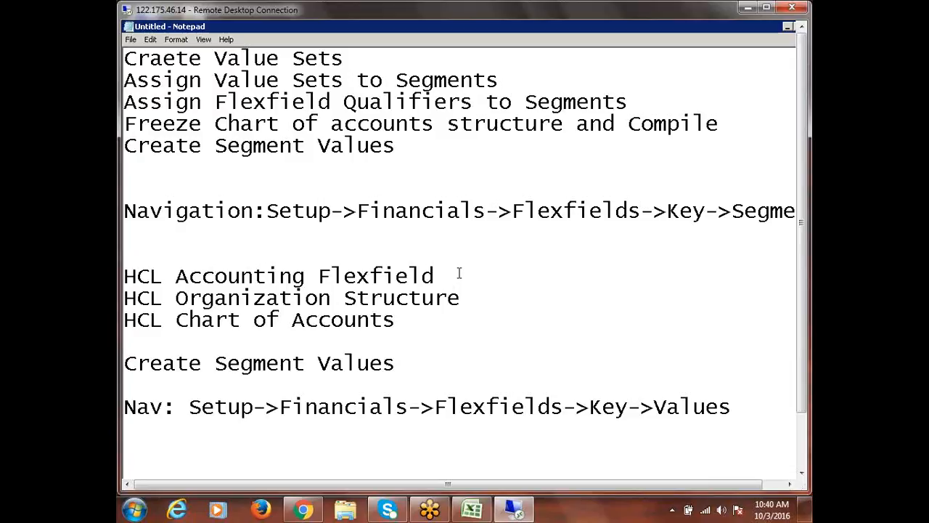
Review the Create Segment Values entry and its navigation path at the end of the setup notes
{"action": "left_click", "coordinate": [415, 150]}
{"action": "scroll", "coordinate": [489, 293], "scroll_direction": "down", "scroll_amount": 2}
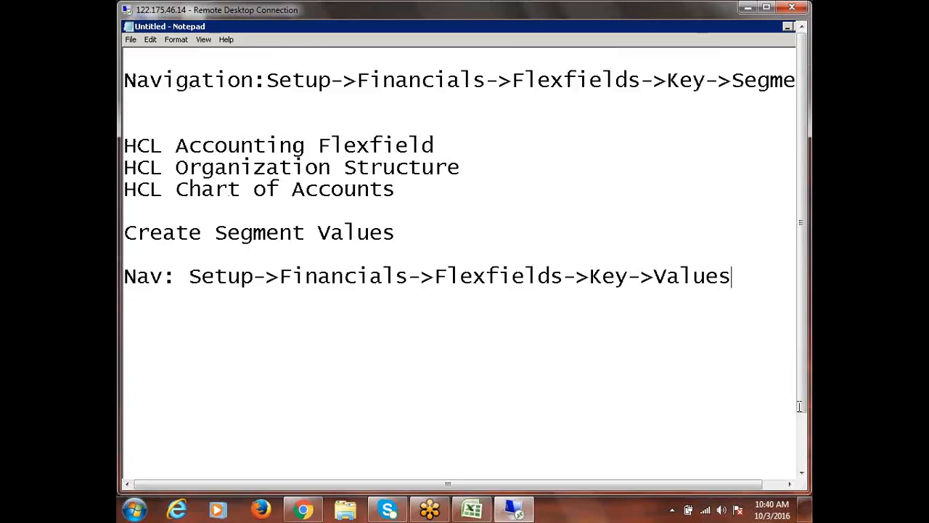
{"action": "left_click", "coordinate": [421, 234]}
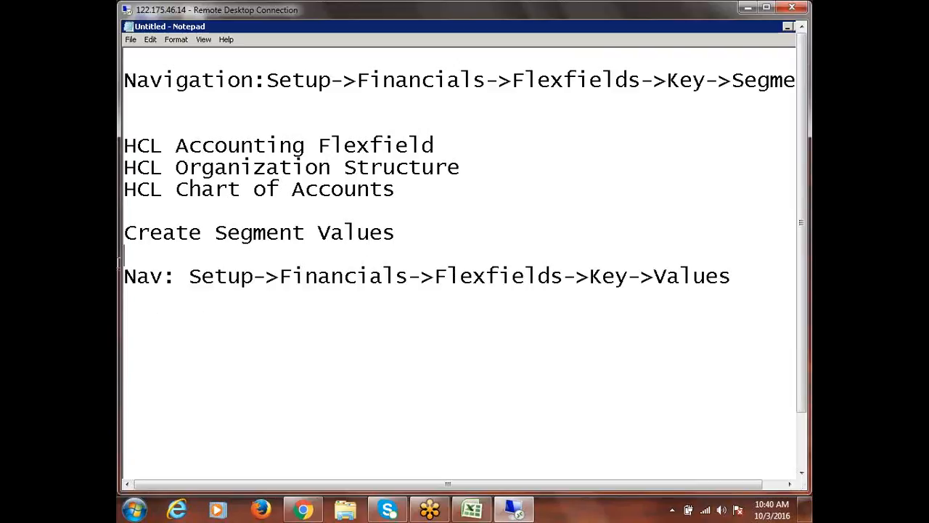
{"action": "left_click", "coordinate": [123, 234], "text": "shift"}
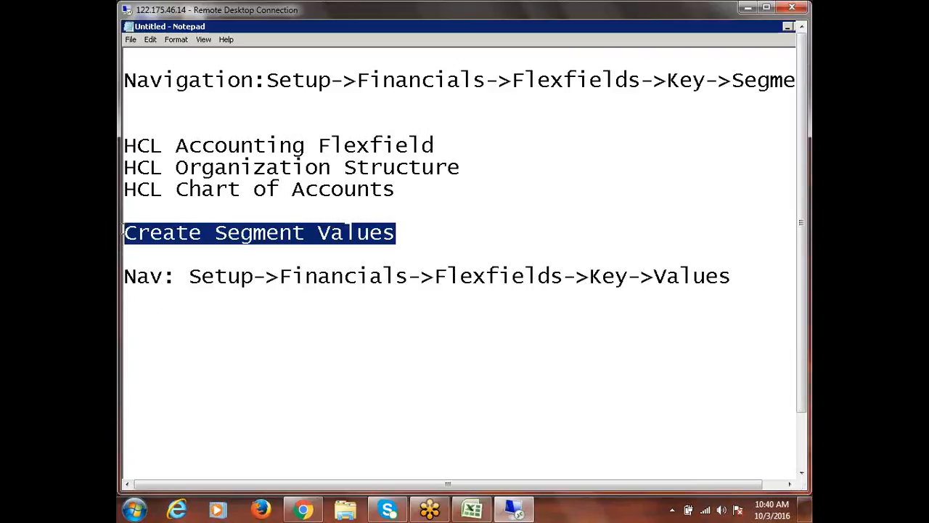
{"action": "left_click", "coordinate": [739, 276]}
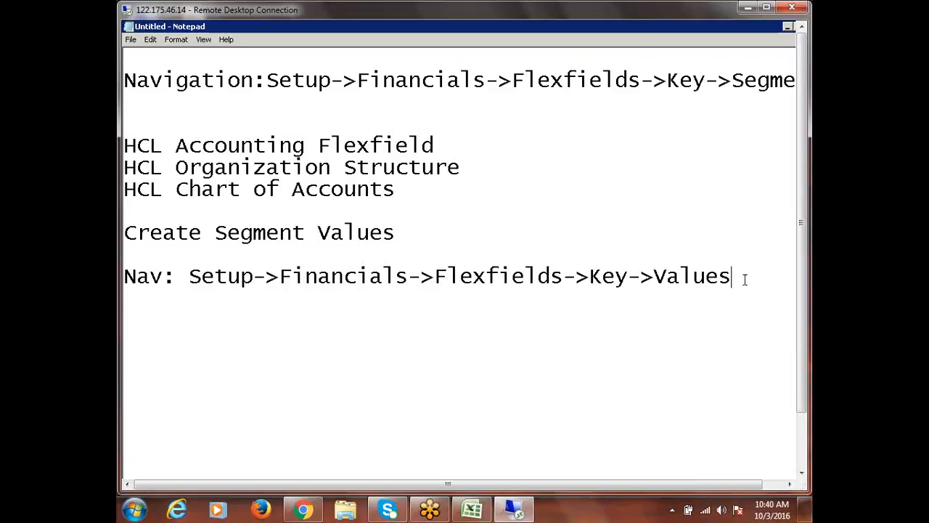
{"action": "left_click", "coordinate": [516, 511]}
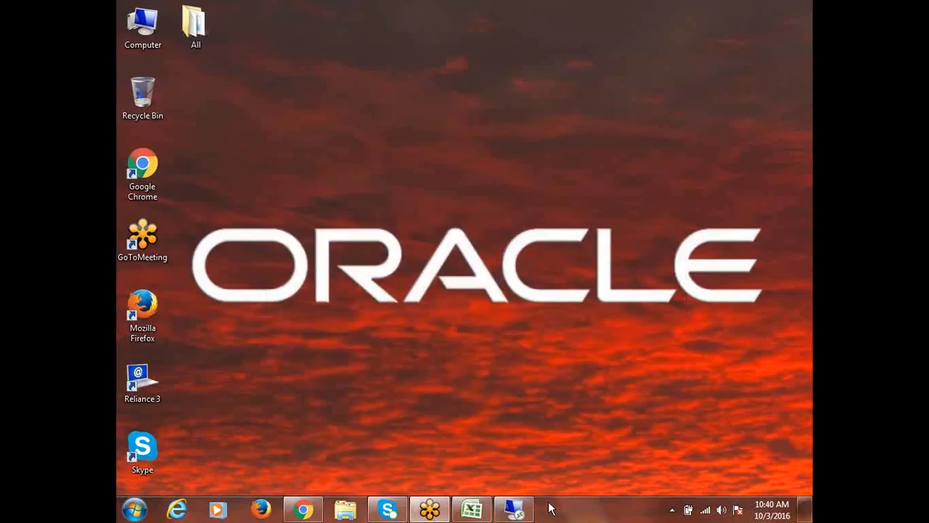
{"action": "left_click", "coordinate": [514, 510]}
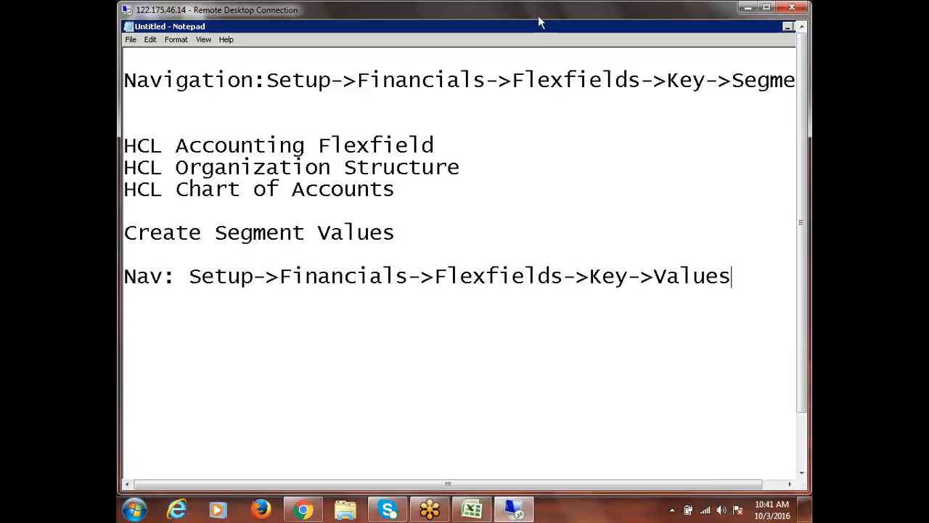
{"action": "left_click_drag", "start_coordinate": [539, 18], "coordinate": [533, 17]}
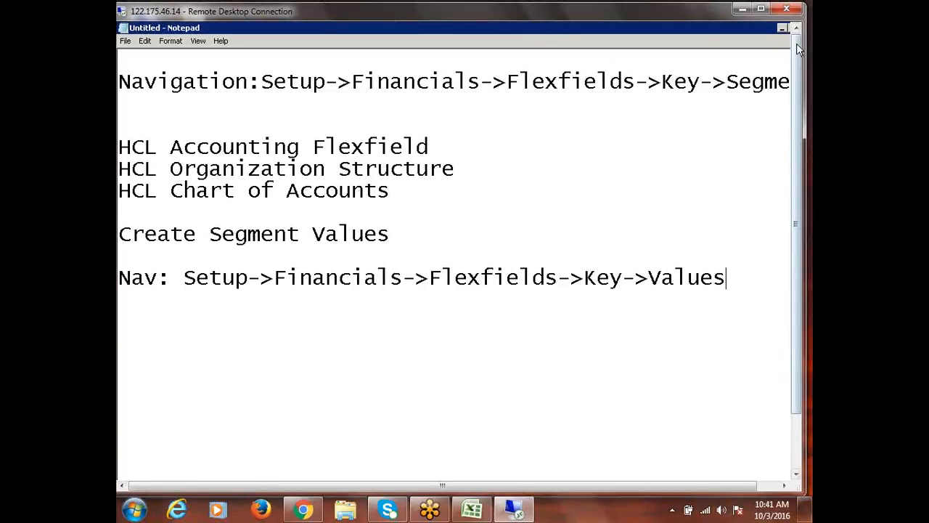
{"action": "double_click", "coordinate": [494, 27]}
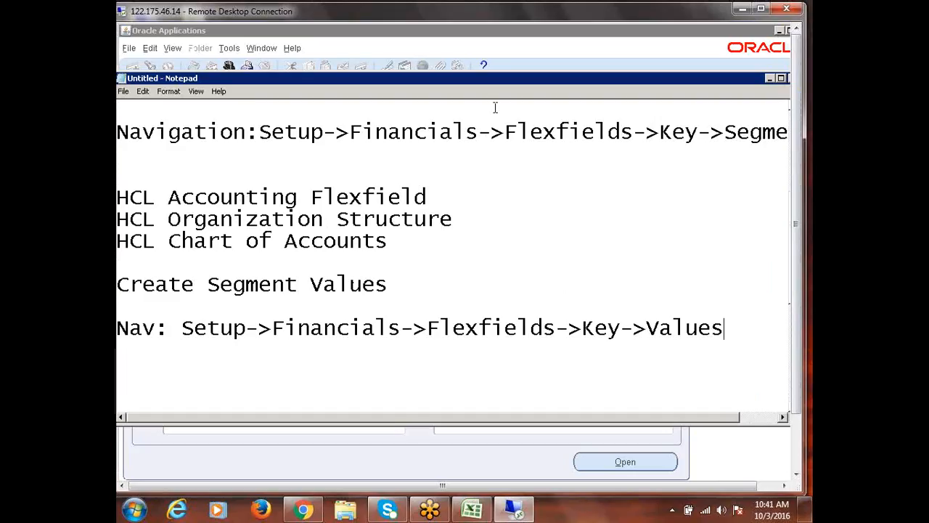
{"action": "left_click_drag", "start_coordinate": [719, 82], "coordinate": [638, 95]}
{"action": "left_click", "coordinate": [701, 89]}
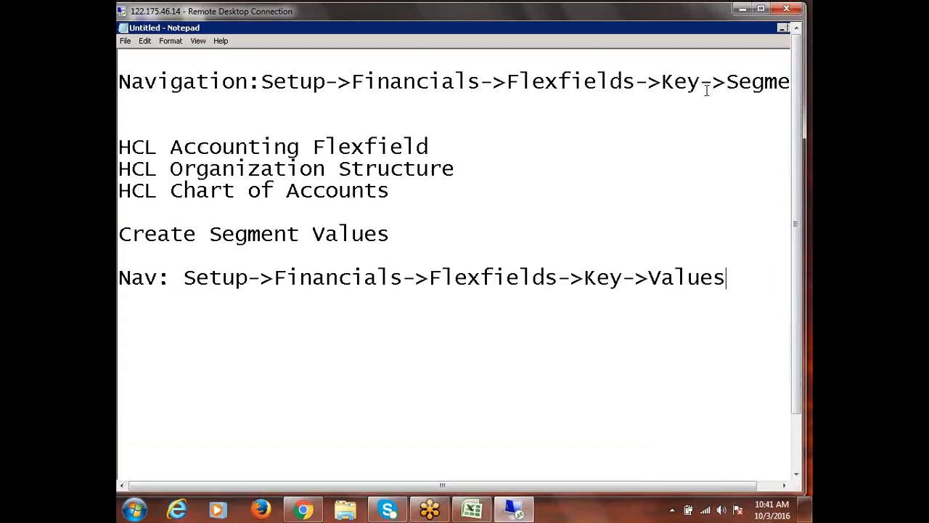
{"action": "double_click", "coordinate": [445, 31]}
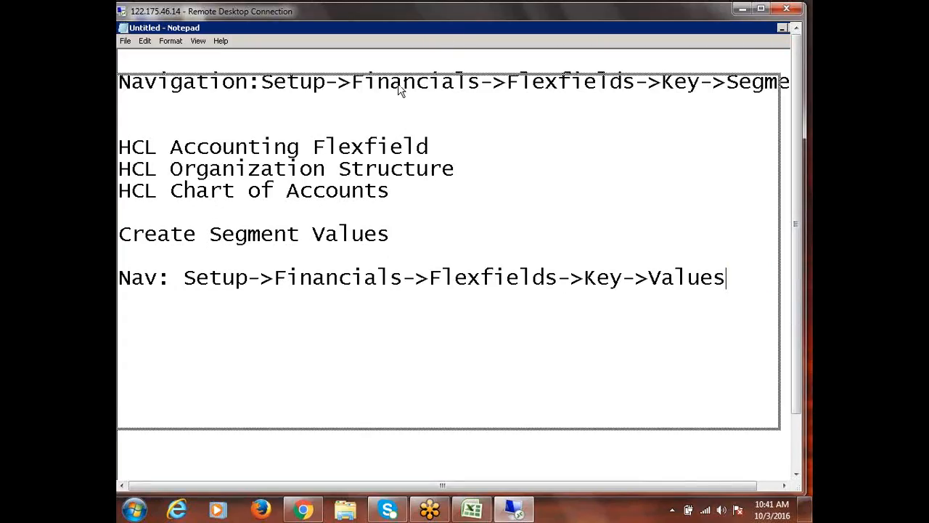
{"action": "left_click", "coordinate": [757, 84]}
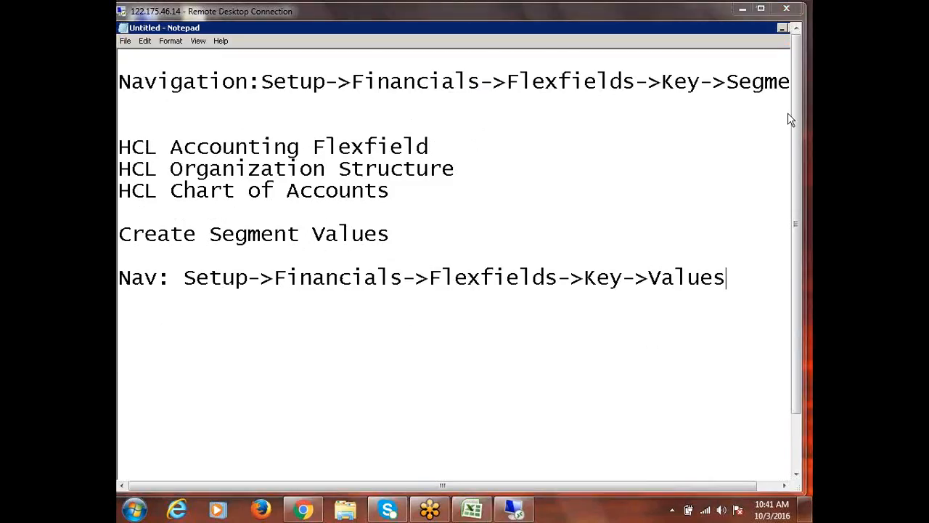
With the remote session in full screen, switch to Oracle Applications and open Setup > Financials > Flexfields > Key > Values
{"action": "left_click", "coordinate": [761, 8]}
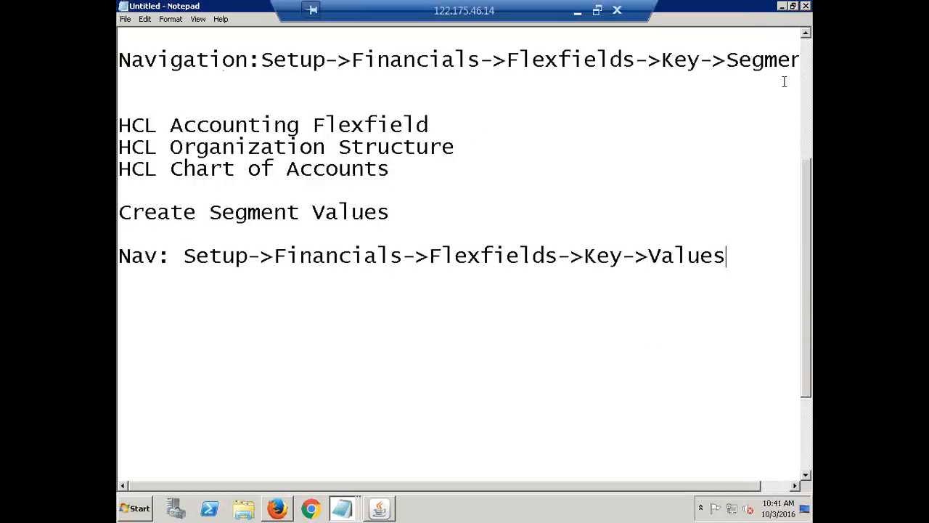
{"action": "left_click", "coordinate": [782, 7]}
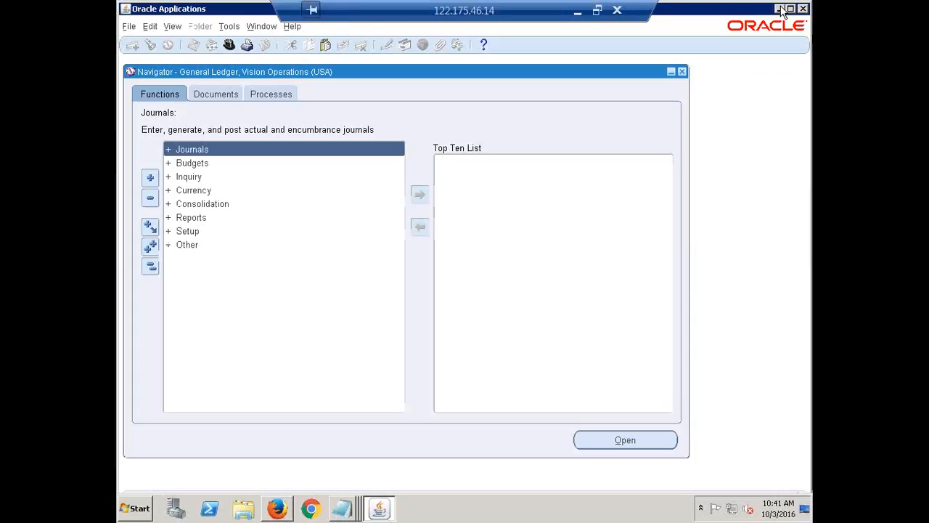
{"action": "left_click", "coordinate": [193, 231]}
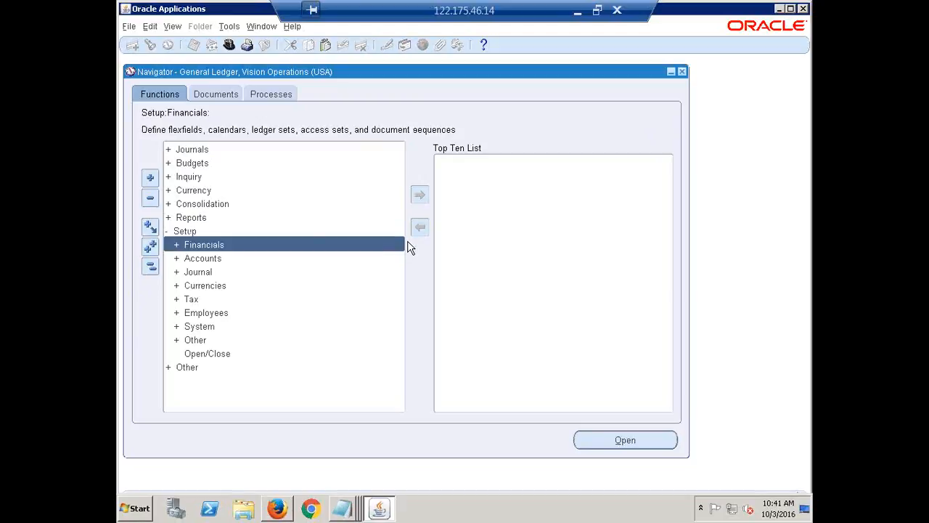
{"action": "key", "text": "Return"}
{"action": "key", "text": "Return"}
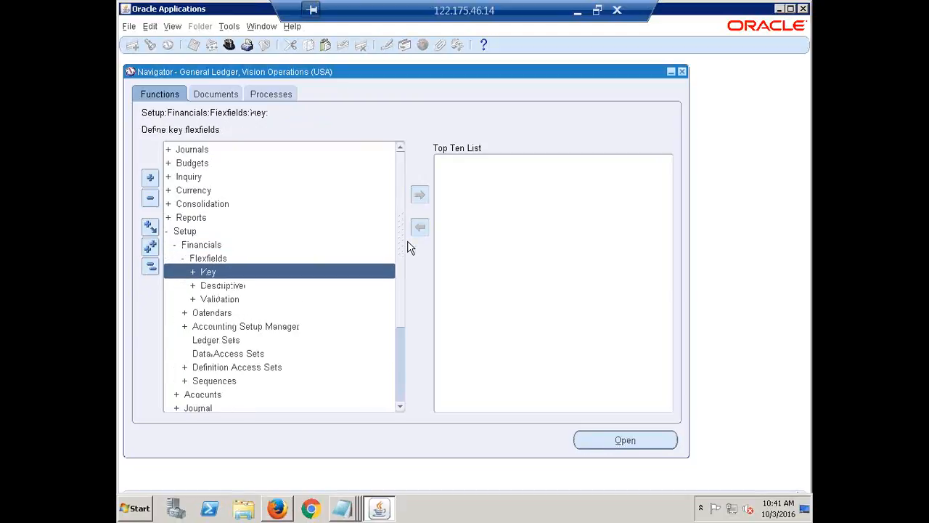
{"action": "key", "text": "Return"}
{"action": "key", "text": "Down"}
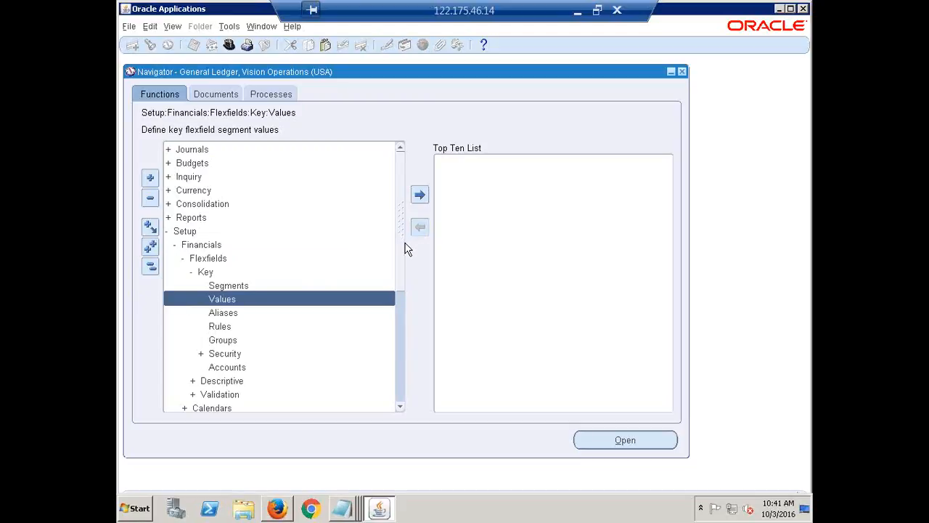
{"action": "double_click", "coordinate": [236, 298]}
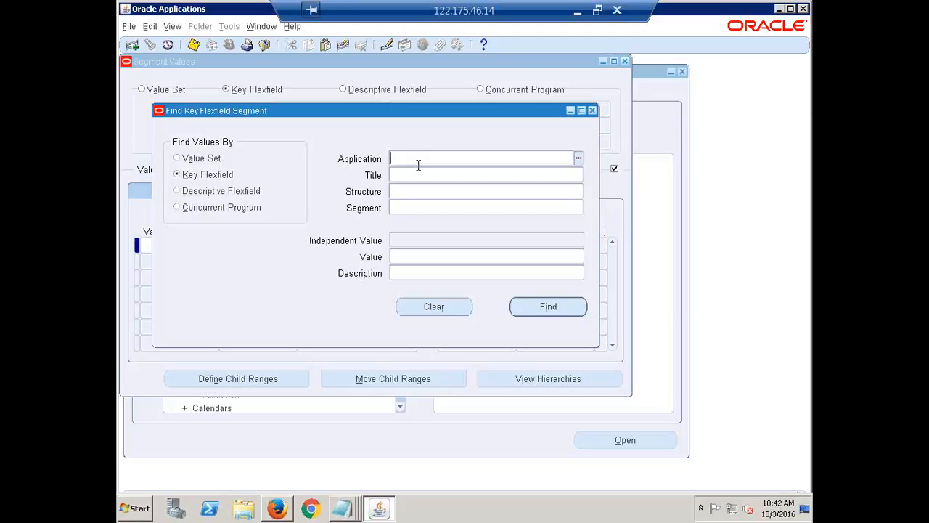
Find the segment values for application General Ledger, title Accounting Flexfield, structure HCL Accounting Flexfield and segment Company
{"action": "type", "text": "general"}
{"action": "key", "text": "Tab"}
{"action": "type", "text": "acc"}
{"action": "key", "text": "Tab"}
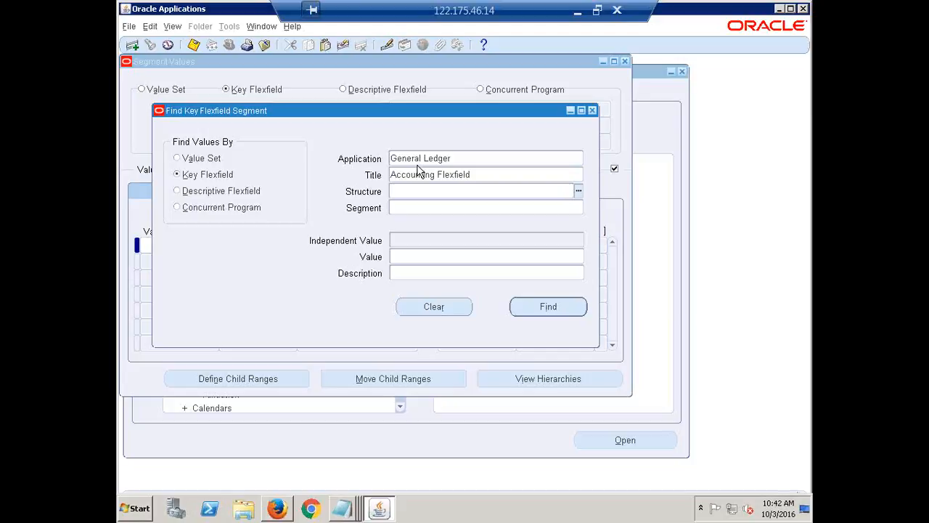
{"action": "type", "text": "HCL"}
{"action": "key", "text": "Tab"}
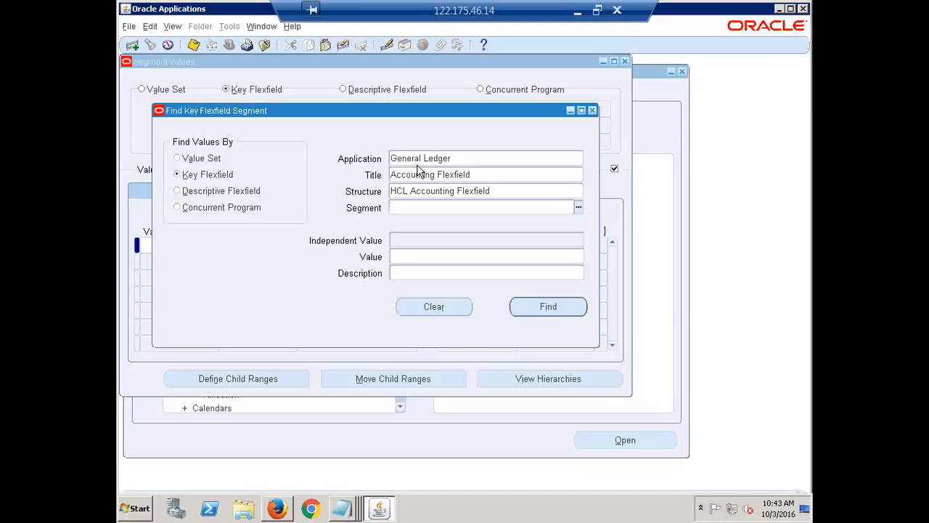
{"action": "type", "text": "COM"}
{"action": "key", "text": "Tab"}
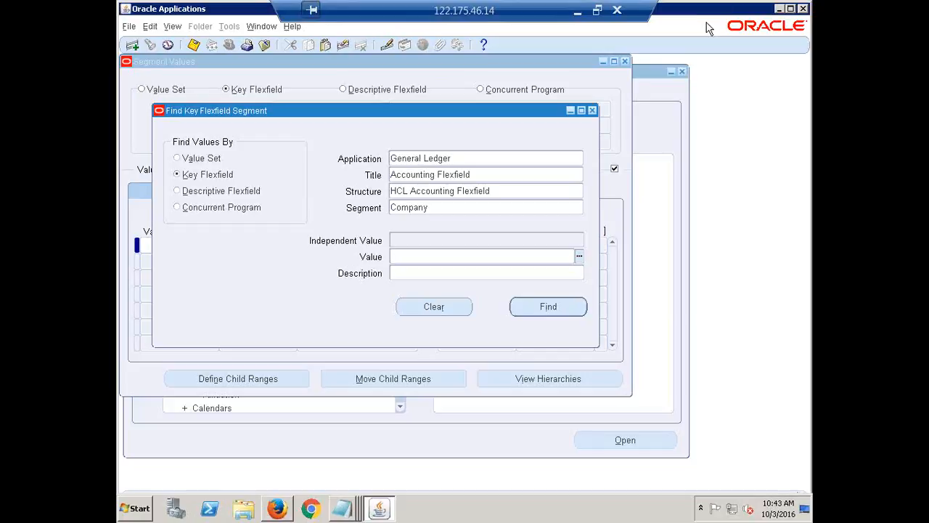
{"action": "left_click", "coordinate": [445, 209]}
{"action": "left_click", "coordinate": [549, 308]}
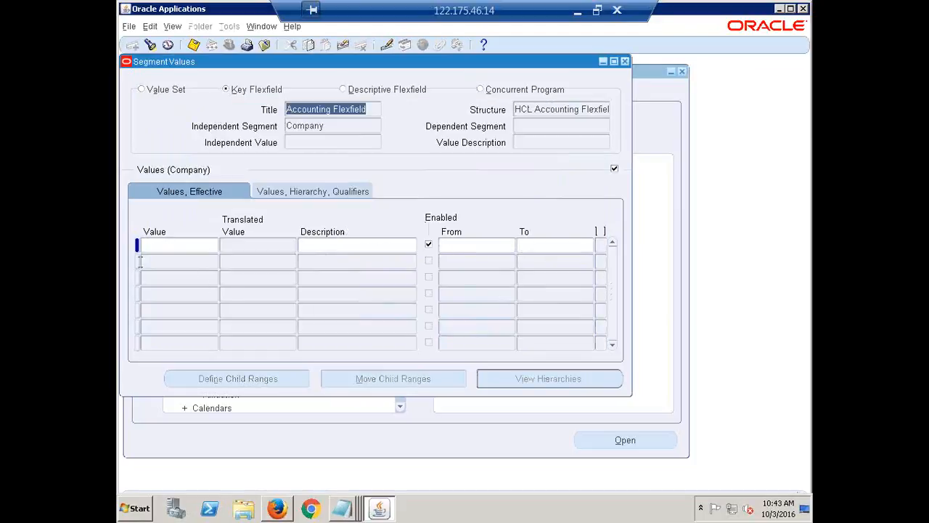
Enter 1 as the first Company segment value and clear the unsaved record
{"action": "left_click", "coordinate": [179, 243]}
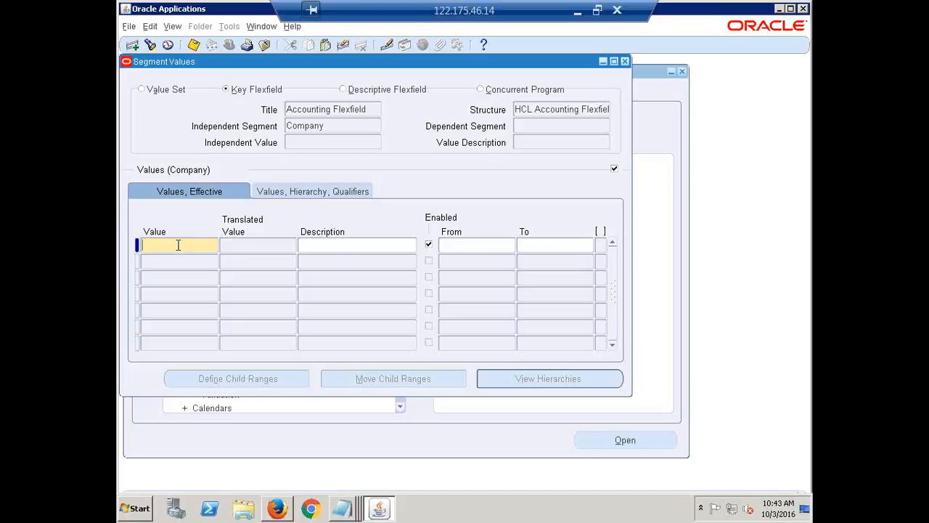
{"action": "type", "text": "1"}
{"action": "key", "text": "Tab"}
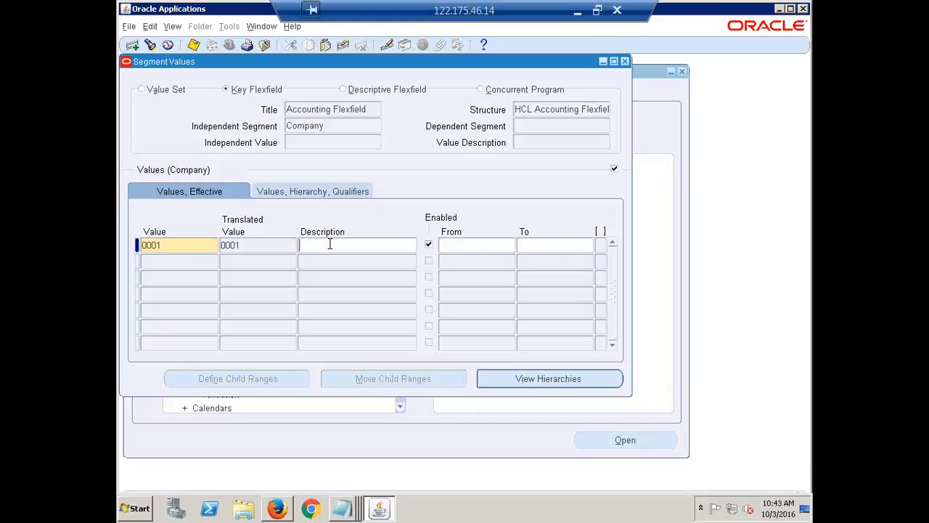
{"action": "key", "text": "F6"}
{"action": "left_click", "coordinate": [328, 126]}
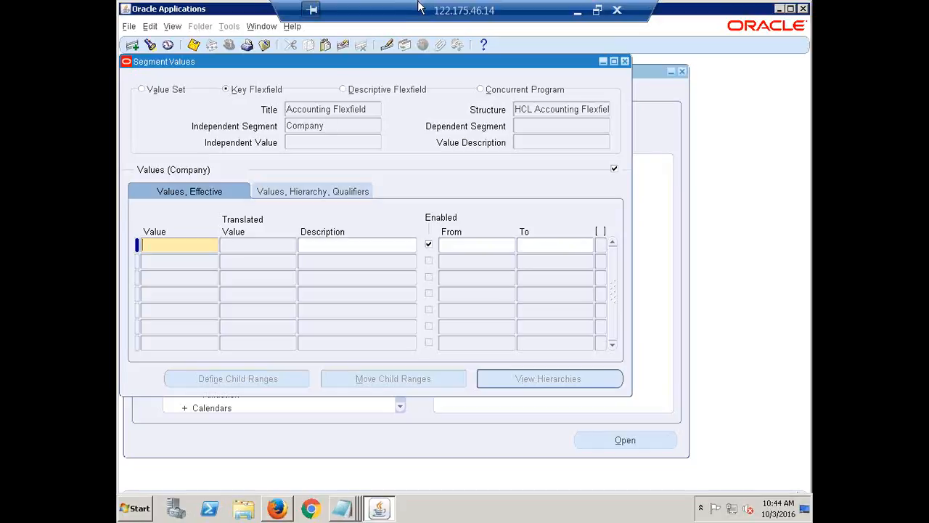
Return to the Find Key Flexfield Segment window from the Company values and rerun its search
{"action": "left_click", "coordinate": [458, 3]}
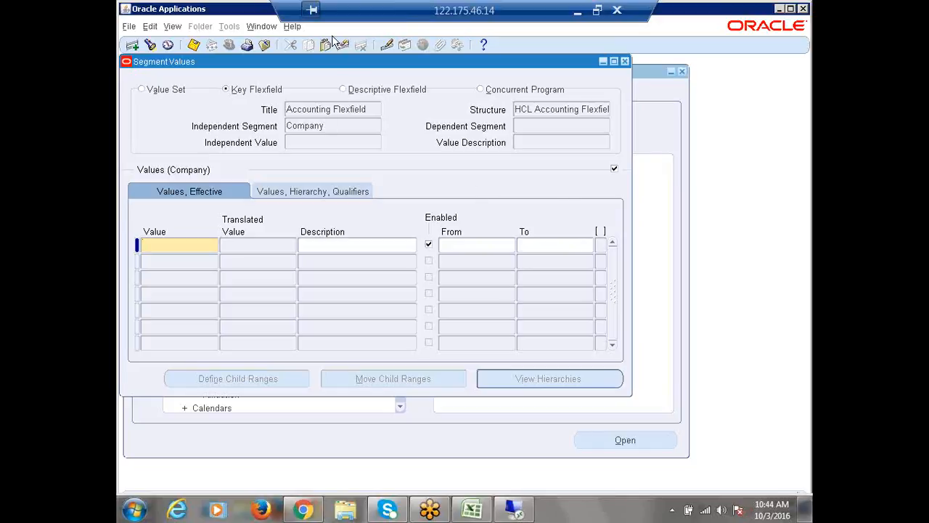
{"action": "left_click", "coordinate": [262, 28]}
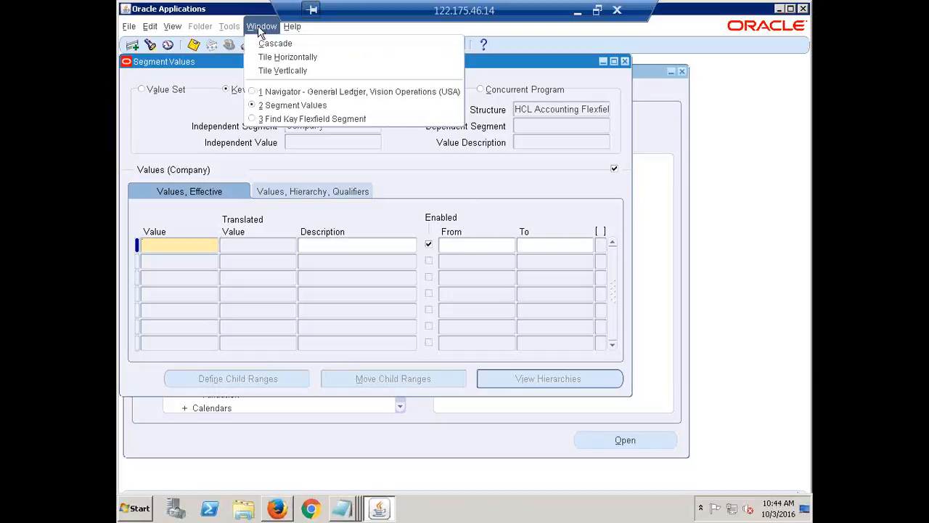
{"action": "left_click", "coordinate": [295, 120]}
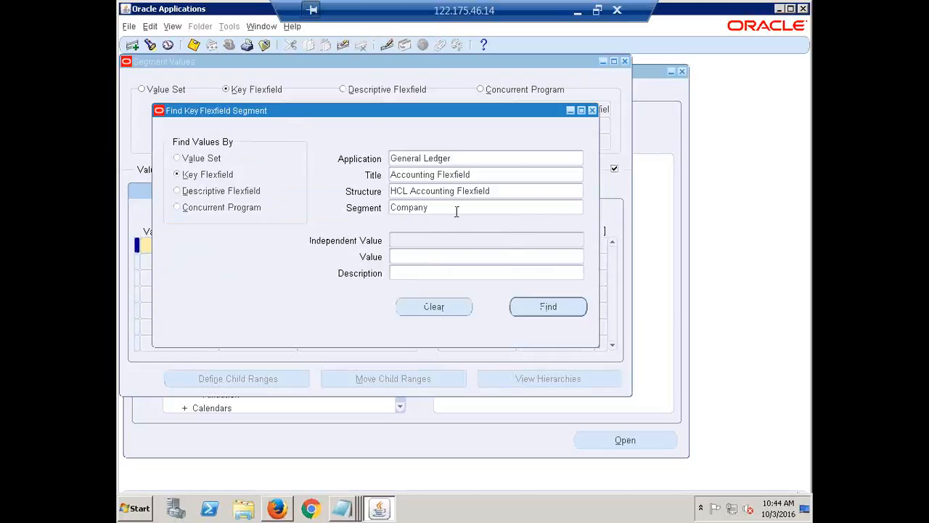
{"action": "key", "text": "Return"}
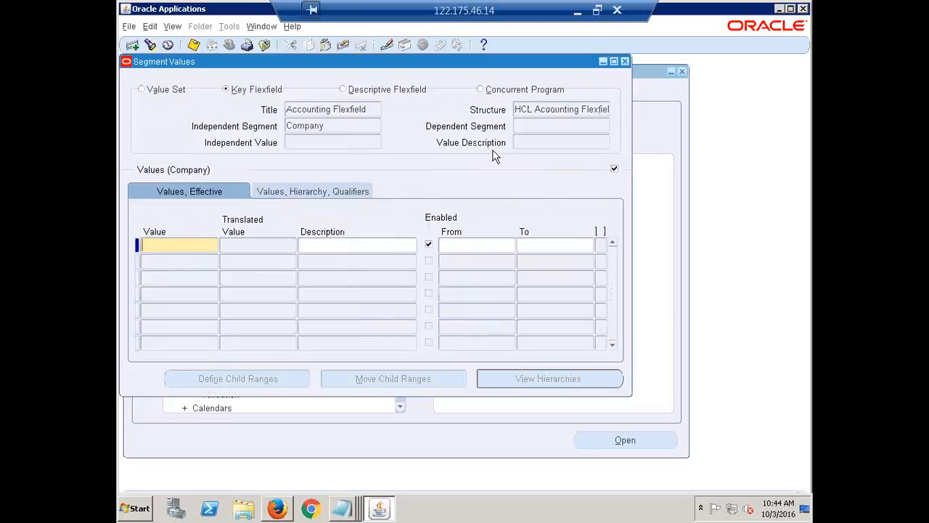
{"action": "left_click", "coordinate": [269, 26]}
{"action": "left_click", "coordinate": [293, 120]}
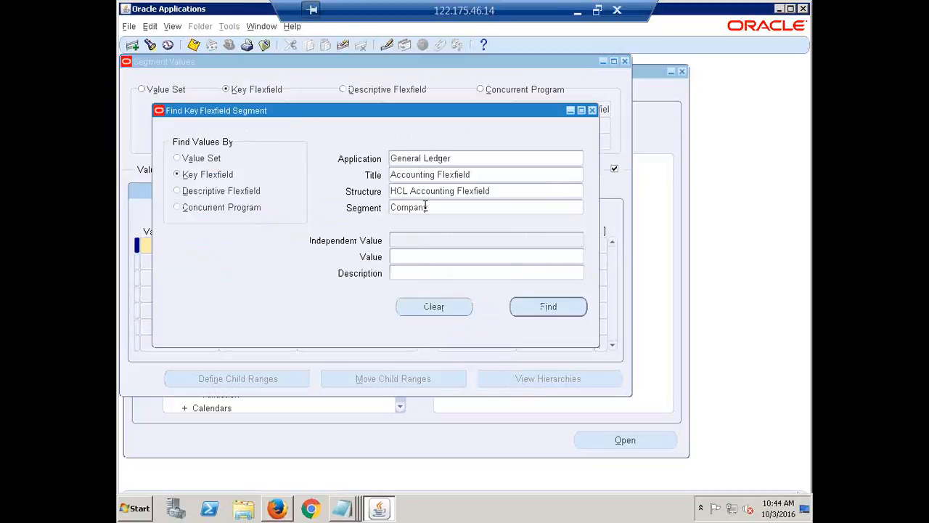
{"action": "key", "text": "Return"}
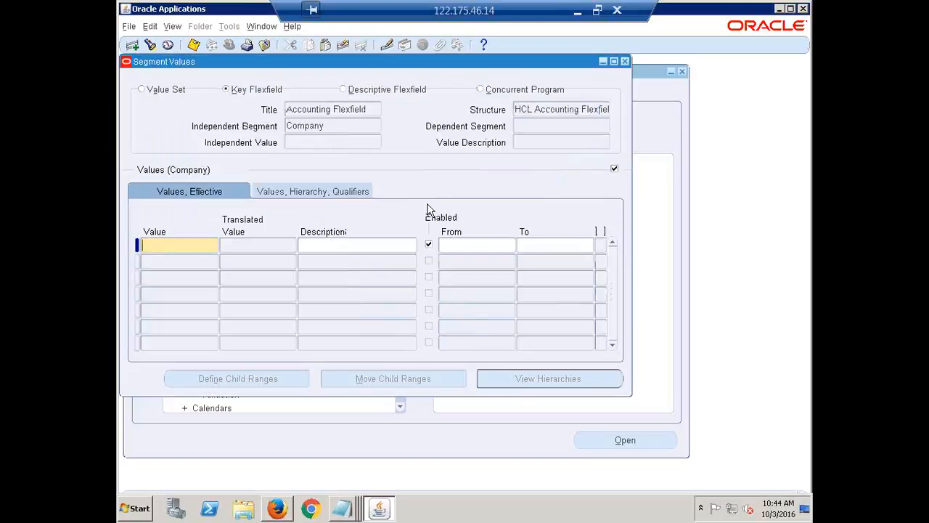
Close the Segment Values form and reopen Setup > Financials > Flexfields > Key > Values
{"action": "left_click", "coordinate": [624, 61]}
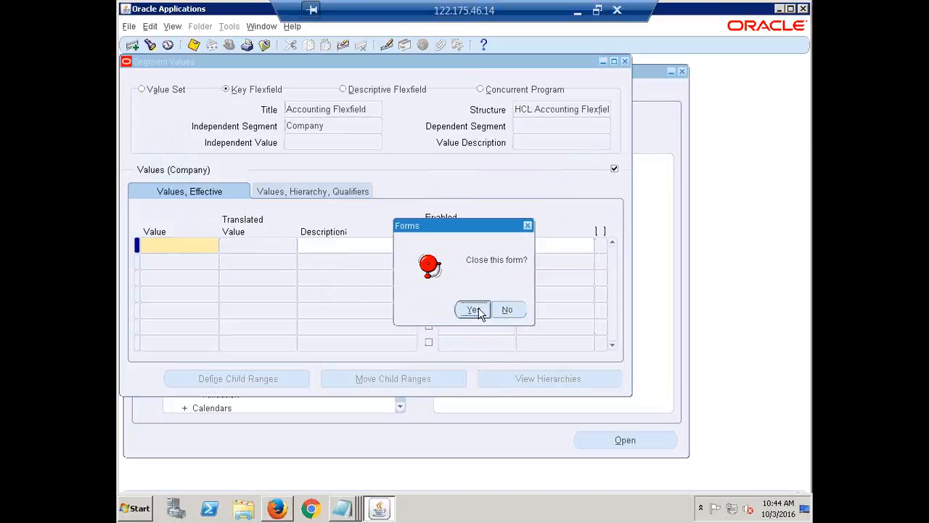
{"action": "left_click", "coordinate": [473, 310]}
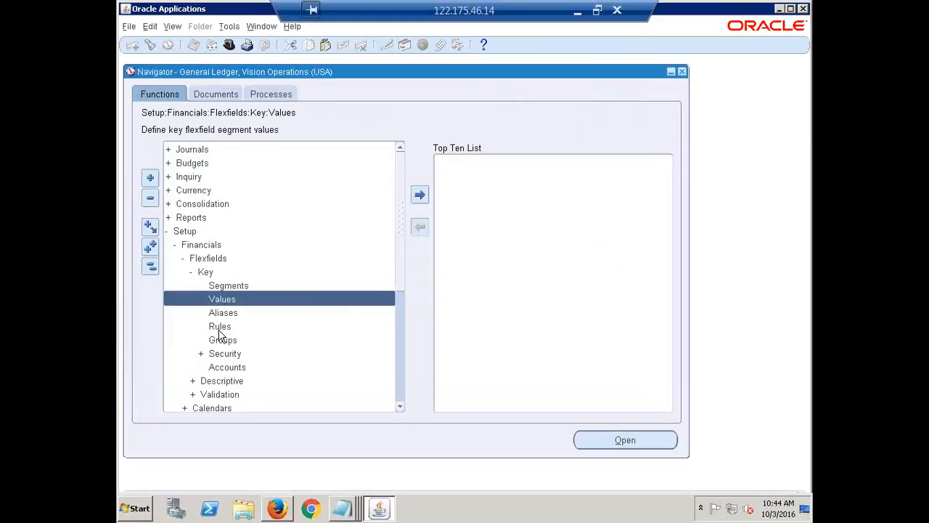
{"action": "double_click", "coordinate": [235, 299]}
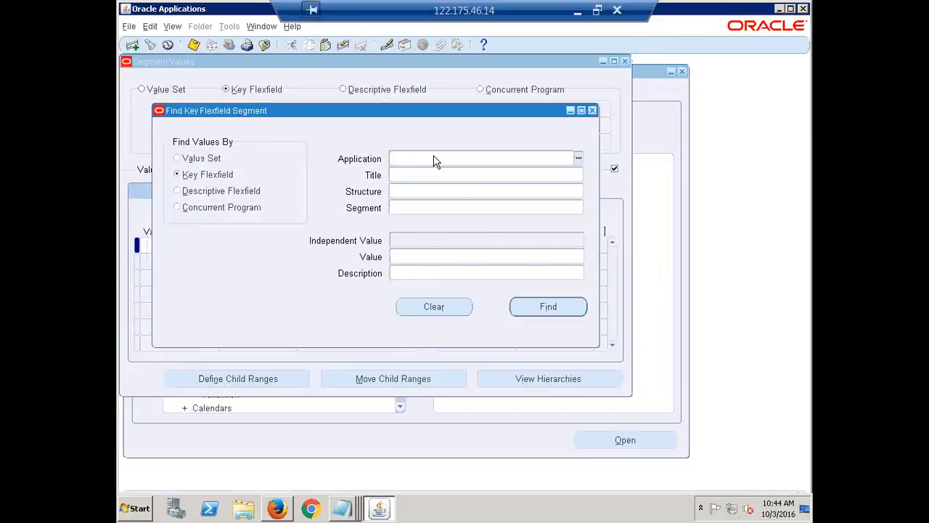
Find the values for application General Ledger, title Accounting Flexfield, structure HCL Accounting Flexfield and segment Company
{"action": "type", "text": "GENER"}
{"action": "key", "text": "Tab"}
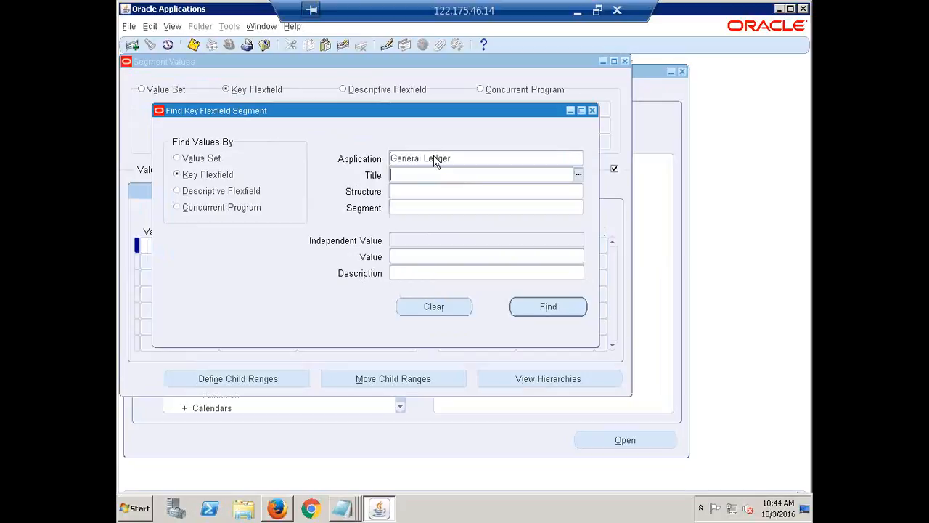
{"action": "type", "text": "ACC"}
{"action": "key", "text": "Tab"}
{"action": "type", "text": "HCL"}
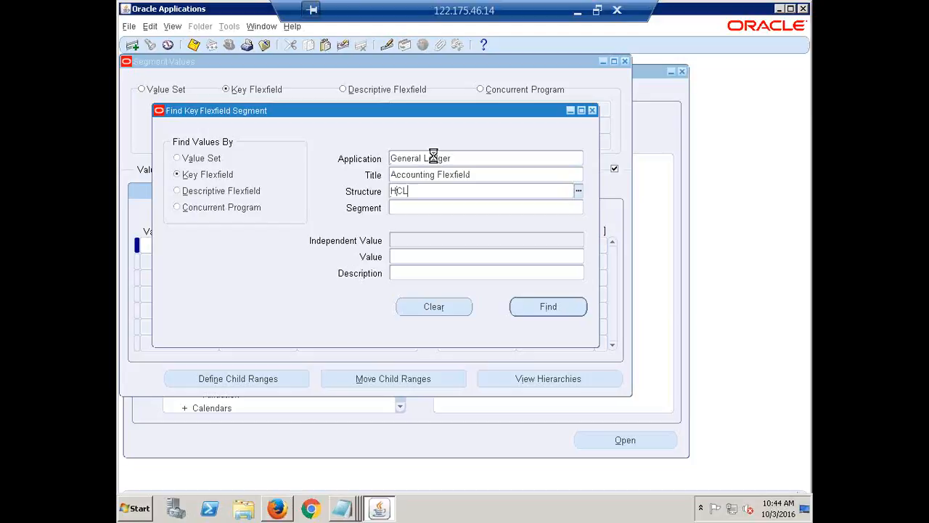
{"action": "key", "text": "Tab"}
{"action": "type", "text": "COM"}
{"action": "key", "text": "Tab"}
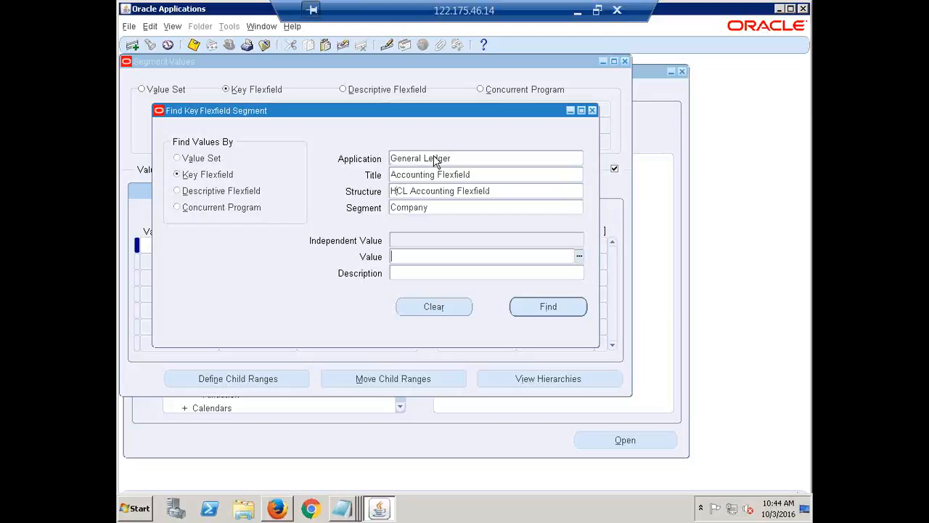
{"action": "key", "text": "Return"}
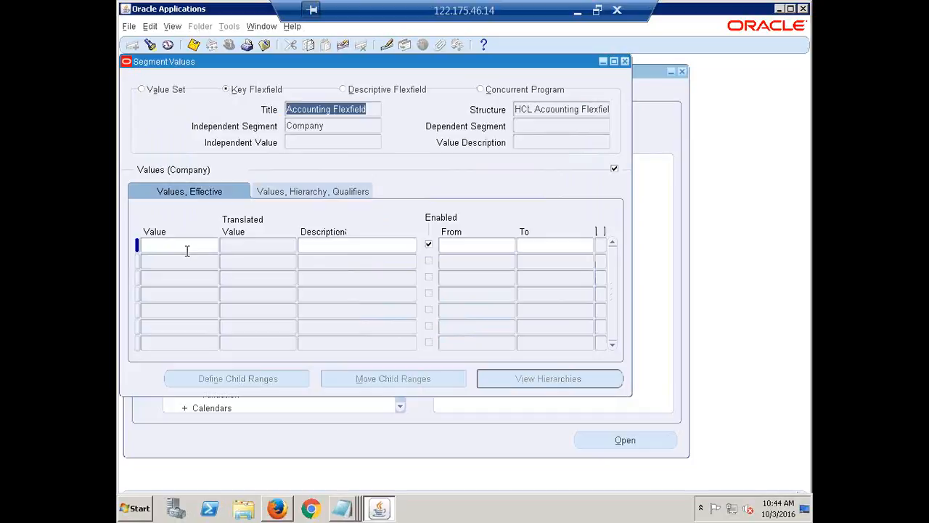
Return to the Find Key Flexfield Segment window, change the segment to Department and find its values
{"action": "left_click", "coordinate": [262, 28]}
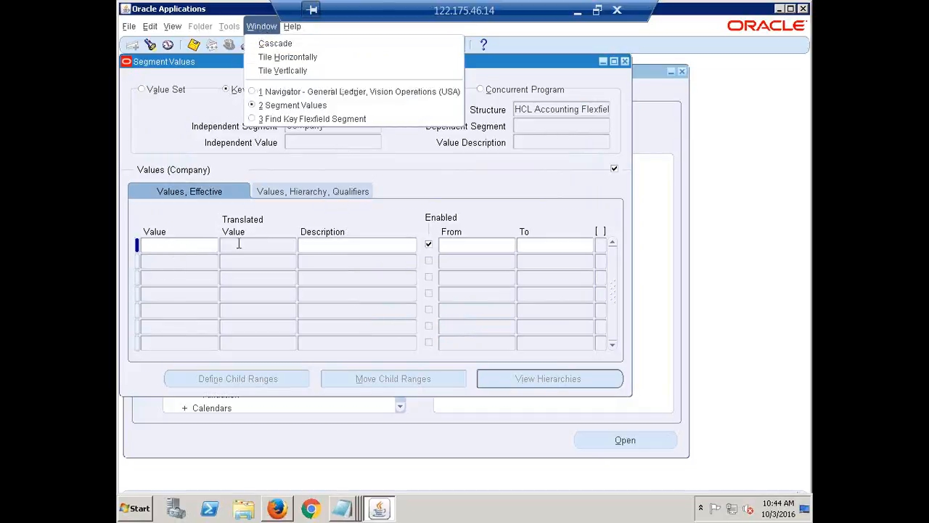
{"action": "left_click", "coordinate": [285, 119]}
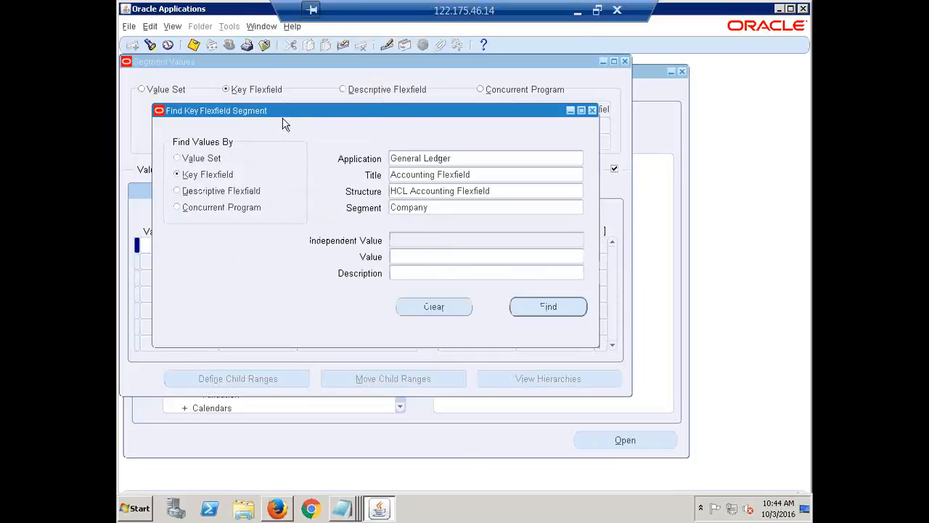
{"action": "left_click", "coordinate": [441, 212]}
{"action": "type", "text": "DEP"}
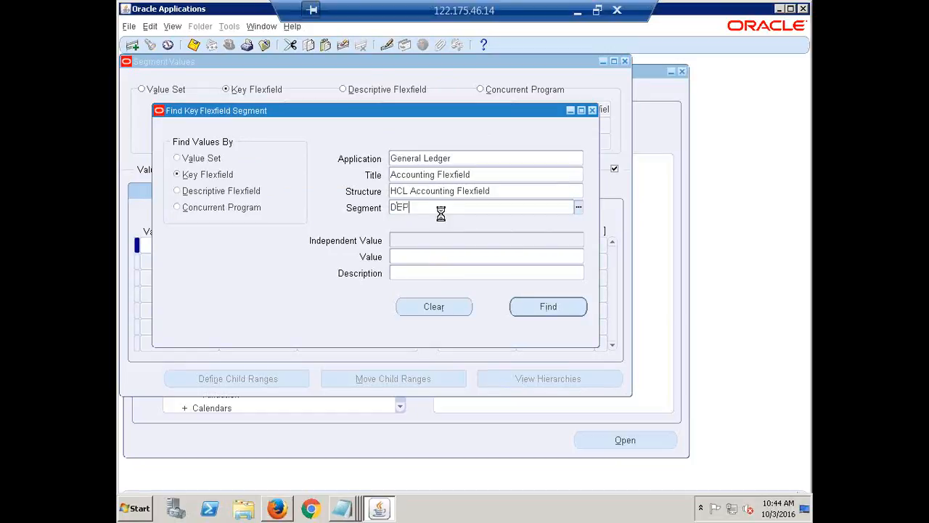
{"action": "key", "text": "Tab"}
{"action": "left_click", "coordinate": [549, 308]}
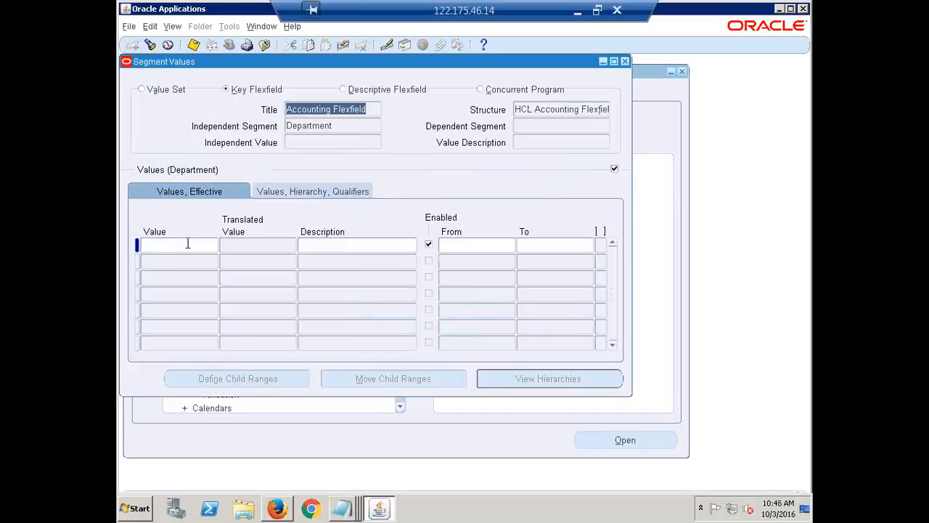
Return to the Find Key Flexfield Segment window, clear the Department segment and close the form
{"action": "left_click", "coordinate": [262, 26]}
{"action": "left_click", "coordinate": [297, 119]}
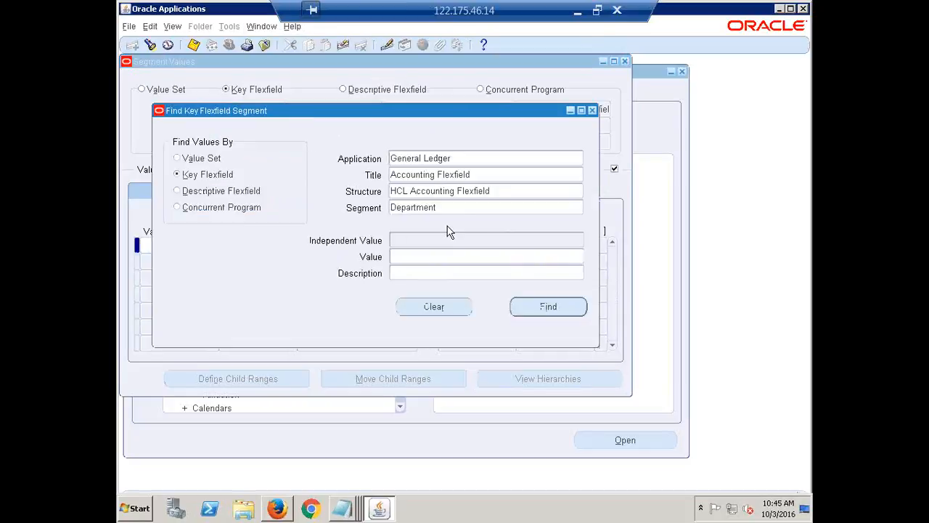
{"action": "key", "text": "BackSpace"}
{"action": "key", "text": "BackSpace"}
{"action": "key", "text": "BackSpace"}
{"action": "key", "text": "BackSpace"}
{"action": "key", "text": "BackSpace"}
{"action": "key", "text": "BackSpace"}
{"action": "key", "text": "BackSpace"}
{"action": "key", "text": "BackSpace"}
{"action": "key", "text": "BackSpace"}
{"action": "key", "text": "BackSpace"}
{"action": "key", "text": "F4"}
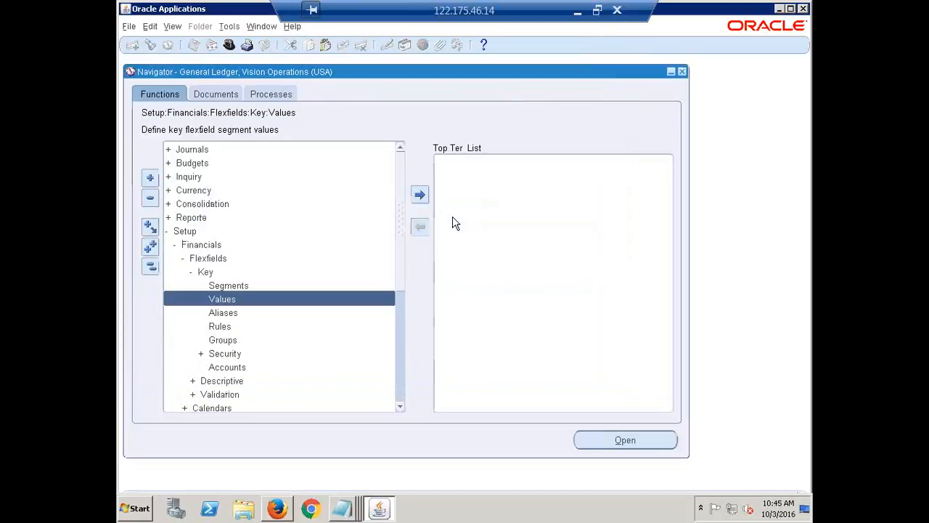
Reopen the key flexfield Values form and set the search to General Ledger, Accounting Flexfield and HCL Accounting Flexfield
{"action": "double_click", "coordinate": [231, 302]}
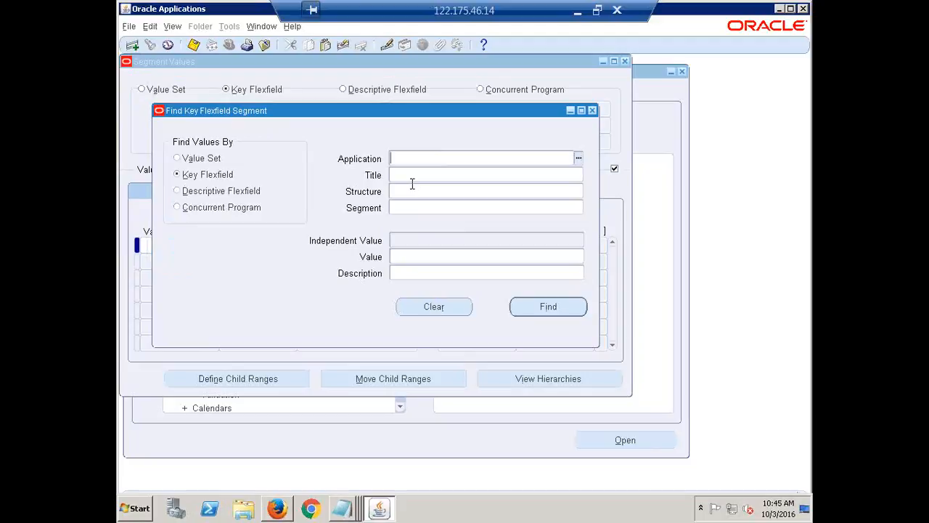
{"action": "type", "text": "GENERAL"}
{"action": "key", "text": "Tab"}
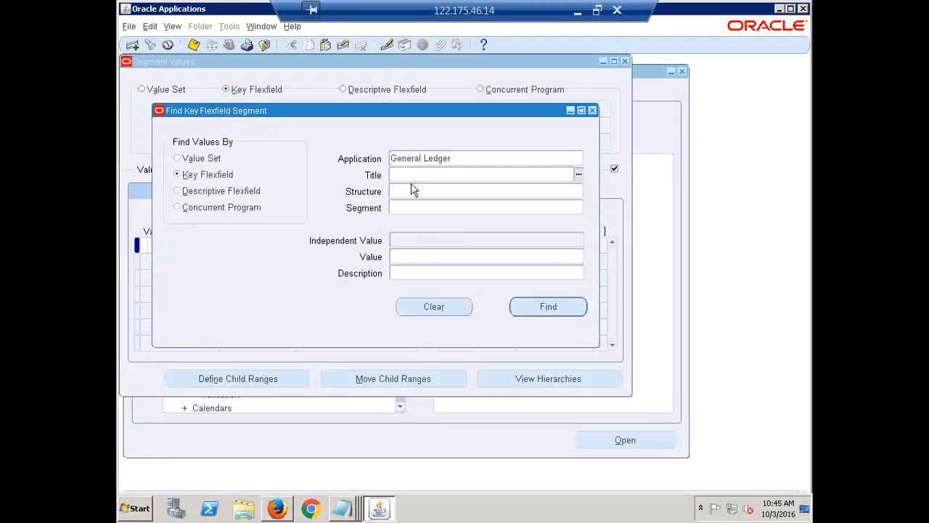
{"action": "type", "text": "ACC"}
{"action": "key", "text": "Tab"}
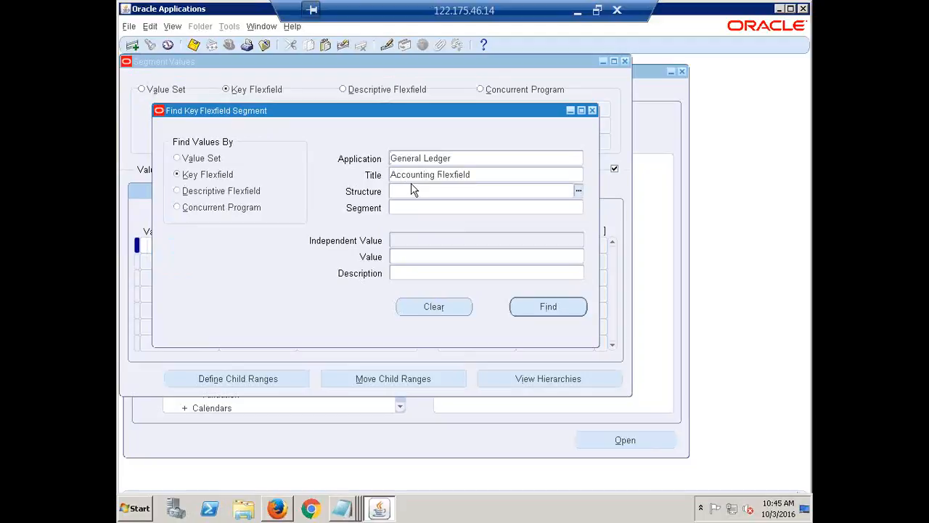
{"action": "type", "text": "HCL"}
{"action": "key", "text": "Tab"}
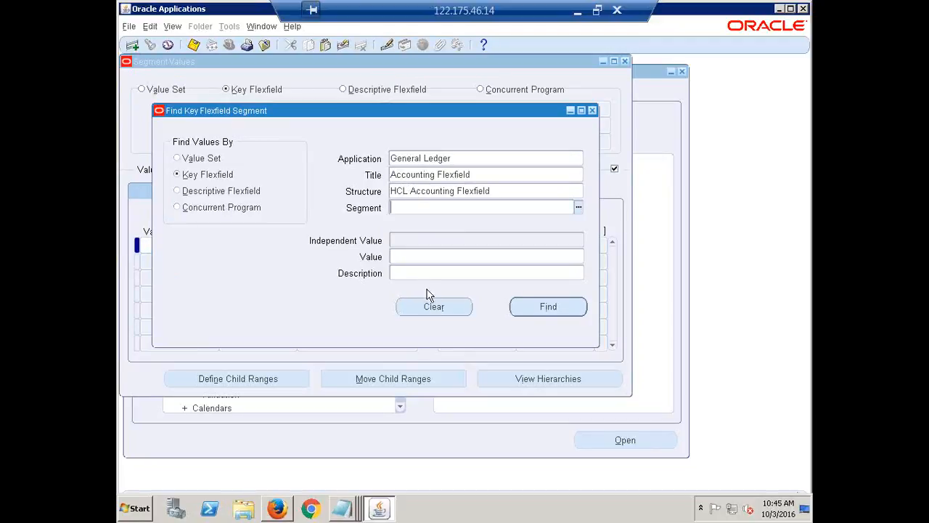
Enter Account as the segment to find, and clear the segment field again
{"action": "left_click", "coordinate": [512, 190]}
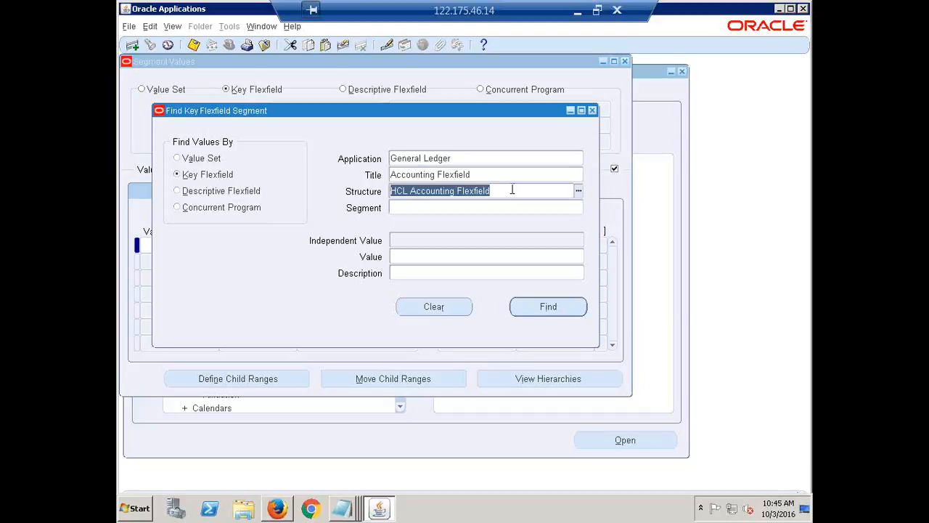
{"action": "left_click", "coordinate": [446, 207]}
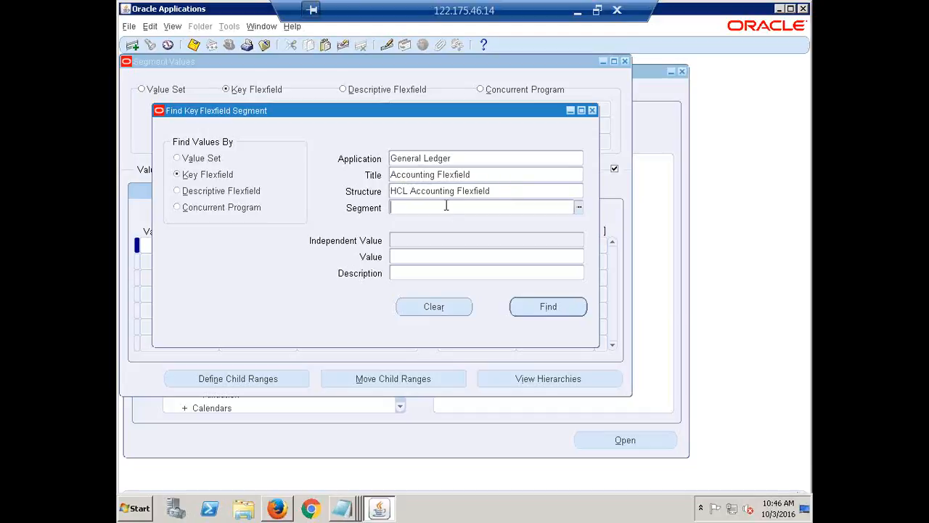
{"action": "type", "text": "ACC"}
{"action": "key", "text": "Tab"}
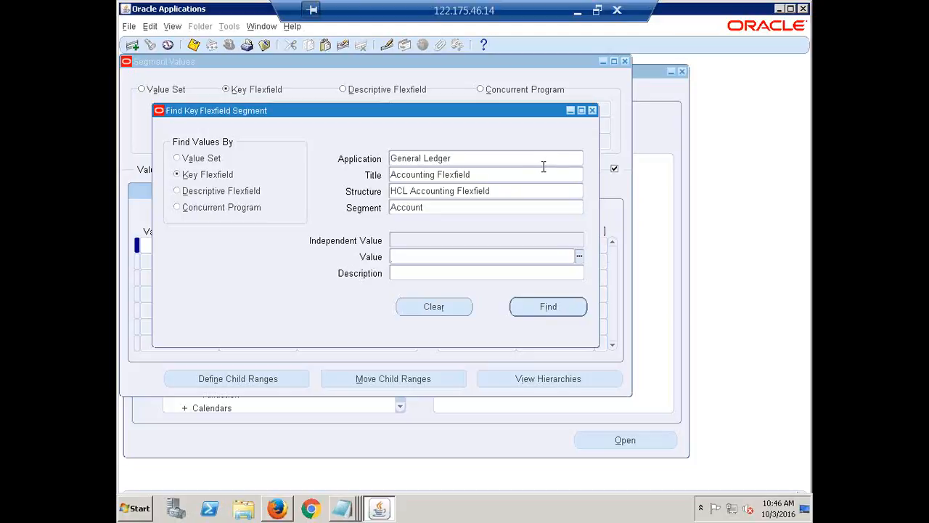
{"action": "left_click", "coordinate": [446, 214]}
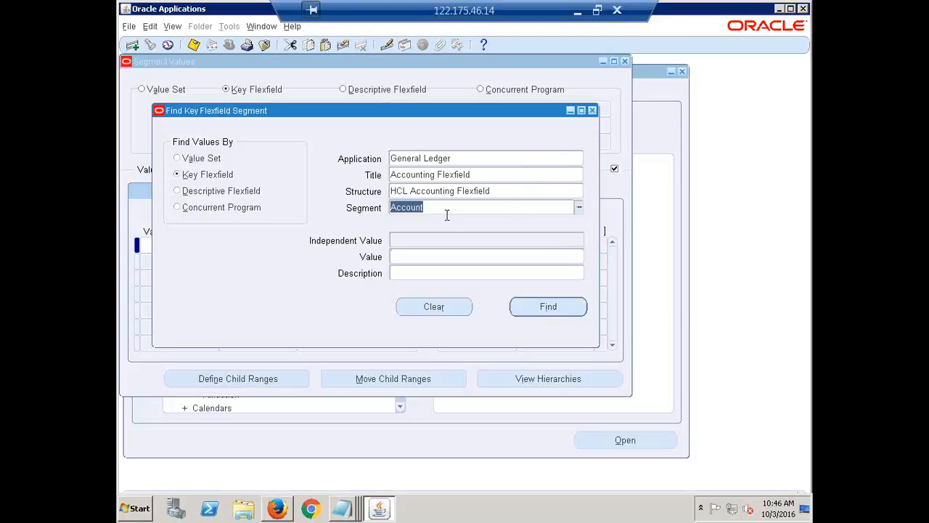
{"action": "key", "text": "BackSpace"}
{"action": "left_click", "coordinate": [503, 187]}
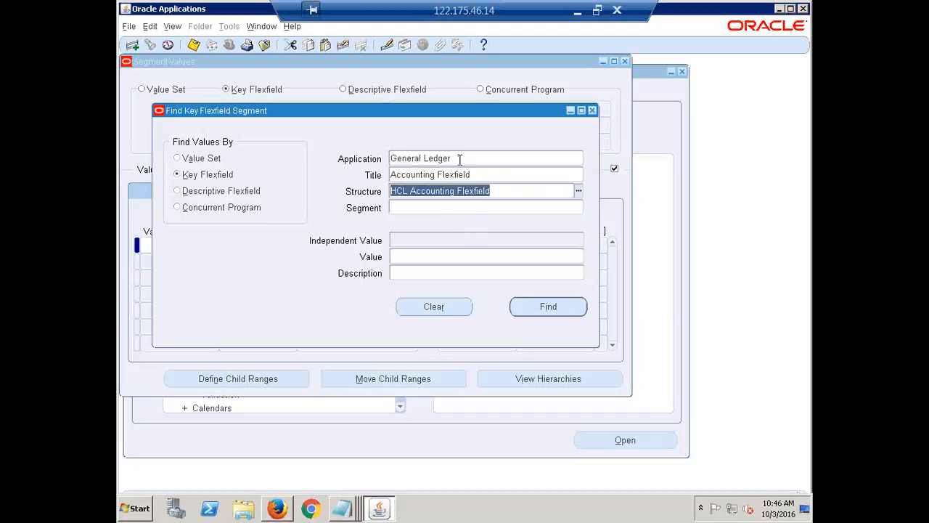
{"action": "left_click", "coordinate": [419, 206]}
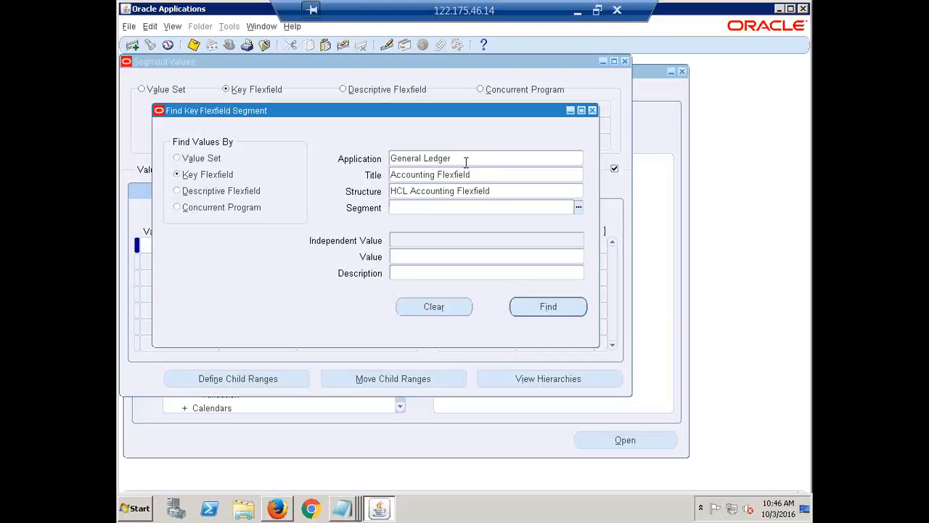
{"action": "left_click", "coordinate": [471, 174]}
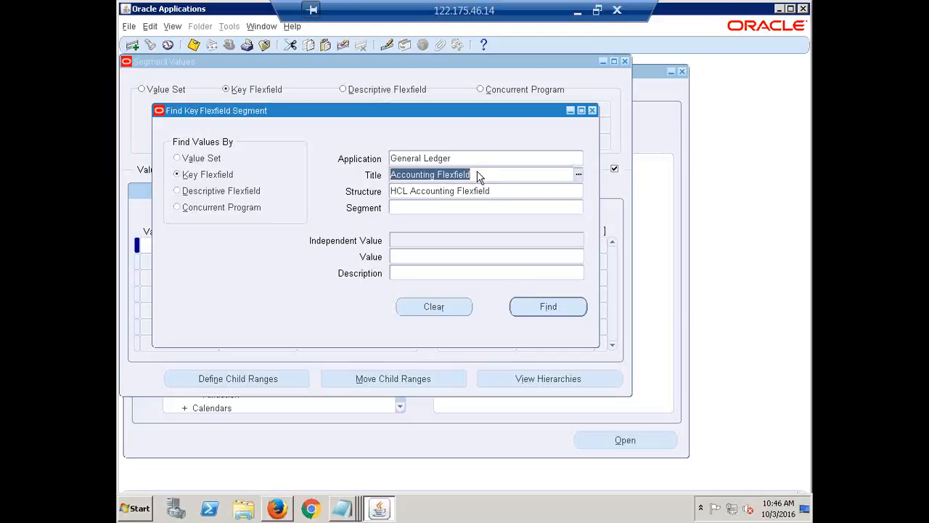
{"action": "left_click", "coordinate": [507, 193]}
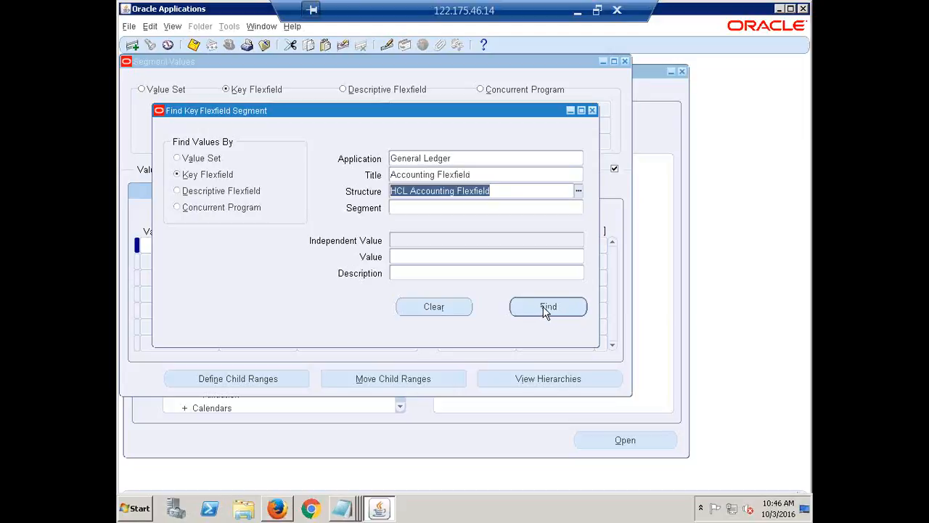
{"action": "left_click", "coordinate": [511, 192]}
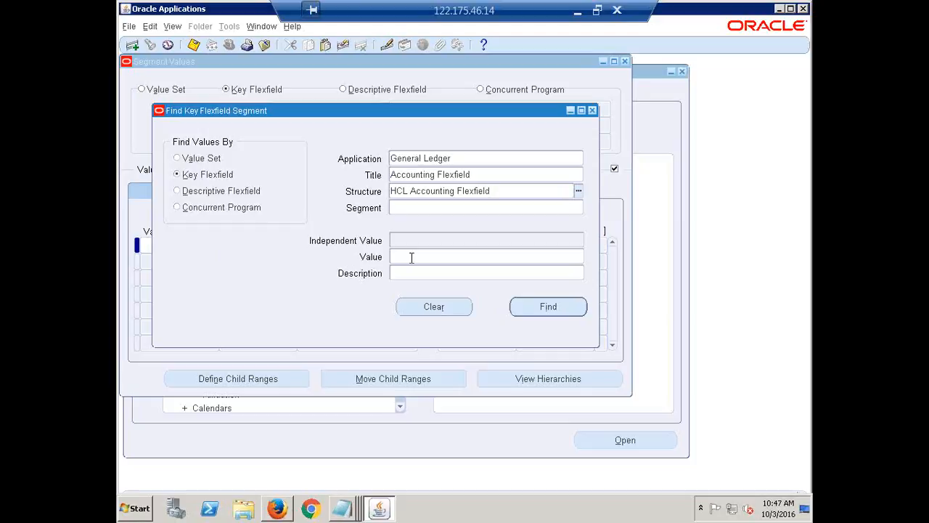
{"action": "left_click", "coordinate": [413, 157]}
{"action": "left_click", "coordinate": [411, 172]}
{"action": "left_click", "coordinate": [409, 190]}
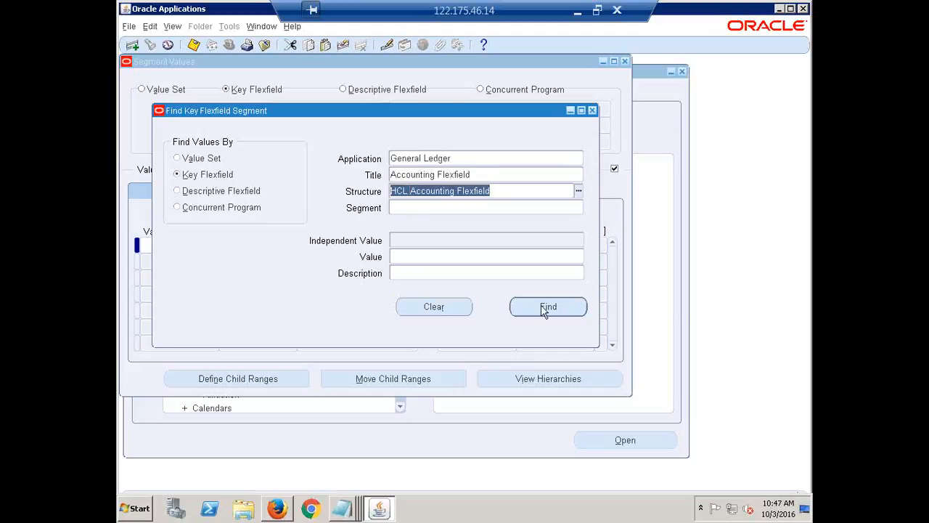
Run the search for the HCL Accounting Flexfield structure with the segment left blank
{"action": "left_click", "coordinate": [512, 193]}
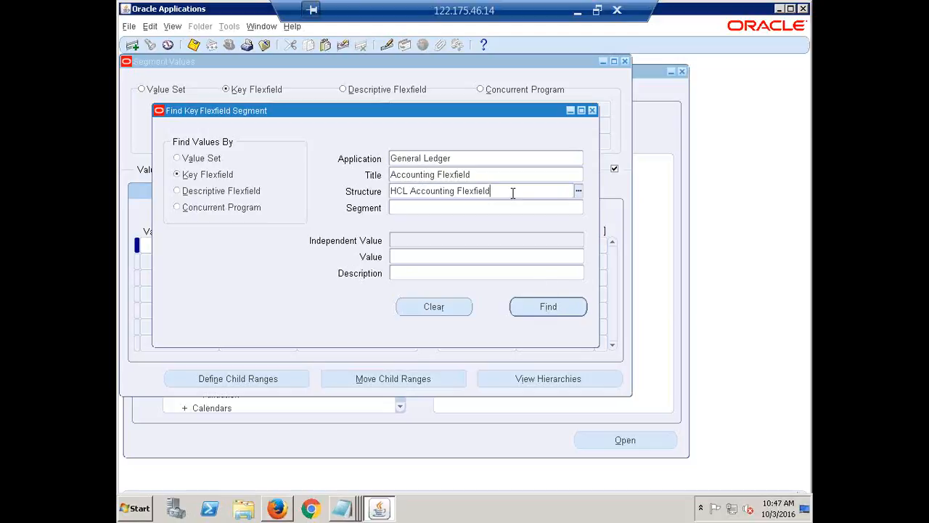
{"action": "left_click", "coordinate": [546, 308]}
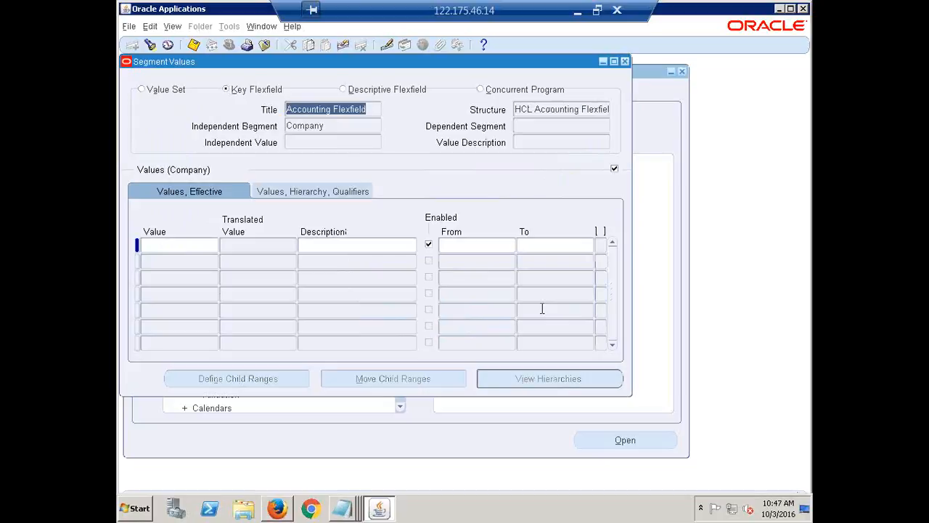
Step through the structure's independent segments from Company to Department and Account
{"action": "left_click", "coordinate": [326, 126]}
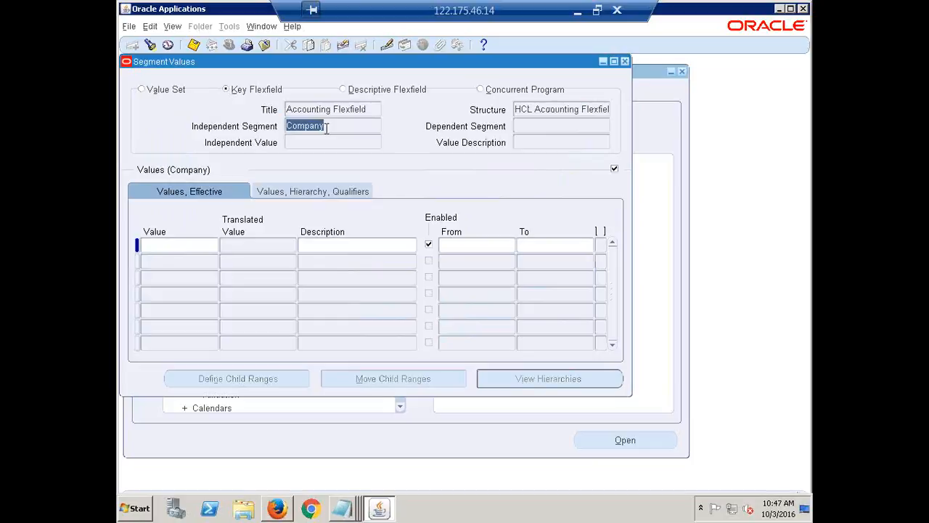
{"action": "left_click", "coordinate": [330, 125]}
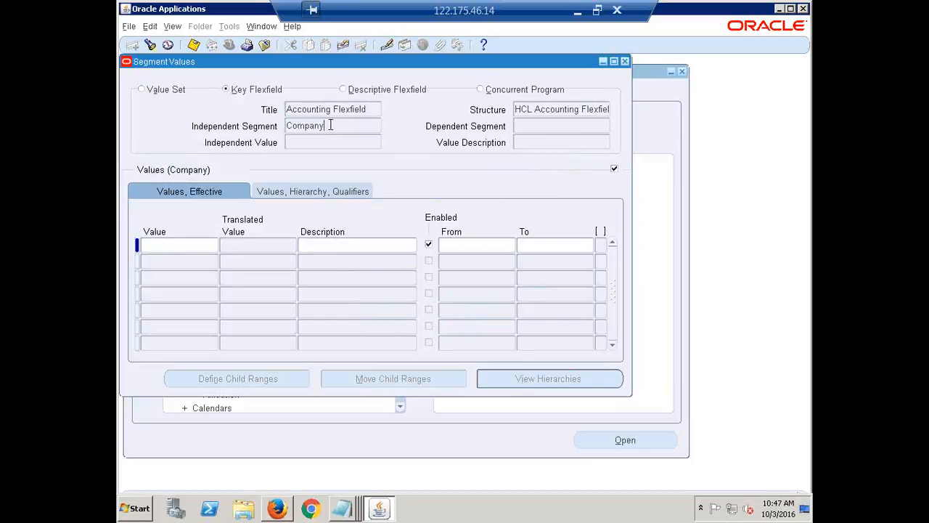
{"action": "double_click", "coordinate": [322, 126]}
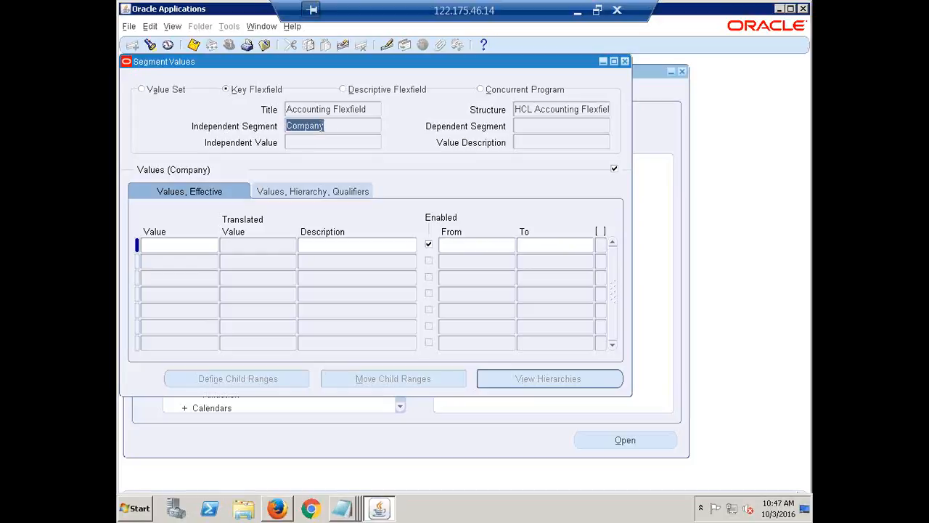
{"action": "left_click", "coordinate": [328, 125]}
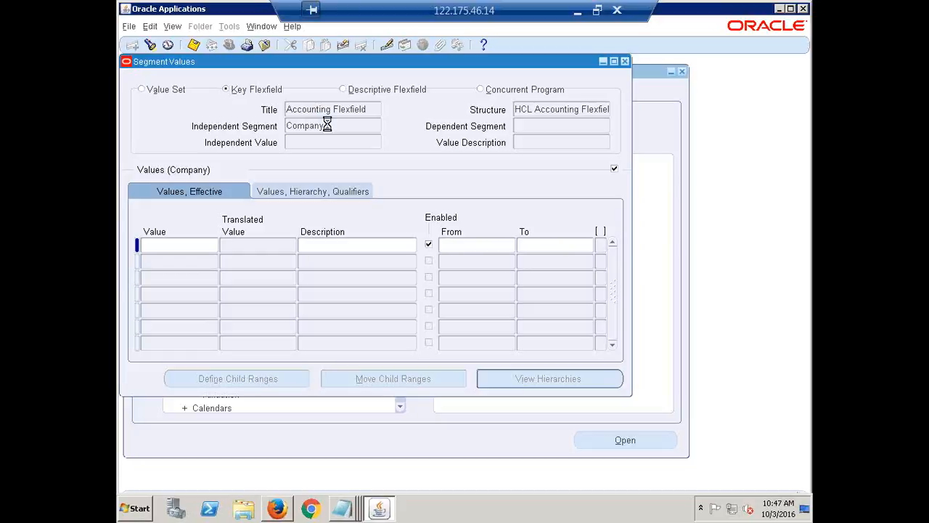
{"action": "key", "text": "Down"}
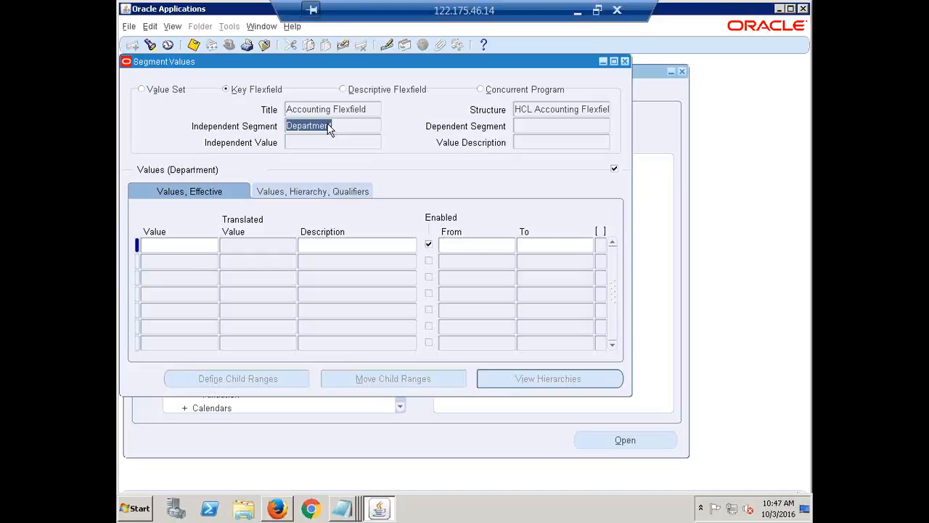
{"action": "key", "text": "Down"}
{"action": "key", "text": "Down"}
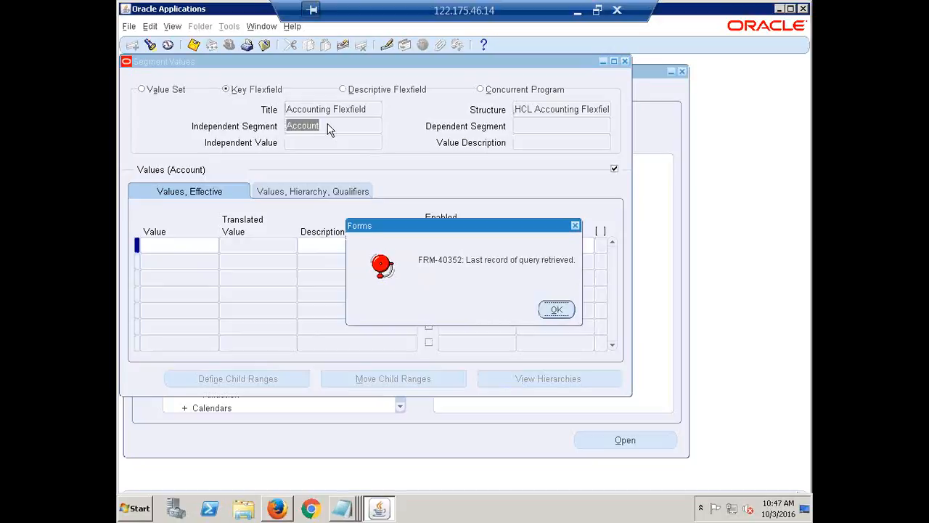
{"action": "key", "text": "Return"}
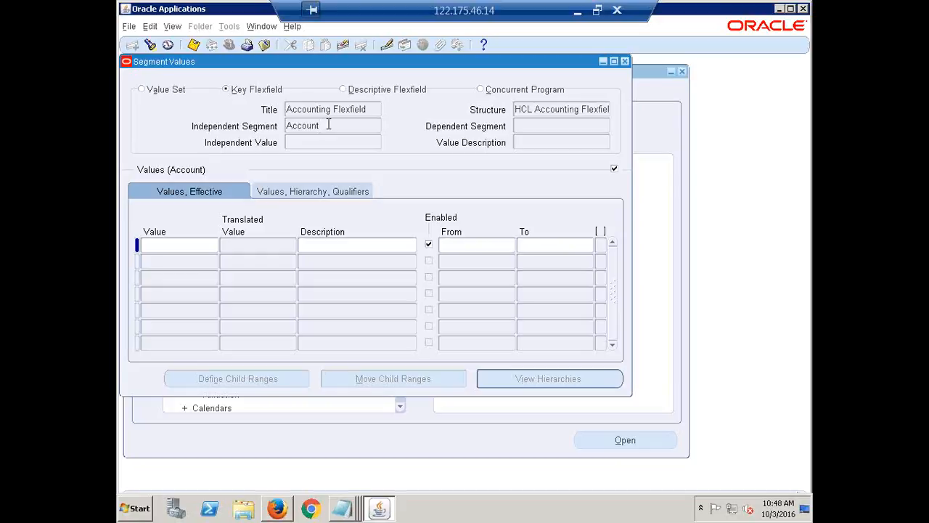
Return from the Account segment to the Company segment of the HCL Accounting Flexfield structure
{"action": "key", "text": "Down"}
{"action": "key", "text": "Down"}
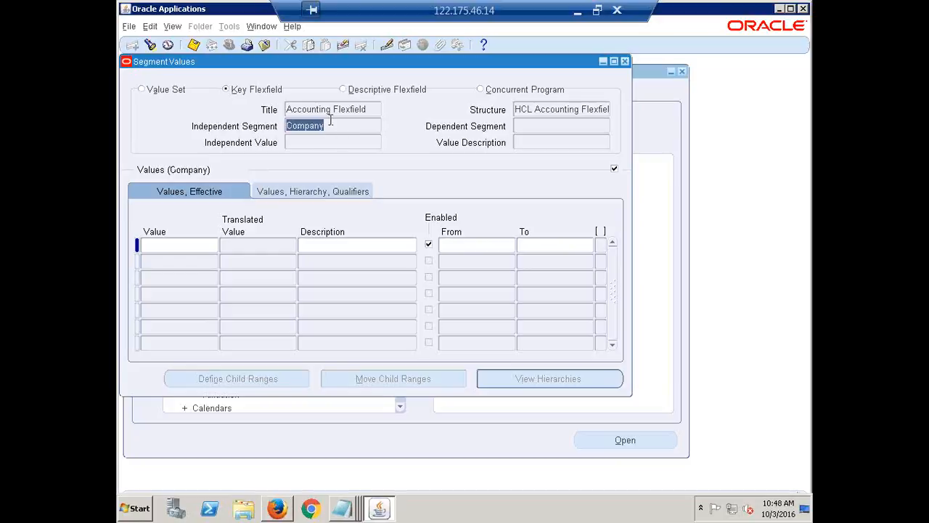
{"action": "left_click", "coordinate": [332, 128]}
{"action": "double_click", "coordinate": [327, 126]}
{"action": "left_click", "coordinate": [343, 127]}
{"action": "left_click_drag", "start_coordinate": [318, 125], "coordinate": [283, 126]}
Try to enter 10000 as the first value of the Company segment
{"action": "left_click", "coordinate": [156, 243]}
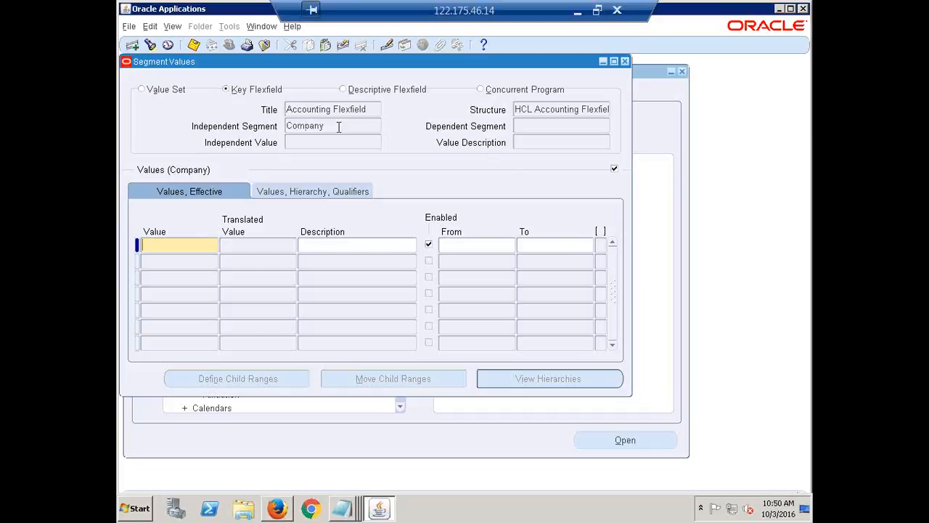
{"action": "type", "text": "1000"}
{"action": "type", "text": "0"}
{"action": "key", "text": "Tab"}
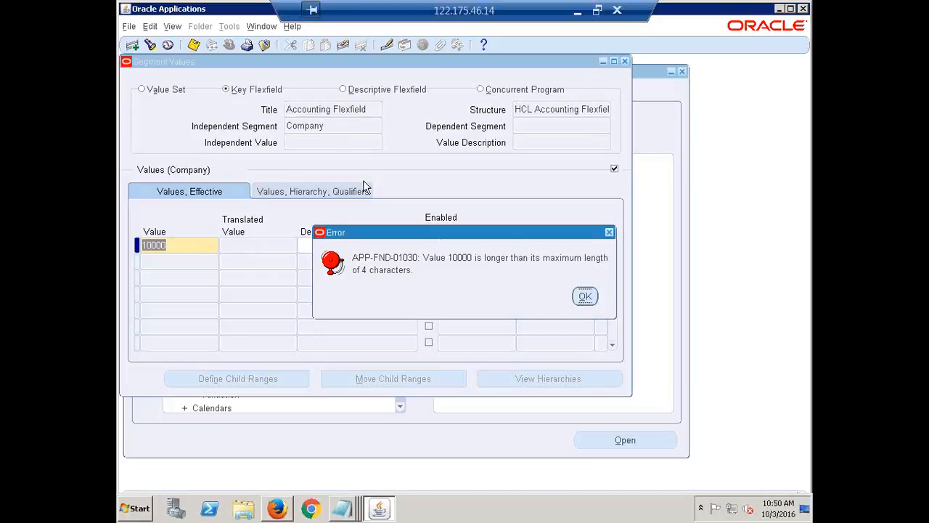
{"action": "left_click", "coordinate": [585, 296]}
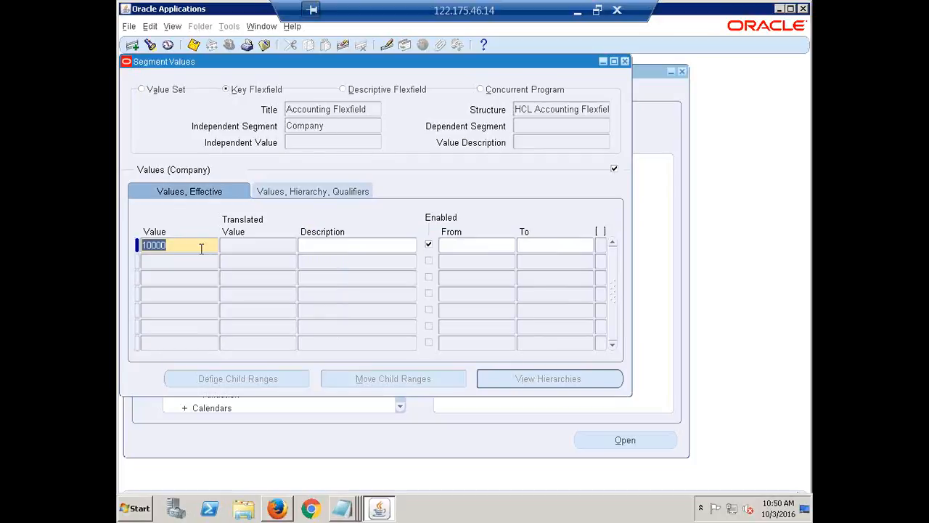
Shorten the first Company segment value to 1000
{"action": "left_click", "coordinate": [174, 249]}
{"action": "key", "text": "BackSpace"}
{"action": "key", "text": "Tab"}
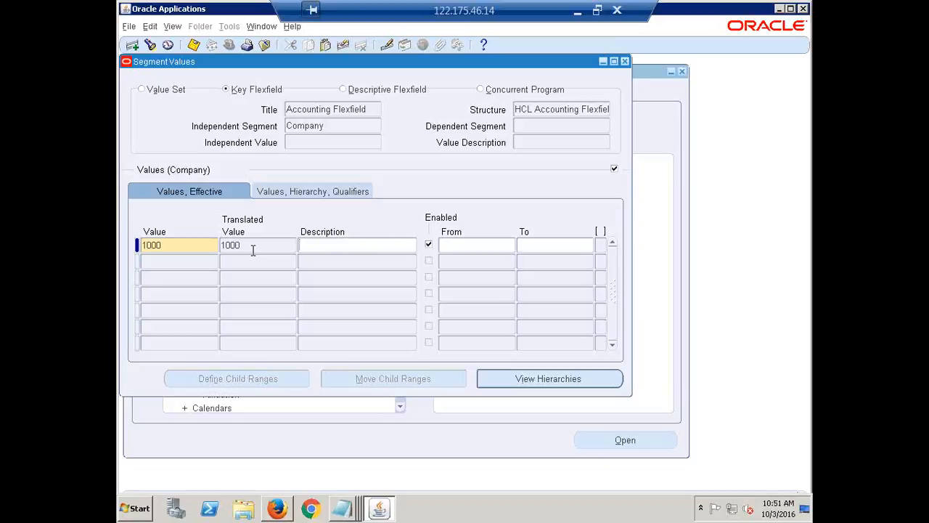
{"action": "left_click", "coordinate": [171, 246]}
{"action": "double_click", "coordinate": [172, 245]}
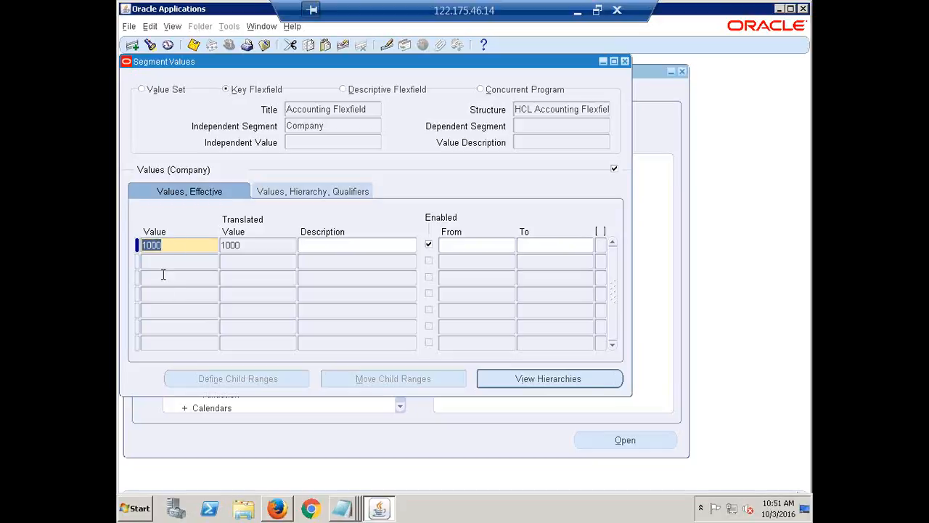
{"action": "left_click", "coordinate": [169, 248]}
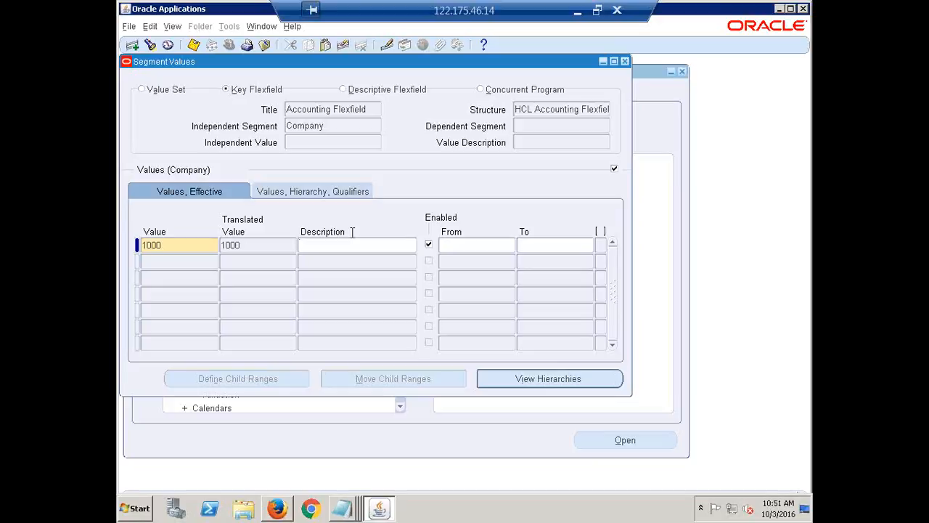
Describe Company value 1000 as HCL Financial Services
{"action": "type", "text": "HCL Financial Services"}
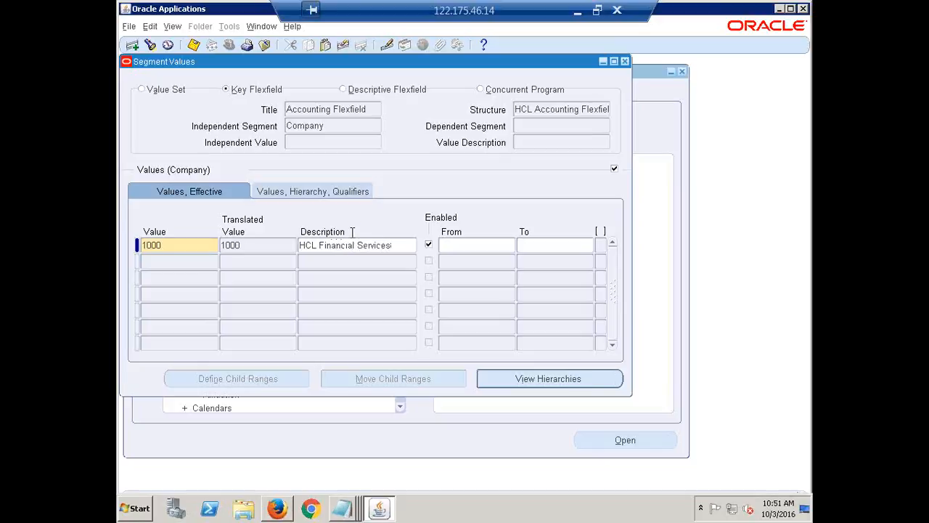
{"action": "double_click", "coordinate": [259, 245]}
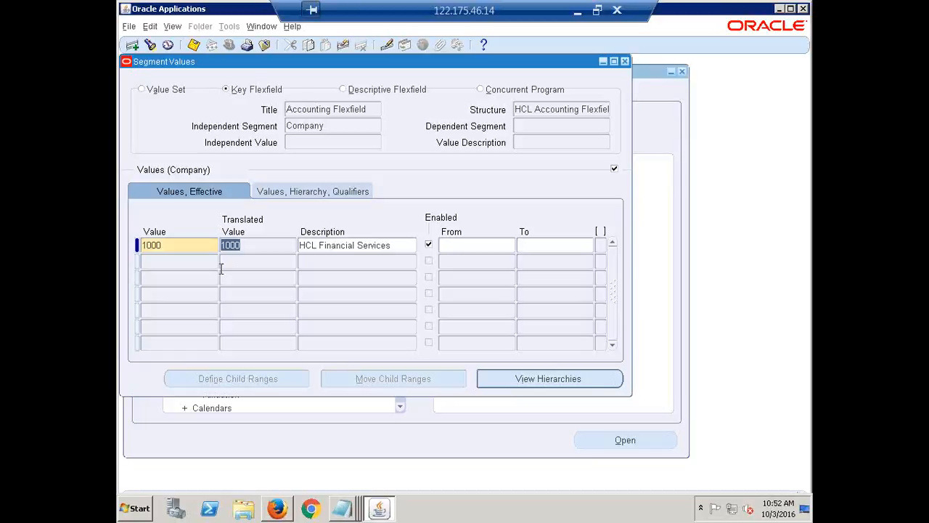
{"action": "left_click", "coordinate": [394, 248]}
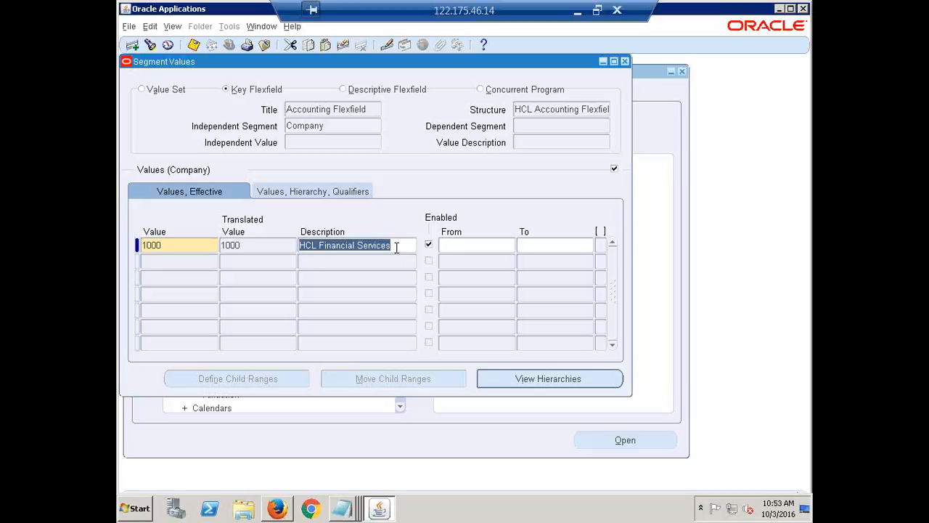
{"action": "left_click", "coordinate": [396, 247]}
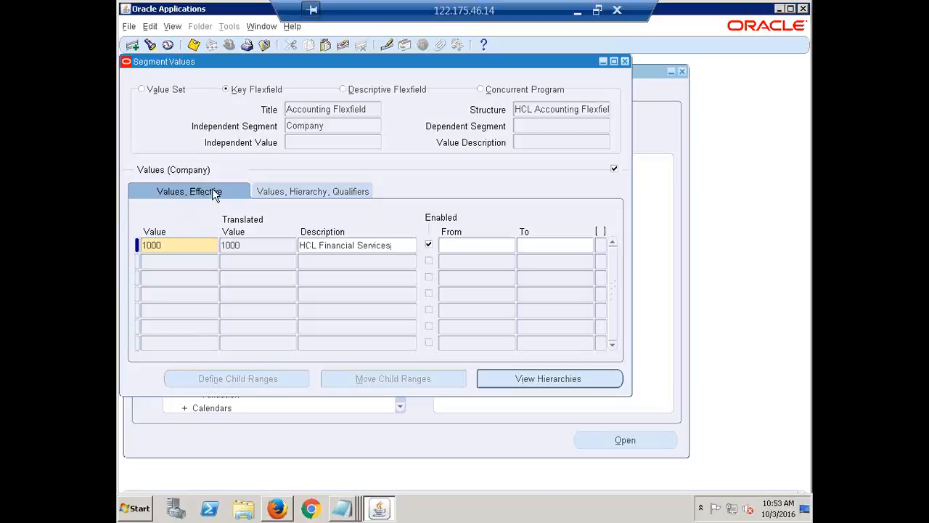
Accept the segment qualifiers for Company value 1000, with Allow Budgeting and Allow Posting both Yes
{"action": "left_click", "coordinate": [294, 194]}
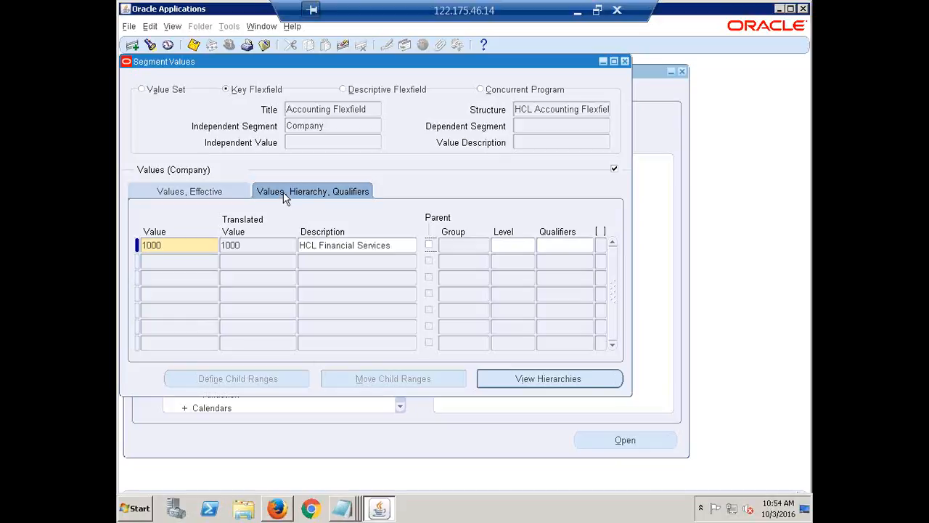
{"action": "left_click", "coordinate": [335, 199]}
{"action": "left_click", "coordinate": [563, 245]}
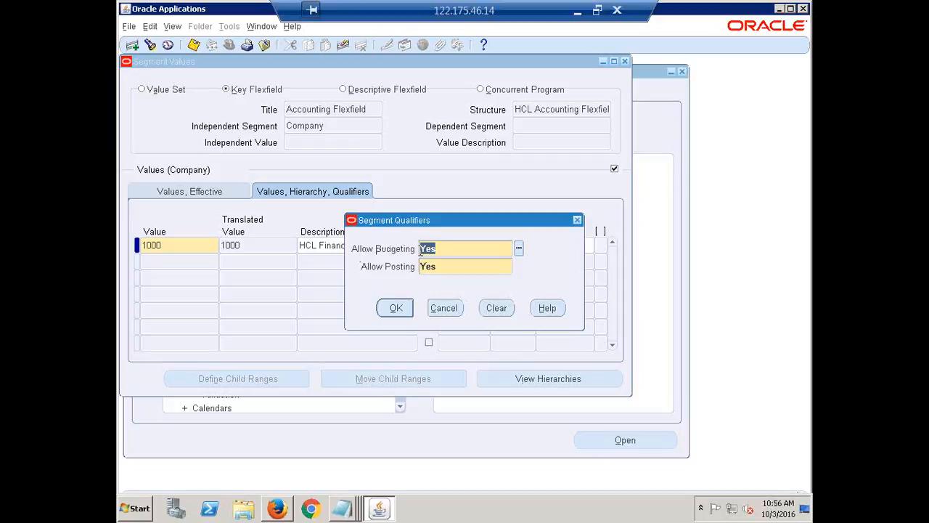
{"action": "left_click", "coordinate": [455, 250]}
{"action": "double_click", "coordinate": [429, 249]}
{"action": "left_click", "coordinate": [469, 267]}
{"action": "left_click", "coordinate": [507, 250]}
{"action": "left_click_drag", "start_coordinate": [487, 220], "coordinate": [301, 252]}
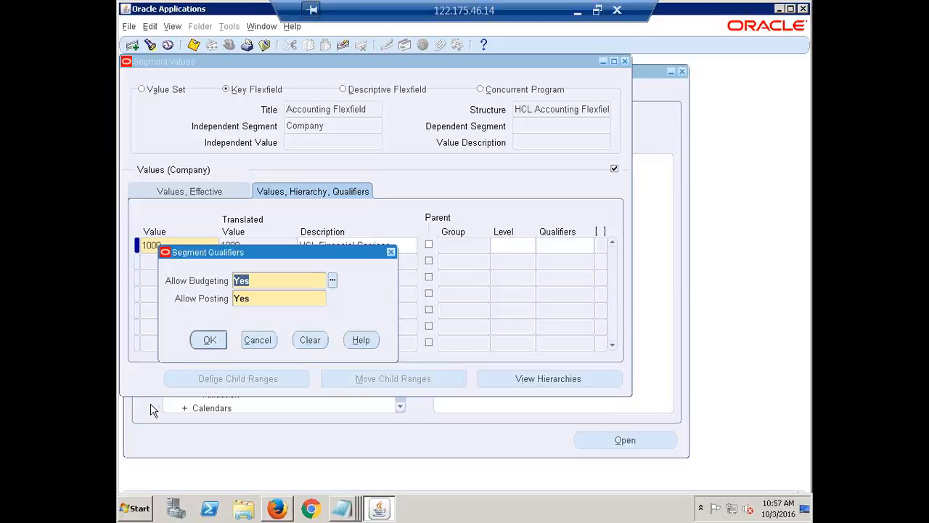
{"action": "left_click", "coordinate": [210, 341]}
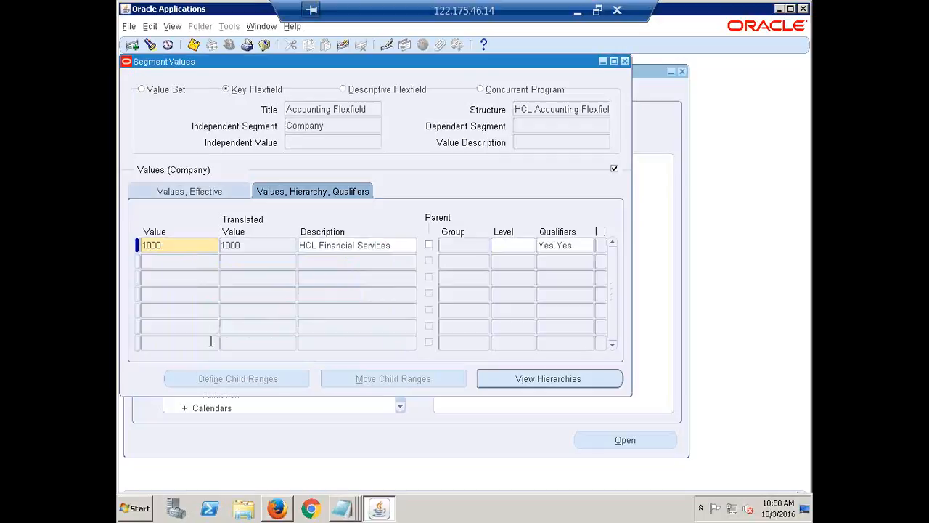
Add Company value 2000, described as HCL Consulting Services, with the budgeting and posting qualifiers both Yes
{"action": "left_click", "coordinate": [175, 262]}
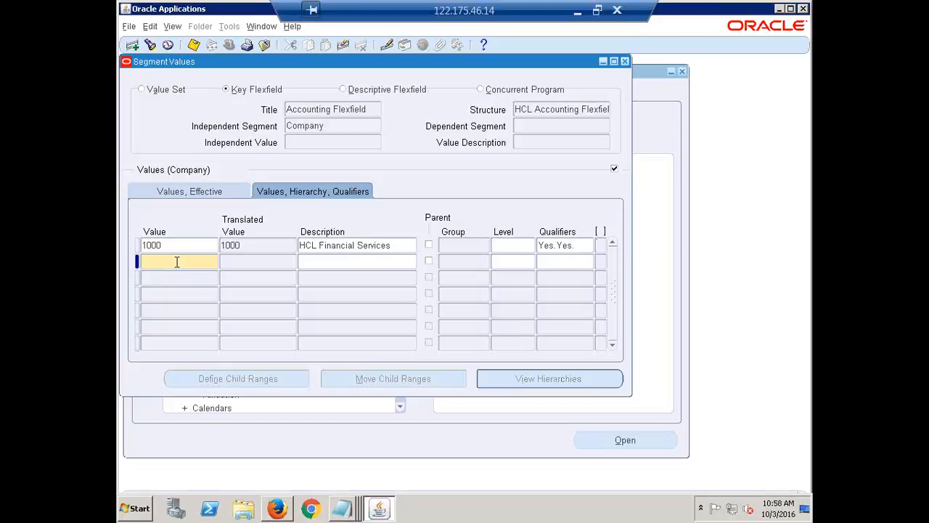
{"action": "type", "text": "2000"}
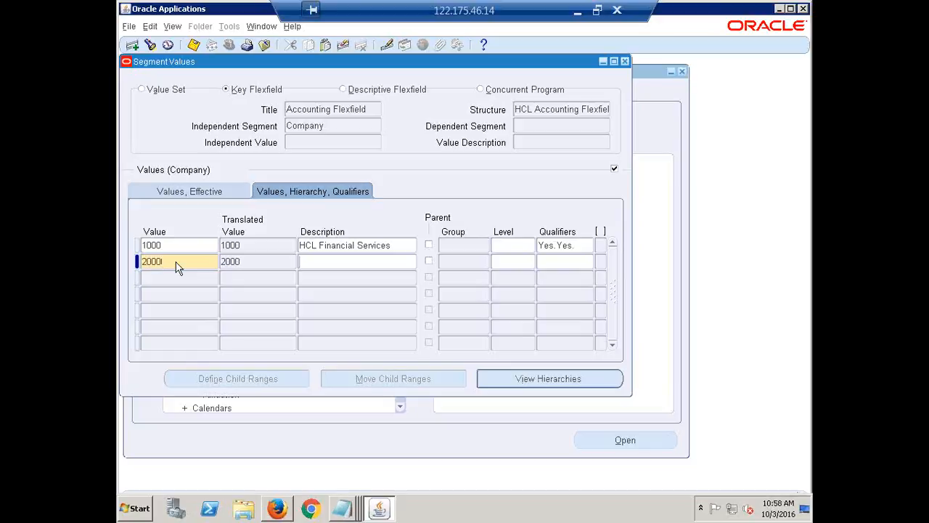
{"action": "type", "text": "HCL"}
{"action": "type", "text": "Consulting Services"}
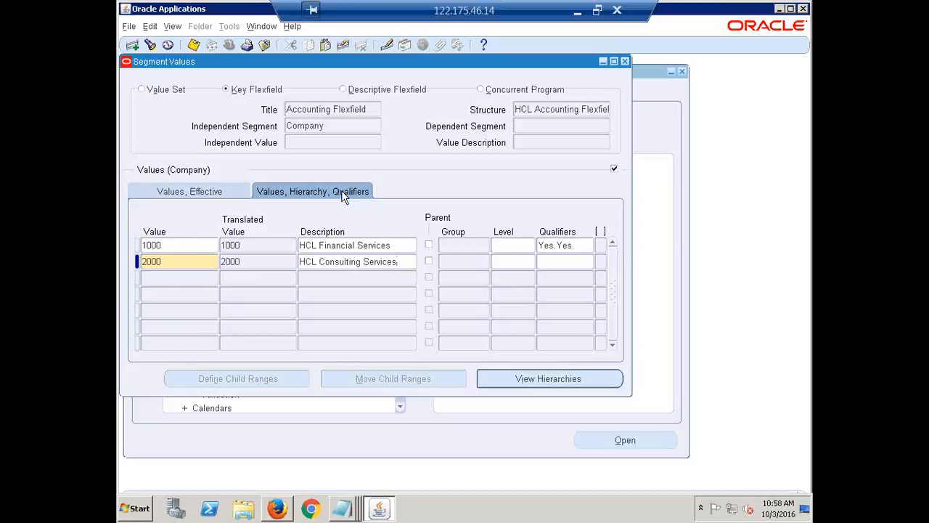
{"action": "left_click", "coordinate": [563, 263]}
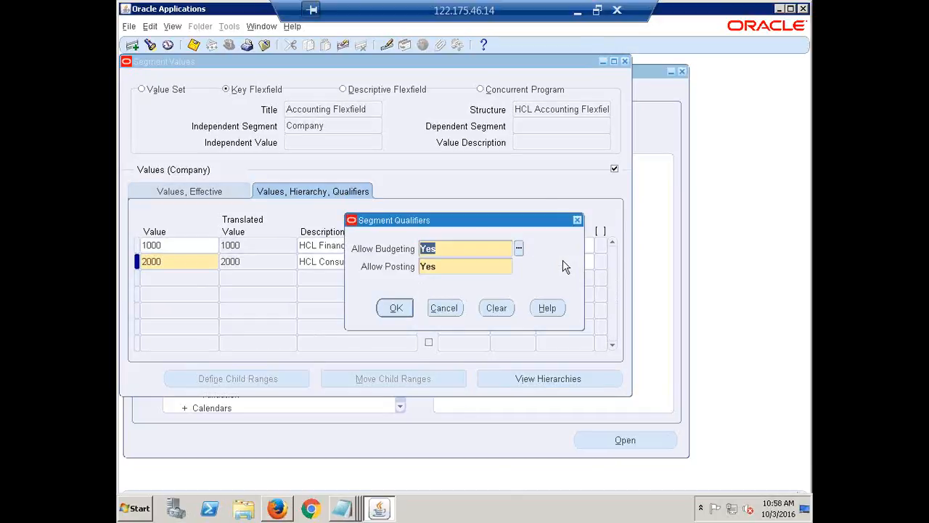
{"action": "left_click", "coordinate": [396, 310]}
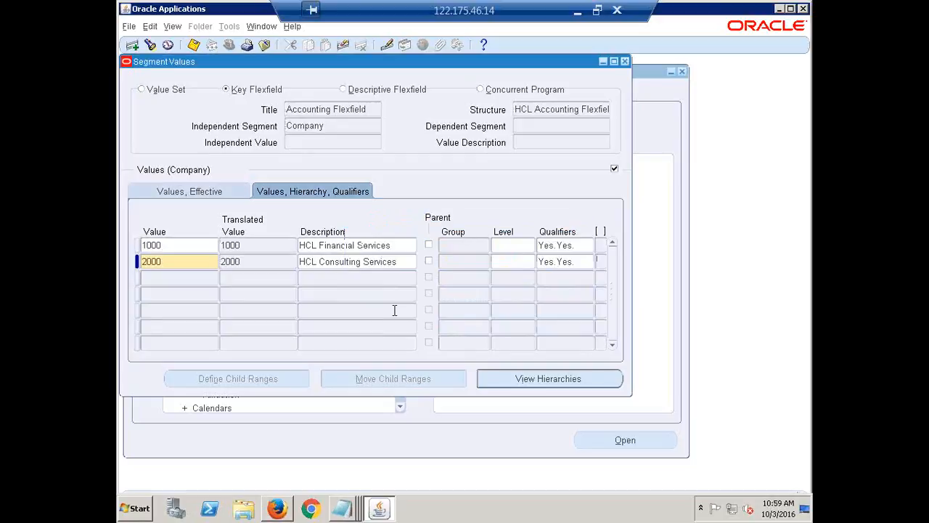
Add Company value 3000, described as HCL BPO Services, with the budgeting and posting qualifiers both Yes
{"action": "left_click", "coordinate": [158, 277]}
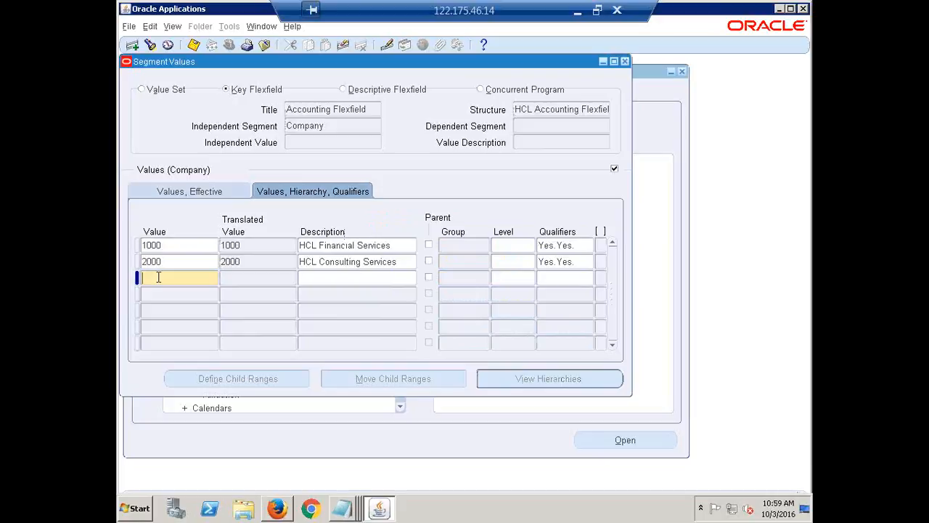
{"action": "type", "text": "3000"}
{"action": "key", "text": "Tab"}
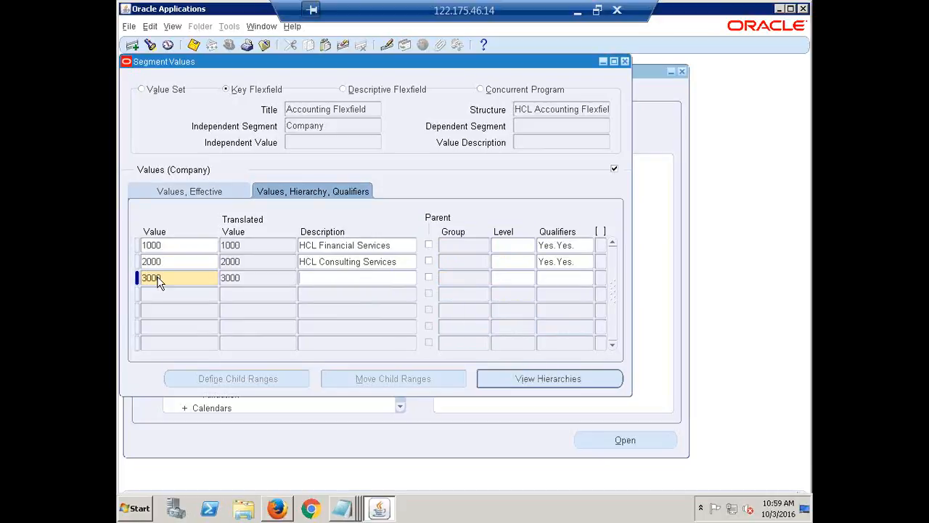
{"action": "type", "text": "HCL"}
{"action": "type", "text": "BPO Services"}
{"action": "left_click", "coordinate": [566, 277]}
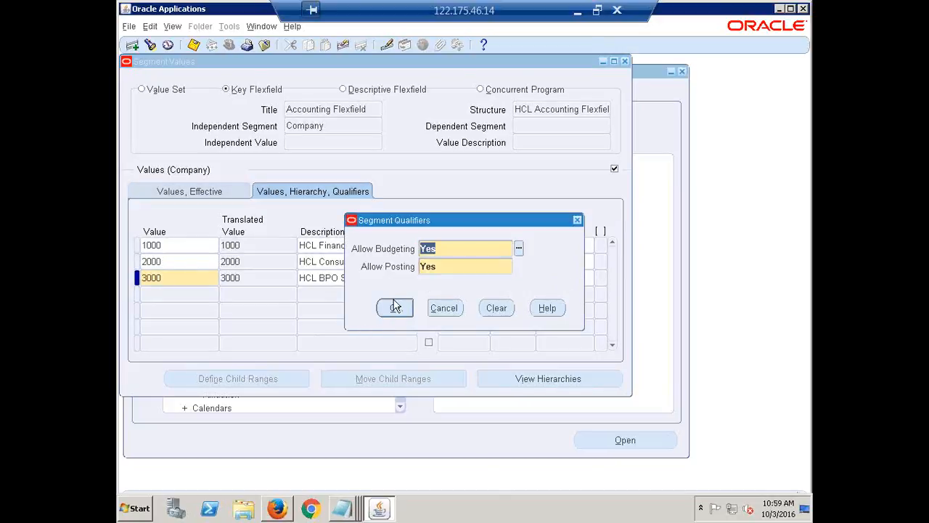
{"action": "left_click", "coordinate": [394, 307]}
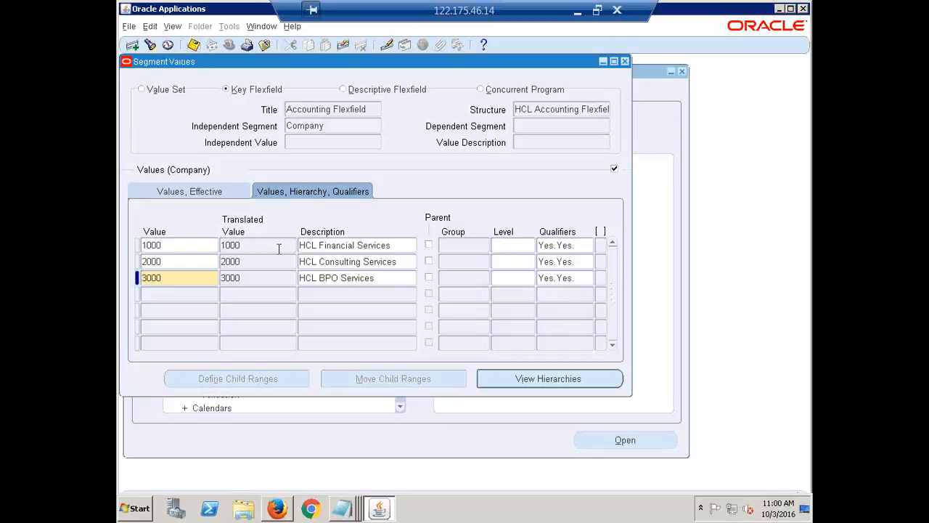
Review the values and descriptions of the three Company segment entries
{"action": "left_click", "coordinate": [320, 276]}
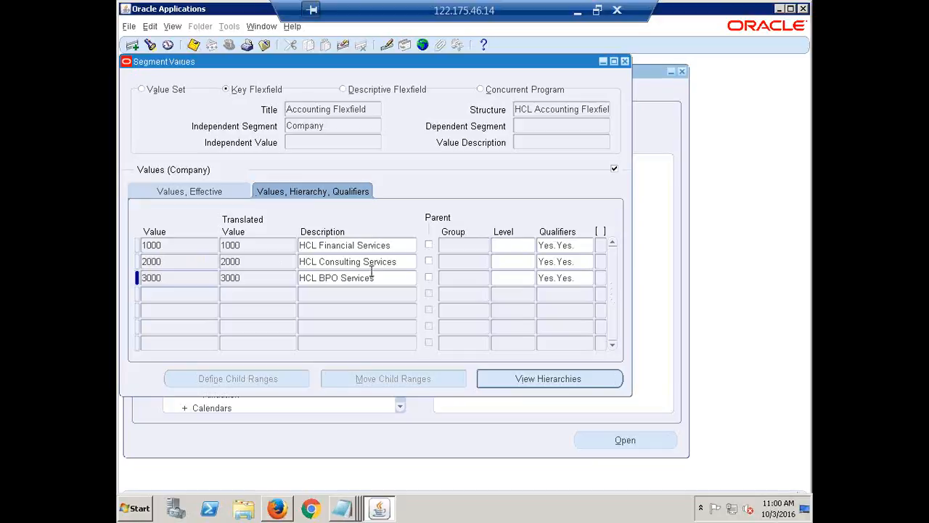
{"action": "left_click", "coordinate": [161, 245]}
{"action": "left_click", "coordinate": [180, 262]}
{"action": "left_click", "coordinate": [180, 278]}
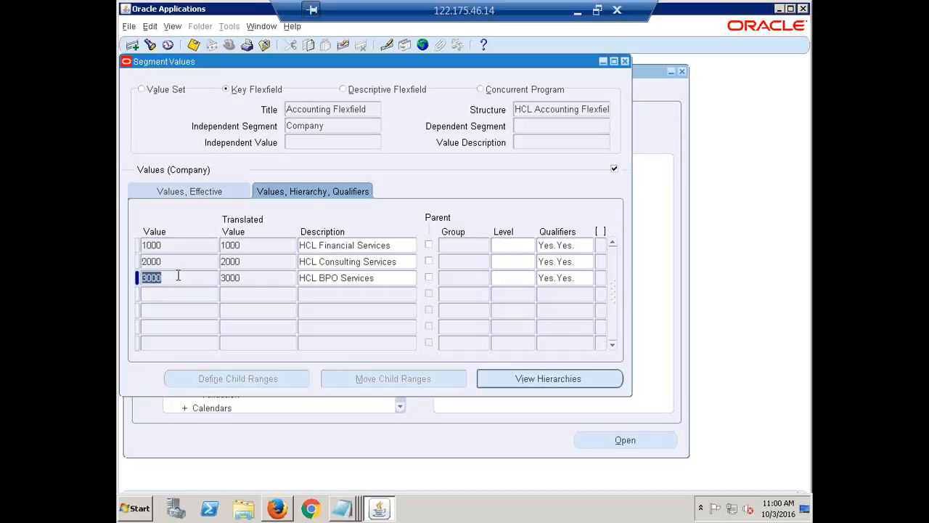
{"action": "left_click", "coordinate": [374, 246]}
{"action": "left_click", "coordinate": [384, 262]}
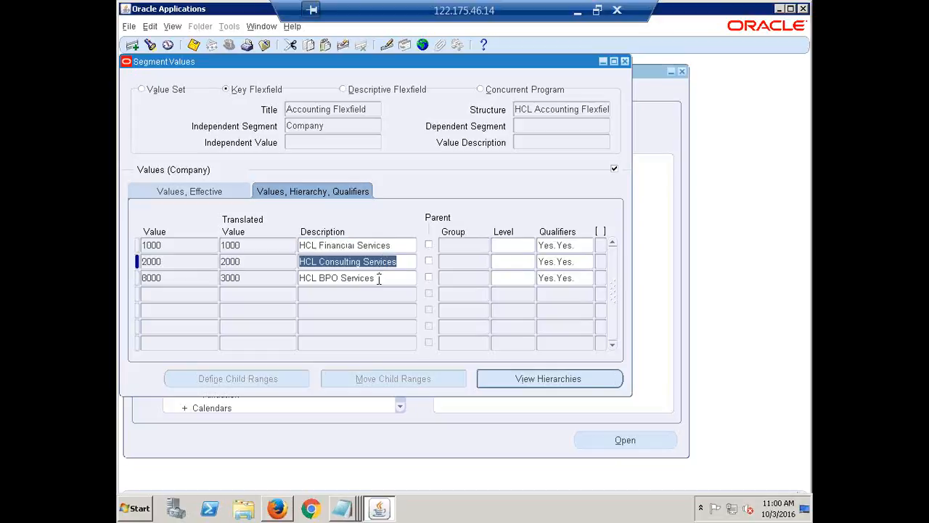
{"action": "left_click", "coordinate": [379, 278]}
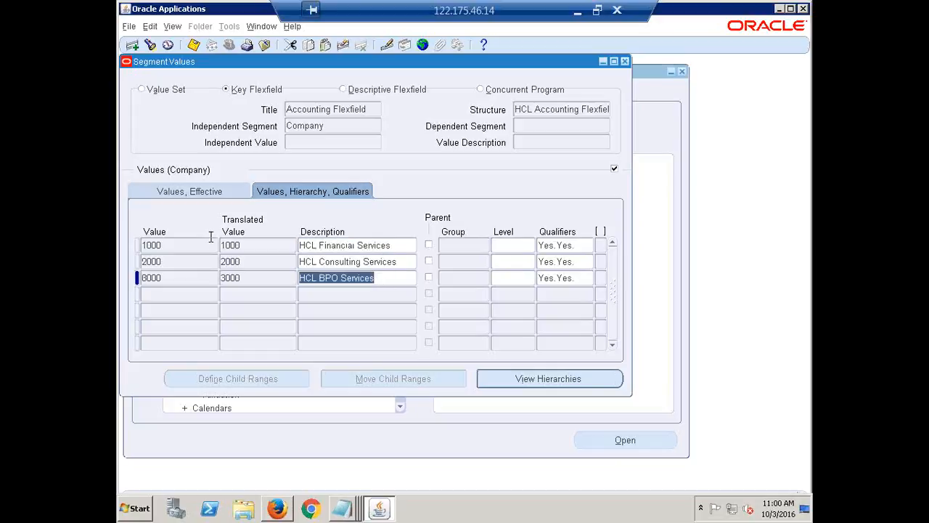
{"action": "left_click", "coordinate": [176, 245]}
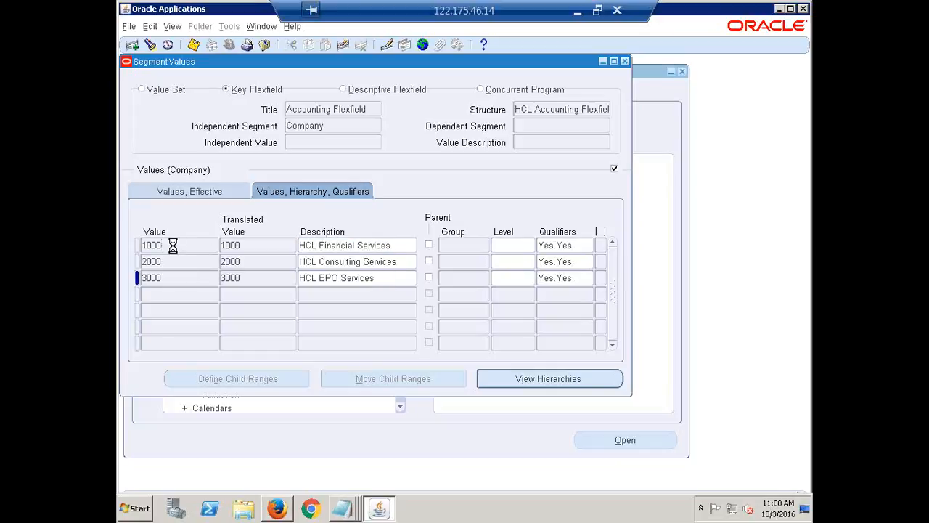
{"action": "left_click", "coordinate": [170, 262]}
{"action": "left_click", "coordinate": [179, 279]}
{"action": "type", "text": "8000"}
{"action": "left_click", "coordinate": [181, 247]}
{"action": "left_click", "coordinate": [172, 261]}
{"action": "left_click", "coordinate": [174, 277]}
Switch the independent segment of the HCL Accounting Flexfield structure from Company to Department
{"action": "left_click", "coordinate": [330, 125]}
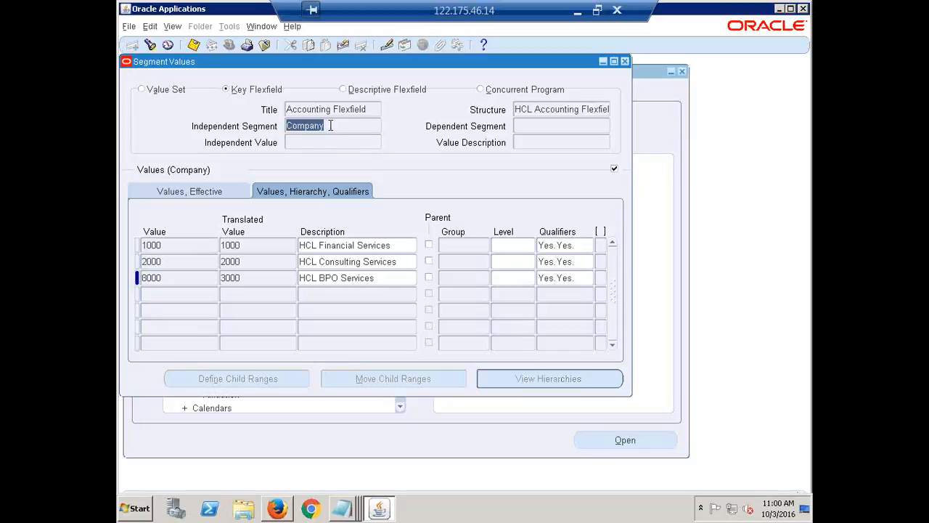
{"action": "key", "text": "Down"}
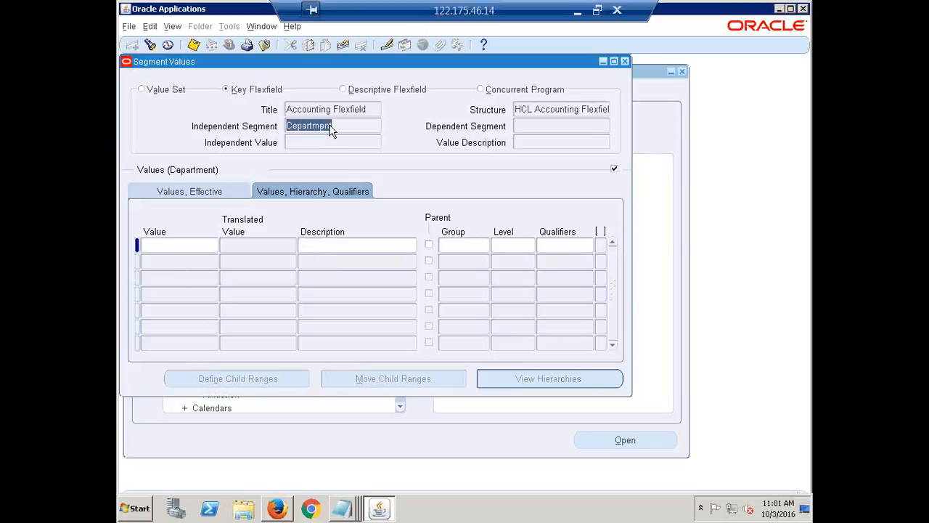
{"action": "left_click", "coordinate": [334, 126]}
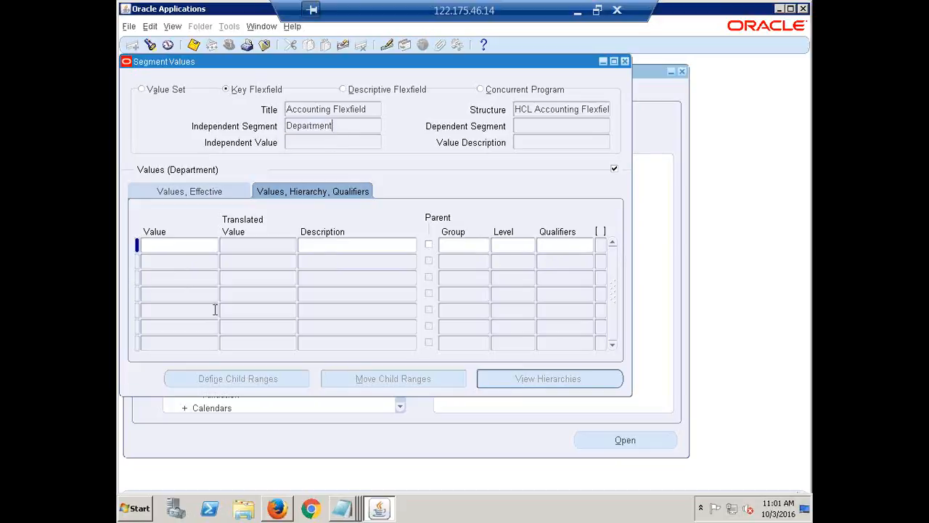
Add Department value 1000, described as Finance, with Allow Budgeting and Allow Posting both Yes
{"action": "left_click", "coordinate": [157, 244]}
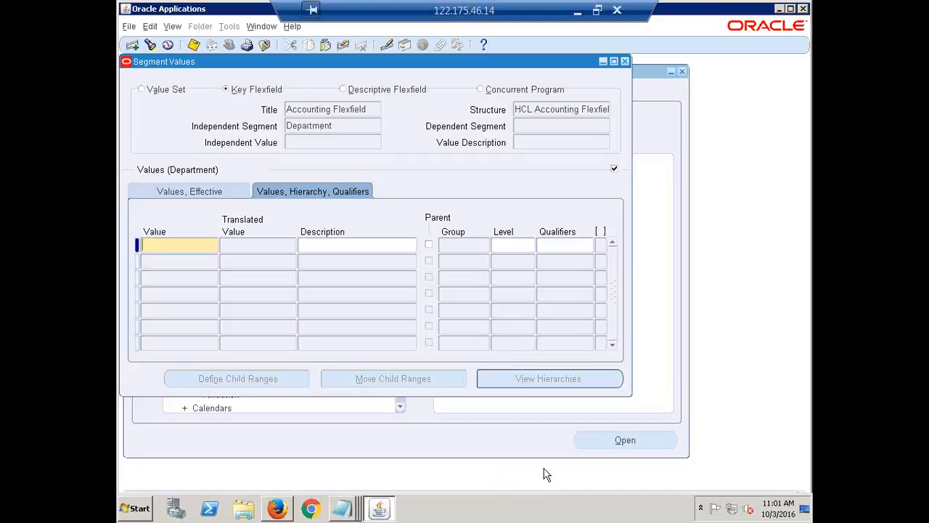
{"action": "type", "text": "1000"}
{"action": "key", "text": "Tab"}
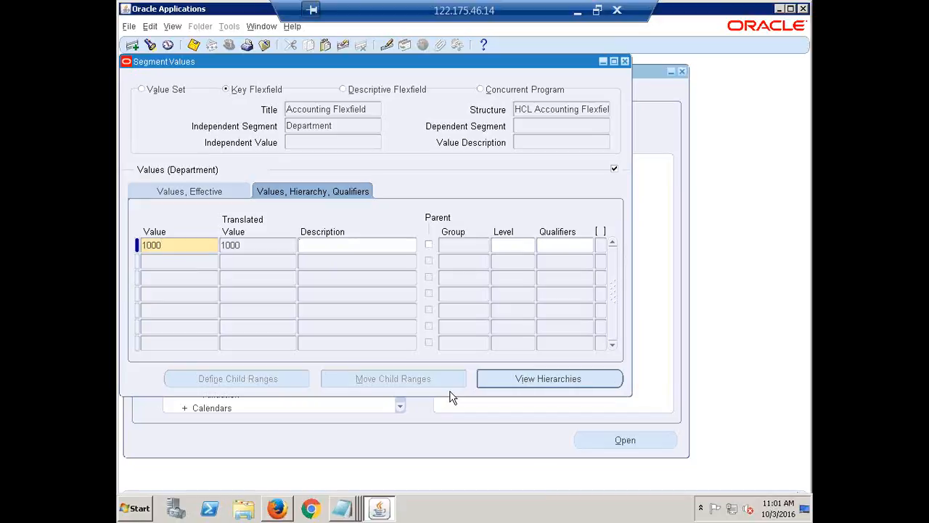
{"action": "type", "text": "Finance"}
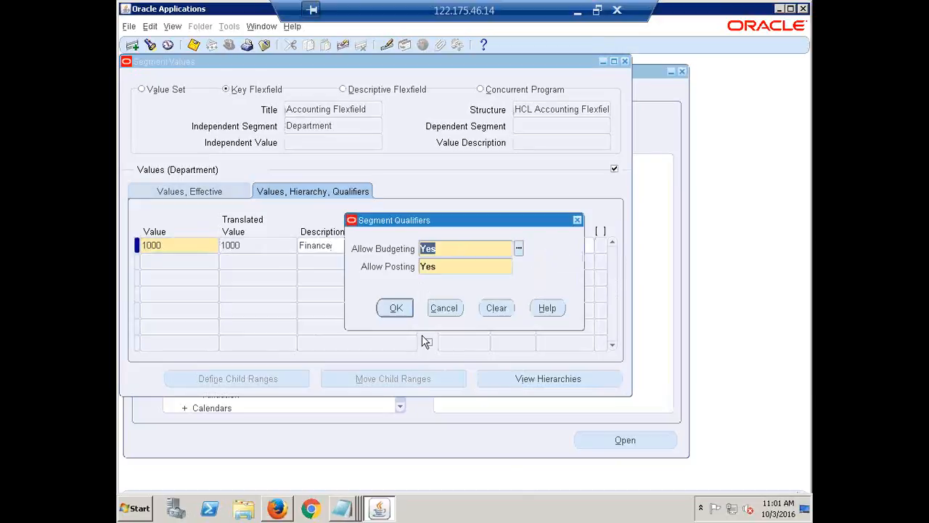
{"action": "left_click", "coordinate": [392, 307]}
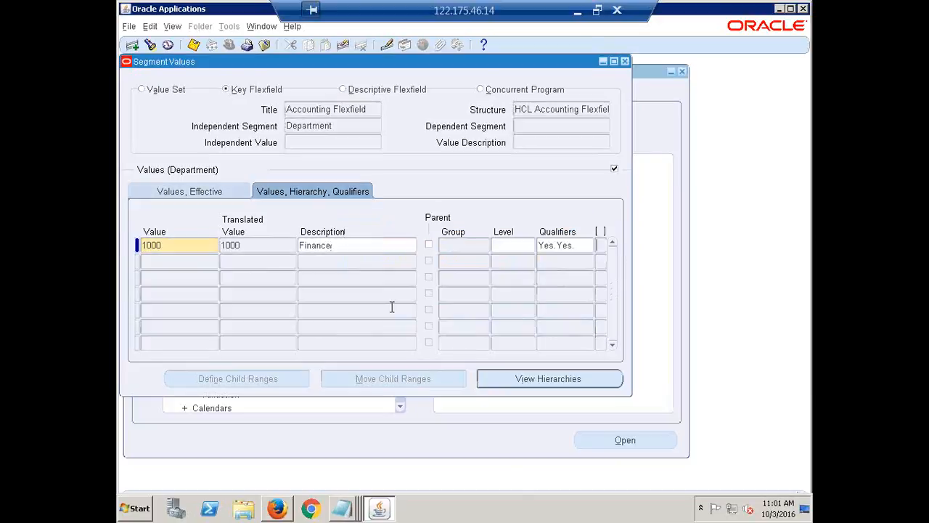
Add Department value 2000, described as HR, with Allow Budgeting and Allow Posting both Yes
{"action": "left_click", "coordinate": [161, 264]}
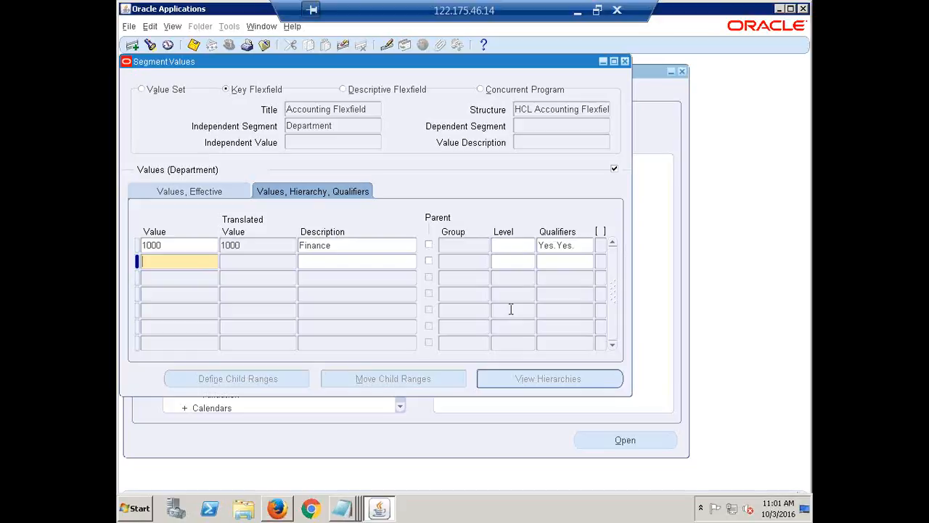
{"action": "type", "text": "2000"}
{"action": "key", "text": "Tab"}
{"action": "type", "text": "HR"}
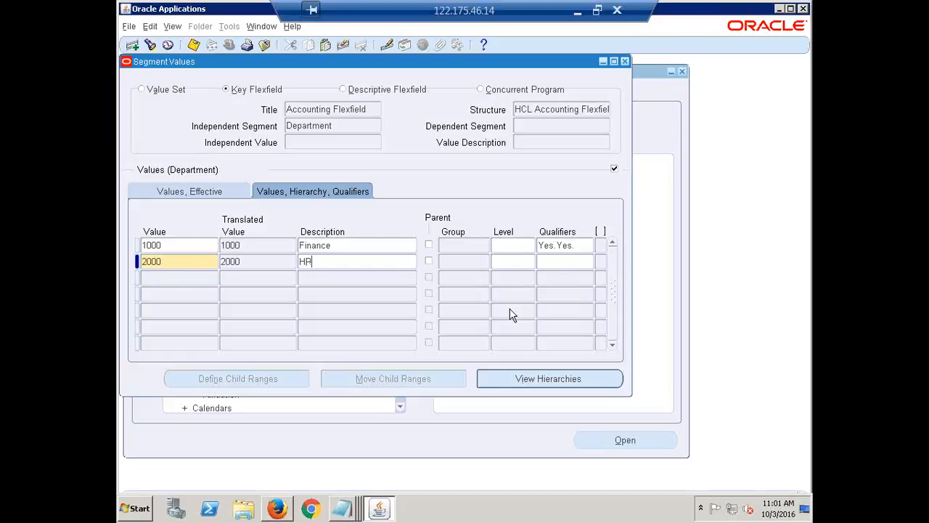
{"action": "left_click", "coordinate": [555, 262]}
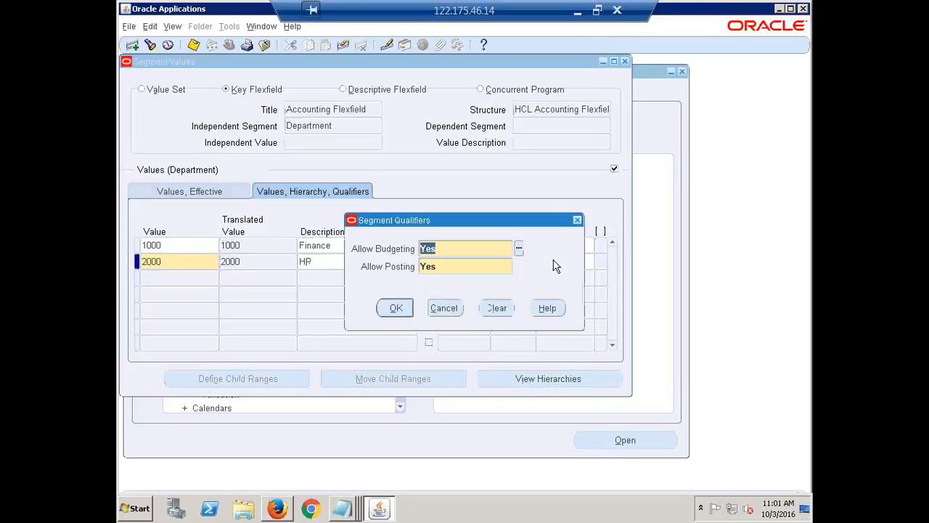
{"action": "left_click", "coordinate": [394, 308]}
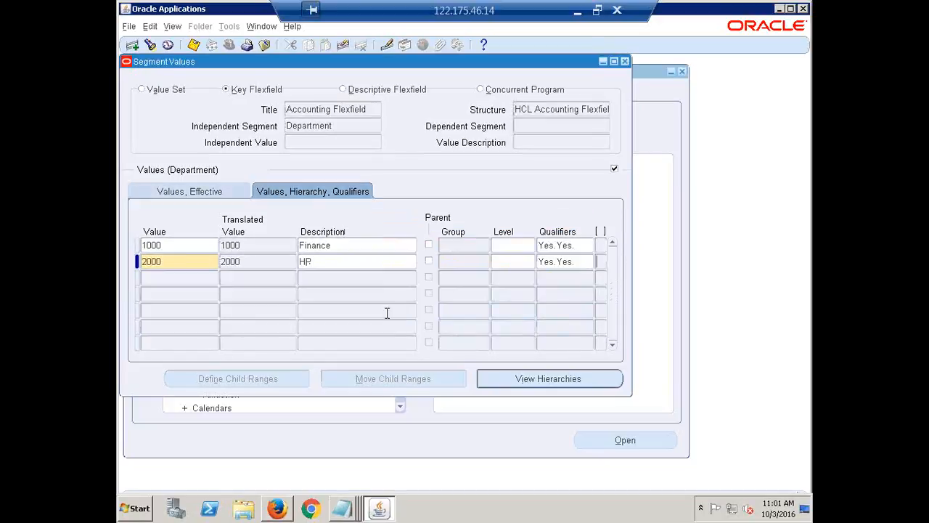
Add Department value 3000, described as Marketing, with Allow Budgeting and Allow Posting both Yes
{"action": "left_click", "coordinate": [161, 279]}
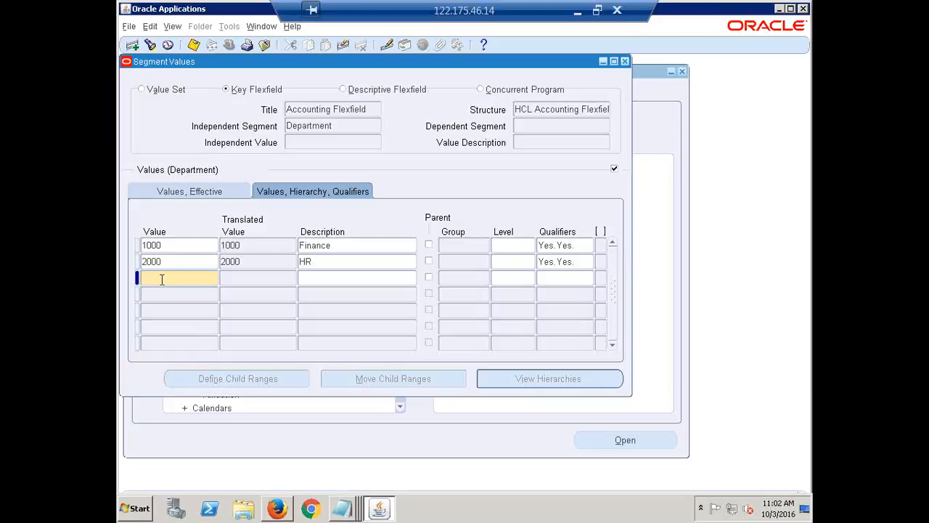
{"action": "type", "text": "3000M"}
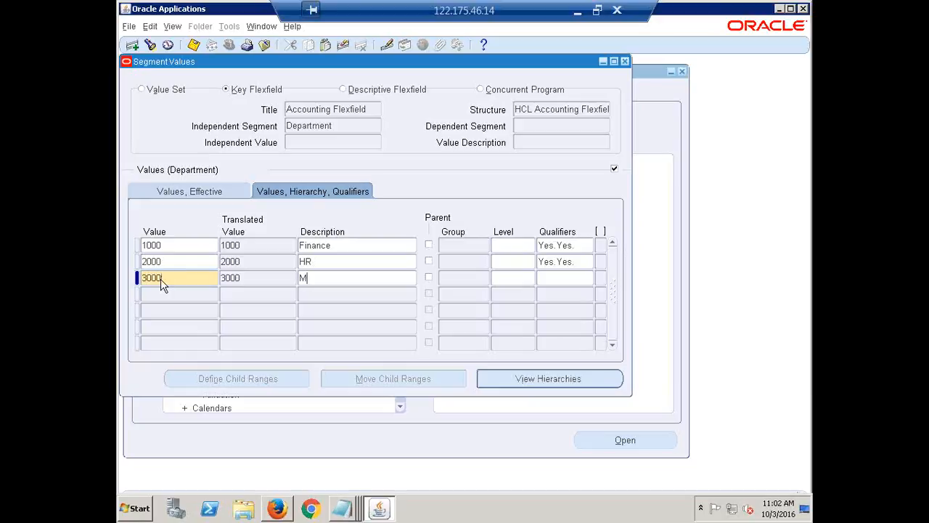
{"action": "type", "text": "arketing"}
{"action": "left_click", "coordinate": [555, 279]}
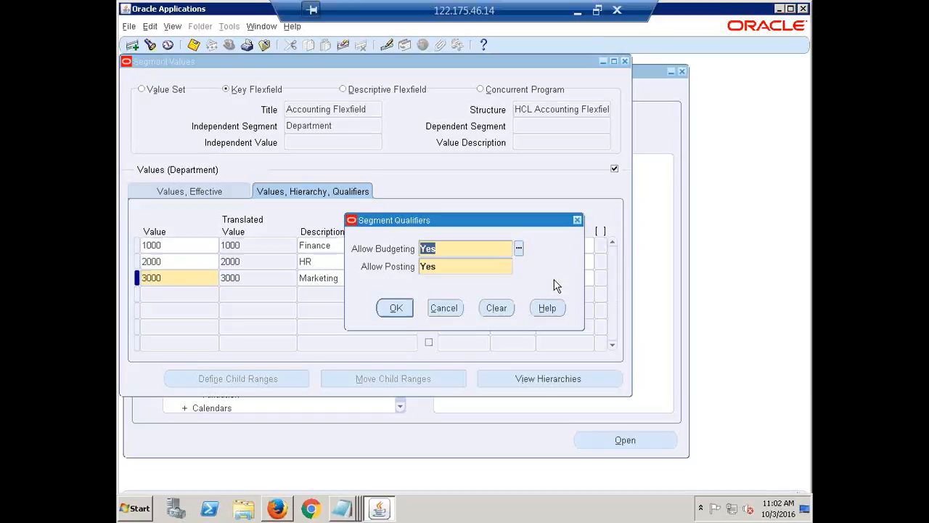
{"action": "left_click", "coordinate": [396, 310]}
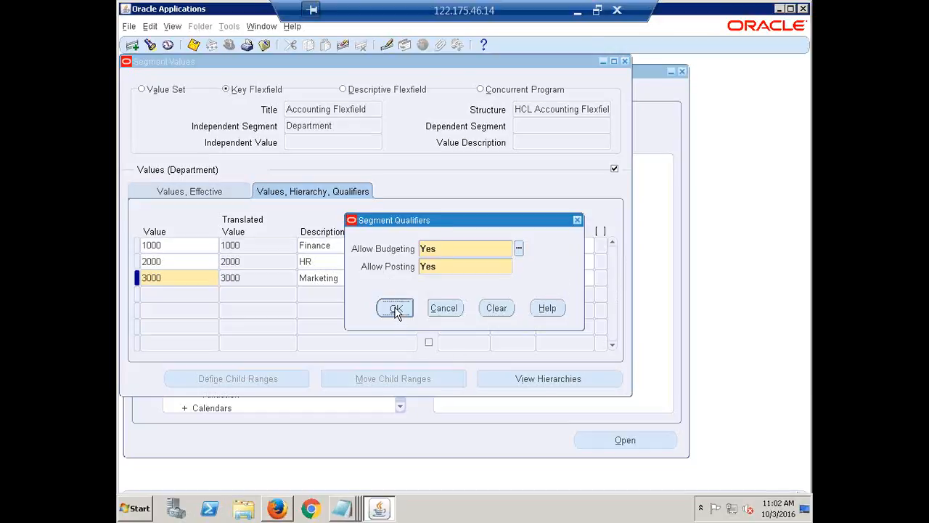
Add Department value 4000, described as Sales, with Allow Budgeting and Allow Posting both Yes, and save the Department values
{"action": "left_click", "coordinate": [174, 295]}
{"action": "type", "text": "4000"}
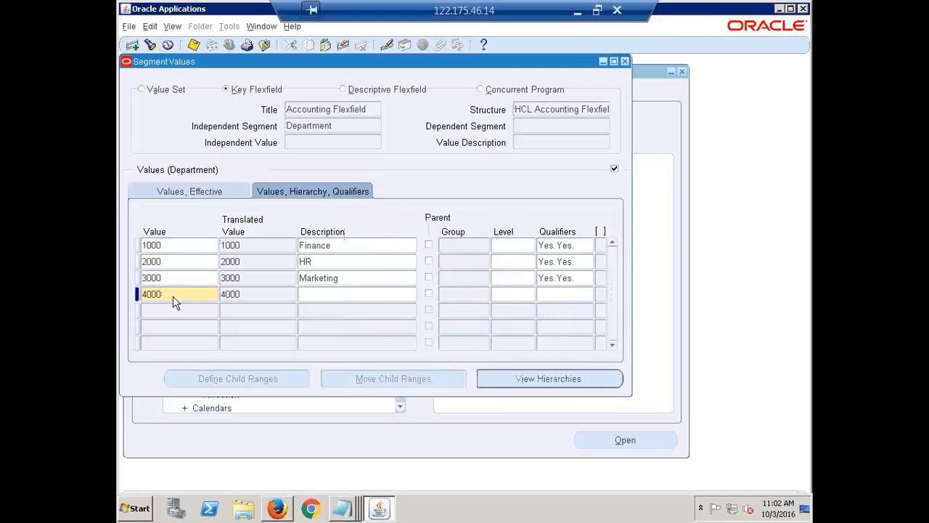
{"action": "type", "text": "Salee"}
{"action": "key", "text": "BackSpace"}
{"action": "type", "text": "s"}
{"action": "left_click", "coordinate": [573, 294]}
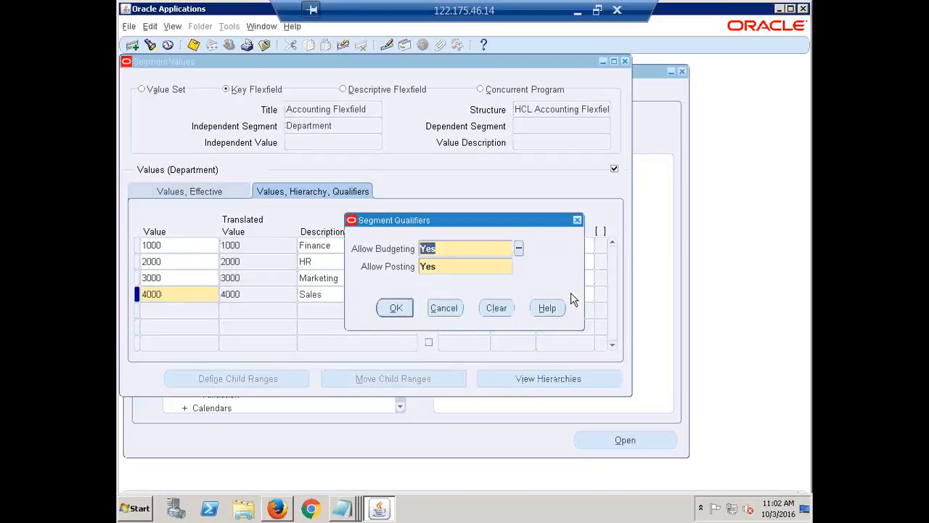
{"action": "left_click", "coordinate": [398, 309]}
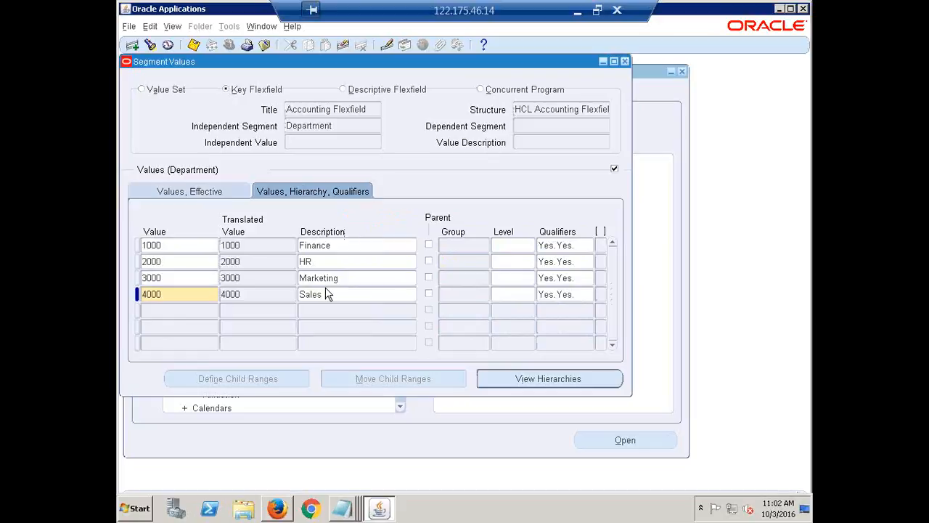
{"action": "key", "text": "ctrl+s"}
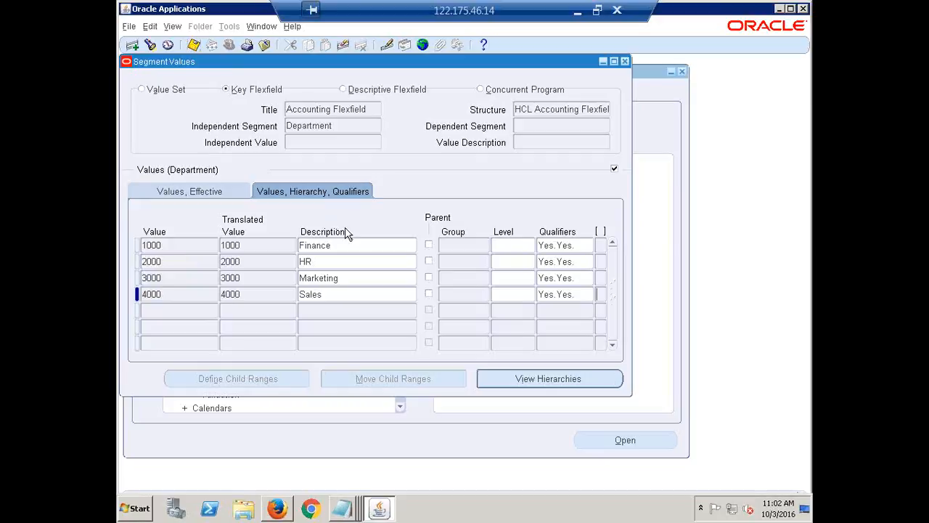
Switch to the Account segment, enter value 100000 described as Cash, and open its segment qualifiers
{"action": "left_click", "coordinate": [341, 127]}
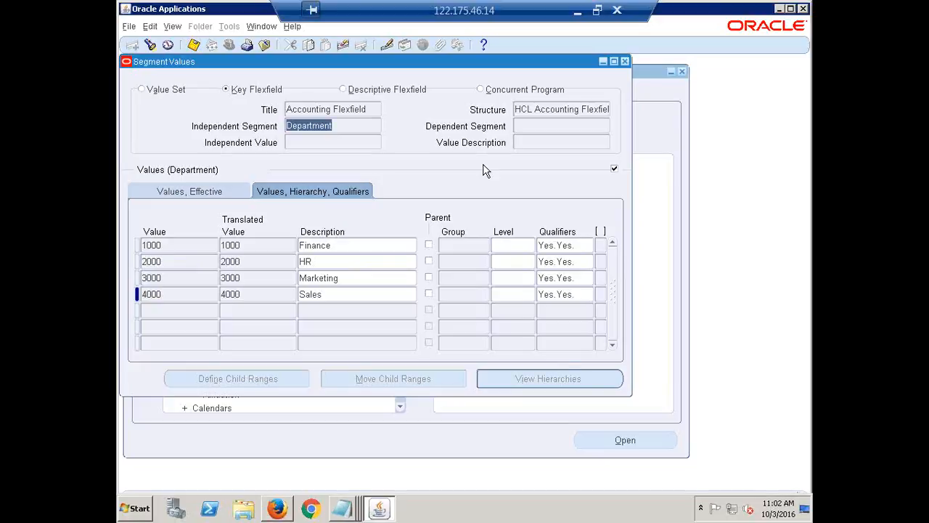
{"action": "key", "text": "Down"}
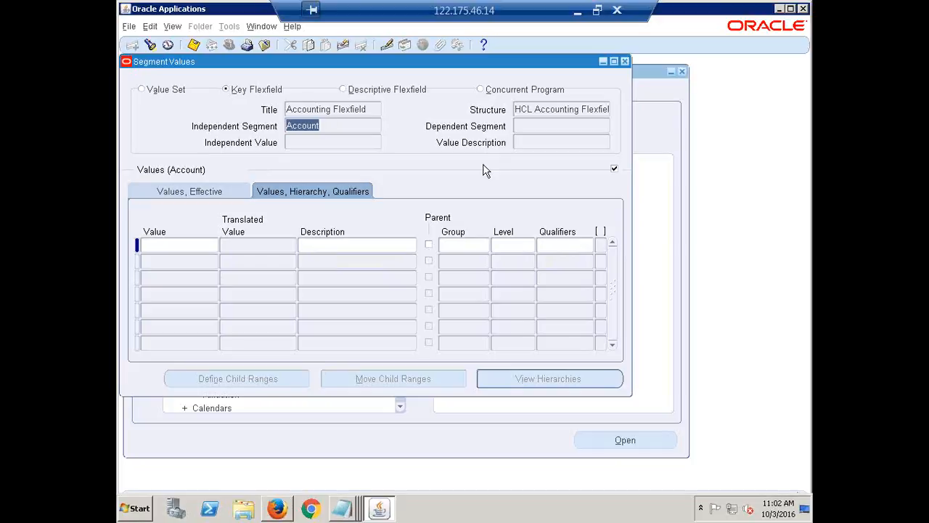
{"action": "left_click", "coordinate": [170, 246]}
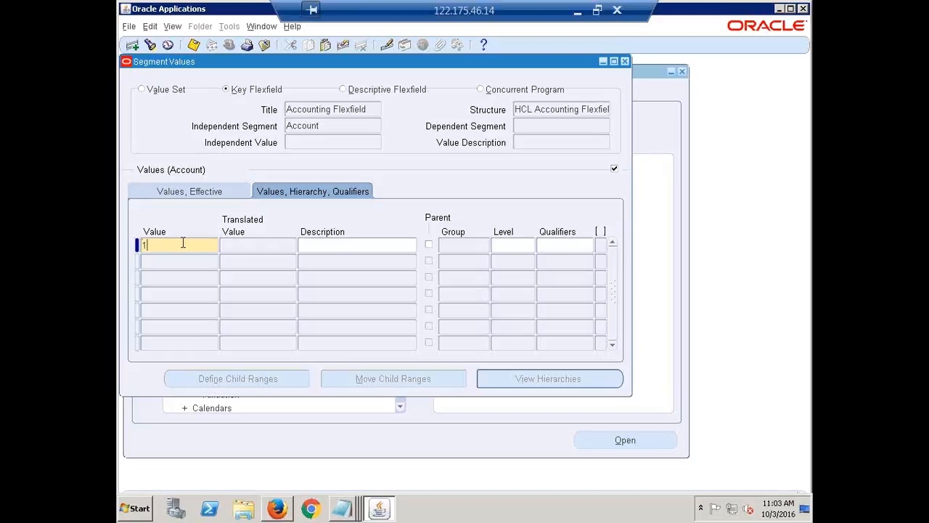
{"action": "type", "text": "00000"}
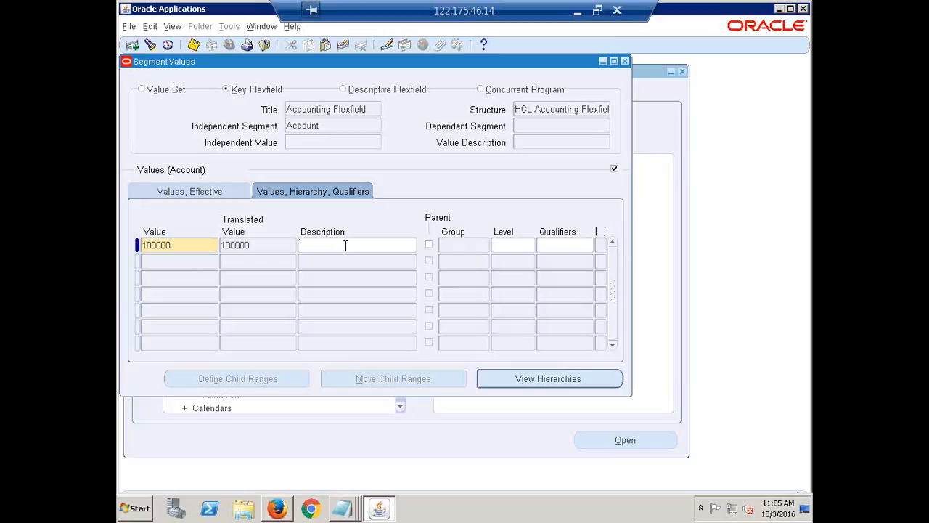
{"action": "type", "text": "Cash"}
{"action": "left_click", "coordinate": [573, 244]}
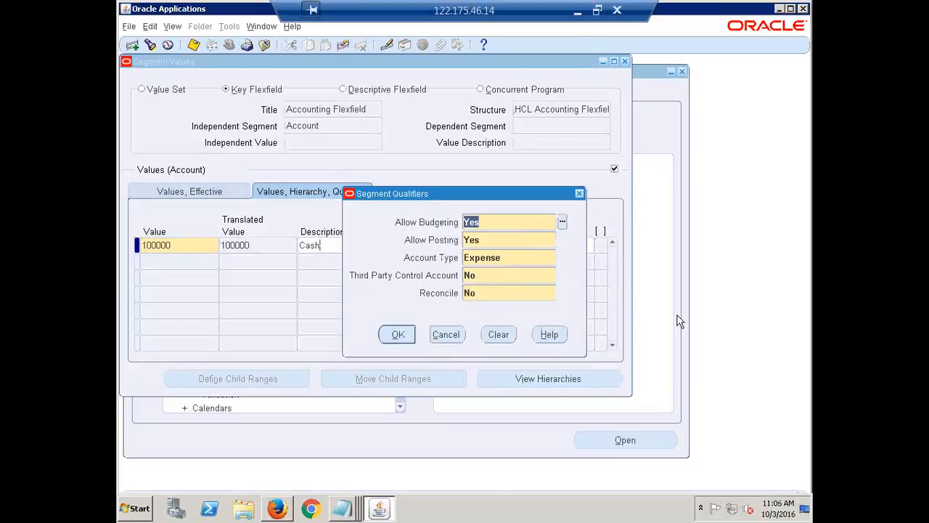
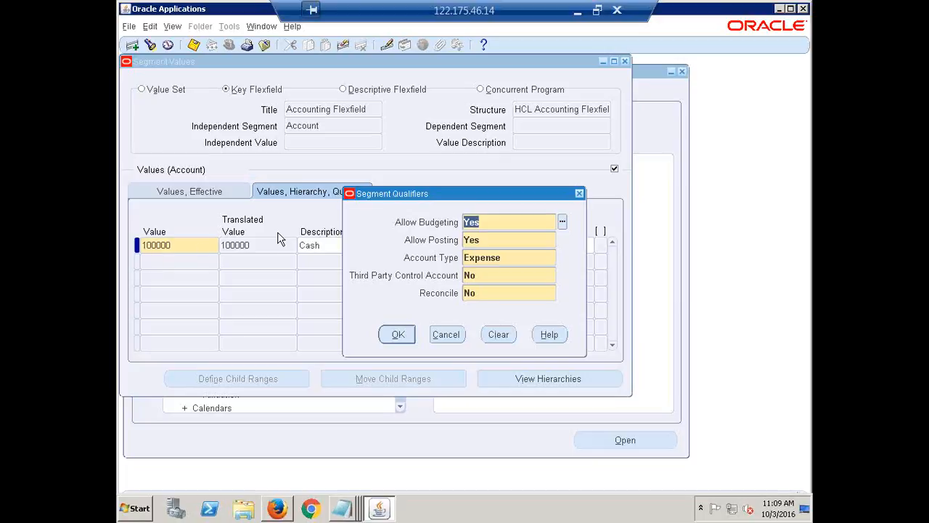
Set the Account Type of the Cash value 100000 to Asset, leaving Third Party Control Account at No, and accept its qualifiers
{"action": "left_click", "coordinate": [490, 258]}
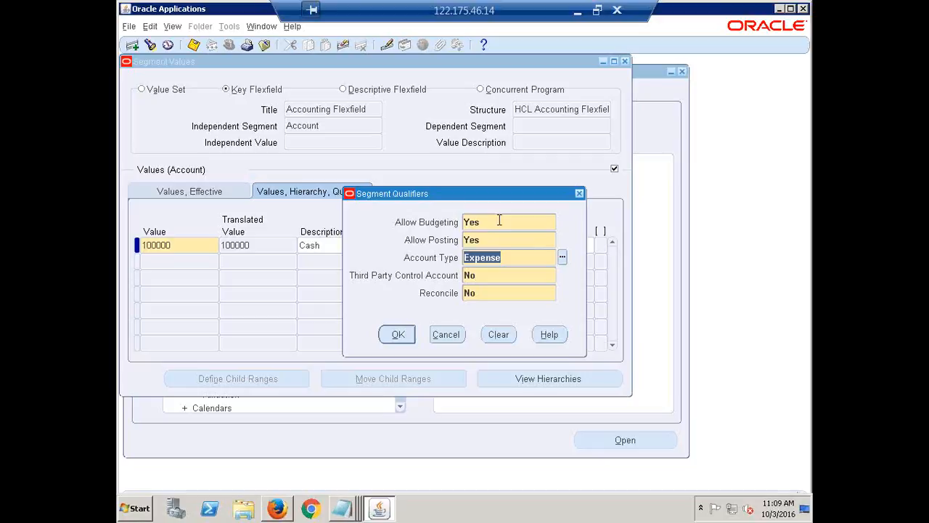
{"action": "left_click_drag", "start_coordinate": [427, 193], "coordinate": [529, 158]}
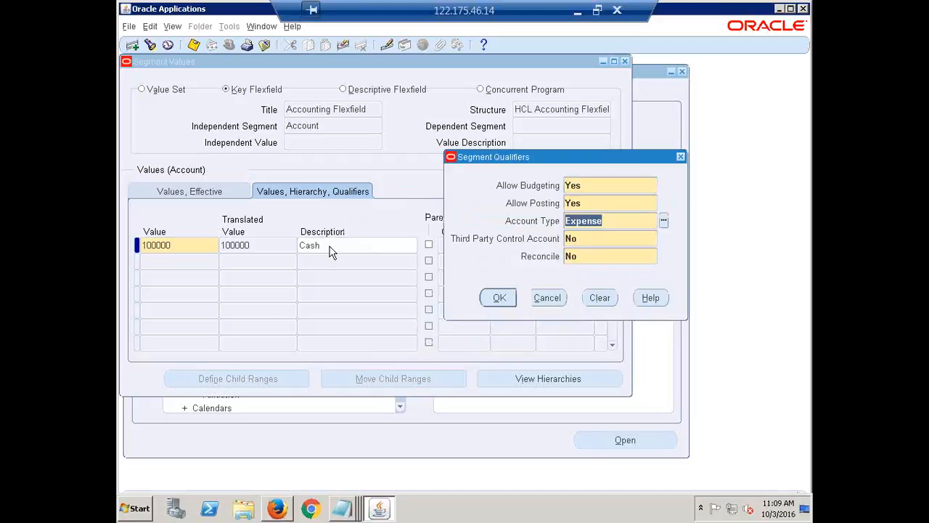
{"action": "left_click", "coordinate": [663, 223]}
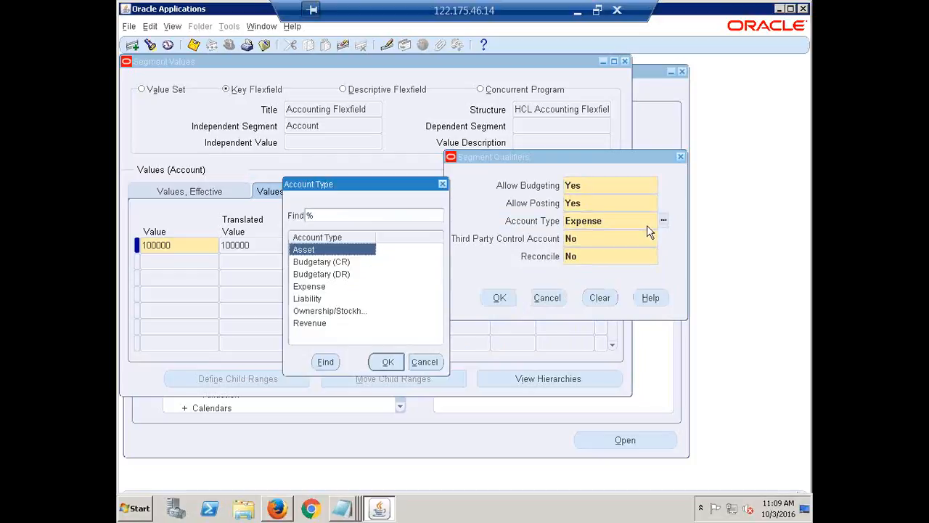
{"action": "left_click", "coordinate": [321, 264]}
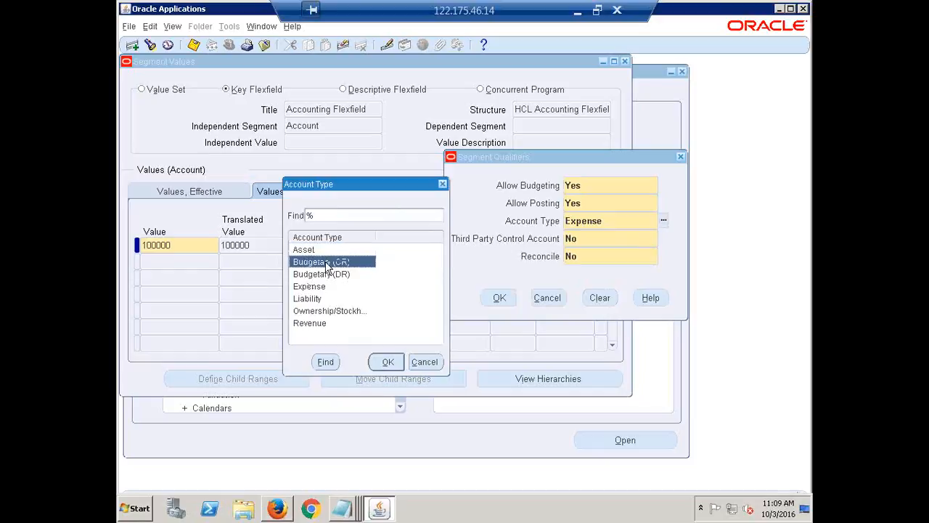
{"action": "left_click", "coordinate": [333, 274]}
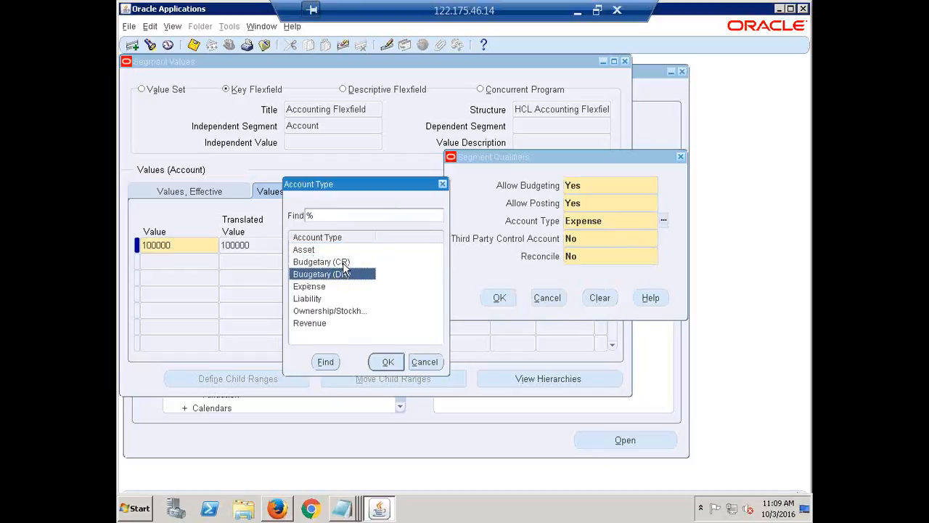
{"action": "left_click", "coordinate": [341, 264]}
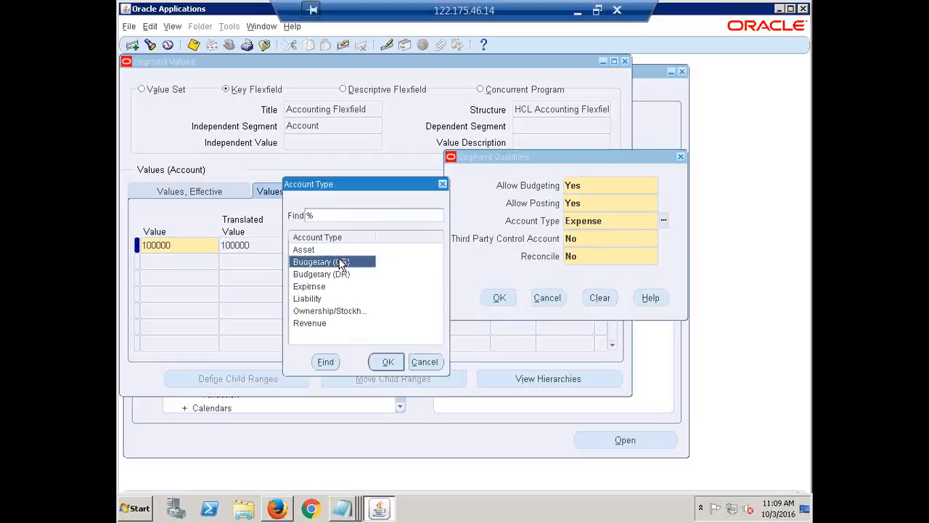
{"action": "left_click", "coordinate": [306, 251]}
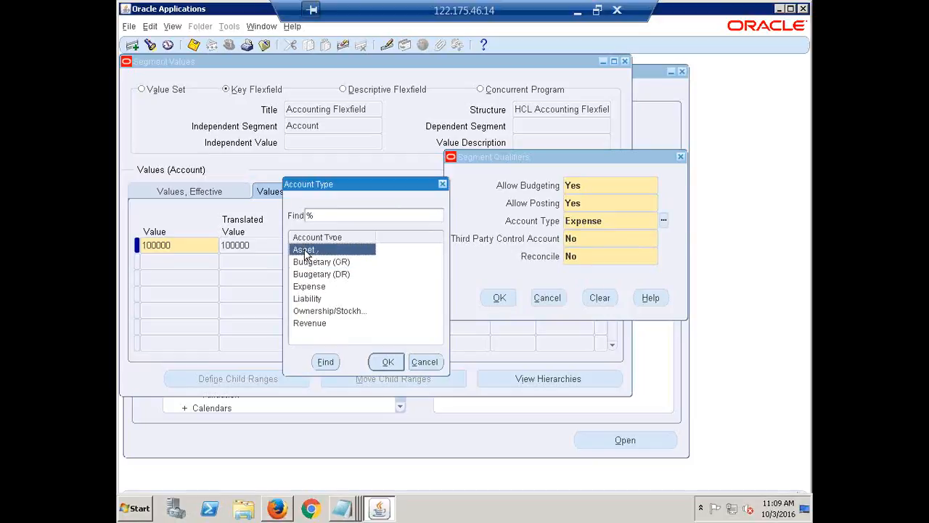
{"action": "left_click", "coordinate": [312, 287]}
{"action": "left_click", "coordinate": [306, 297]}
{"action": "left_click", "coordinate": [318, 311]}
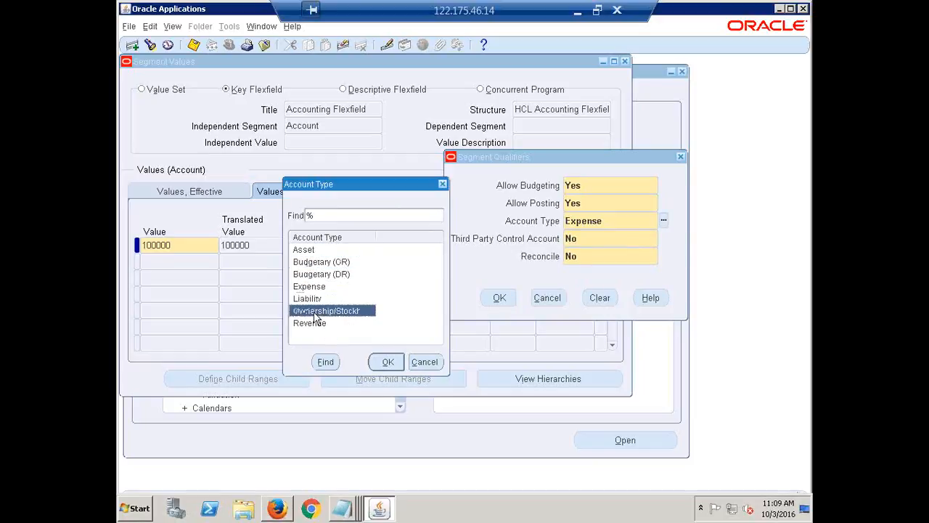
{"action": "left_click", "coordinate": [308, 324]}
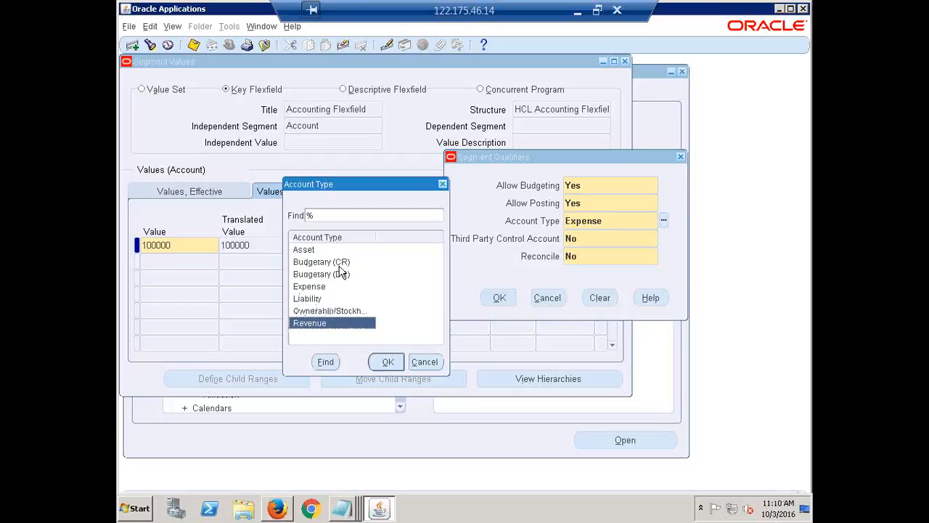
{"action": "left_click", "coordinate": [306, 250]}
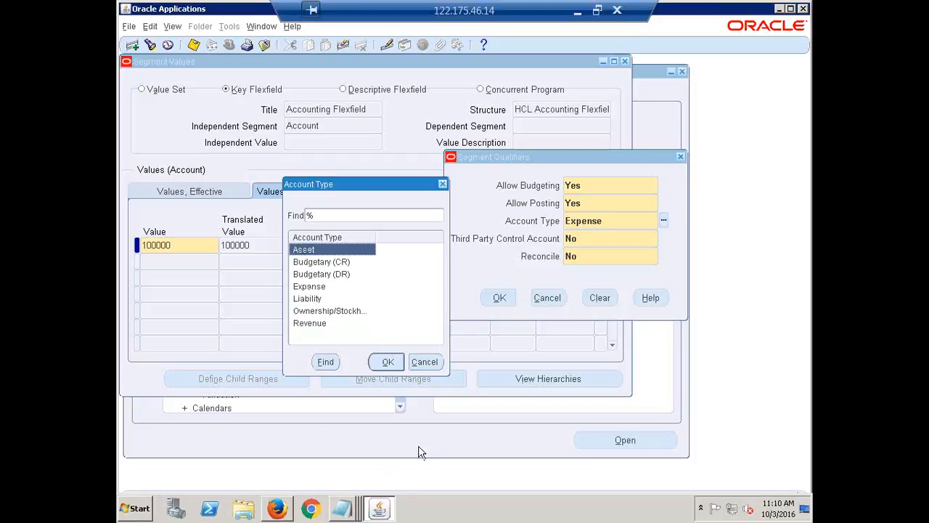
{"action": "left_click", "coordinate": [387, 361]}
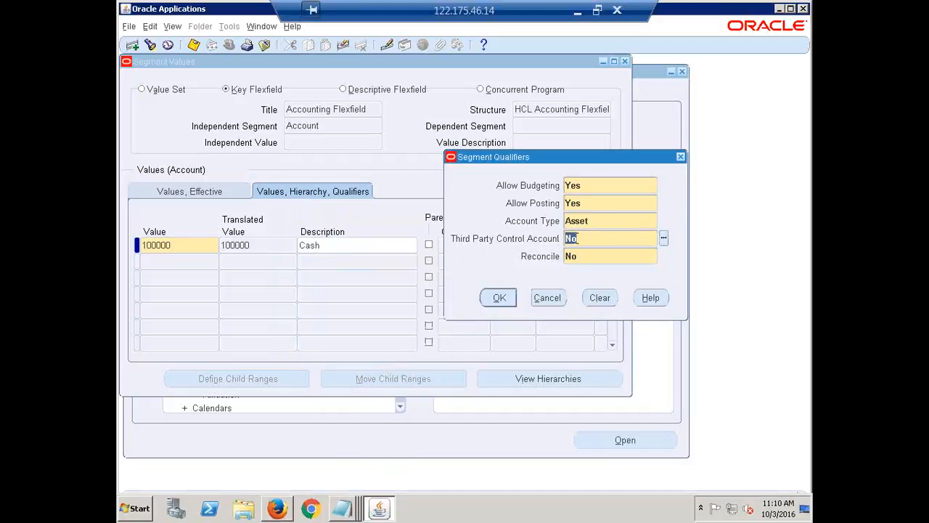
{"action": "left_click", "coordinate": [586, 238]}
{"action": "key", "text": "Return"}
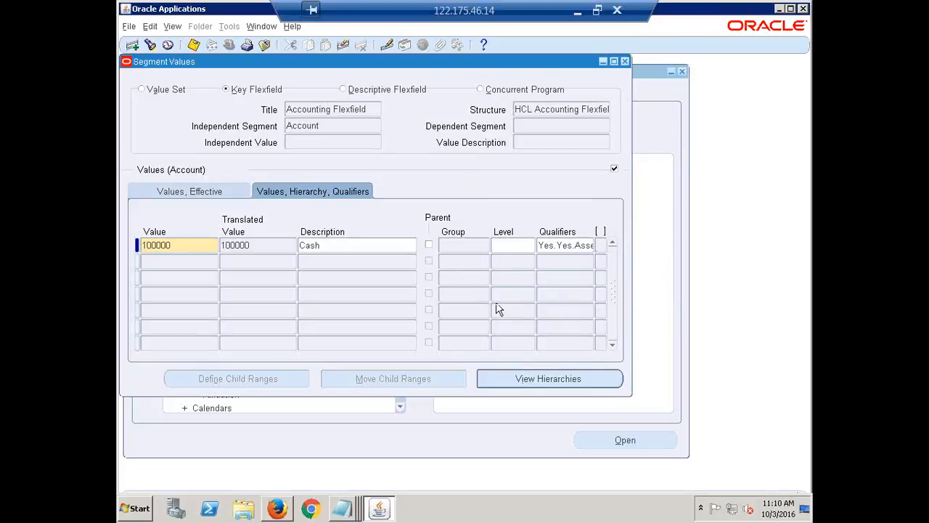
Add Account value 200000 with the description Retained Earnings
{"action": "left_click", "coordinate": [176, 262]}
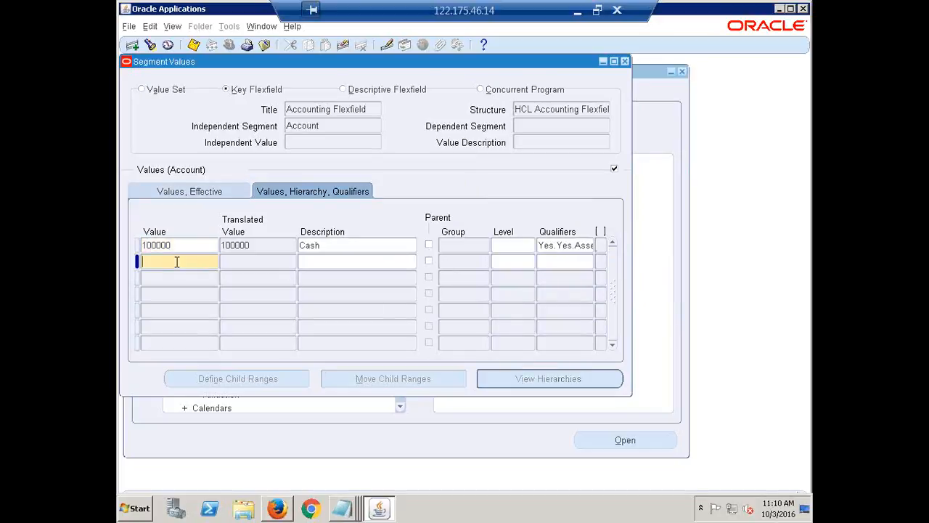
{"action": "type", "text": "2"}
{"action": "key", "text": "BackSpace"}
{"action": "type", "text": "200000"}
{"action": "key", "text": "Tab"}
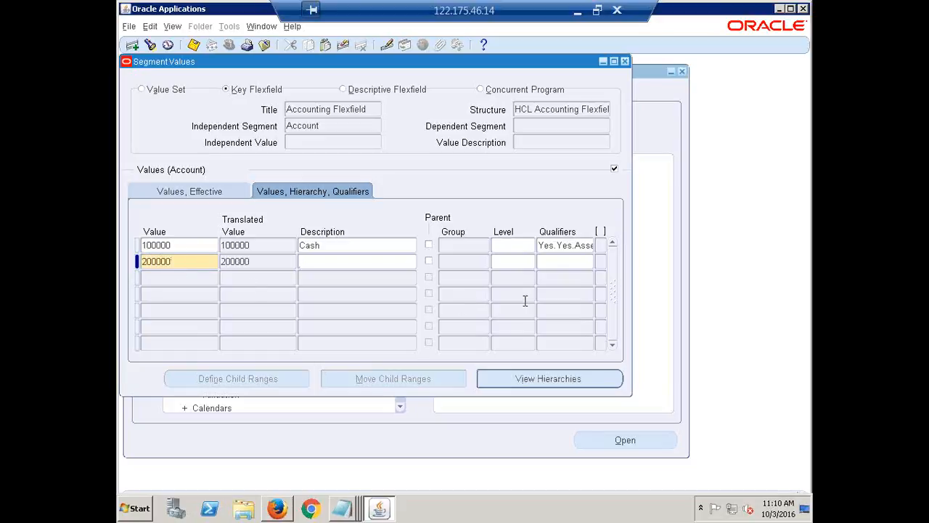
{"action": "type", "text": "Re"}
{"action": "type", "text": "i"}
{"action": "type", "text": "tained"}
{"action": "type", "text": " E"}
{"action": "type", "text": "a"}
{"action": "type", "text": "rnings"}
{"action": "left_click_drag", "start_coordinate": [387, 261], "coordinate": [270, 256]}
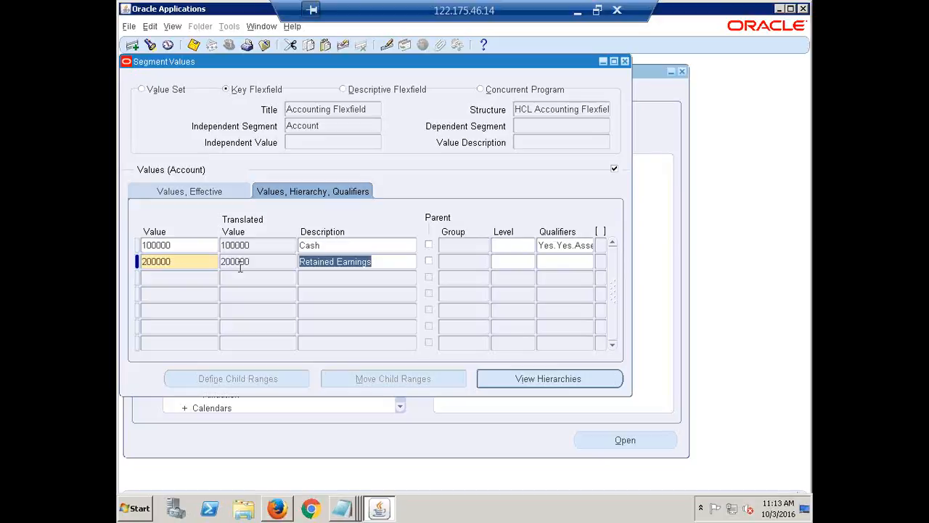
{"action": "left_click", "coordinate": [392, 264]}
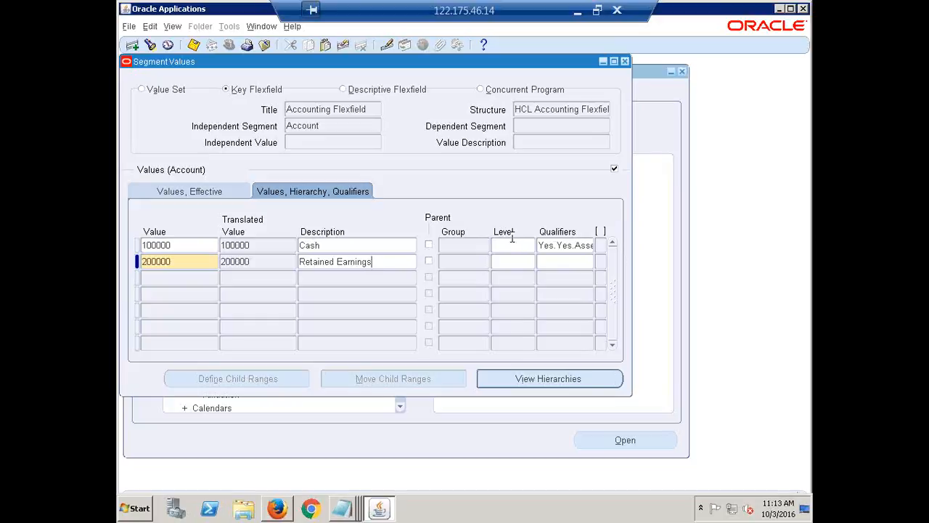
Set the Account Type of the Retained Earnings value to Ownership/Stockholder's Equity and accept its segment qualifiers
{"action": "left_click", "coordinate": [563, 261]}
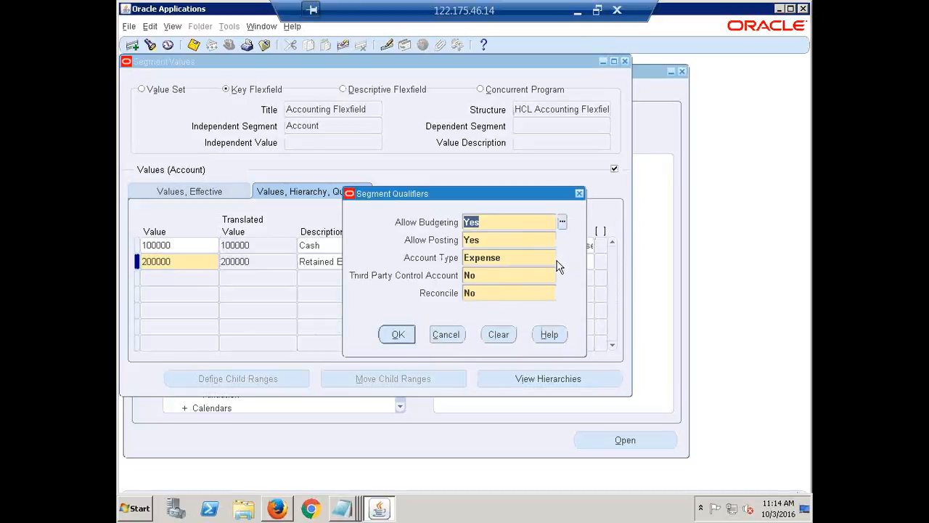
{"action": "left_click", "coordinate": [523, 257]}
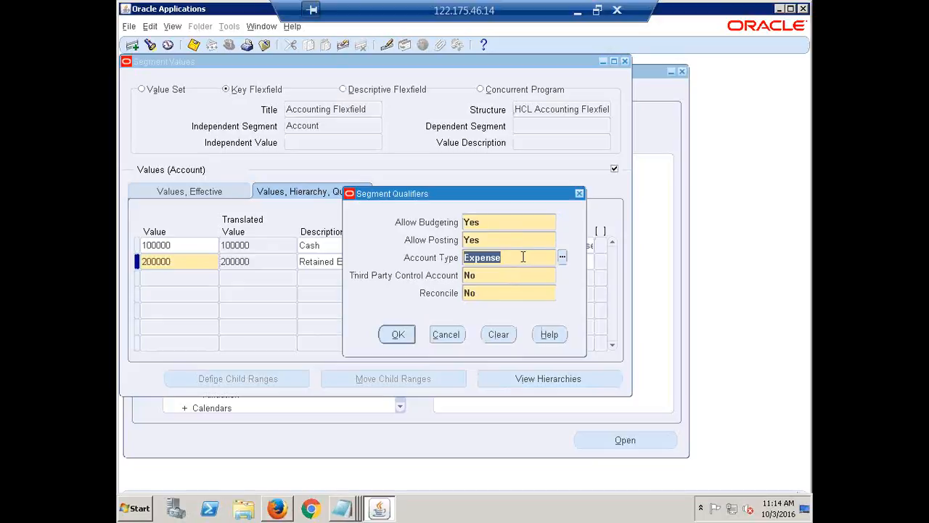
{"action": "key", "text": "ctrl+l"}
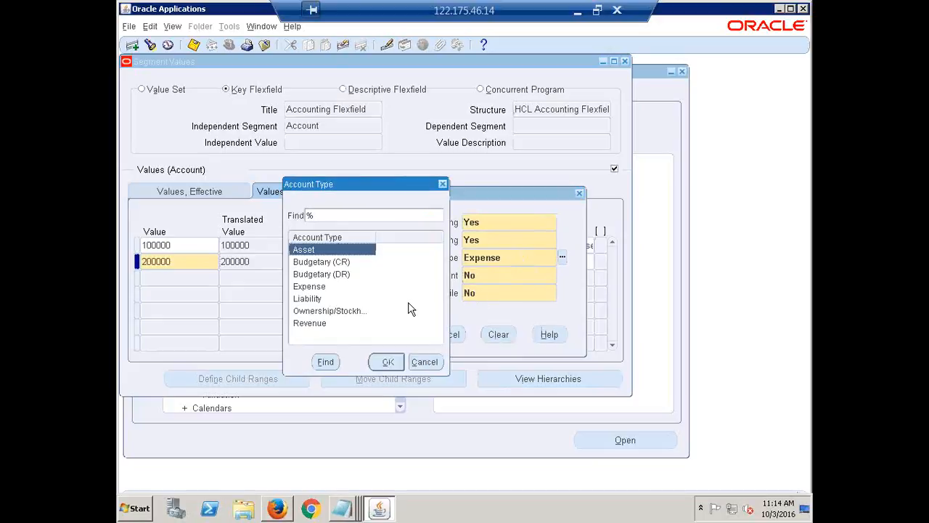
{"action": "left_click", "coordinate": [341, 312]}
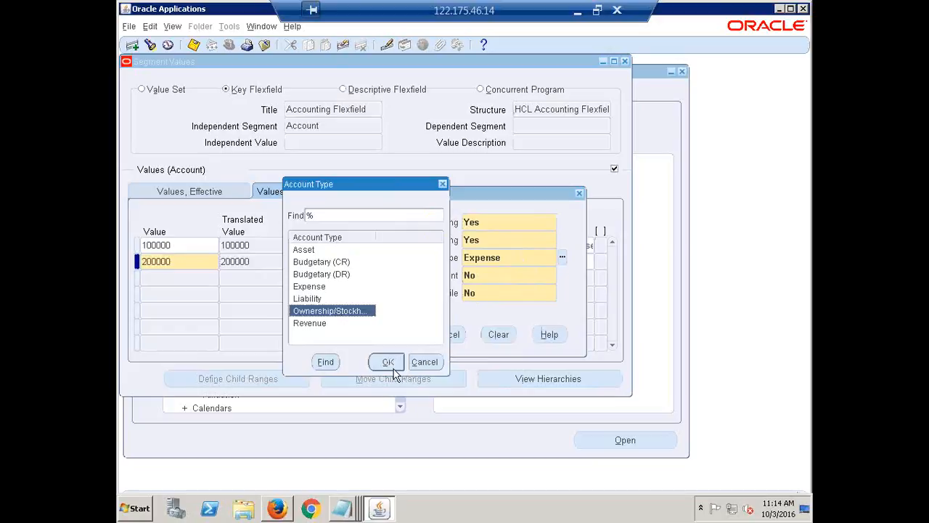
{"action": "left_click", "coordinate": [389, 362]}
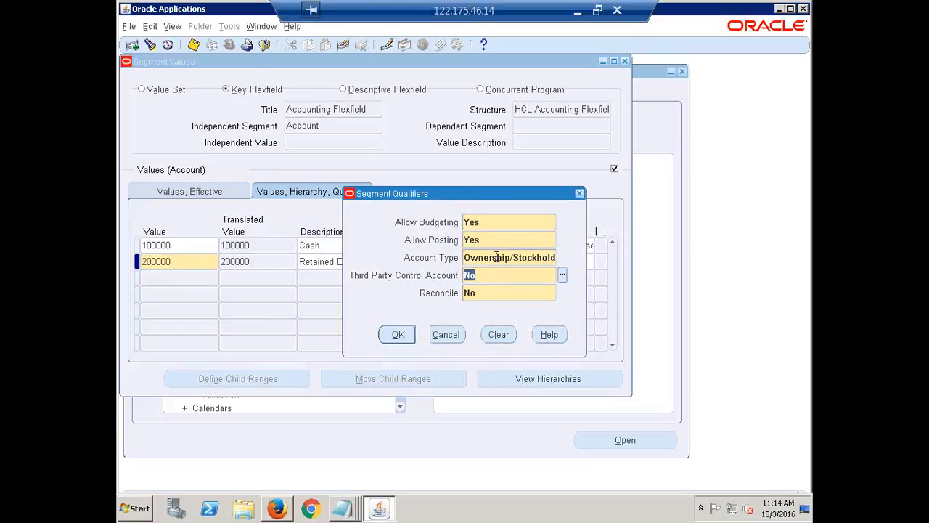
{"action": "left_click", "coordinate": [497, 258]}
{"action": "left_click_drag", "start_coordinate": [483, 262], "coordinate": [604, 250]}
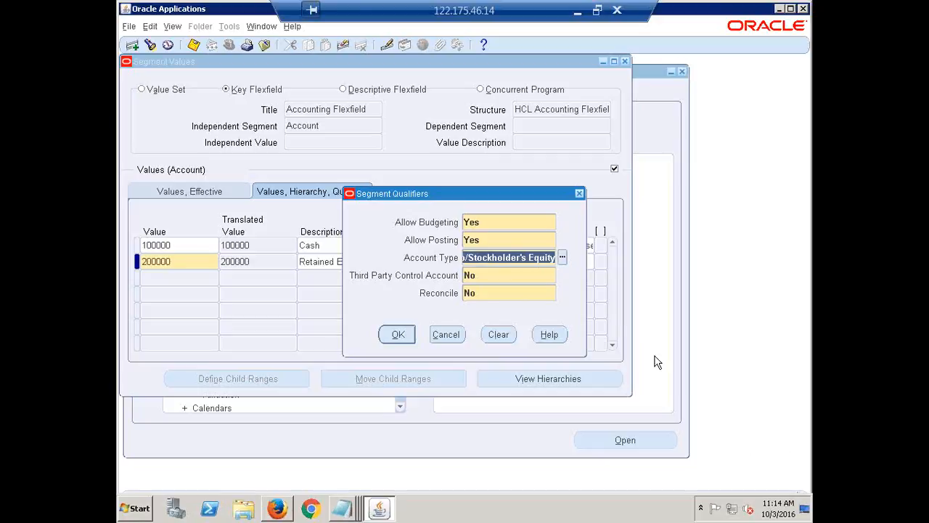
{"action": "left_click", "coordinate": [505, 274]}
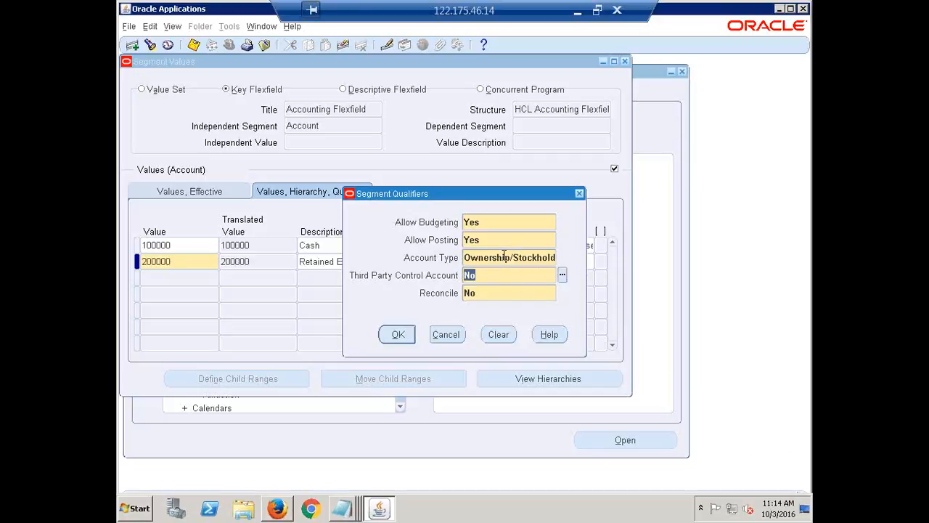
{"action": "left_click", "coordinate": [504, 257]}
{"action": "left_click", "coordinate": [505, 257]}
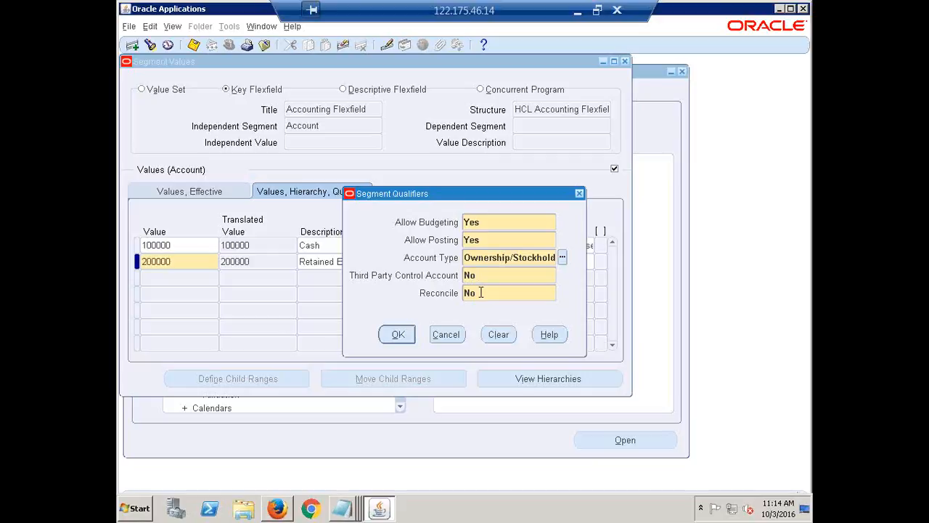
{"action": "left_click", "coordinate": [398, 333]}
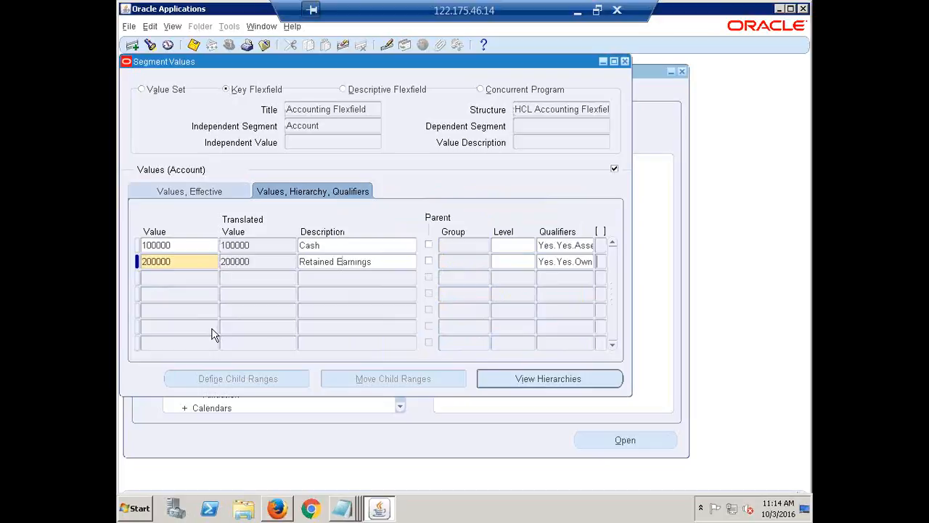
Add Account value 300000 with the description Salaries
{"action": "left_click", "coordinate": [175, 278]}
{"action": "type", "text": "30000"}
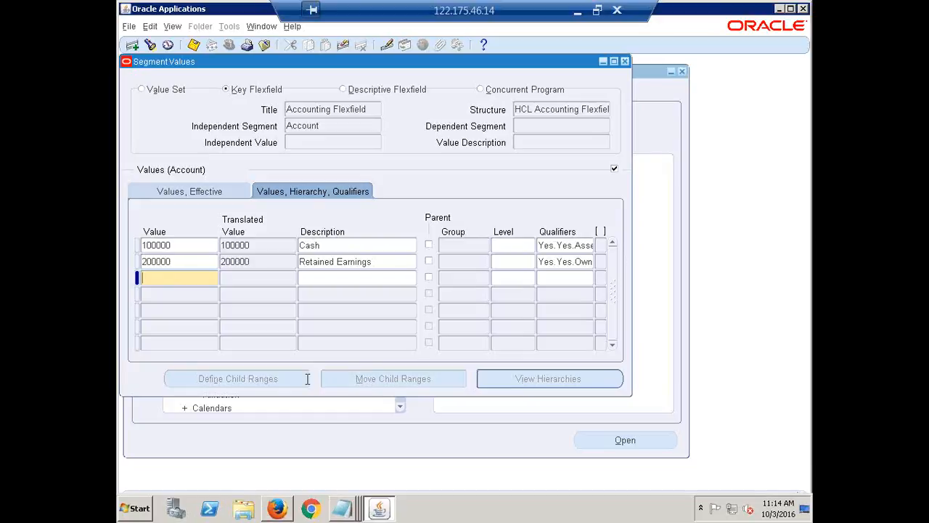
{"action": "type", "text": "0"}
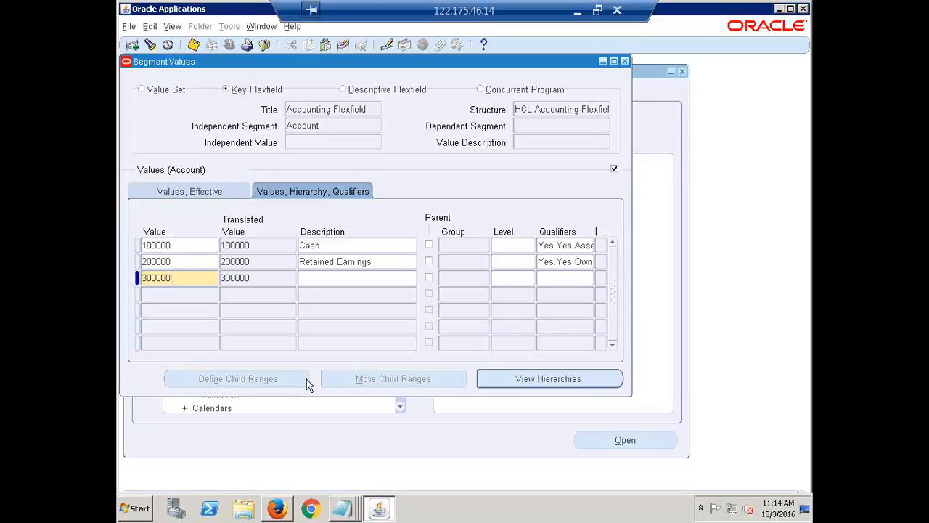
{"action": "key", "text": "Tab"}
{"action": "type", "text": "Sa"}
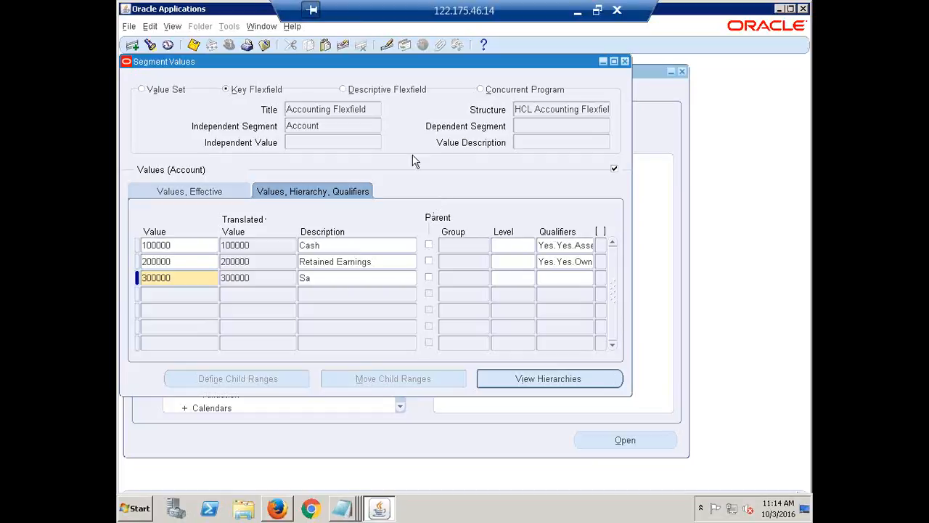
{"action": "type", "text": "lari"}
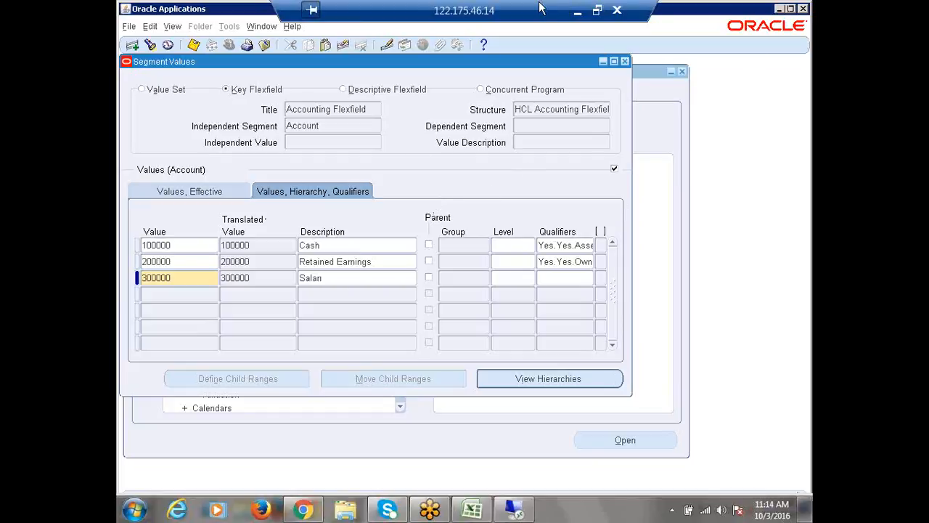
{"action": "type", "text": "es"}
{"action": "left_click", "coordinate": [617, 11]}
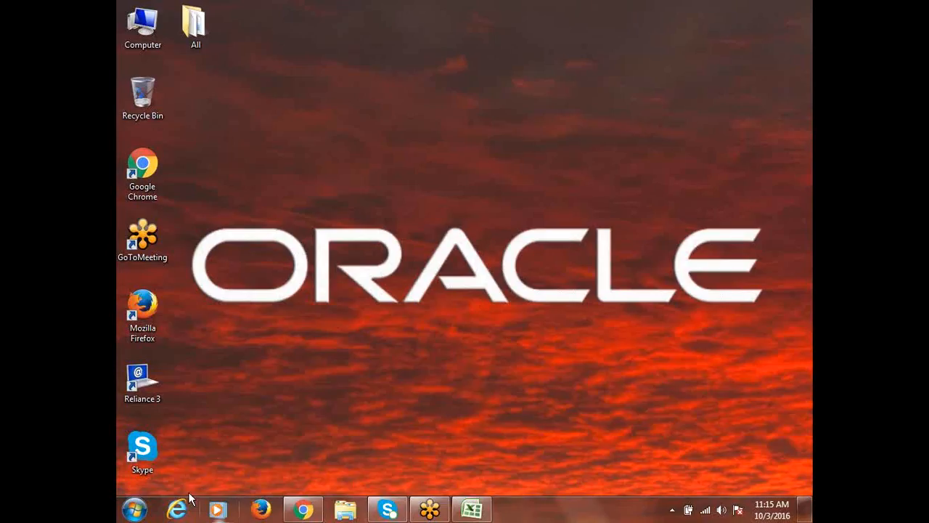
{"action": "left_click", "coordinate": [134, 510]}
{"action": "left_click", "coordinate": [180, 137]}
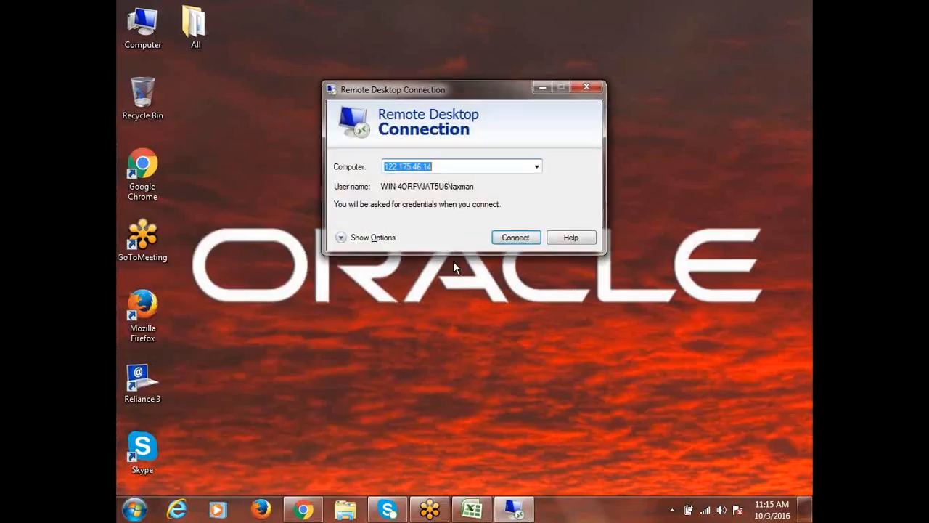
{"action": "left_click", "coordinate": [504, 242]}
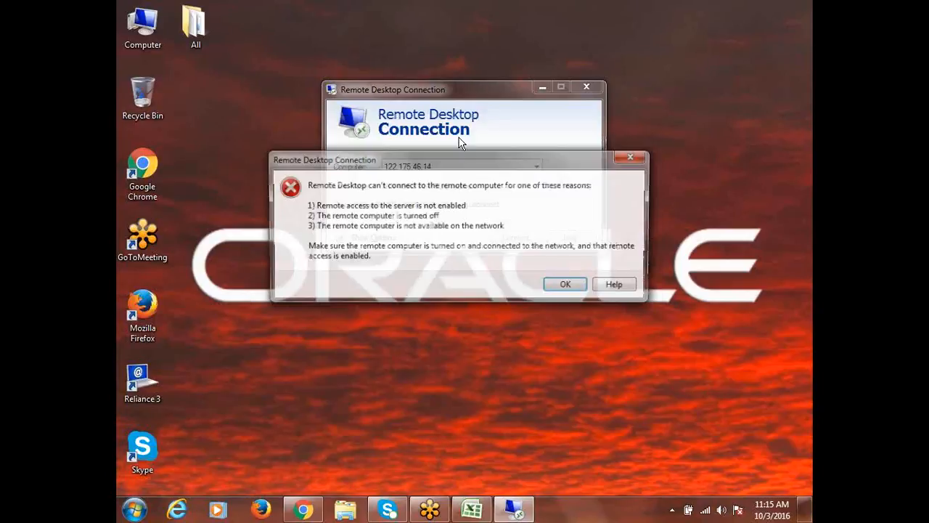
{"action": "left_click", "coordinate": [570, 285]}
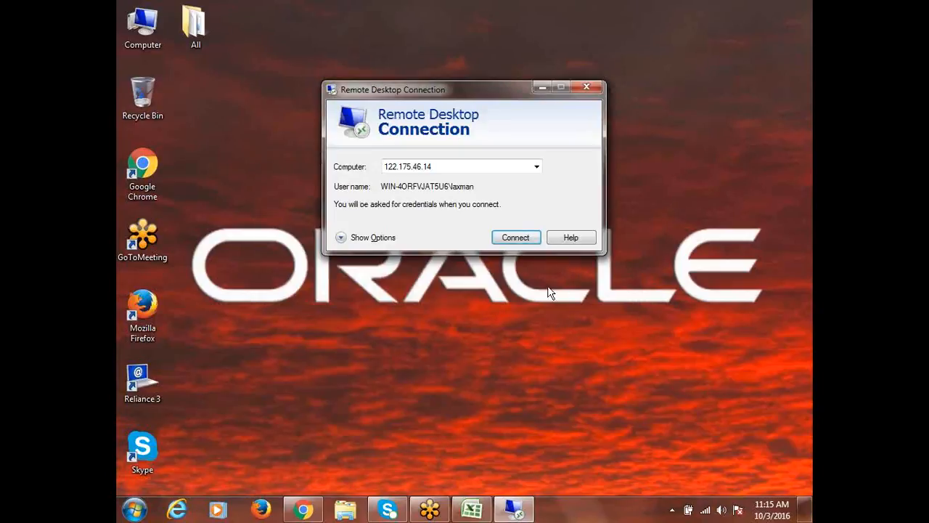
{"action": "left_click", "coordinate": [527, 240]}
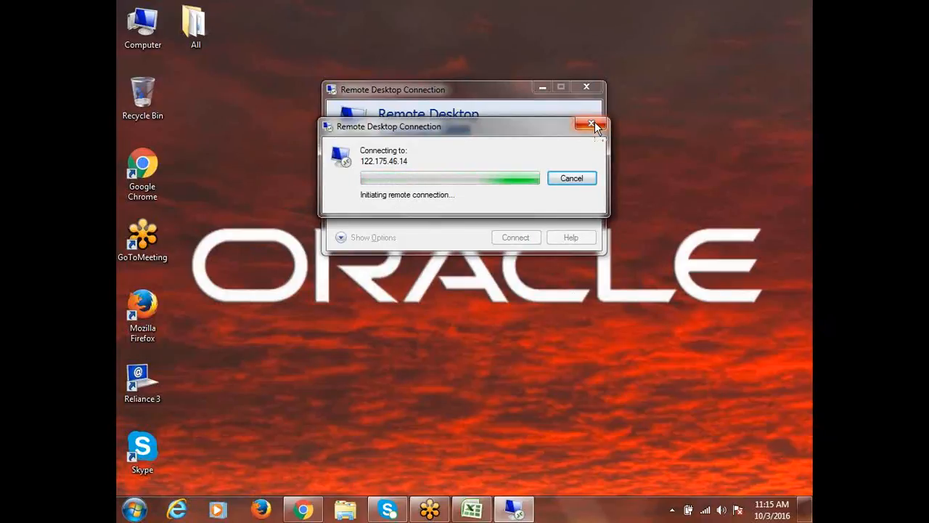
{"action": "left_click", "coordinate": [593, 125]}
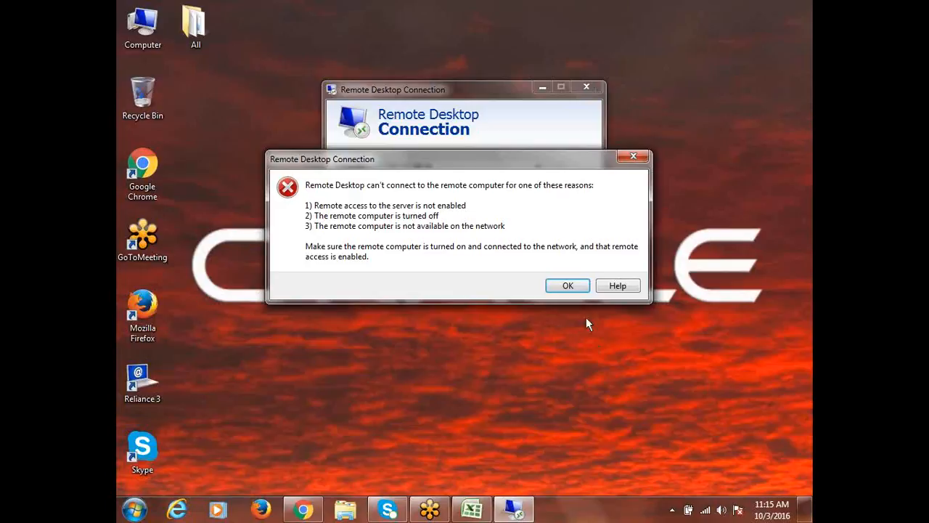
{"action": "left_click", "coordinate": [566, 286]}
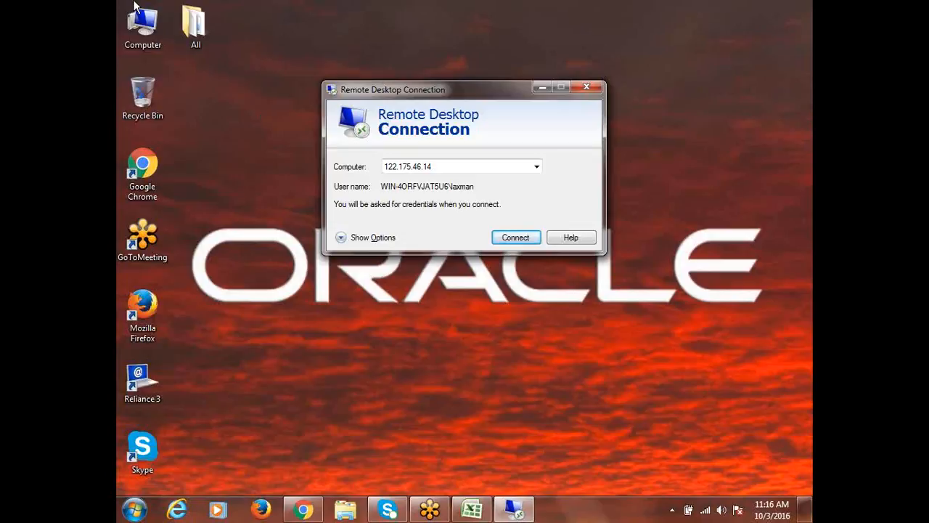
Switch the wireless connection to the India2 network and close the Remote Desktop Connection window
{"action": "mouse_move", "coordinate": [387, 512]}
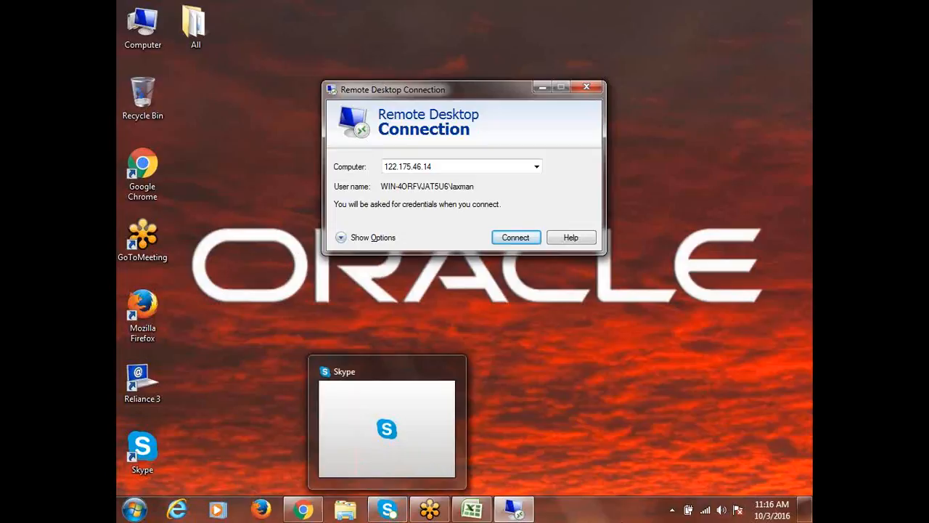
{"action": "left_click", "coordinate": [705, 509]}
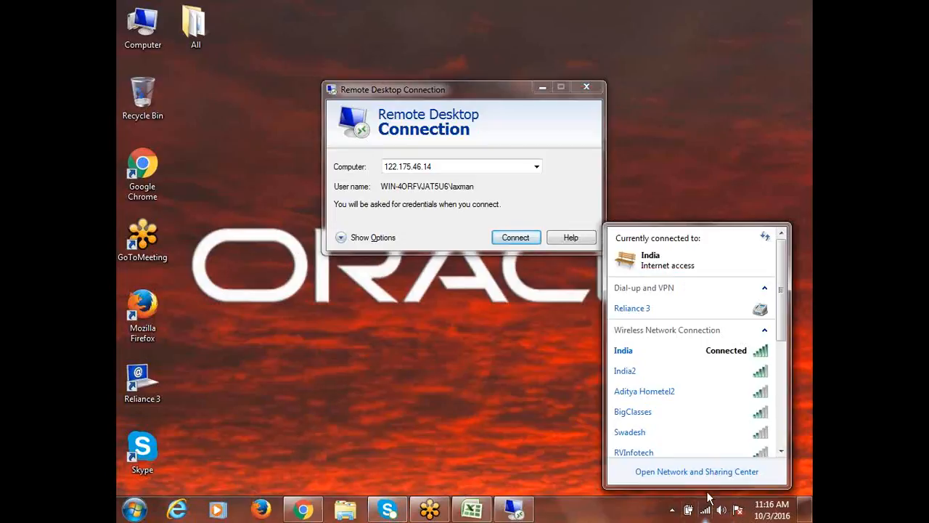
{"action": "left_click", "coordinate": [664, 373]}
{"action": "left_click", "coordinate": [742, 392]}
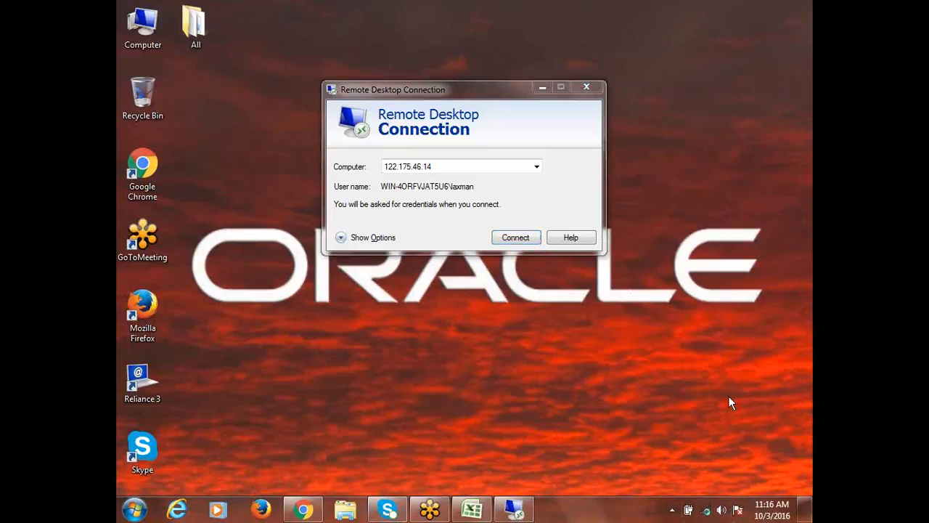
{"action": "left_click", "coordinate": [587, 87]}
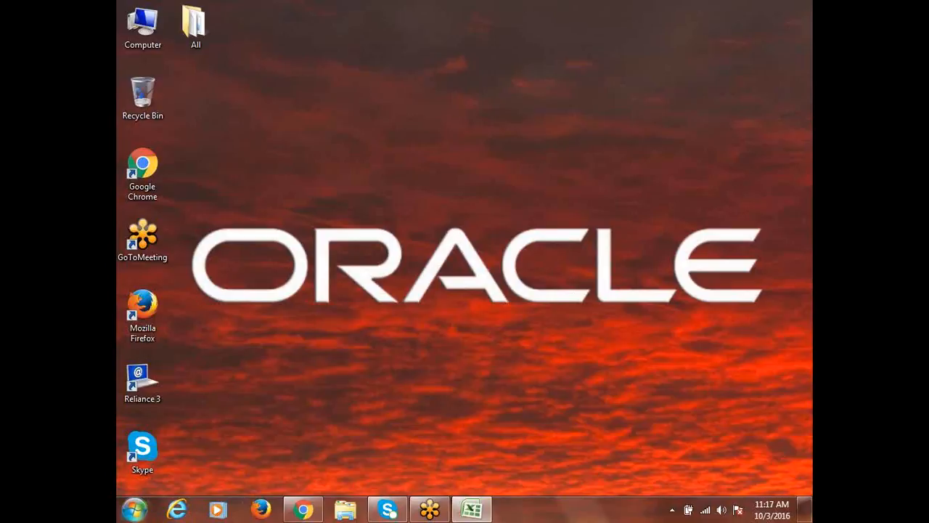
Reconnect to the remote computer 122.175.46.14 with Remote Desktop Connection, entering the account password
{"action": "left_click", "coordinate": [135, 509]}
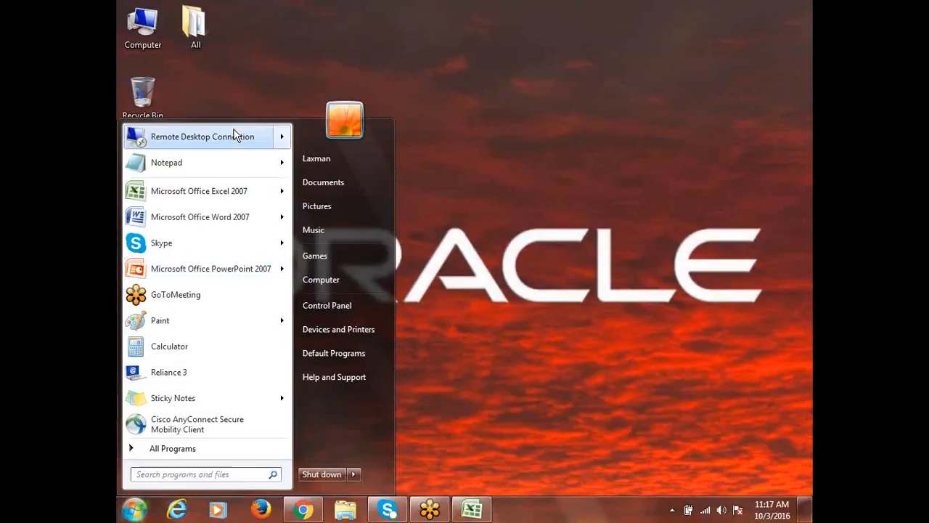
{"action": "left_click", "coordinate": [235, 137]}
{"action": "left_click", "coordinate": [517, 238]}
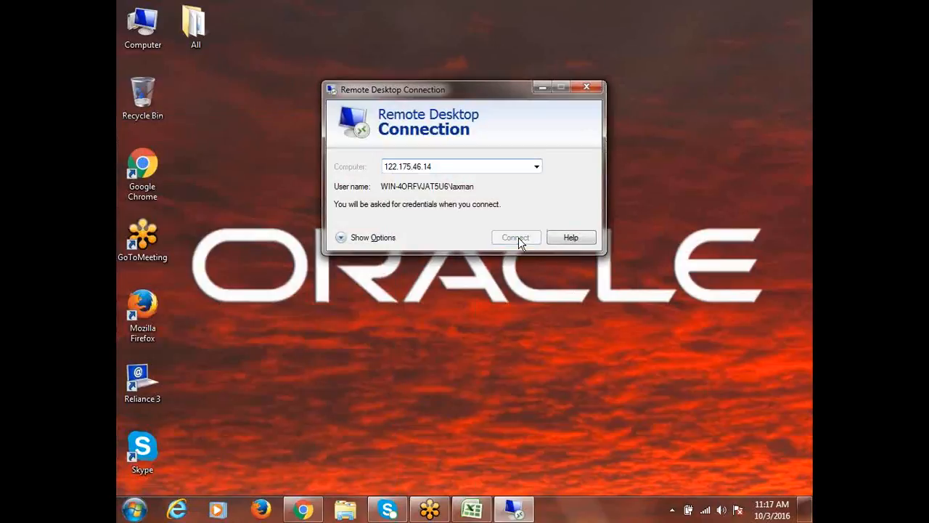
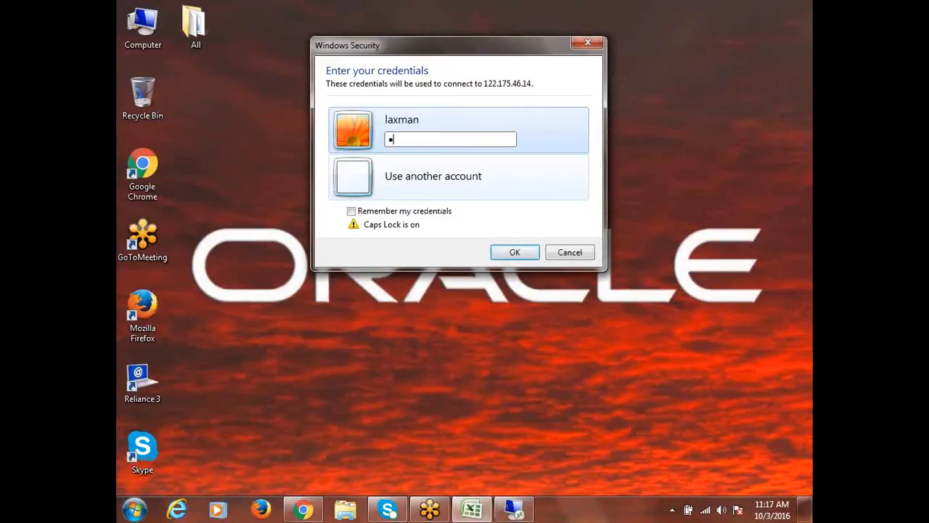
{"action": "key", "text": "Caps_Lock"}
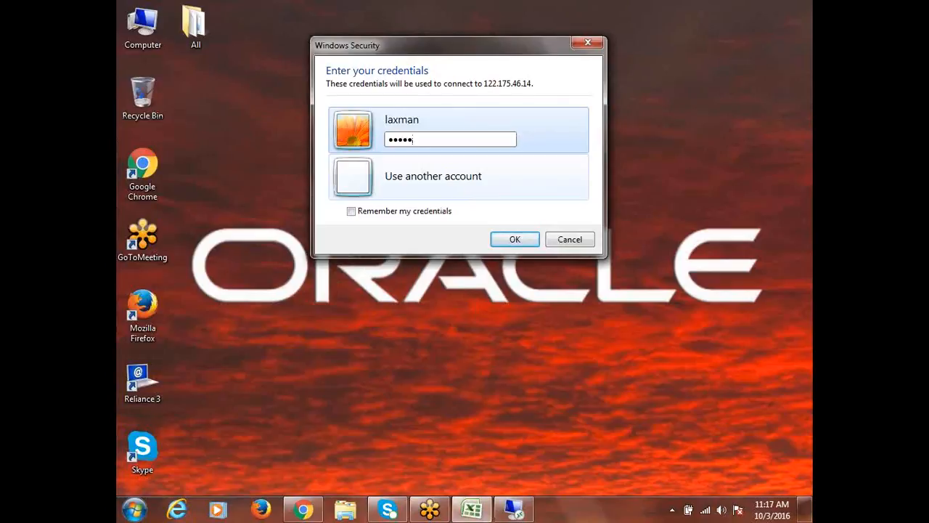
{"action": "key", "text": "Return"}
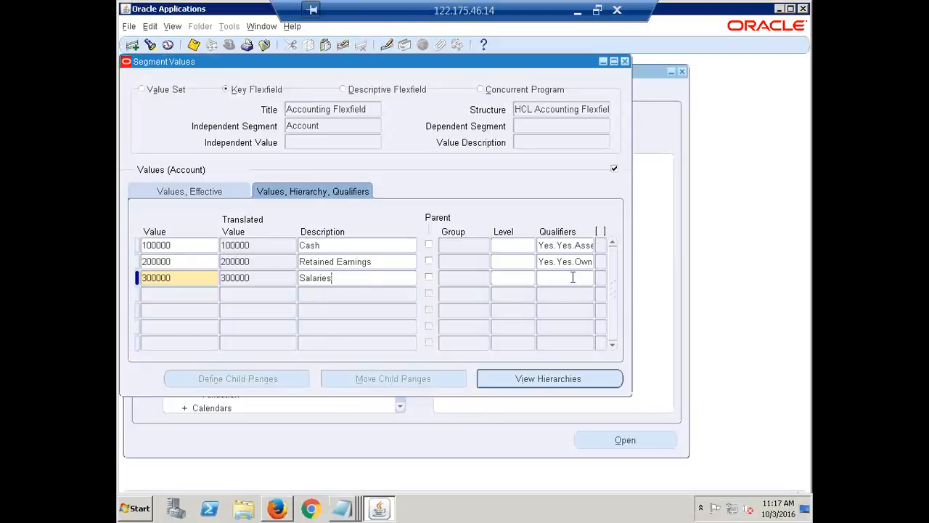
Accept the segment qualifiers of the Salaries value 300000 with Account Type Expense, and save and close the Account segment values
{"action": "left_click", "coordinate": [571, 277]}
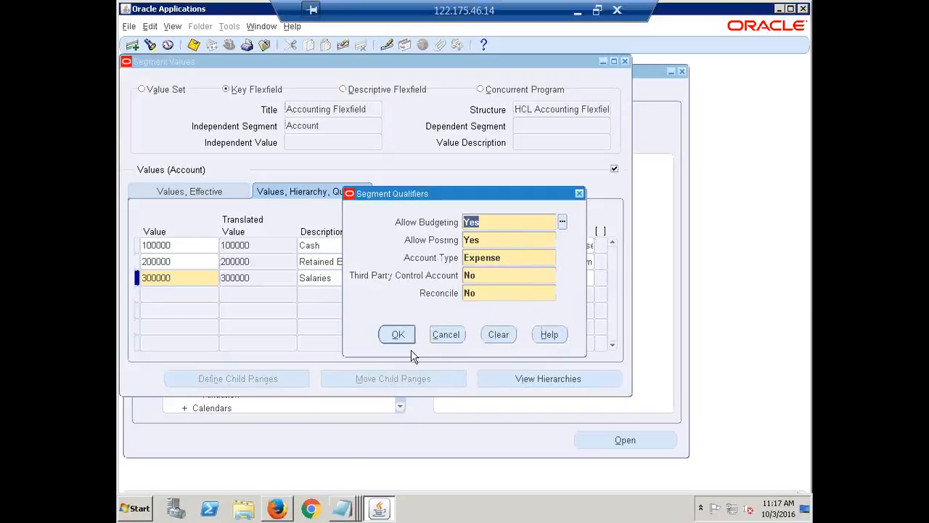
{"action": "left_click", "coordinate": [397, 334]}
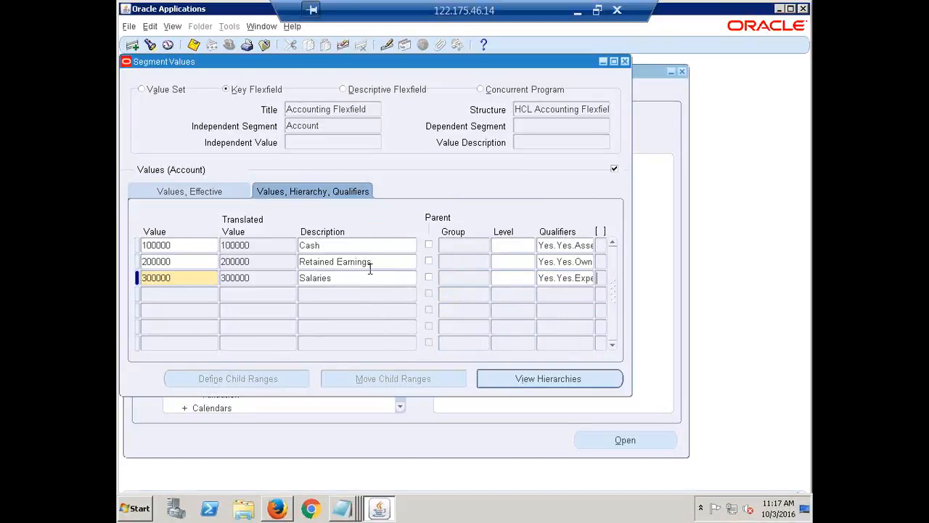
{"action": "key", "text": "ctrl+s"}
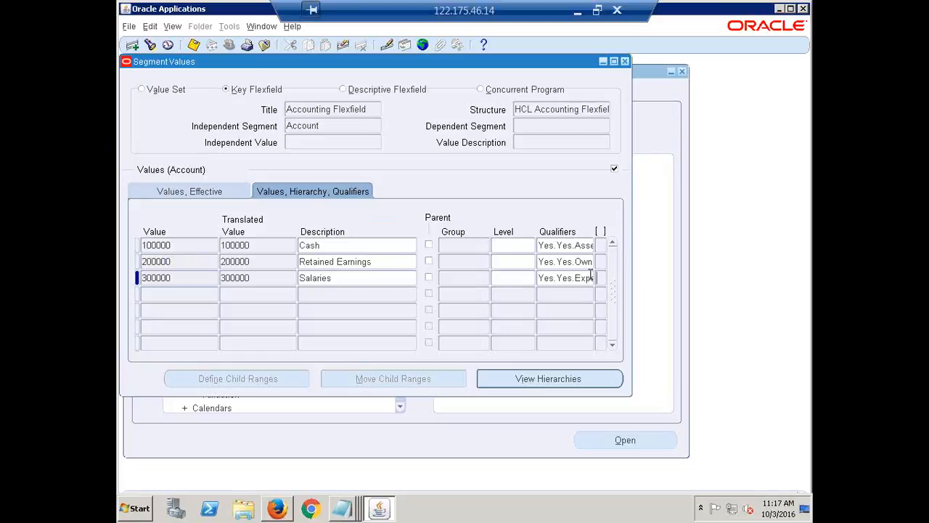
{"action": "left_click", "coordinate": [625, 61]}
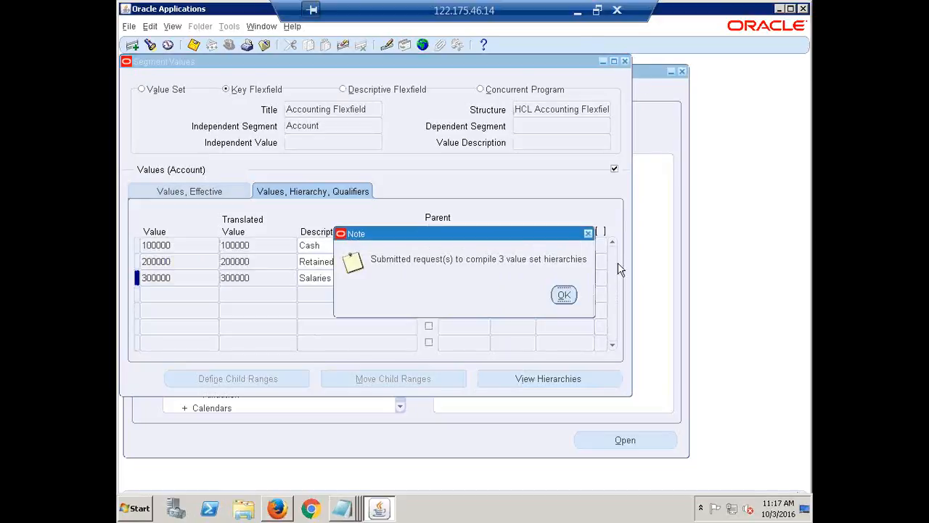
{"action": "left_click", "coordinate": [563, 297]}
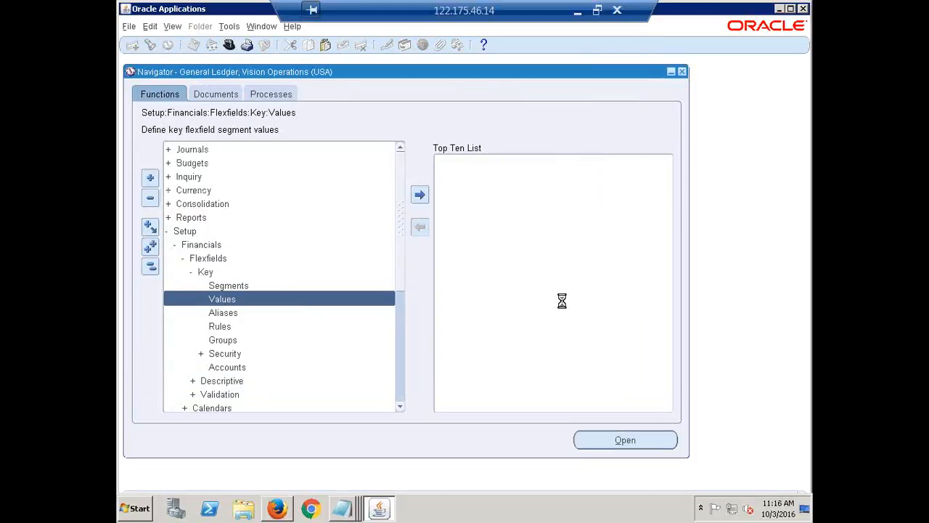
Check the phase and status of all submitted requests, including the value set hierarchy compilations, and return to a fully collapsed Navigator
{"action": "left_click", "coordinate": [524, 355]}
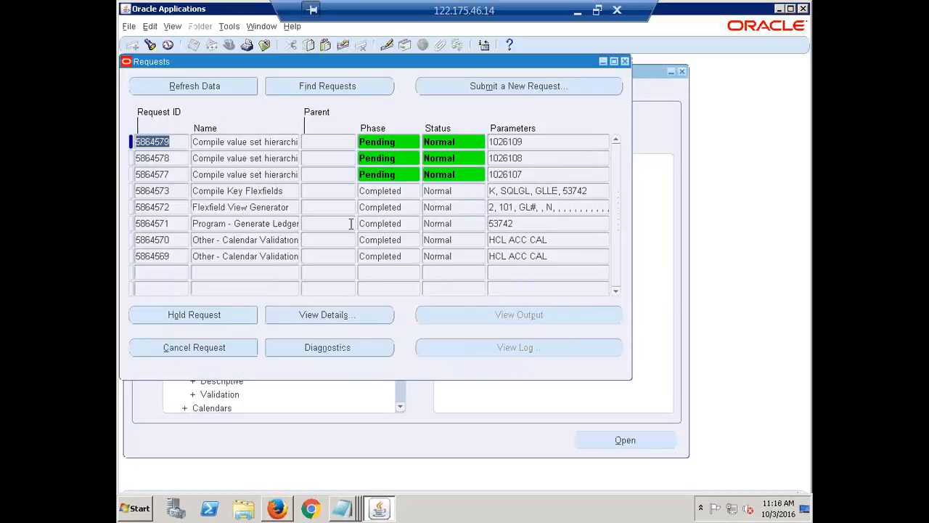
{"action": "left_click", "coordinate": [172, 29]}
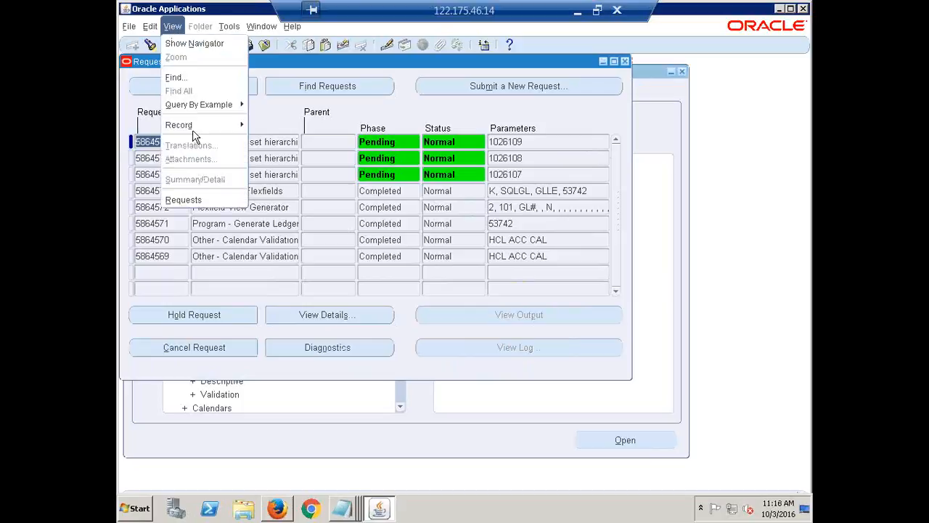
{"action": "left_click", "coordinate": [197, 200]}
{"action": "left_click", "coordinate": [517, 360]}
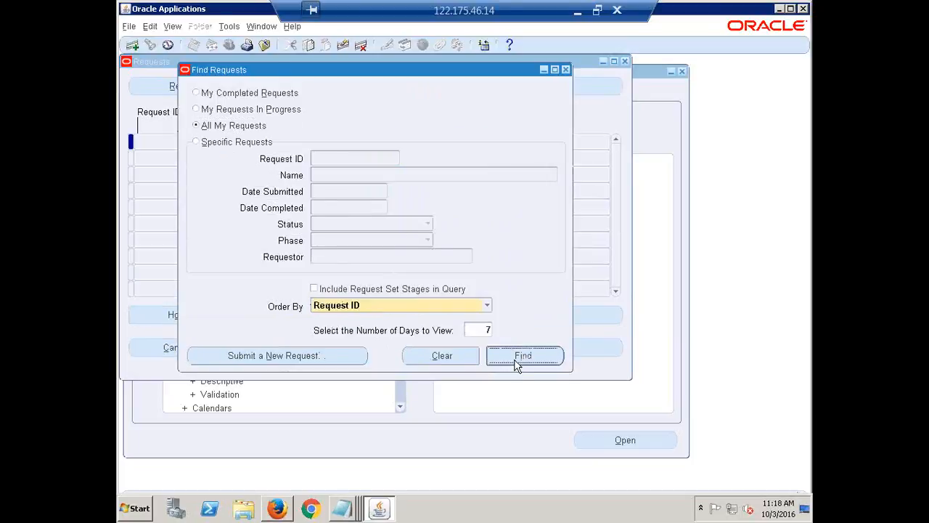
{"action": "left_click", "coordinate": [215, 85]}
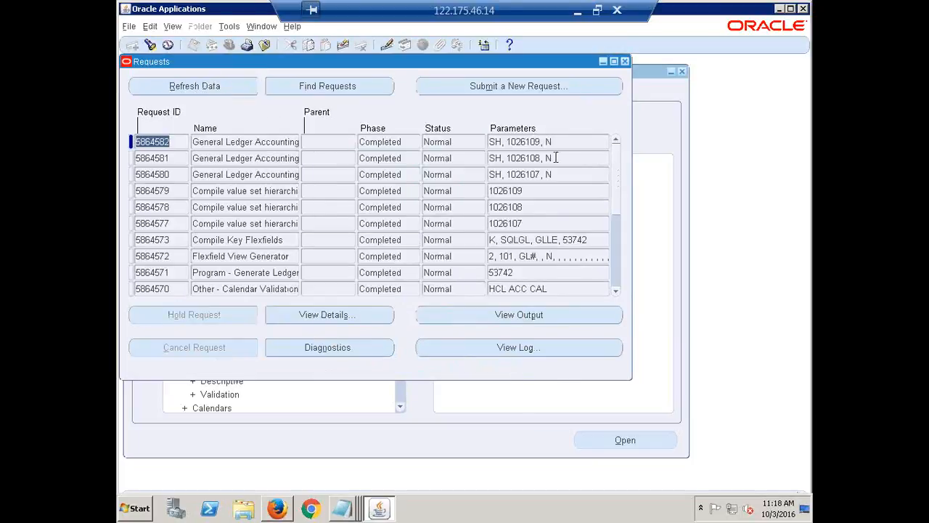
{"action": "left_click", "coordinate": [459, 139]}
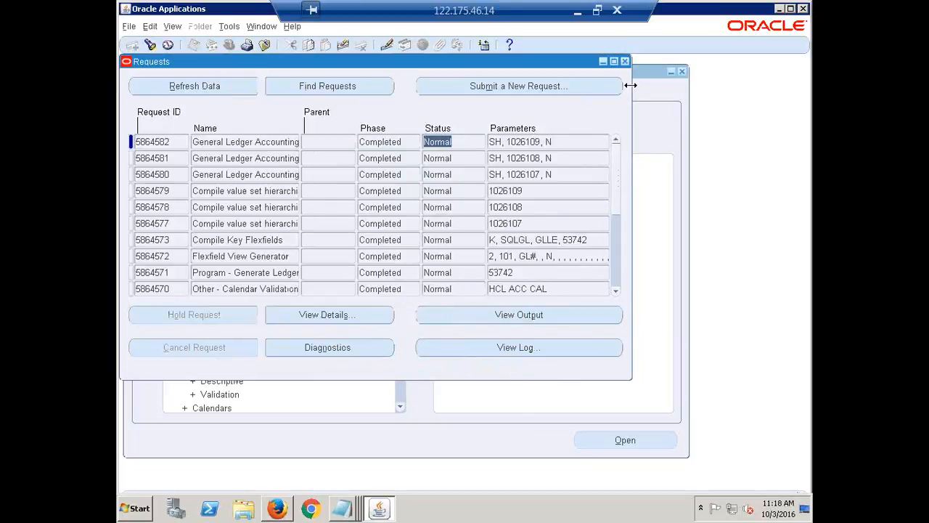
{"action": "left_click", "coordinate": [626, 62]}
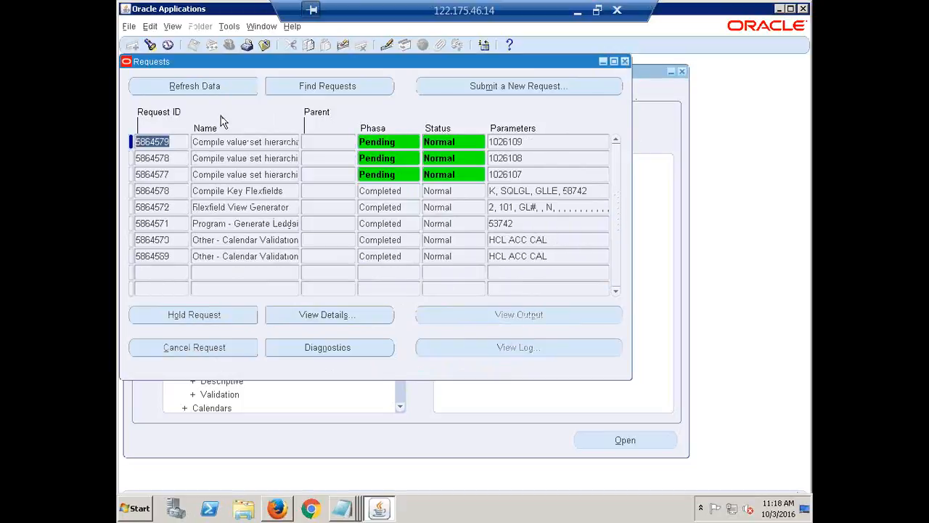
{"action": "left_click", "coordinate": [184, 85]}
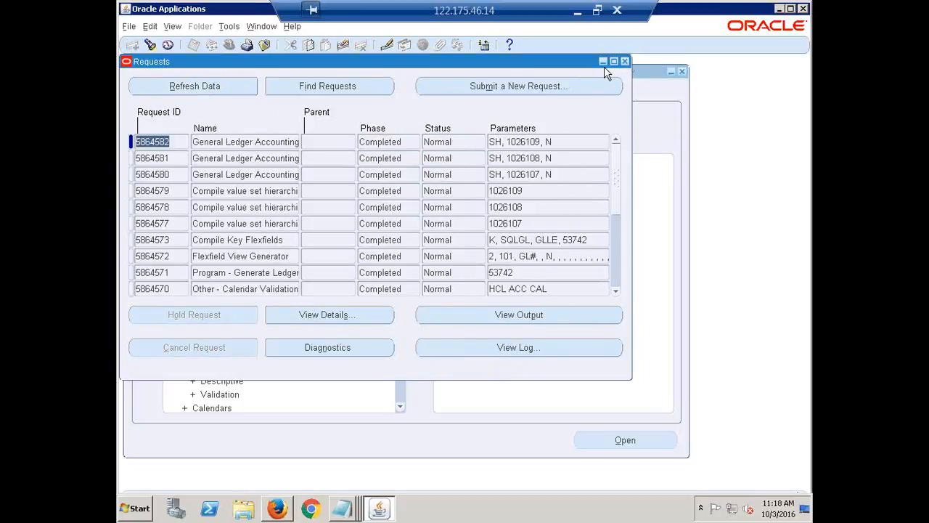
{"action": "left_click", "coordinate": [625, 62]}
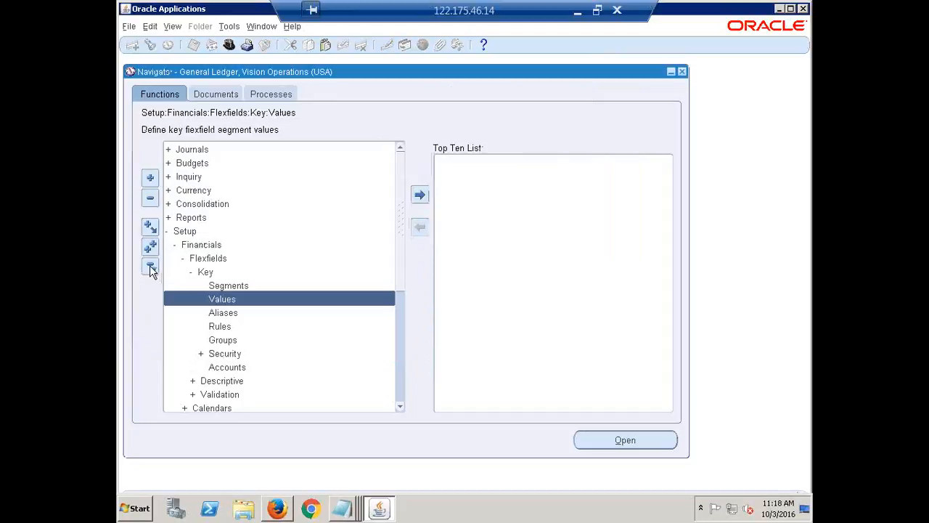
{"action": "left_click", "coordinate": [150, 267]}
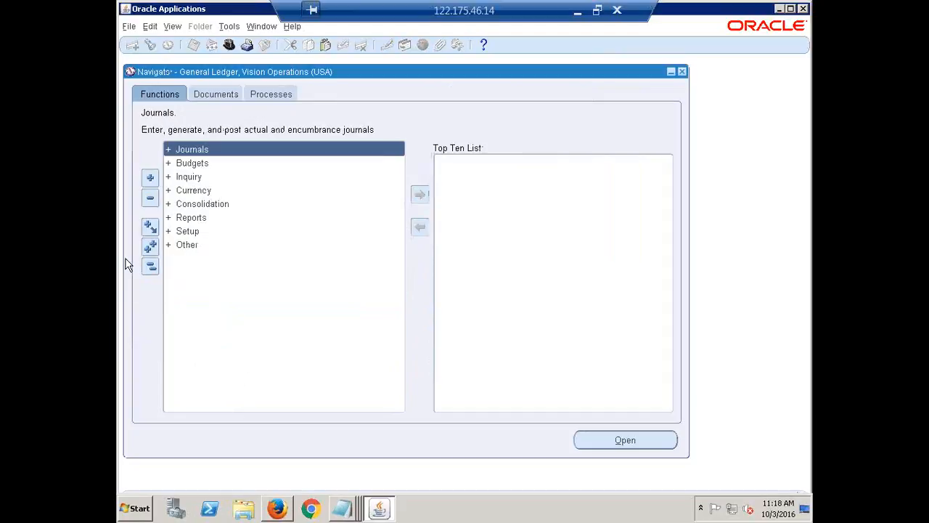
Switch to the Notepad notes and add the heading Primary Ledger below the Values navigation path, underlined with equals signs
{"action": "left_click", "coordinate": [341, 509]}
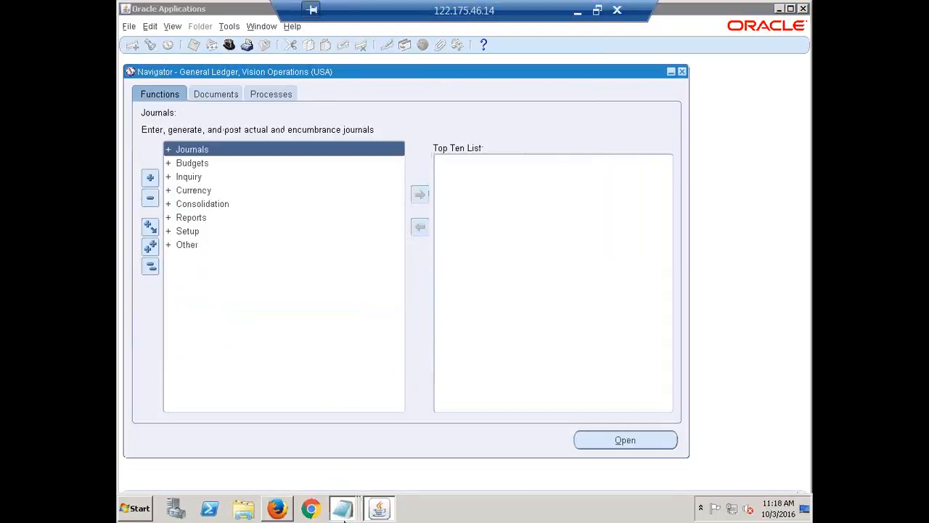
{"action": "left_click", "coordinate": [340, 425]}
{"action": "scroll", "coordinate": [678, 222], "scroll_direction": "down", "scroll_amount": 2}
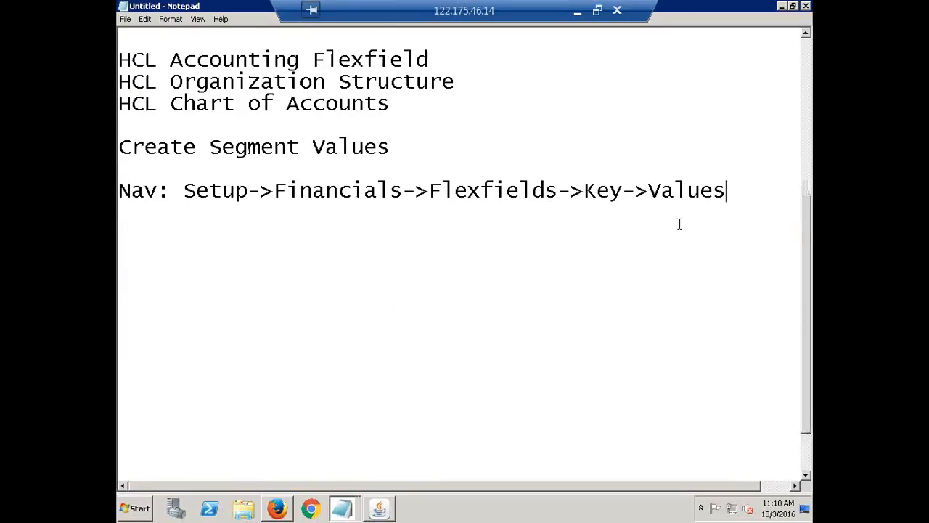
{"action": "key", "text": "Return"}
{"action": "key", "text": "Return"}
{"action": "key", "text": "Return"}
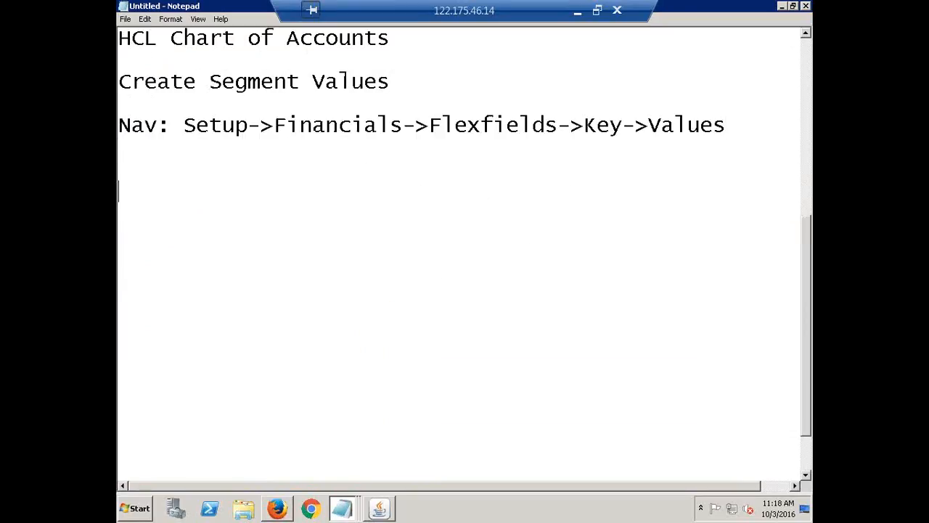
{"action": "type", "text": "C"}
{"action": "key", "text": "BackSpace"}
{"action": "type", "text": "Primary Ledger"}
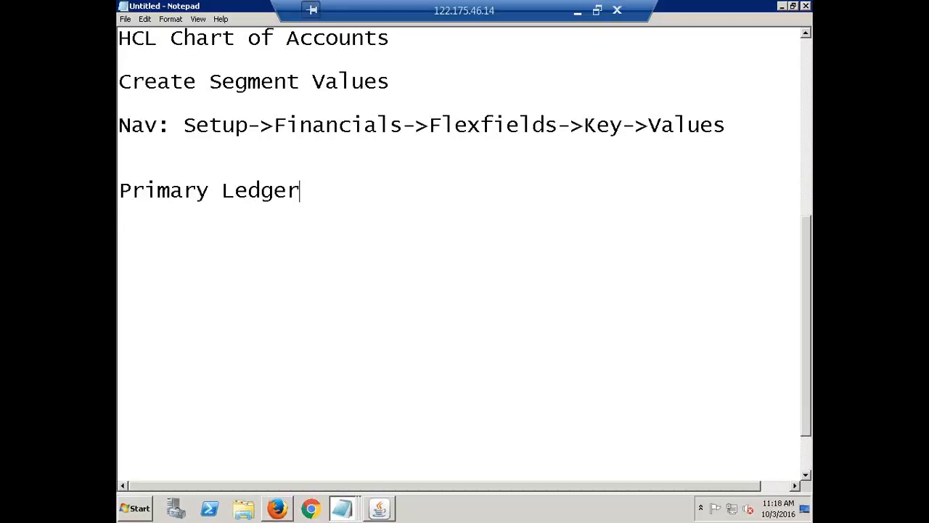
{"action": "key", "text": "Return"}
{"action": "type", "text": "==========="}
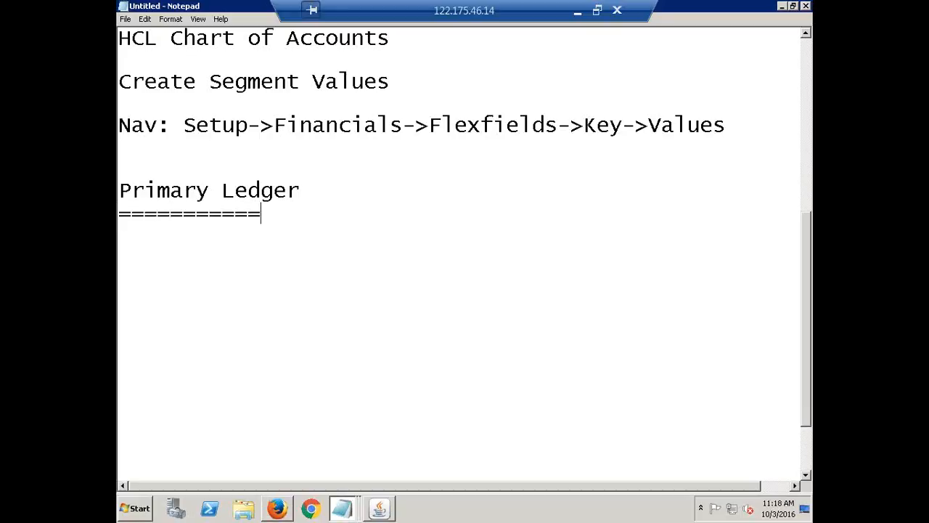
{"action": "type", "text": "===="}
Complete the equals-sign underline of the Primary Ledger heading and list Calendar and Currency on separate lines beneath it
{"action": "key", "text": "BackSpace"}
{"action": "key", "text": "BackSpace"}
{"action": "type", "text": "="}
{"action": "key", "text": "Return"}
{"action": "type", "text": "C"}
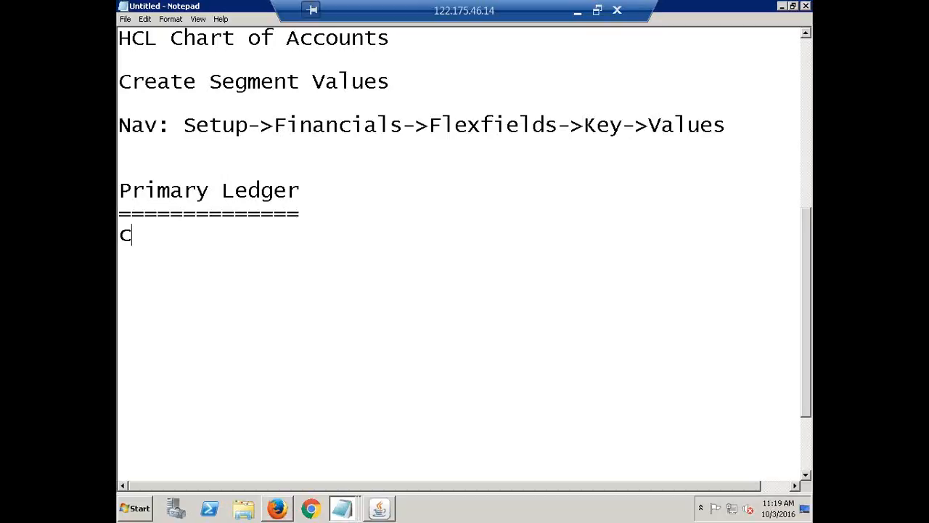
{"action": "key", "text": "BackSpace"}
{"action": "type", "text": "Calendar"}
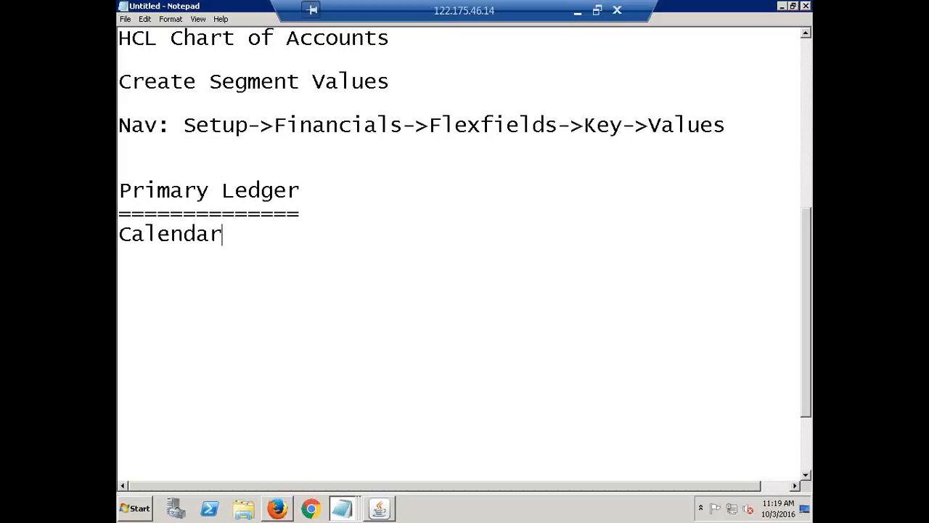
{"action": "key", "text": "Return"}
{"action": "type", "text": "Currency"}
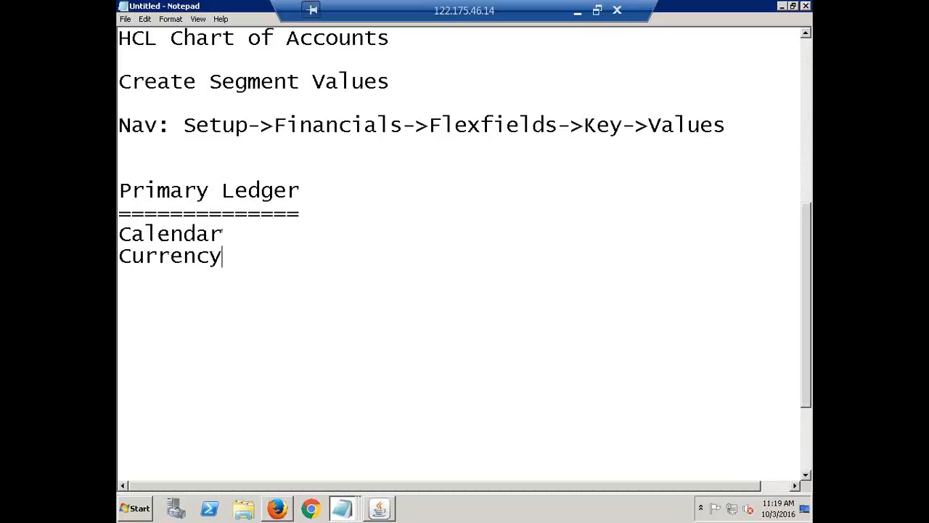
Add the lines Chart of Accounts (COA) and Accounting Method below Currency in the notes
{"action": "key", "text": "Return"}
{"action": "type", "text": "Char"}
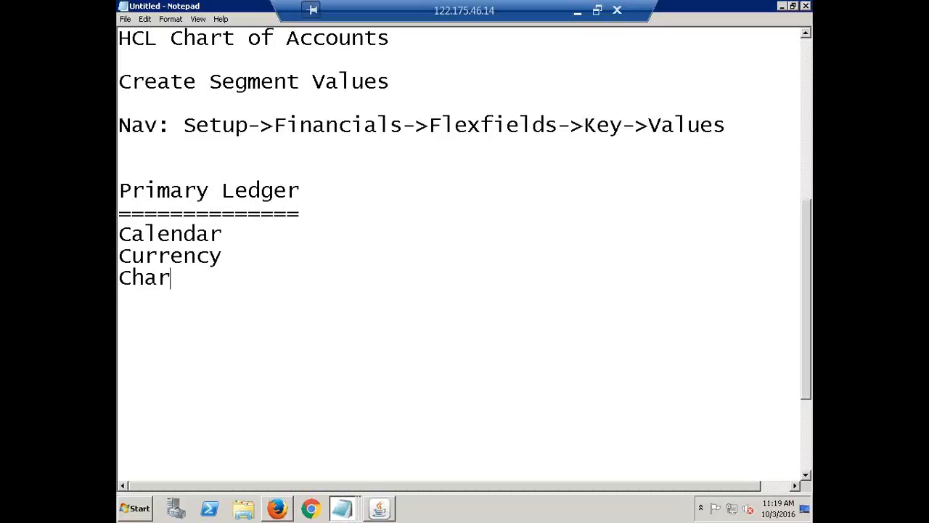
{"action": "type", "text": "t of Ac"}
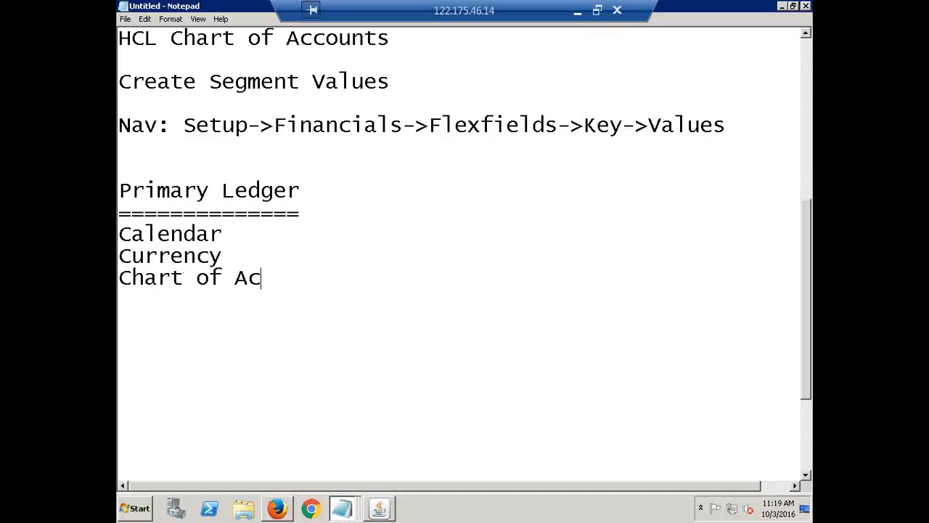
{"action": "type", "text": "counts (COA"}
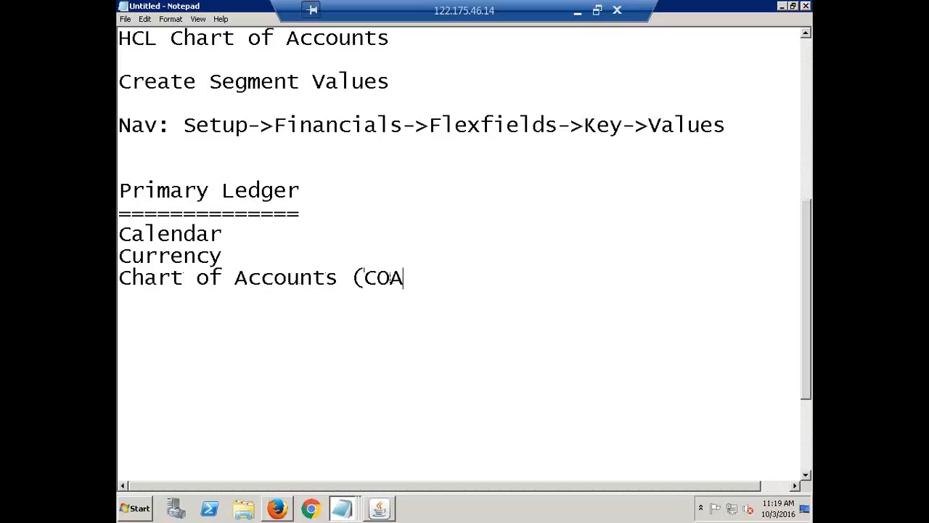
{"action": "type", "text": ")"}
{"action": "key", "text": "Return"}
{"action": "type", "text": "A"}
{"action": "type", "text": "cc"}
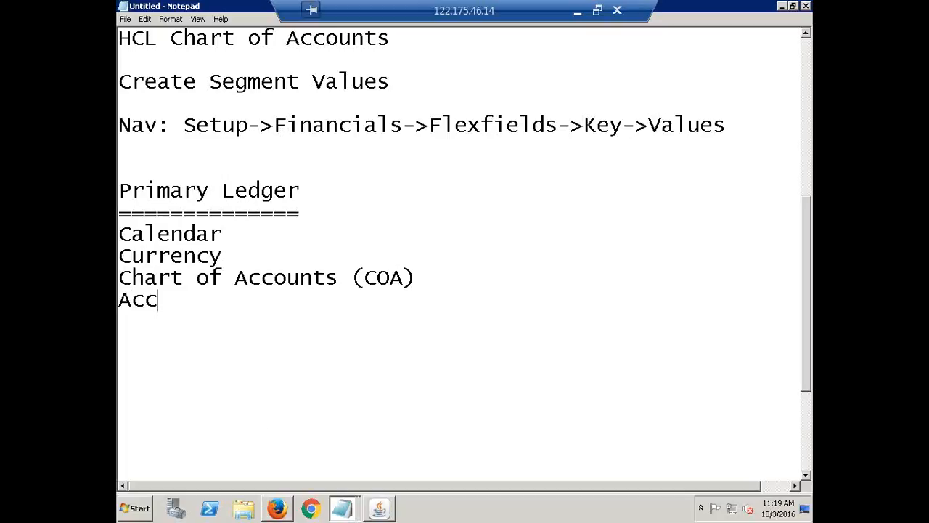
{"action": "type", "text": "ounting "}
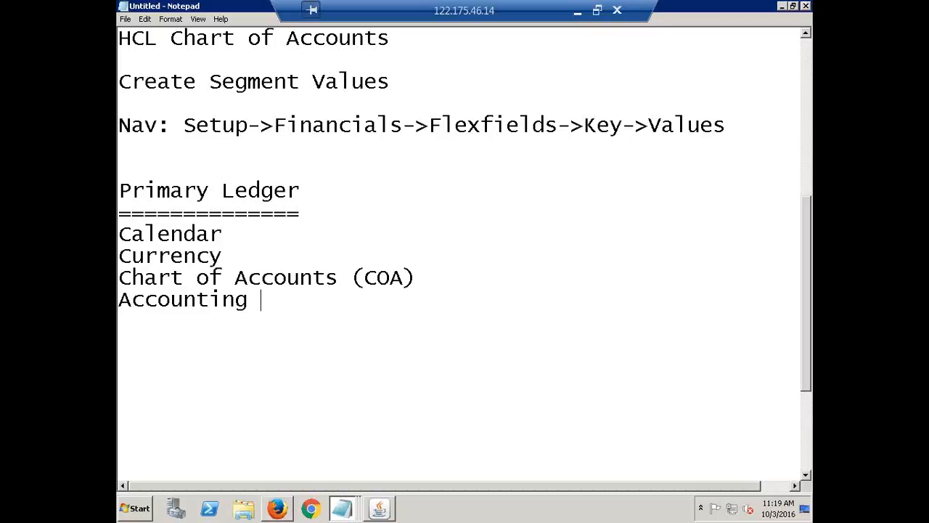
{"action": "type", "text": "Method"}
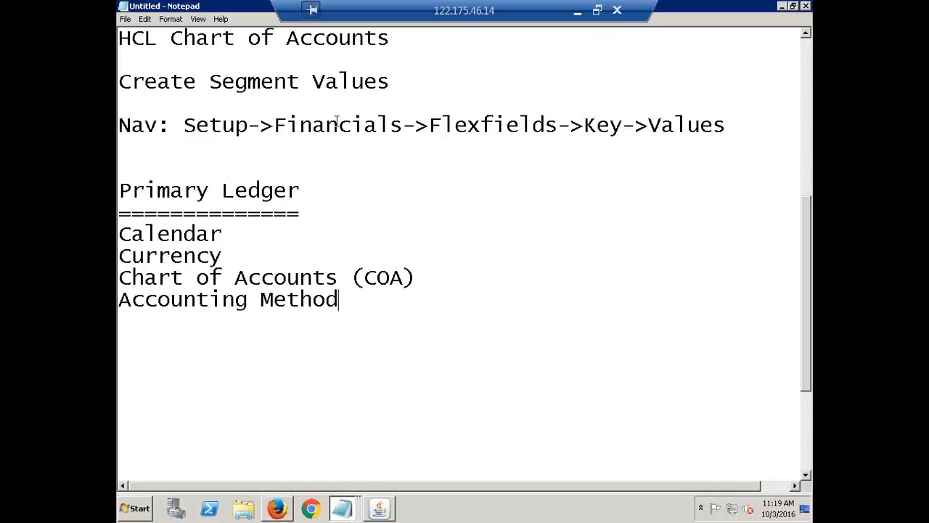
Fill in HCL ACC CAL after Calendar and INR after Currency, each preceded by a colon
{"action": "left_click", "coordinate": [243, 234]}
{"action": "left_click", "coordinate": [319, 200]}
{"action": "left_click", "coordinate": [239, 237]}
{"action": "type", "text": ":HC"}
{"action": "type", "text": "L ACC"}
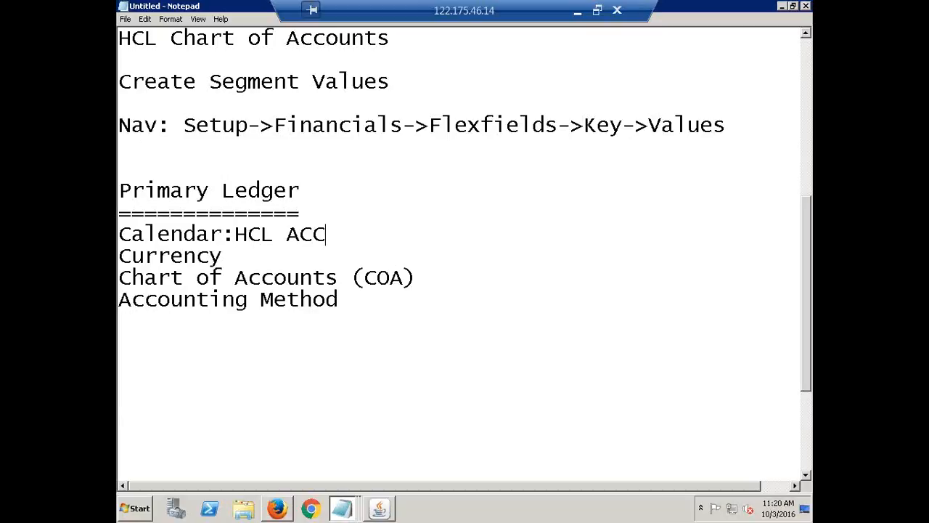
{"action": "type", "text": " CAL"}
{"action": "left_click", "coordinate": [250, 252]}
{"action": "type", "text": ": INR"}
Fill in HCL Accounting Flexfield after Chart of Accounts (COA) and Standard Accrual after Accounting Method, each preceded by a colon
{"action": "left_click", "coordinate": [421, 273]}
{"action": "type", "text": ":"}
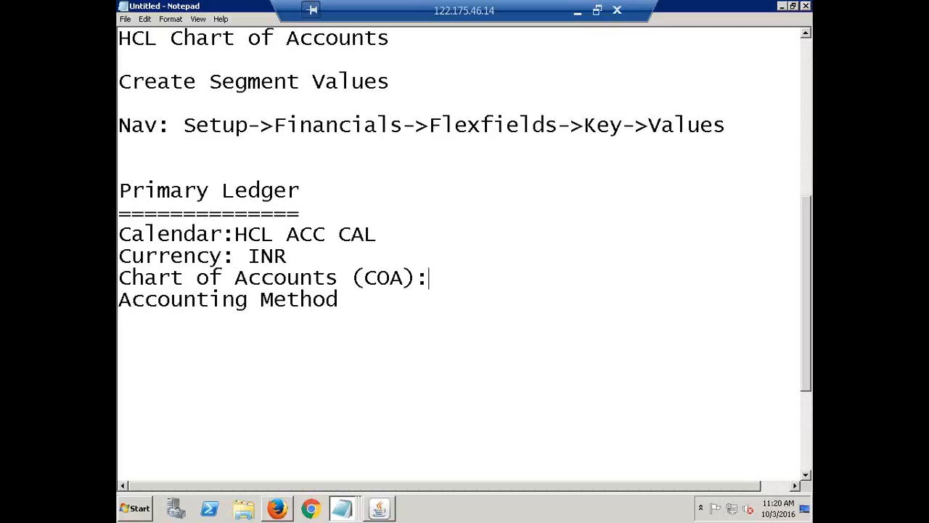
{"action": "type", "text": "HCL Accou"}
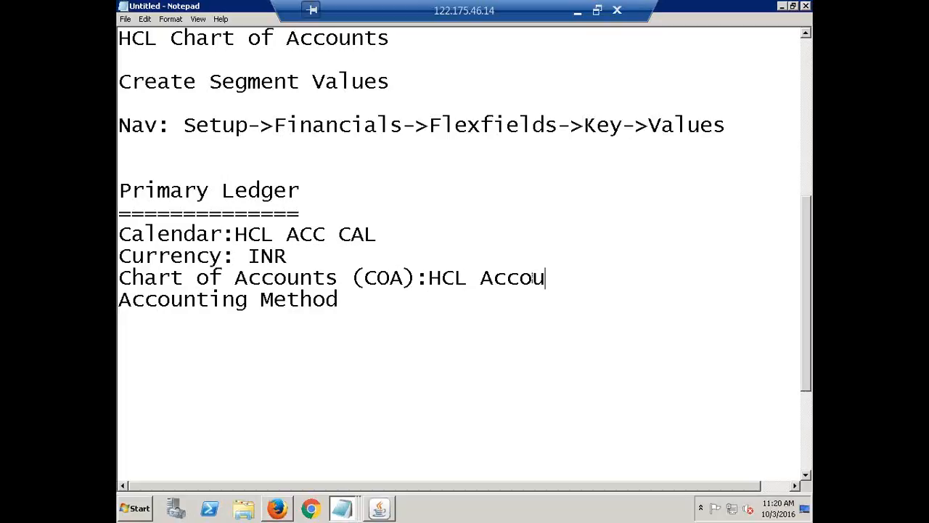
{"action": "type", "text": "nting Flex"}
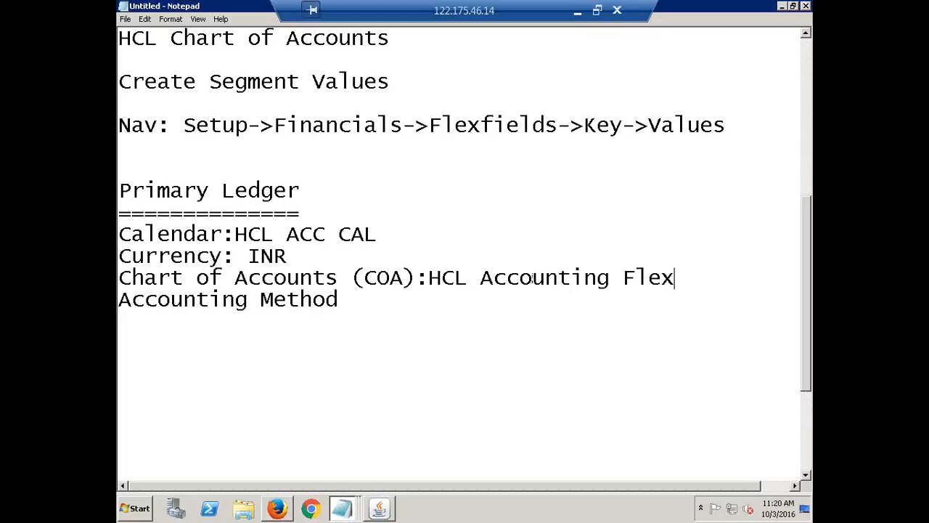
{"action": "type", "text": "field"}
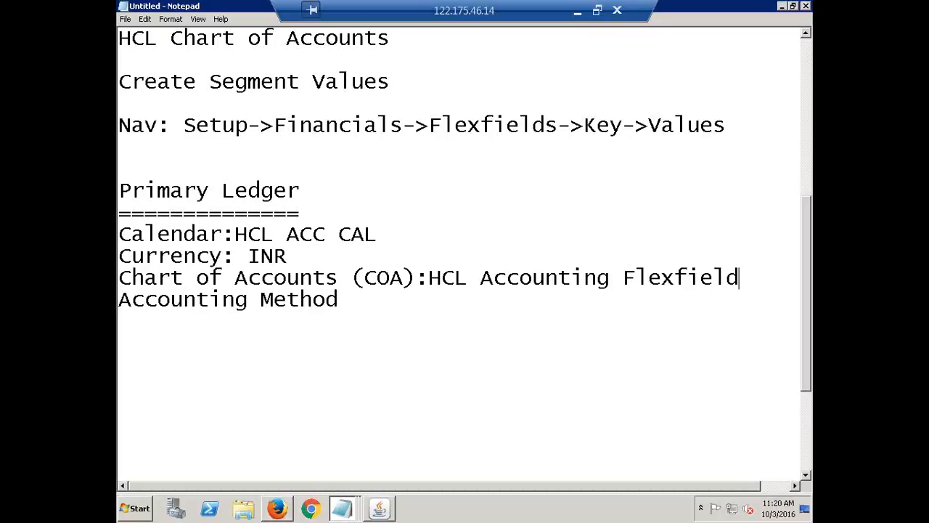
{"action": "left_click", "coordinate": [353, 297]}
{"action": "type", "text": "Stand"}
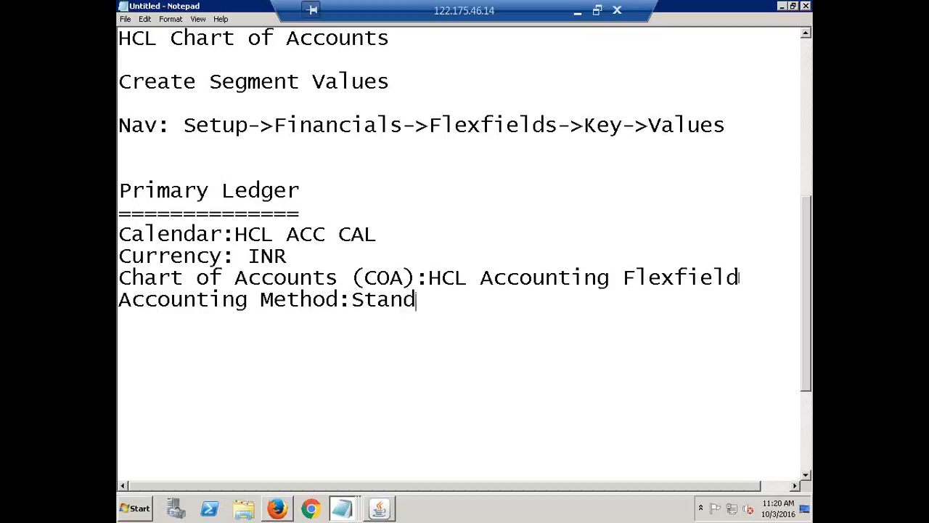
{"action": "type", "text": "ard Accrual"}
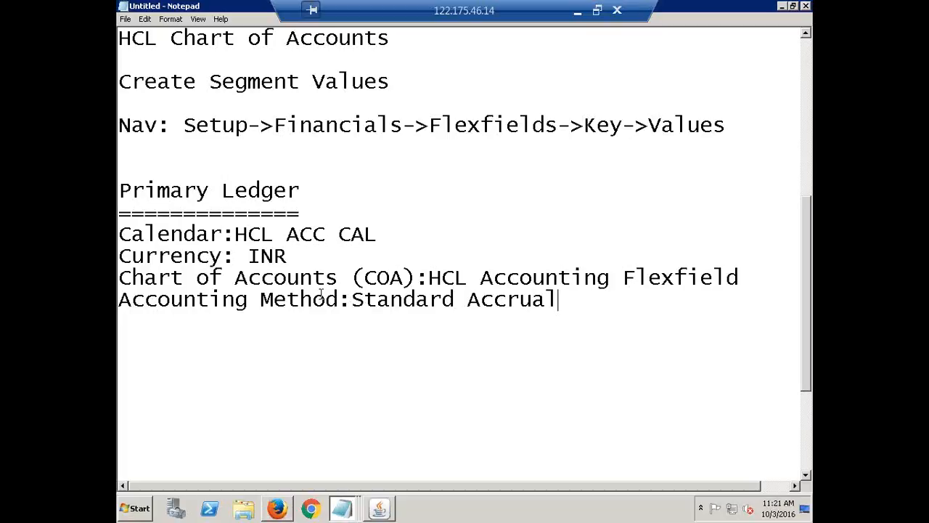
{"action": "double_click", "coordinate": [564, 303]}
{"action": "left_click_drag", "start_coordinate": [356, 279], "coordinate": [120, 232]}
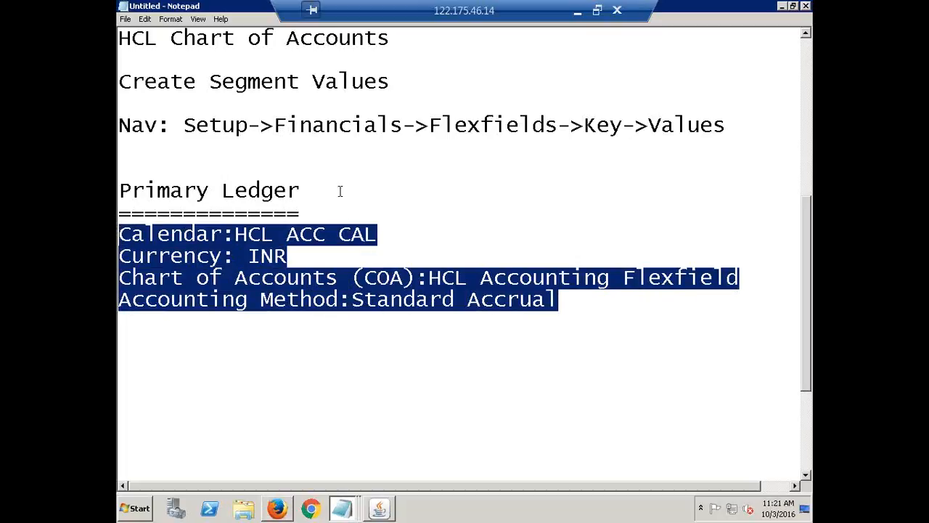
{"action": "left_click", "coordinate": [325, 209]}
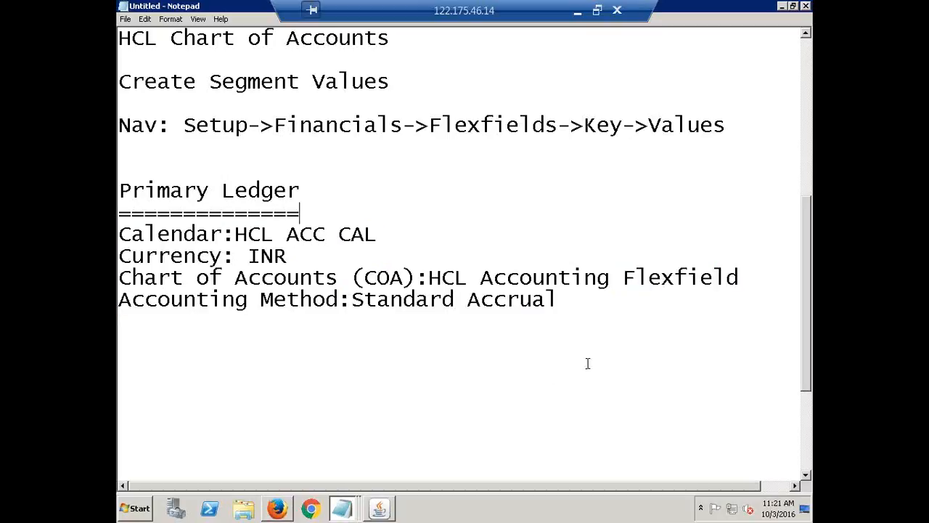
{"action": "left_click", "coordinate": [574, 300]}
{"action": "left_click", "coordinate": [315, 212]}
{"action": "left_click", "coordinate": [395, 233]}
{"action": "left_click", "coordinate": [235, 235]}
{"action": "left_click", "coordinate": [310, 210]}
Switch to Oracle Applications and open the Accounting Setups function under Setup, Financials, Accounting Setup Manager
{"action": "left_click", "coordinate": [377, 511]}
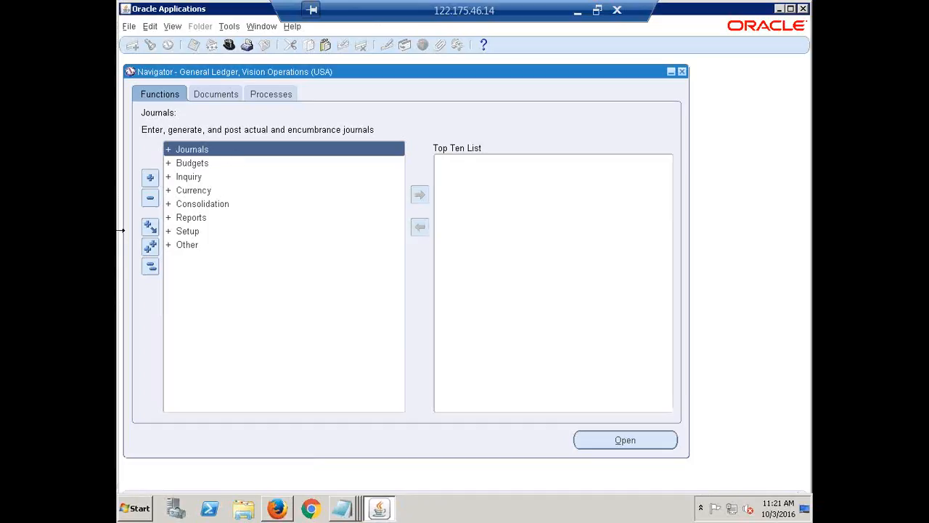
{"action": "left_click", "coordinate": [188, 231]}
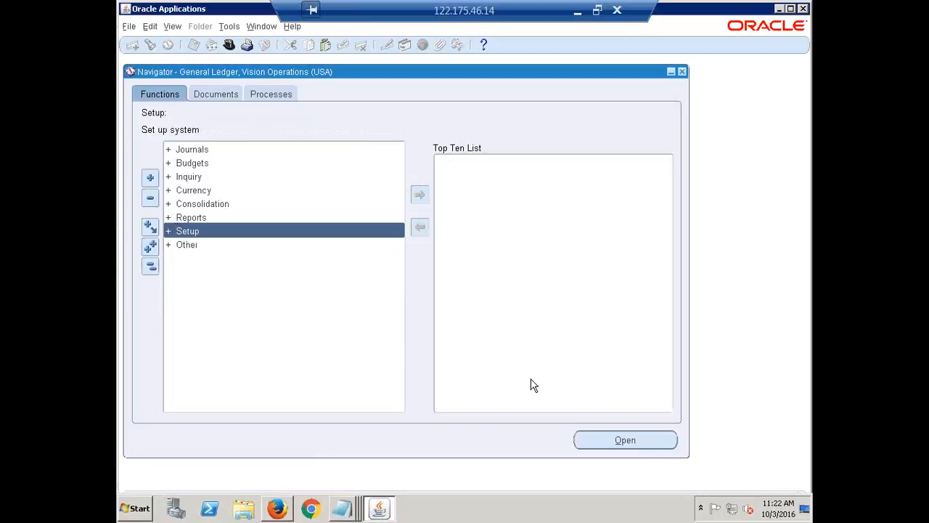
{"action": "key", "text": "Return"}
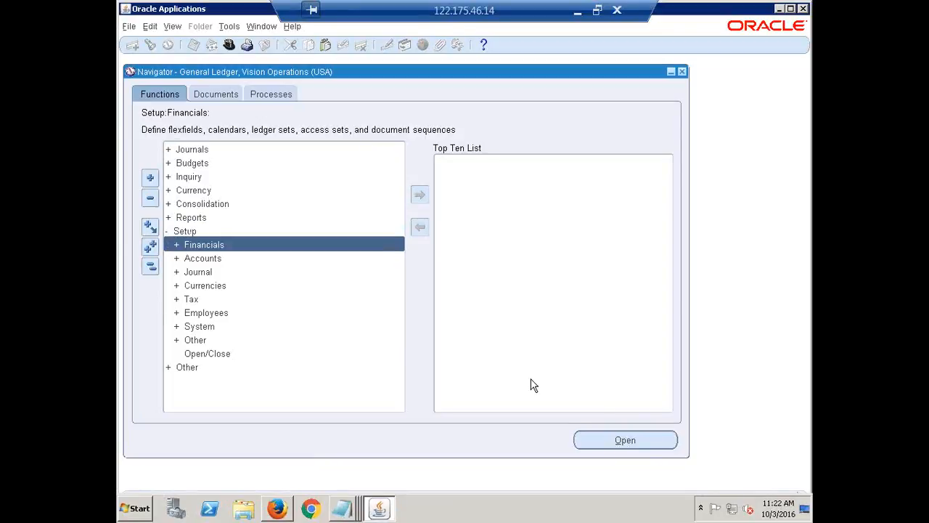
{"action": "key", "text": "Return"}
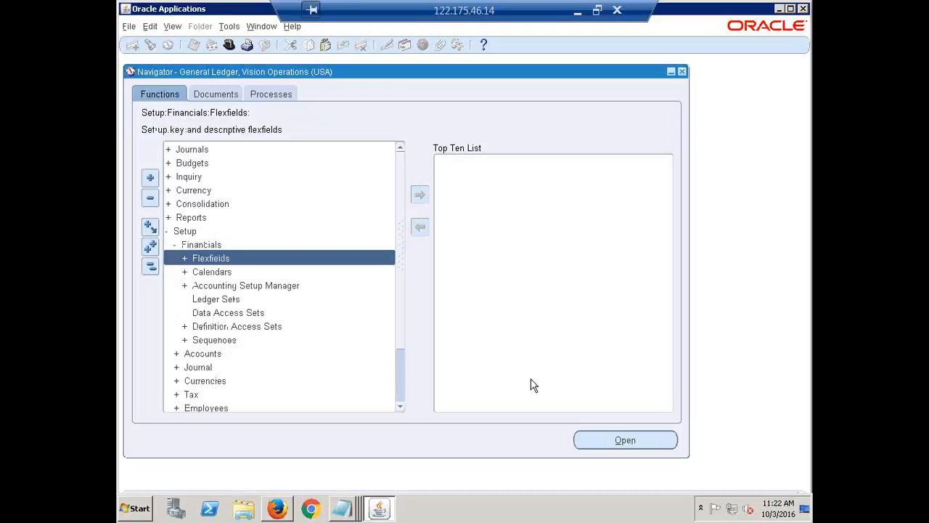
{"action": "key", "text": "Down"}
{"action": "key", "text": "Down"}
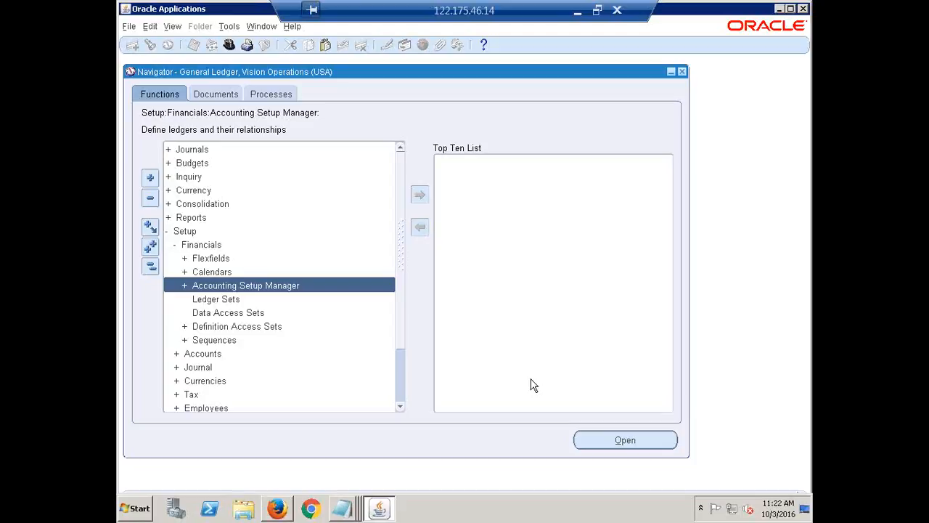
{"action": "double_click", "coordinate": [231, 289]}
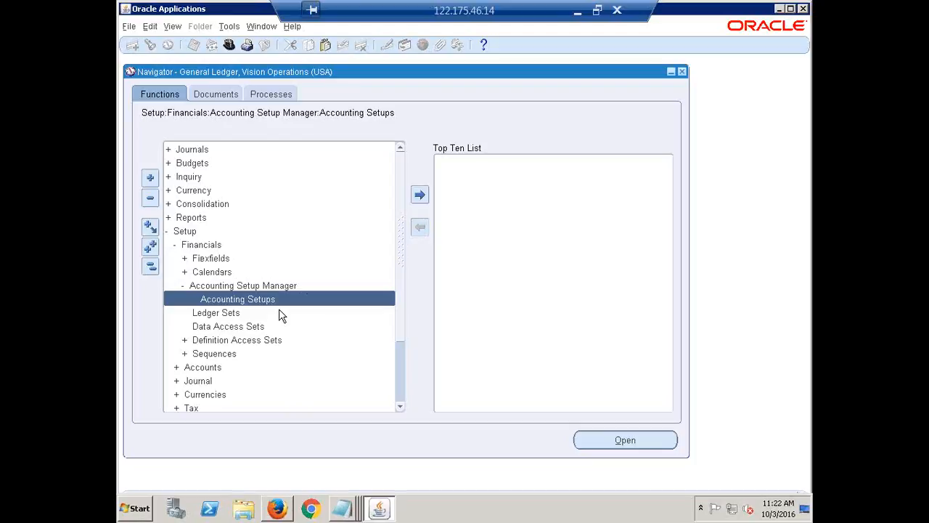
{"action": "key", "text": "alt+o"}
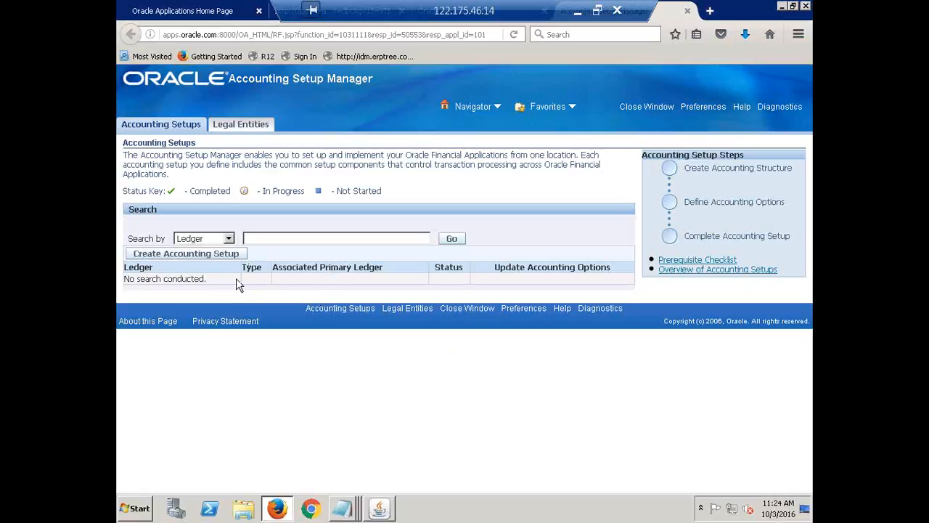
Create a new accounting setup and skip the legal entity assignment to reach the Primary Ledger definition
{"action": "left_click", "coordinate": [182, 258]}
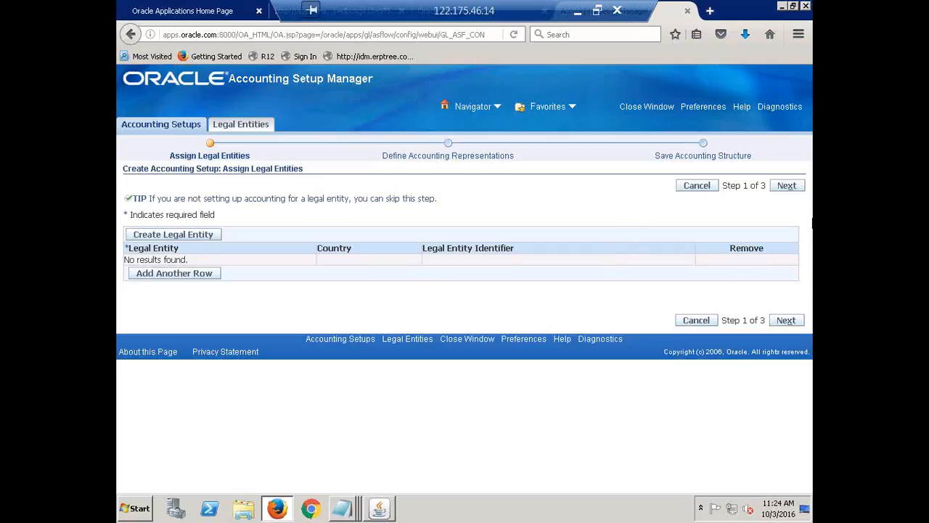
{"action": "left_click", "coordinate": [788, 187]}
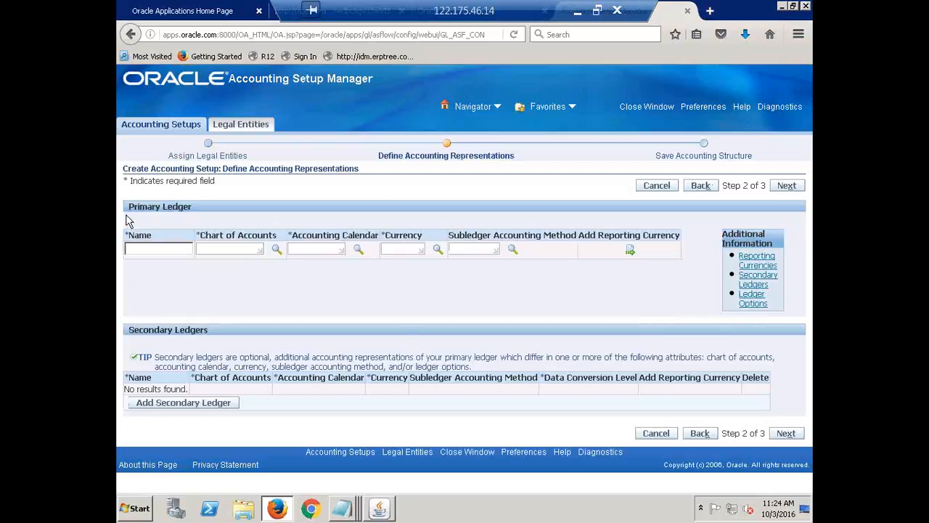
{"action": "left_click_drag", "start_coordinate": [129, 211], "coordinate": [192, 208]}
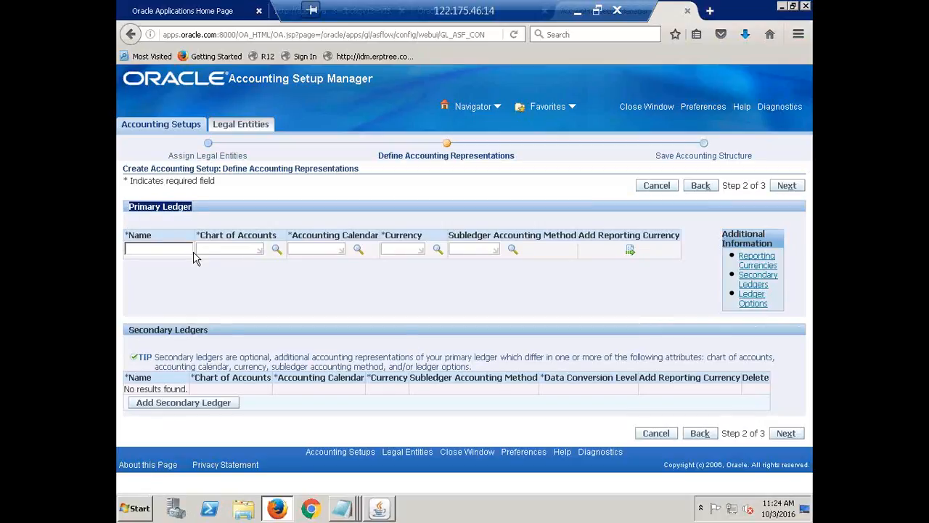
Name the primary ledger HCL India Primary Ledger
{"action": "left_click", "coordinate": [161, 249]}
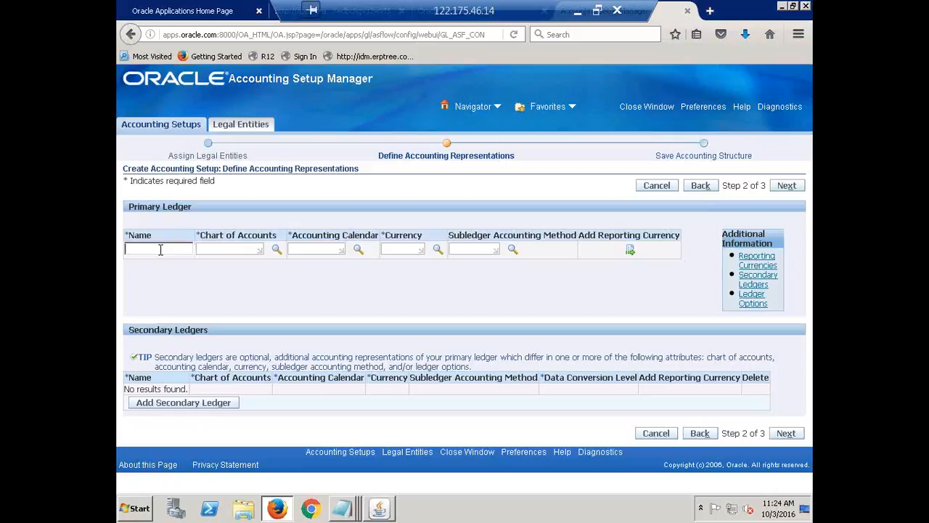
{"action": "left_click", "coordinate": [230, 253]}
{"action": "left_click", "coordinate": [330, 252]}
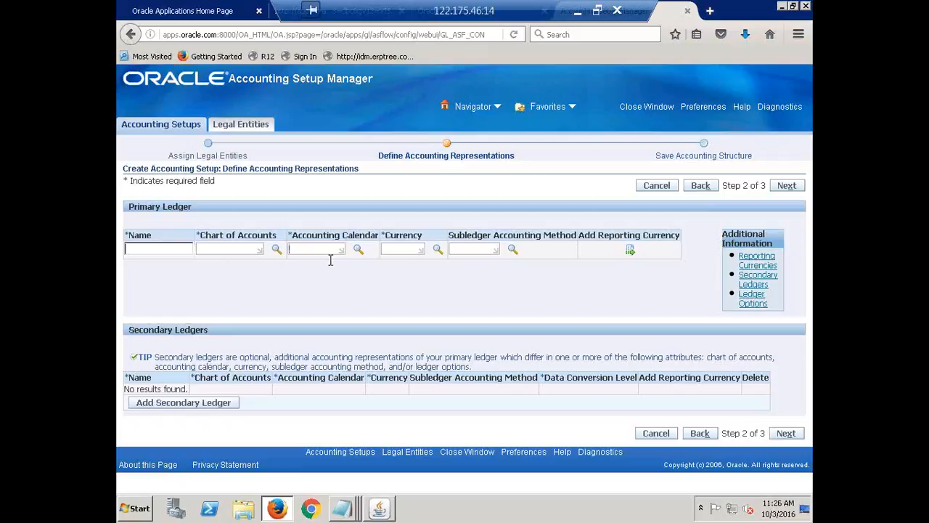
{"action": "left_click", "coordinate": [407, 249]}
{"action": "type", "text": "H"}
{"action": "type", "text": "CL Ind"}
{"action": "type", "text": "ia"}
{"action": "type", "text": "Primary"}
{"action": "type", "text": " Ledger"}
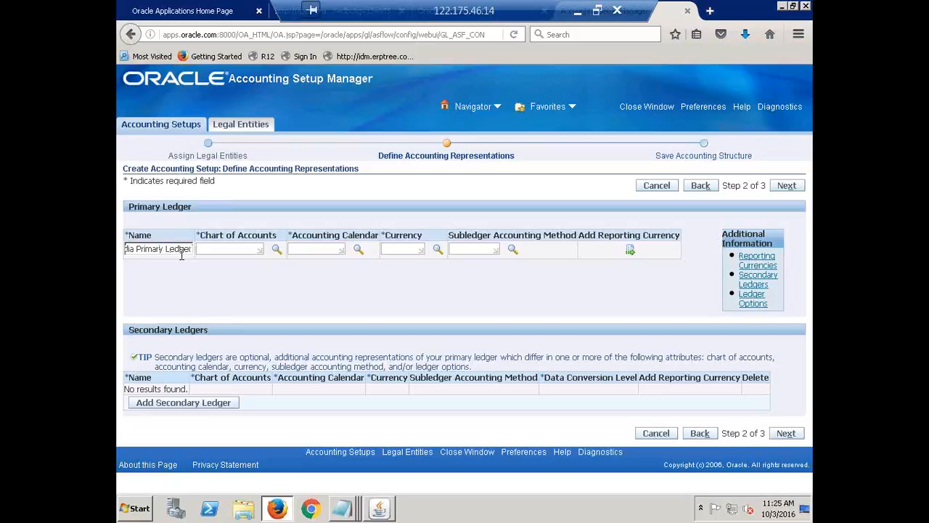
{"action": "key", "text": "Home"}
Assign the HCL Accounting Flexfield chart of accounts and the HCL ACC CAL accounting calendar to the primary ledger
{"action": "left_click", "coordinate": [229, 248]}
{"action": "key", "text": "Tab"}
{"action": "left_click", "coordinate": [229, 249]}
{"action": "type", "text": "HCL"}
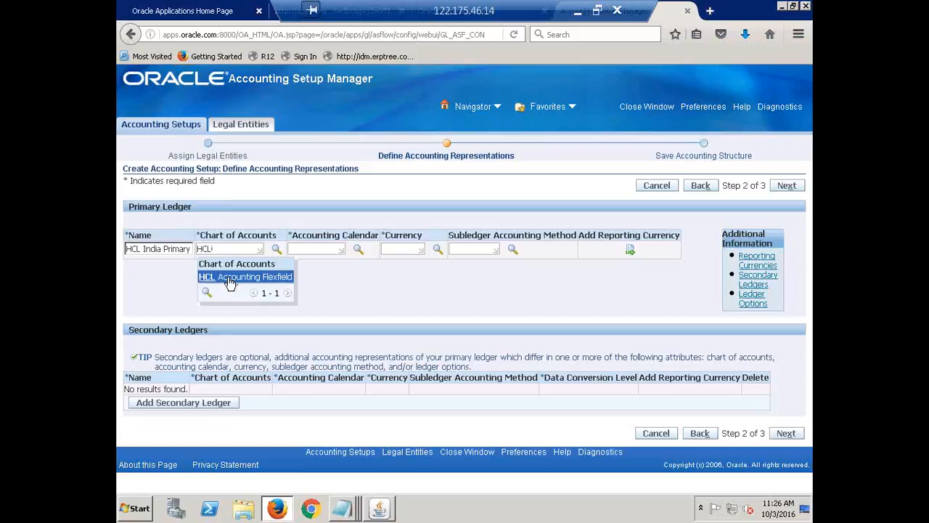
{"action": "left_click", "coordinate": [229, 279]}
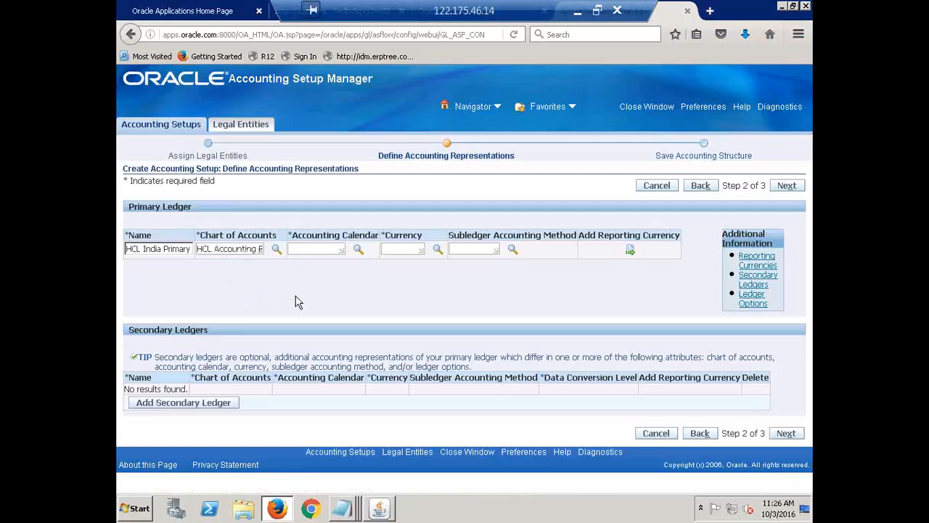
{"action": "type", "text": "HCL"}
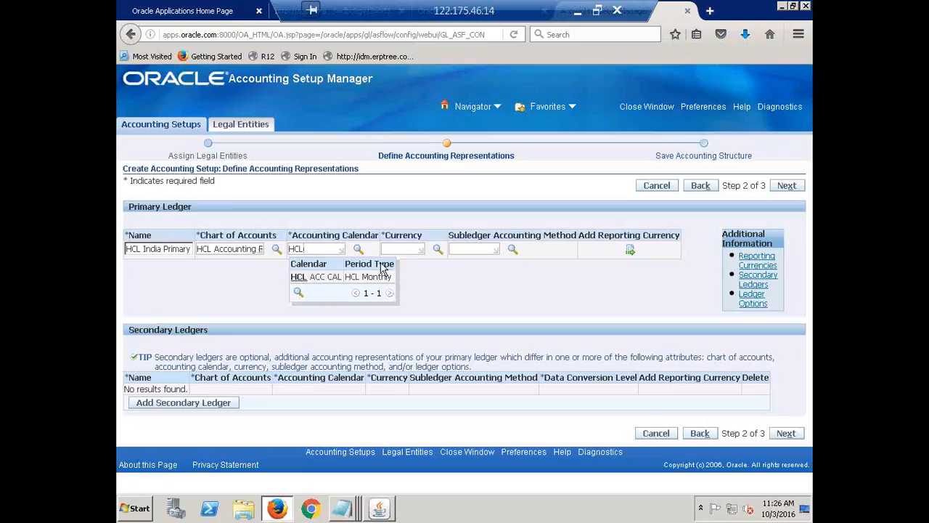
{"action": "left_click", "coordinate": [326, 276]}
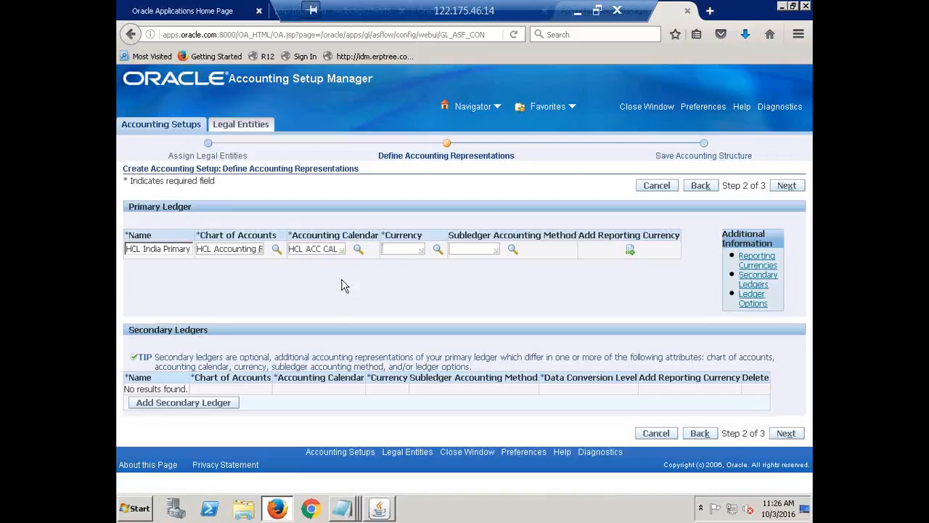
Set the primary ledger's currency to INR and its subledger accounting method to Standard Accrual
{"action": "type", "text": "INR"}
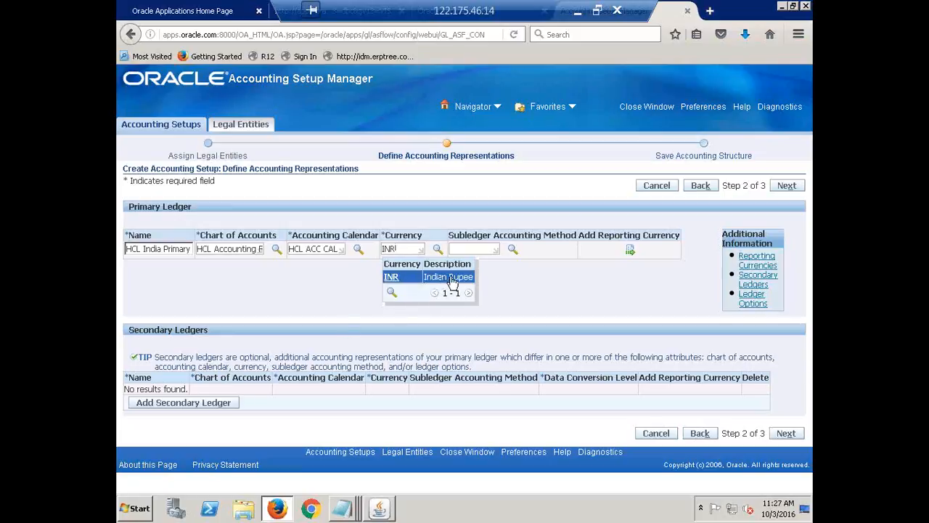
{"action": "left_click", "coordinate": [408, 278]}
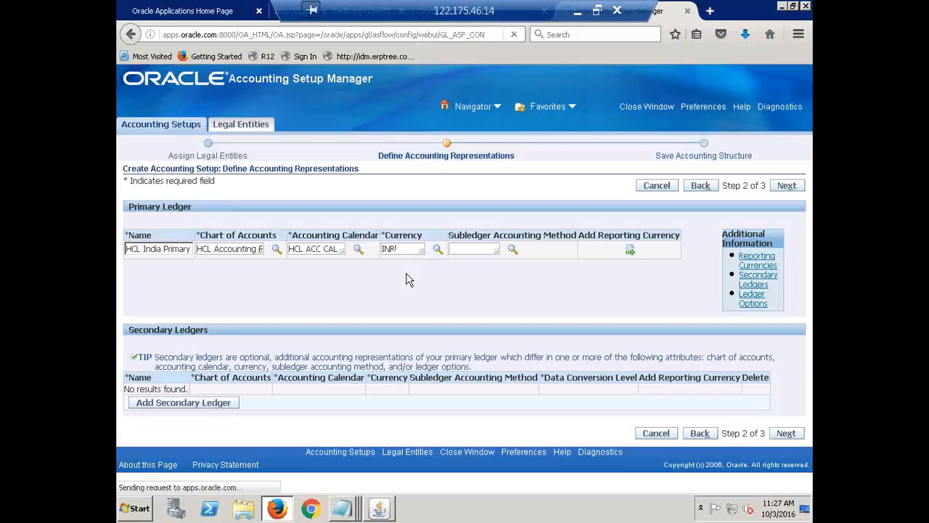
{"action": "left_click", "coordinate": [462, 248]}
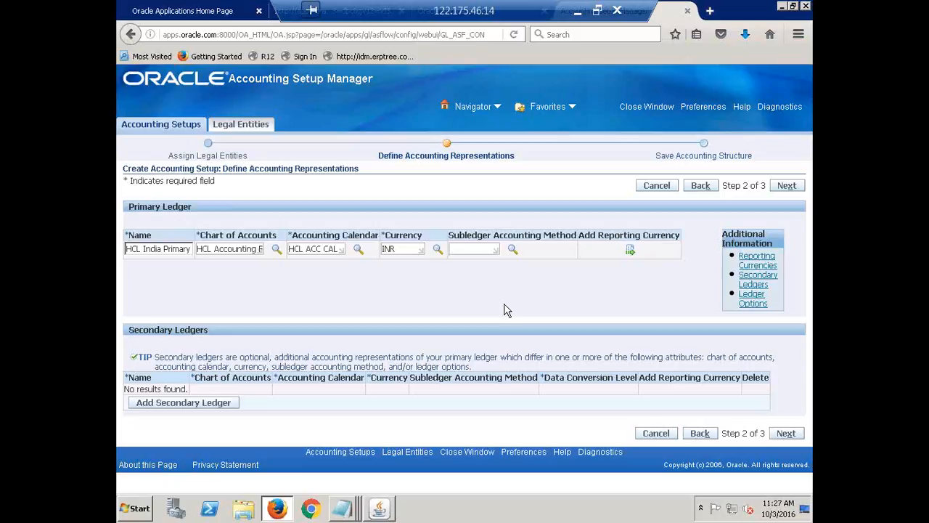
{"action": "type", "text": "STAND"}
{"action": "key", "text": "Tab"}
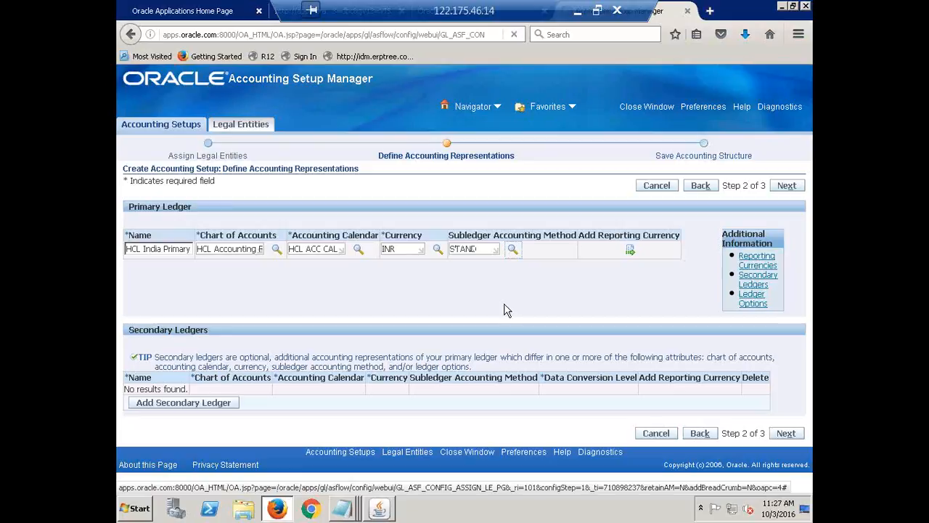
{"action": "key", "text": "Return"}
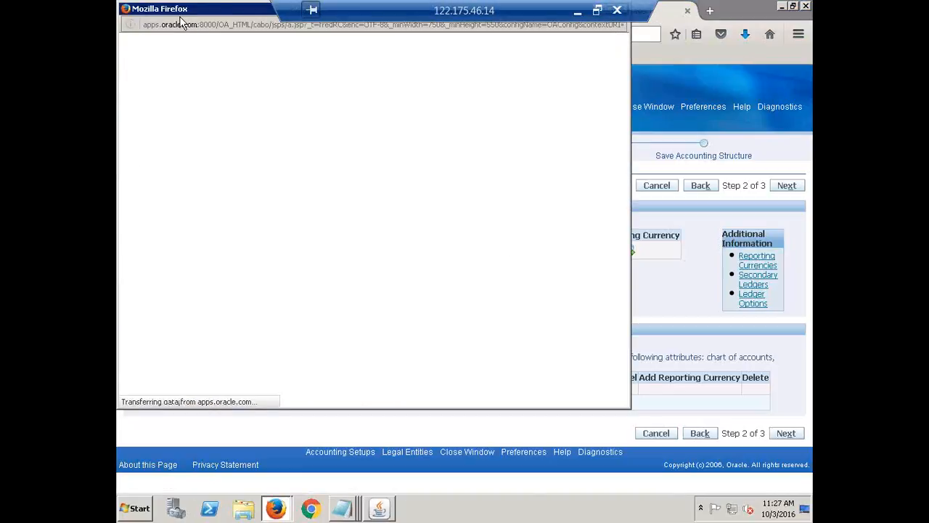
{"action": "left_click_drag", "start_coordinate": [185, 13], "coordinate": [234, 100]}
{"action": "left_click", "coordinate": [670, 98]}
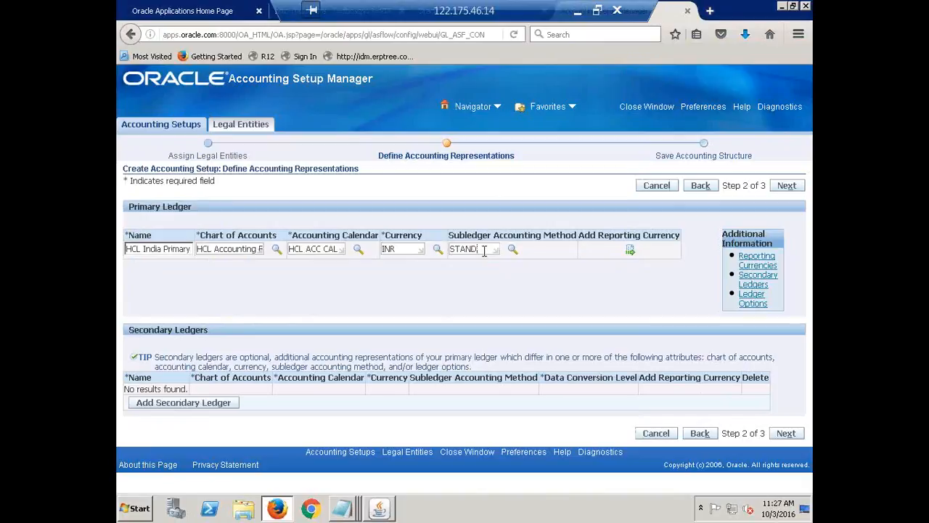
{"action": "type", "text": "ARD"}
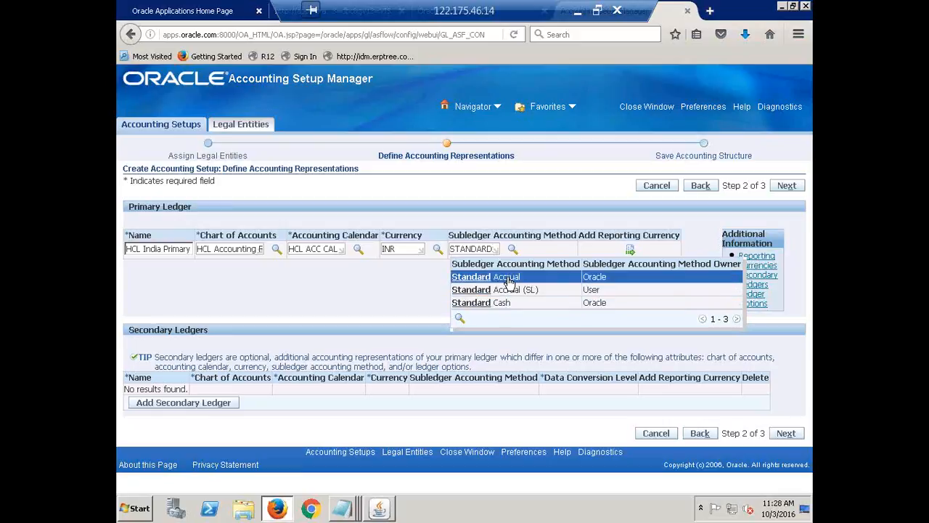
{"action": "left_click", "coordinate": [508, 281]}
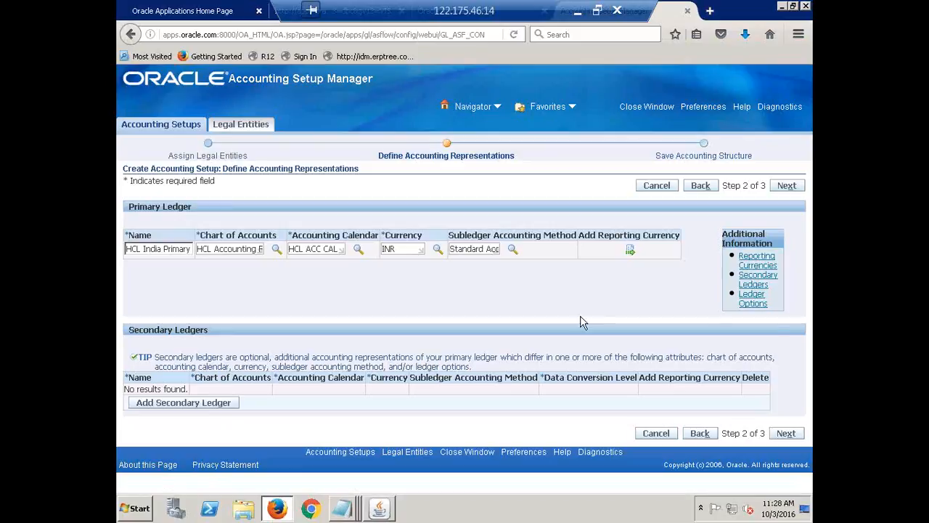
Proceed to the accounting structure review, check the ledger's chart of accounts and period type, and finish saving the setup
{"action": "left_click", "coordinate": [788, 186]}
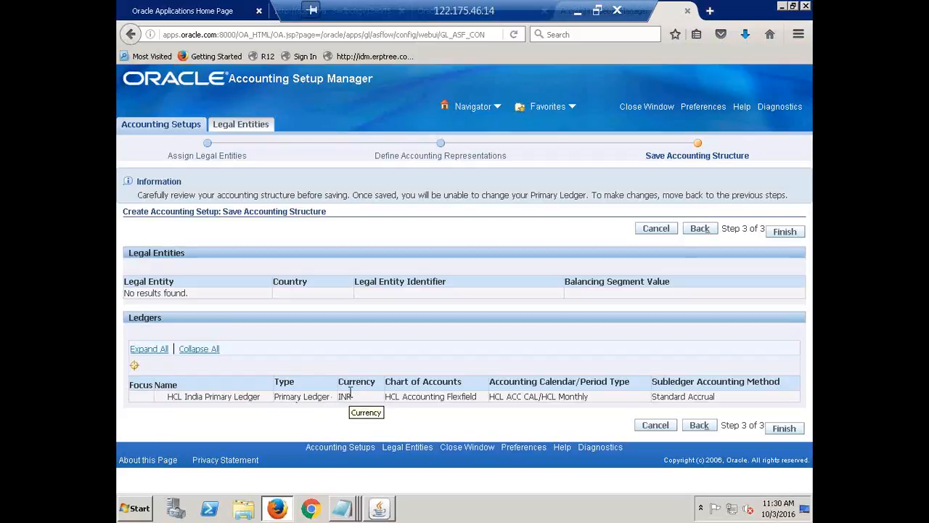
{"action": "triple_click", "coordinate": [421, 398]}
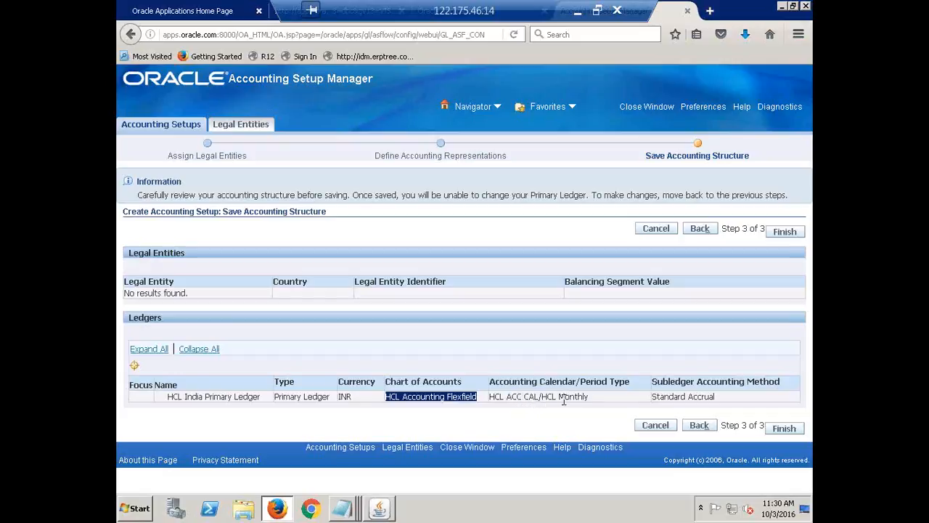
{"action": "left_click_drag", "start_coordinate": [591, 406], "coordinate": [551, 404]}
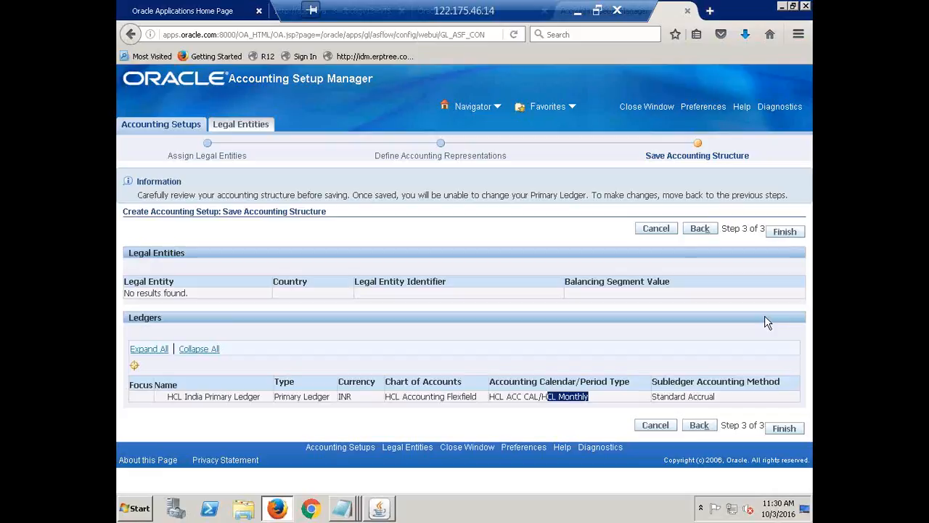
{"action": "left_click", "coordinate": [782, 239]}
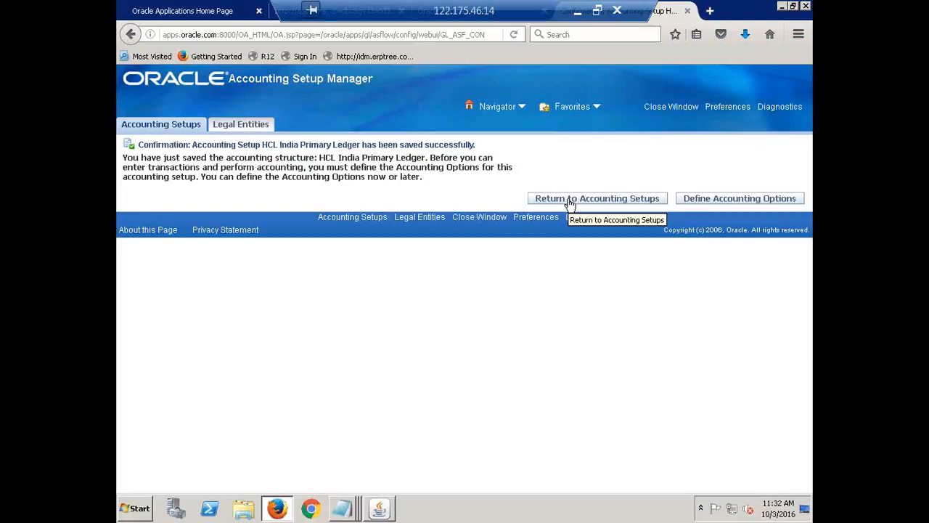
Define the accounting options for HCL India Primary Ledger by reviewing its setup steps and opening Ledger Options for update
{"action": "left_click", "coordinate": [738, 200]}
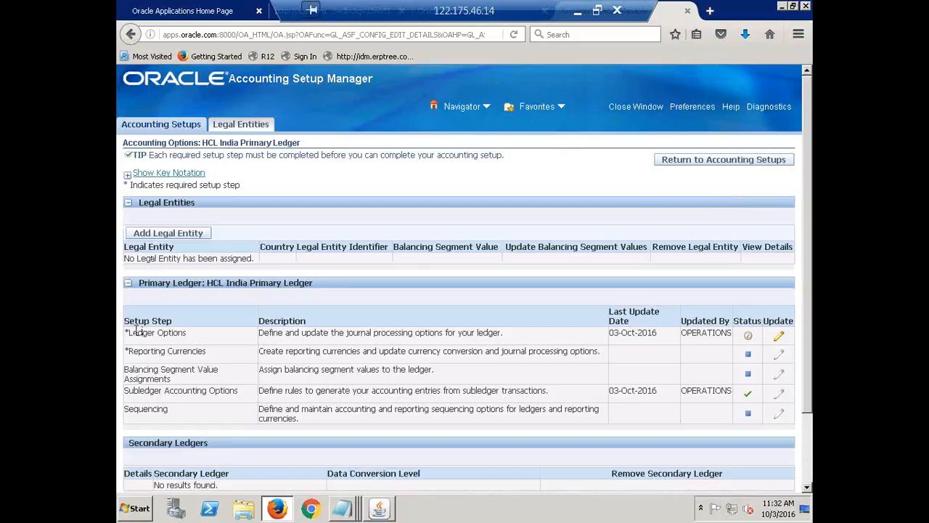
{"action": "left_click_drag", "start_coordinate": [132, 332], "coordinate": [190, 429]}
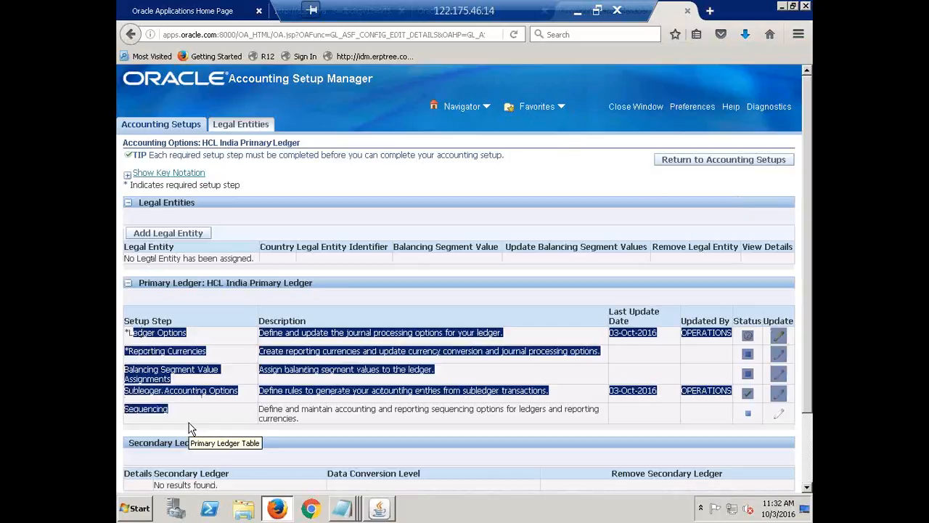
{"action": "left_click", "coordinate": [237, 283]}
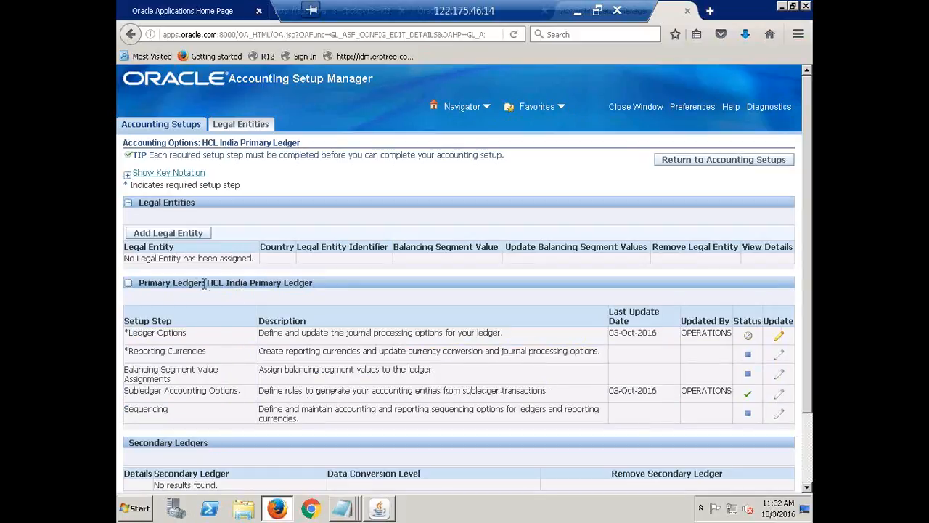
{"action": "left_click_drag", "start_coordinate": [208, 283], "coordinate": [314, 285]}
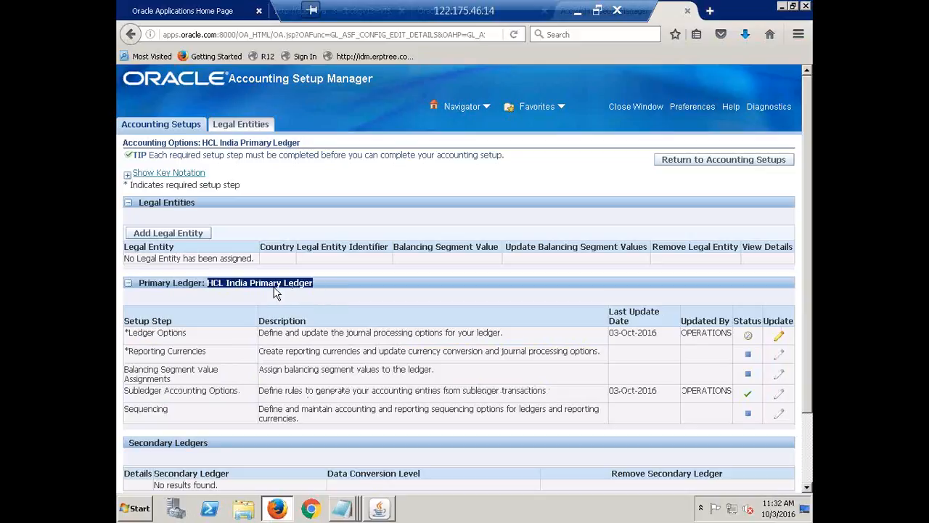
{"action": "left_click_drag", "start_coordinate": [130, 333], "coordinate": [215, 419]}
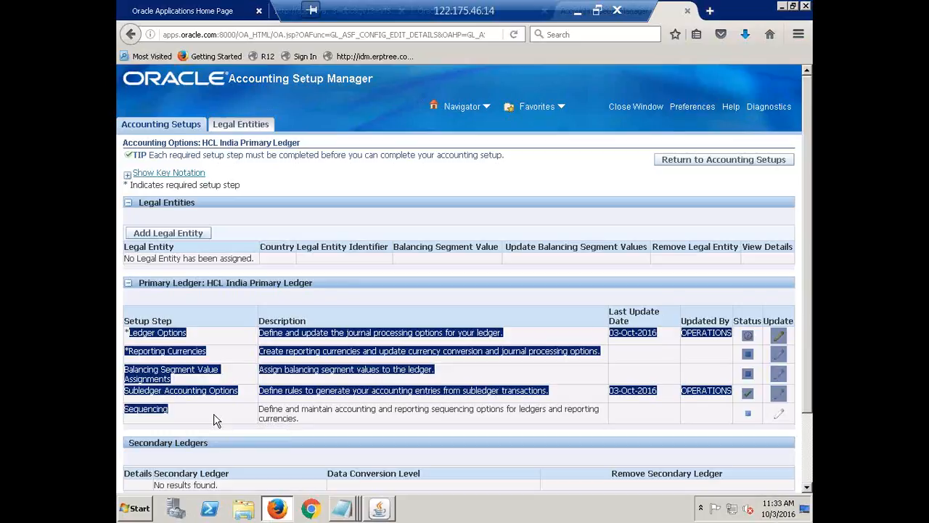
{"action": "left_click", "coordinate": [346, 299]}
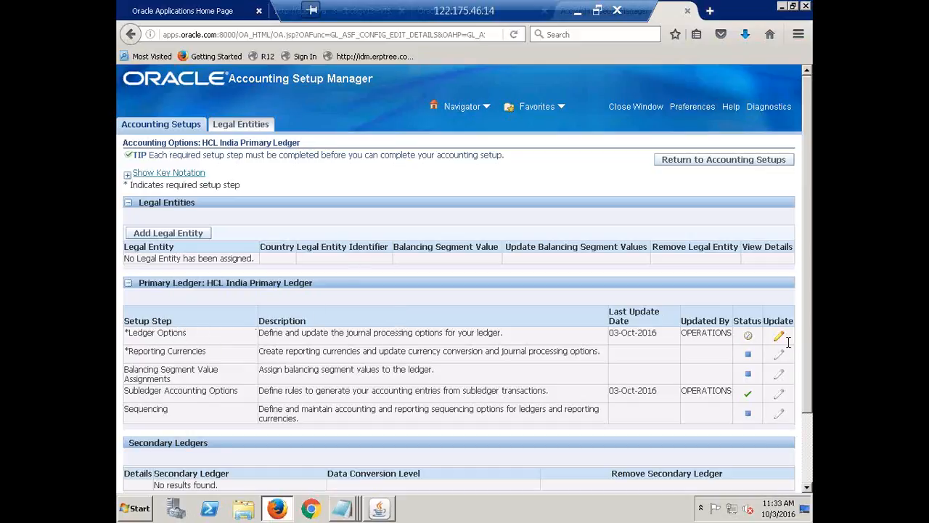
{"action": "triple_click", "coordinate": [135, 334]}
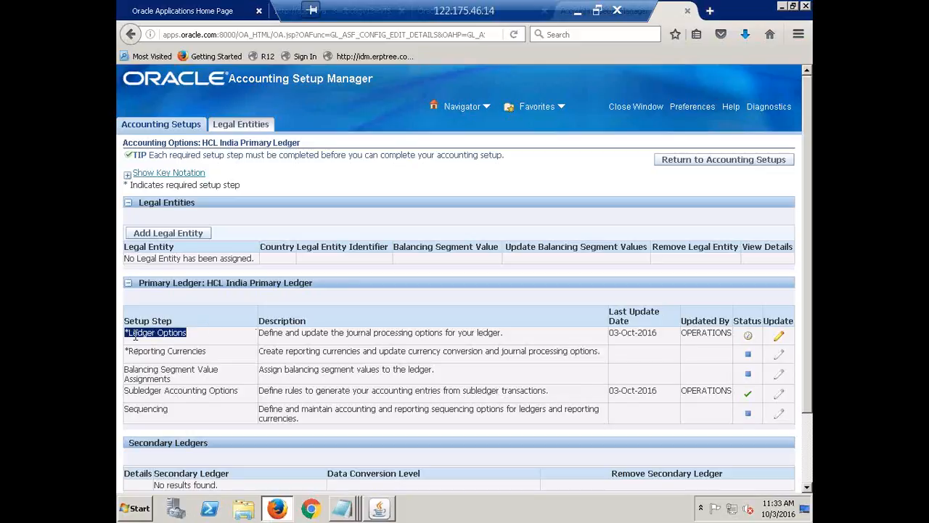
{"action": "left_click", "coordinate": [779, 337]}
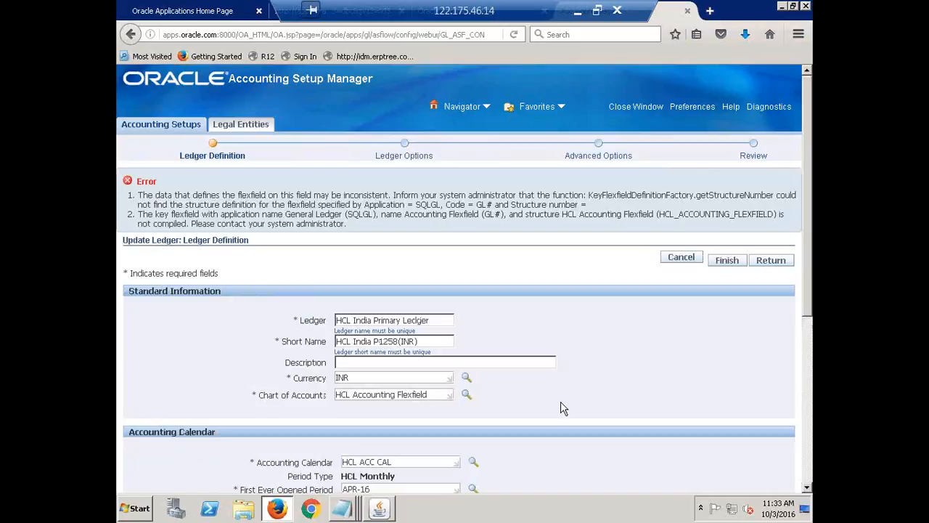
{"action": "left_click_drag", "start_coordinate": [343, 223], "coordinate": [155, 201]}
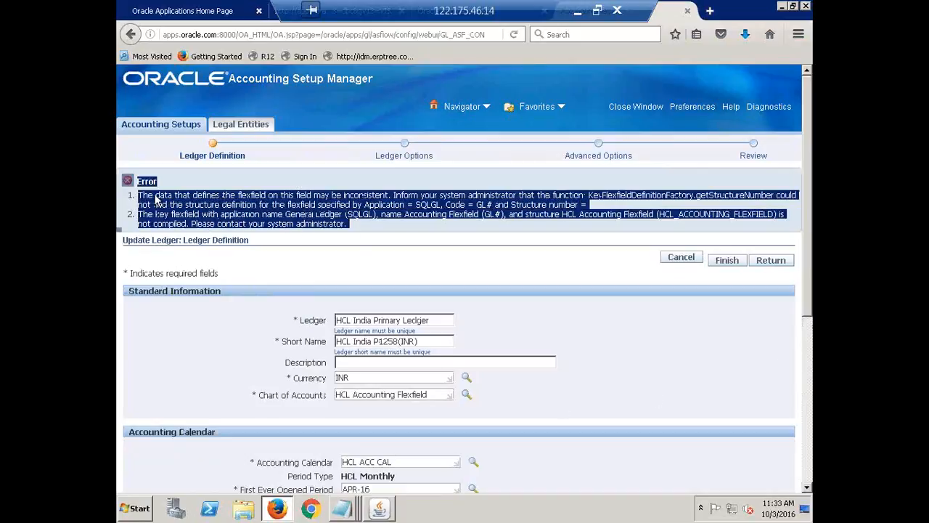
{"action": "left_click", "coordinate": [192, 187]}
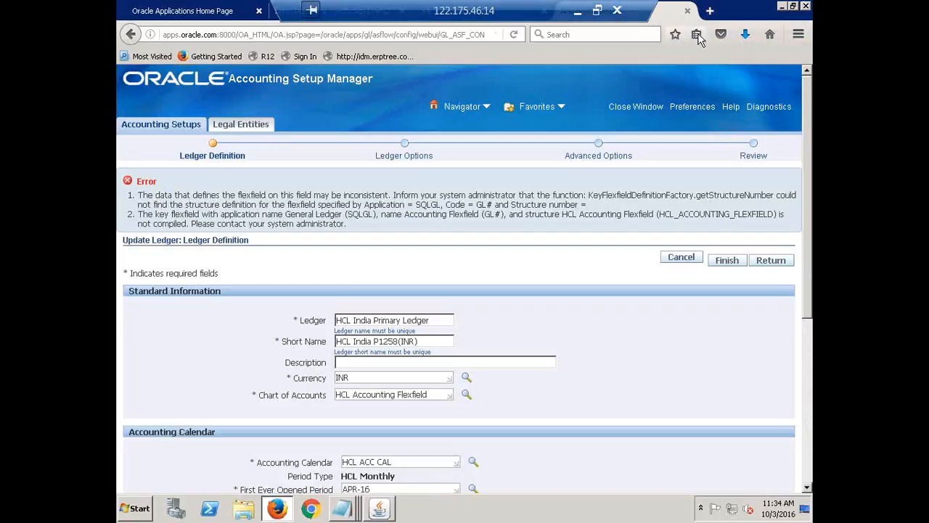
Switch to Oracle Applications and open the Key Flexfield Segments form under Setup, Financials, Flexfields, Key
{"action": "left_click", "coordinate": [377, 510]}
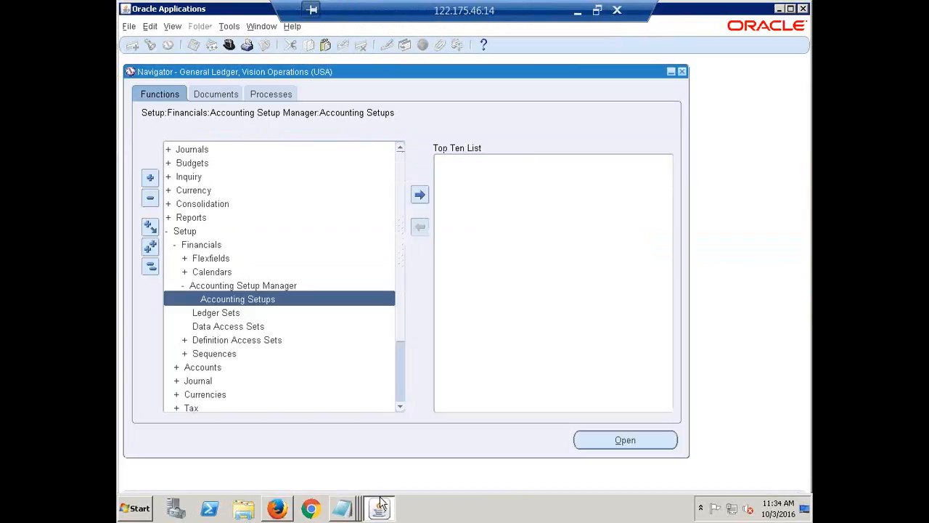
{"action": "left_click", "coordinate": [151, 268]}
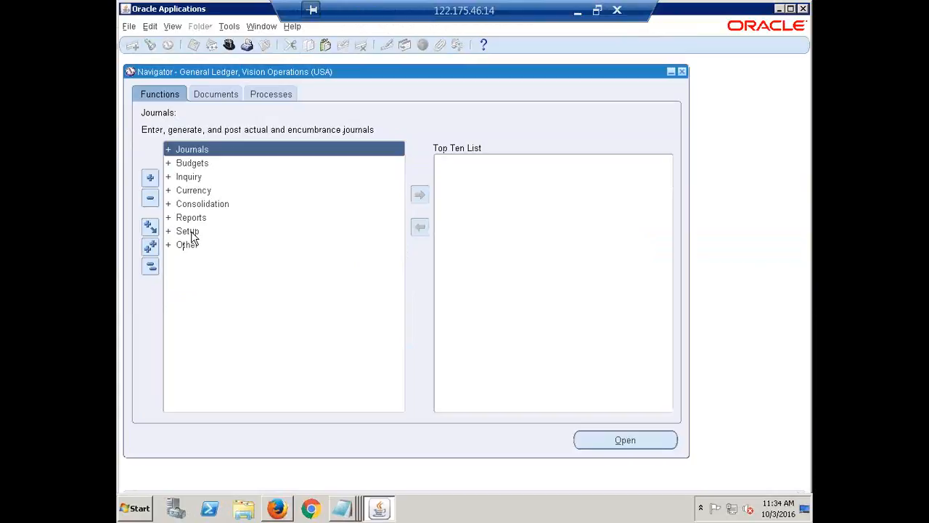
{"action": "double_click", "coordinate": [192, 233]}
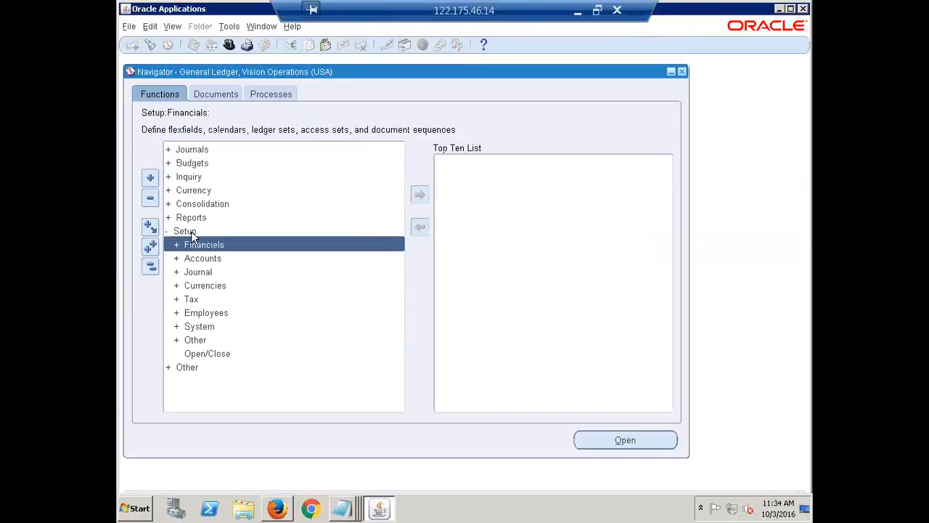
{"action": "double_click", "coordinate": [204, 247]}
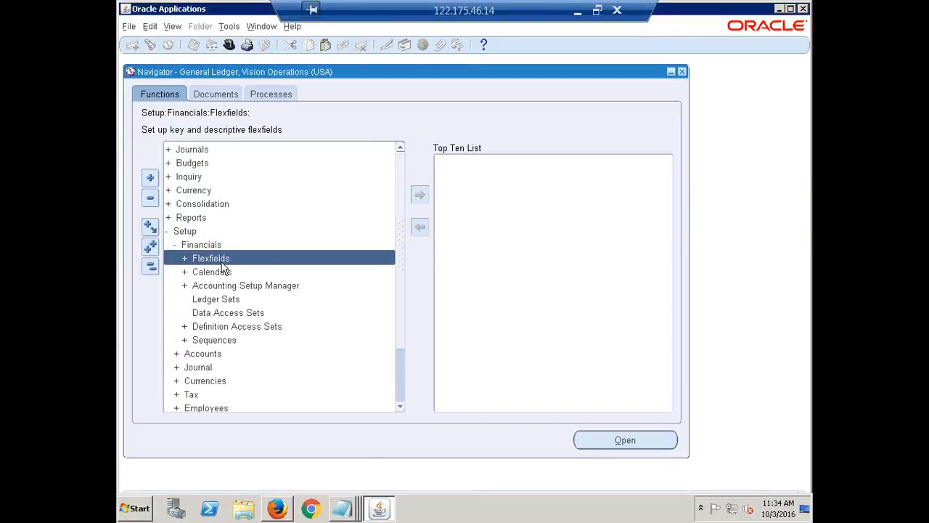
{"action": "double_click", "coordinate": [221, 260]}
{"action": "double_click", "coordinate": [239, 273]}
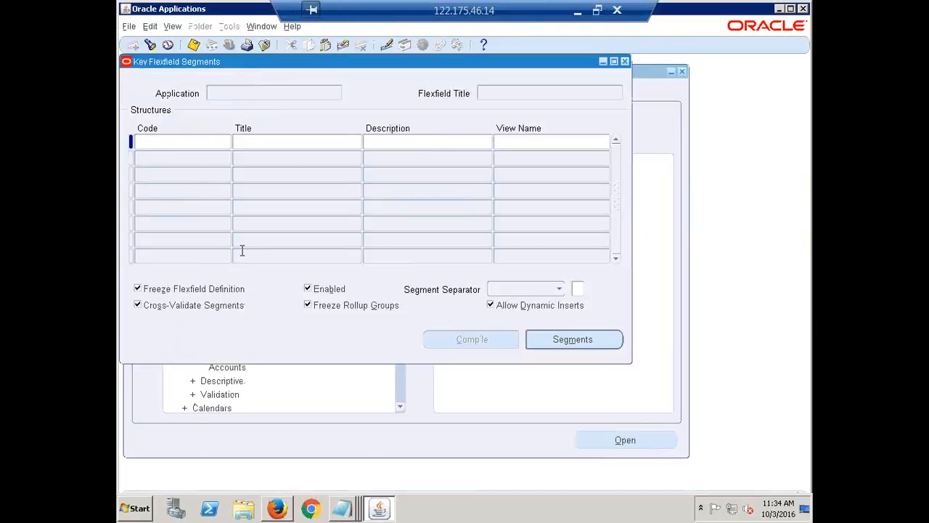
Find the General Ledger key flexfields and load the Accounting Flexfield
{"action": "left_click", "coordinate": [150, 45]}
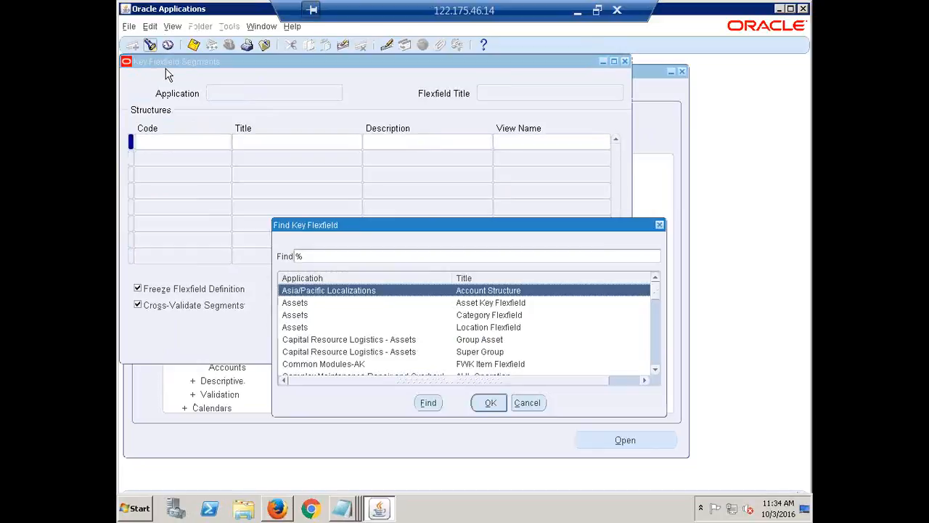
{"action": "type", "text": "general Ledger"}
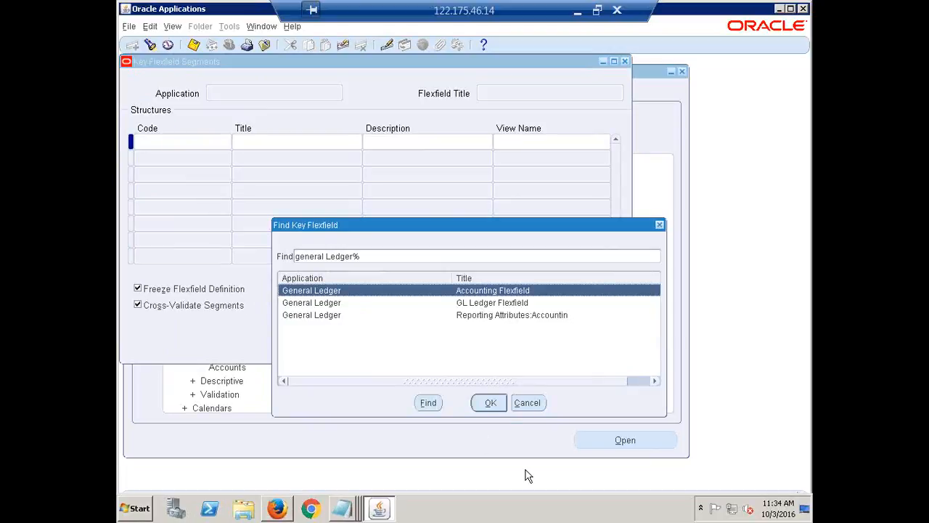
{"action": "left_click", "coordinate": [495, 402]}
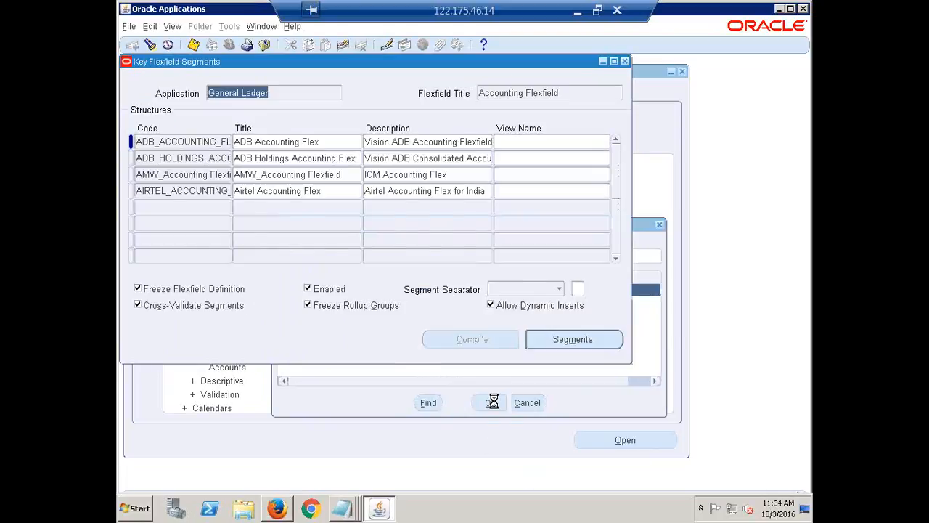
Find the HCL Accounting Flexfield structure and load it in the structures list
{"action": "left_click", "coordinate": [186, 191]}
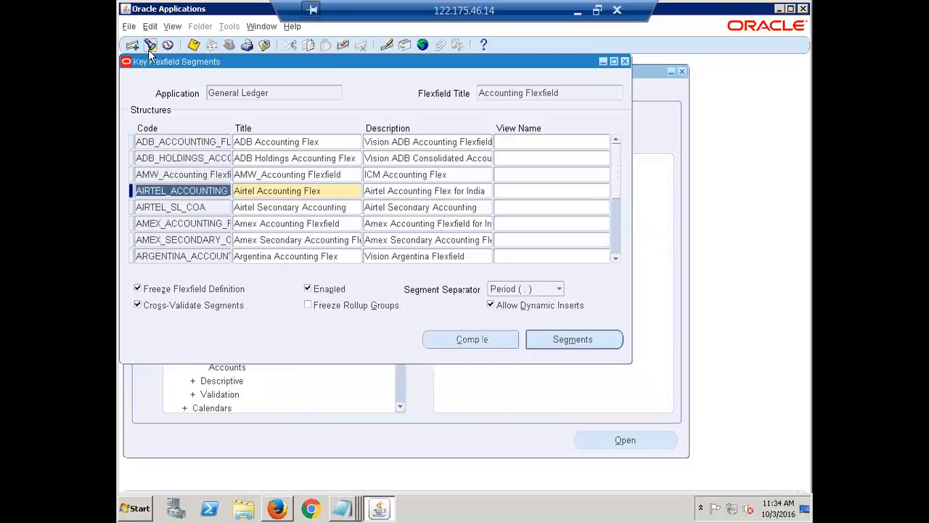
{"action": "left_click", "coordinate": [150, 48]}
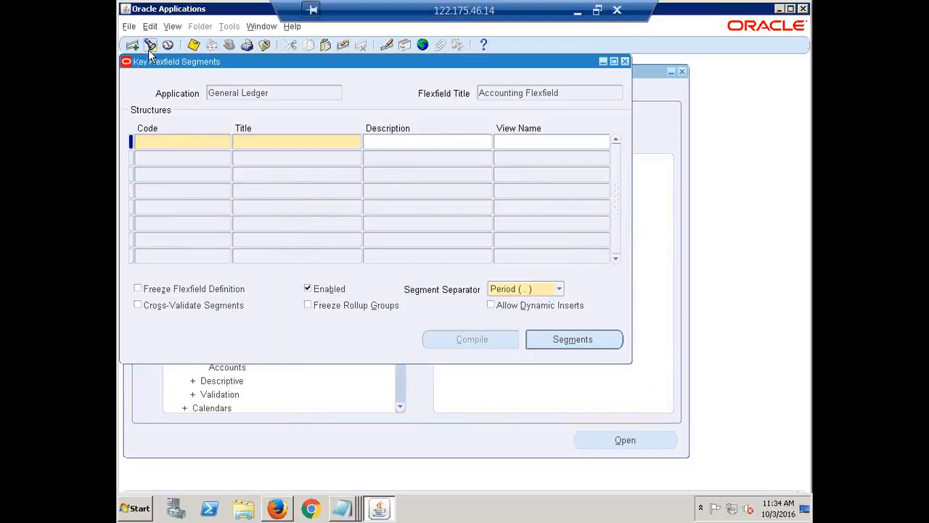
{"action": "left_click", "coordinate": [149, 47]}
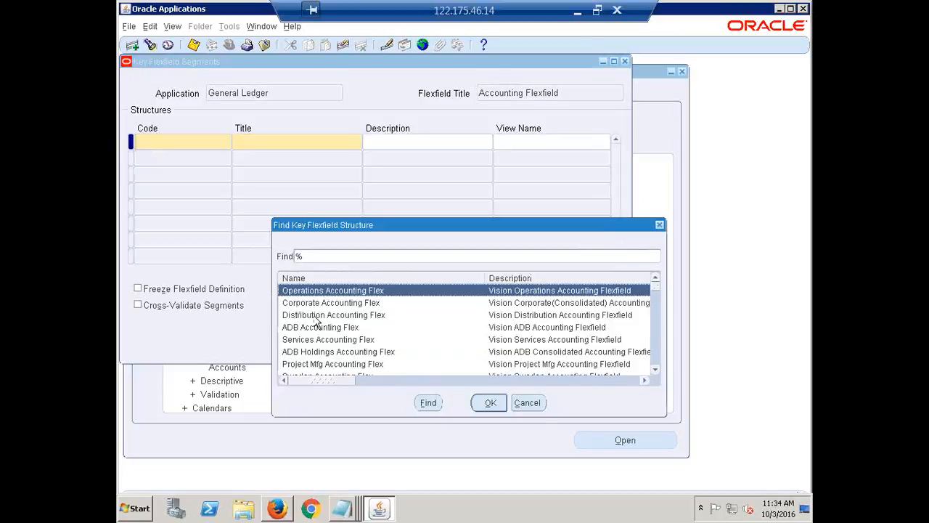
{"action": "type", "text": "h"}
{"action": "key", "text": "Down"}
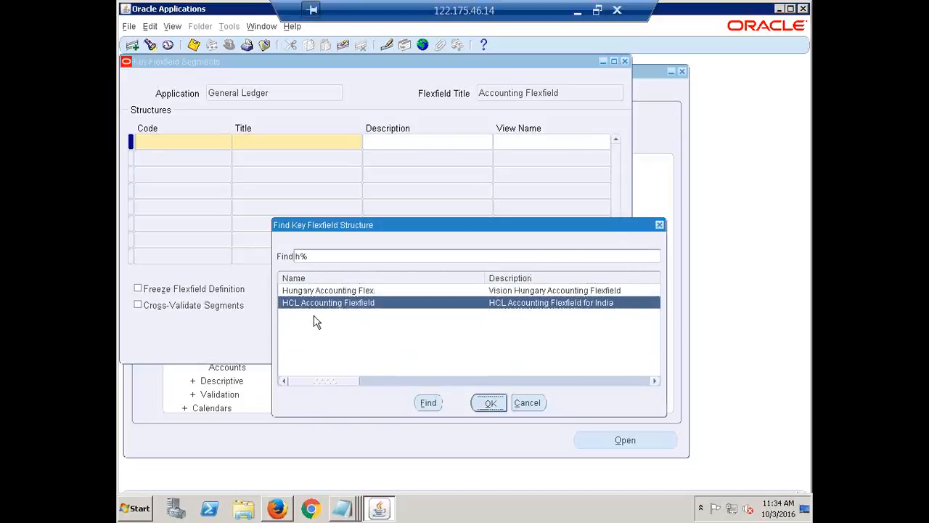
{"action": "key", "text": "Return"}
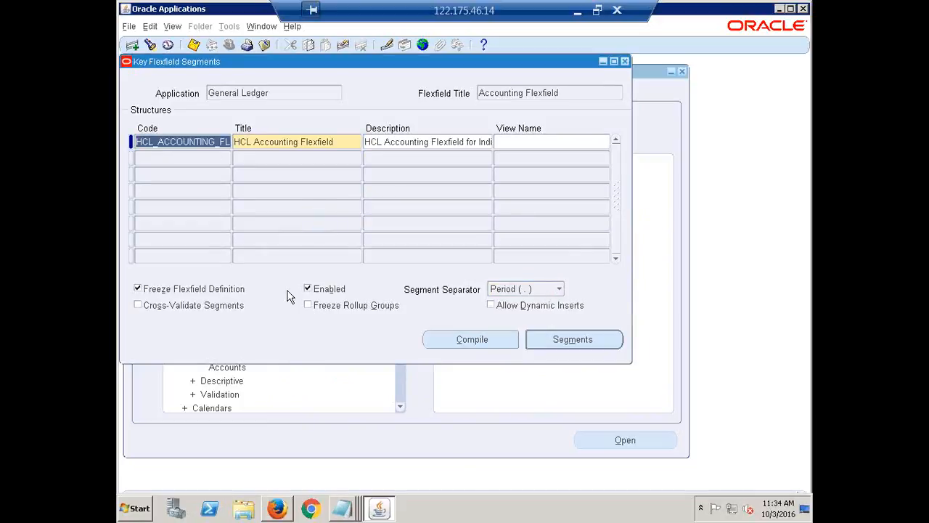
Compile the HCL Accounting Flexfield structure twice and acknowledge each compilation note
{"action": "left_click", "coordinate": [465, 341]}
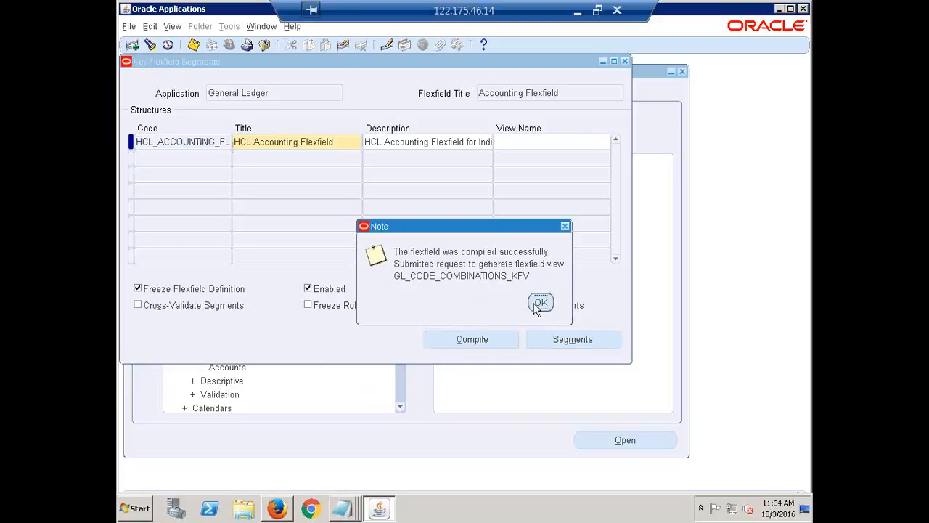
{"action": "left_click", "coordinate": [538, 304]}
{"action": "left_click", "coordinate": [472, 341]}
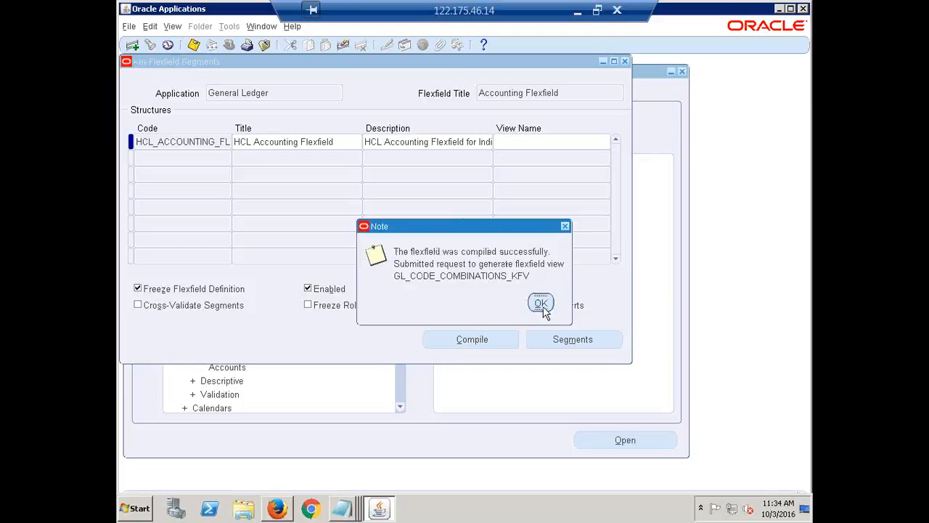
{"action": "left_click", "coordinate": [539, 303]}
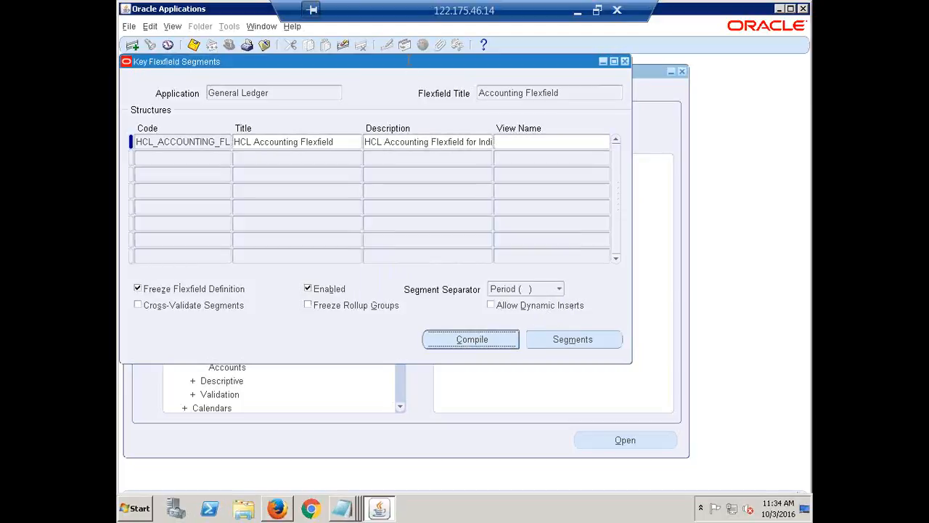
View the concurrent requests and refresh the list until the flexfield compilation and view generator requests finish
{"action": "key", "text": "alt+v"}
{"action": "key", "text": "r"}
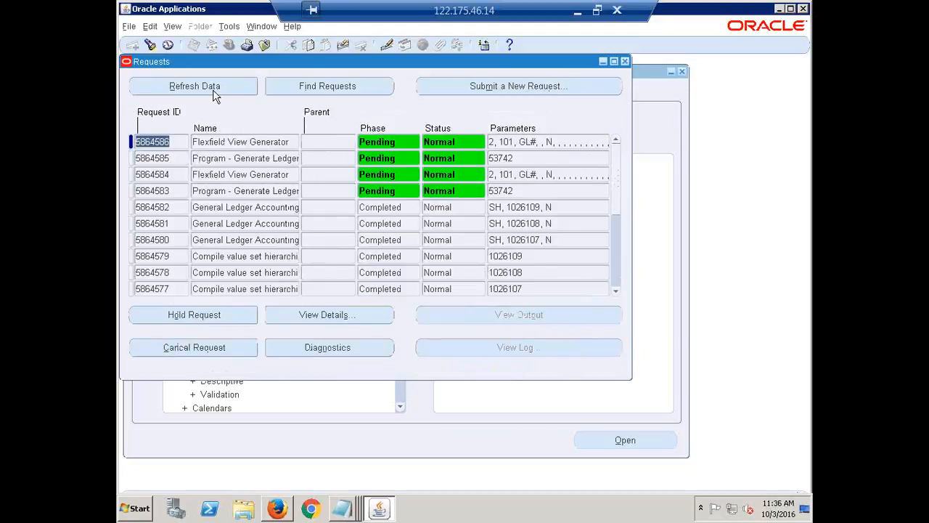
{"action": "left_click", "coordinate": [202, 82]}
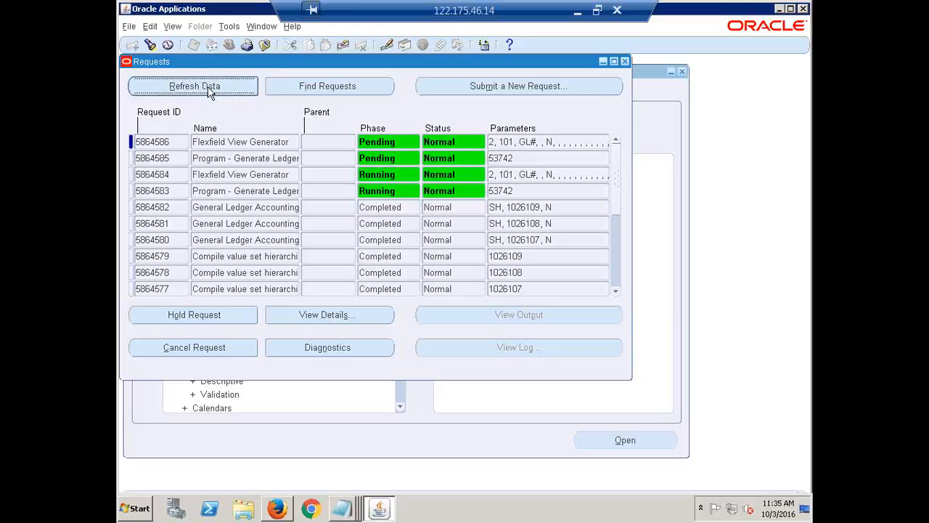
{"action": "left_click", "coordinate": [208, 86]}
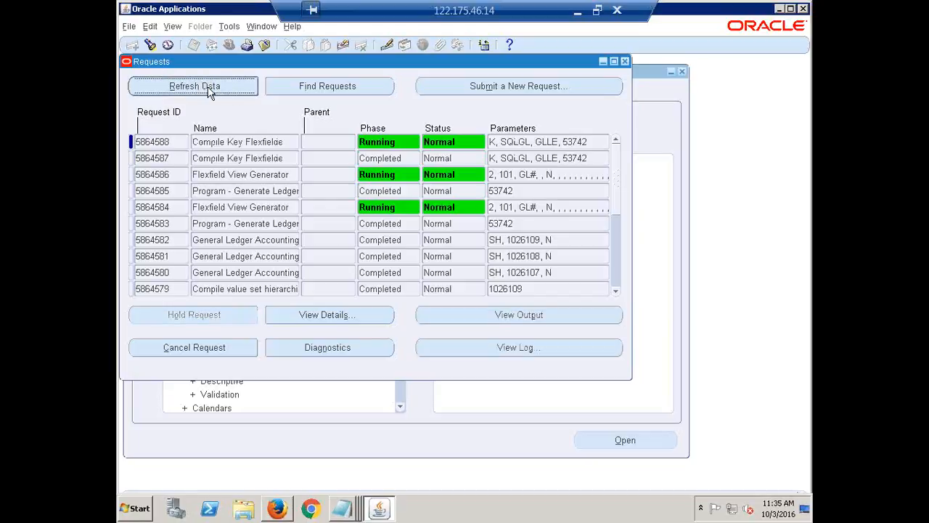
{"action": "left_click", "coordinate": [208, 89]}
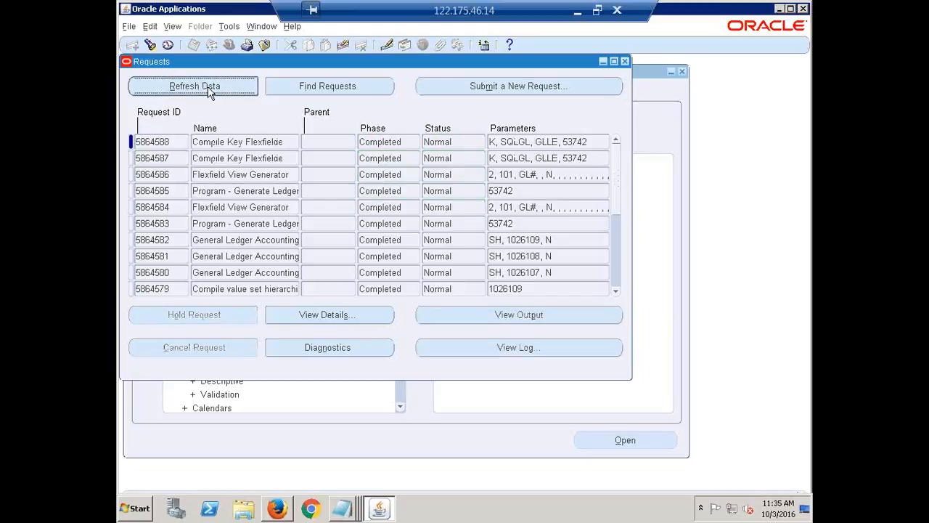
Close the Requests and Key Flexfield Segments windows and collapse the whole navigator function tree
{"action": "left_click", "coordinate": [625, 61]}
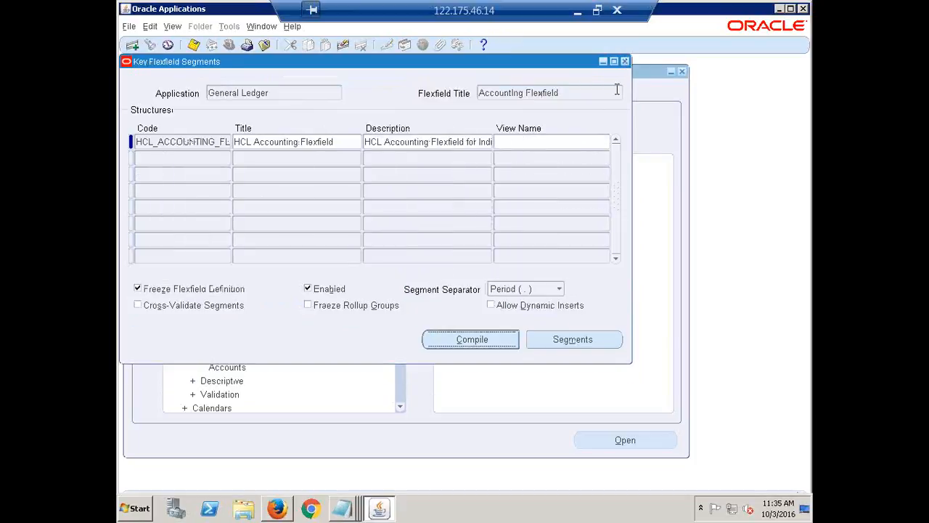
{"action": "left_click", "coordinate": [626, 61]}
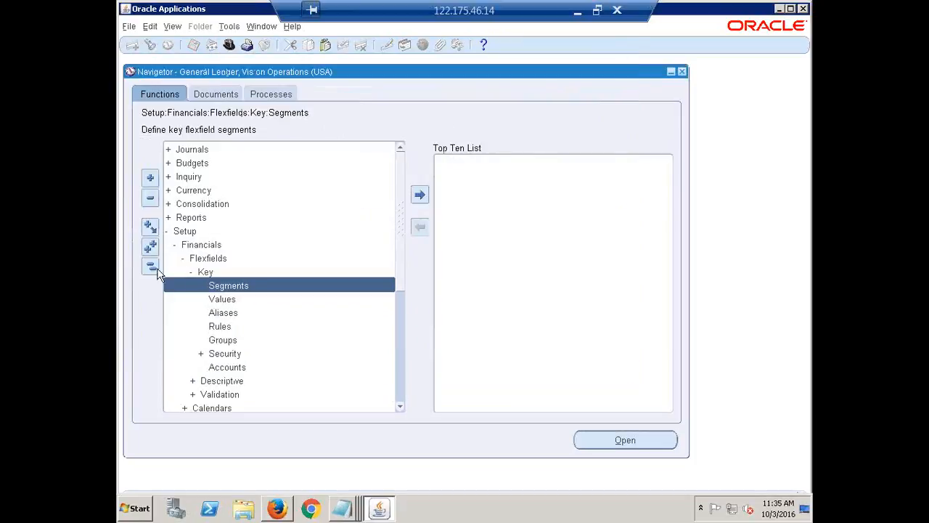
{"action": "left_click", "coordinate": [149, 267]}
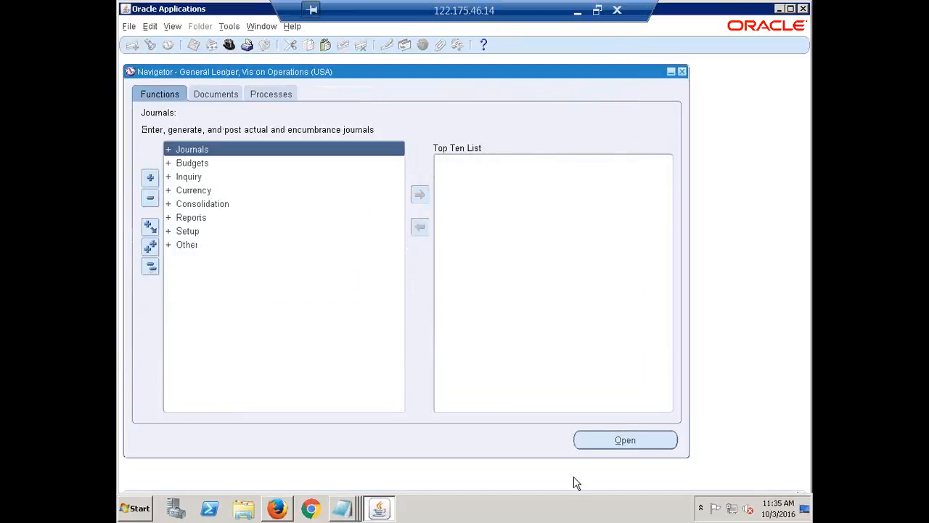
Switch to Accounting Setup Manager in Firefox, cancel the failed ledger update, and reopen Ledger Options of HCL India Primary Ledger for update
{"action": "left_click", "coordinate": [379, 508]}
{"action": "left_click", "coordinate": [379, 509]}
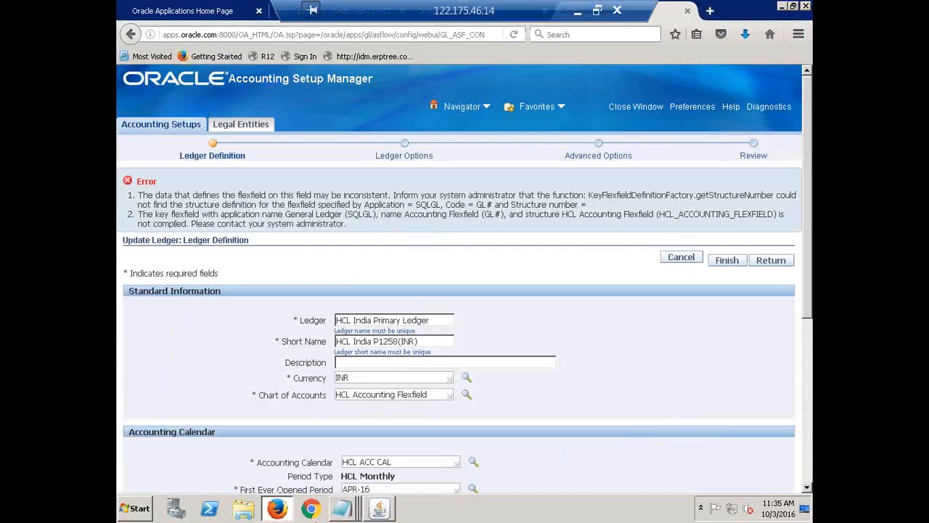
{"action": "left_click", "coordinate": [278, 510]}
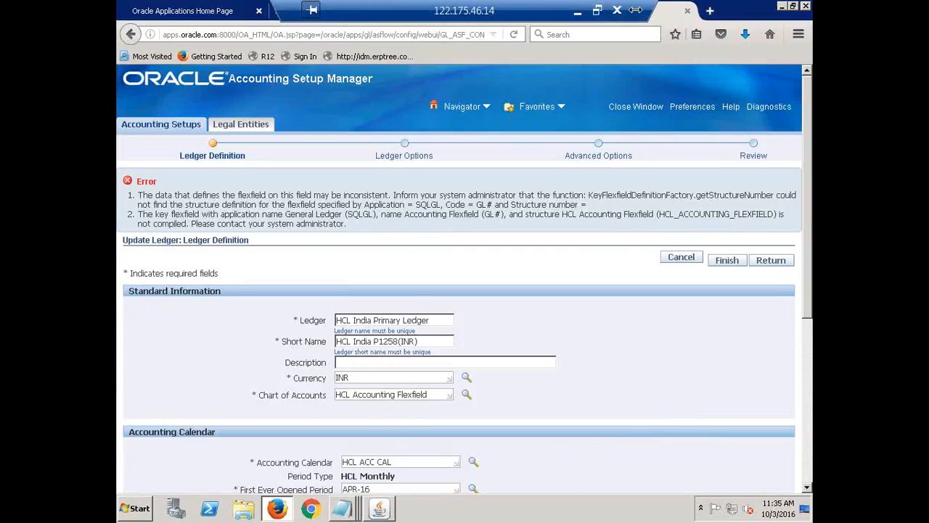
{"action": "left_click", "coordinate": [678, 262]}
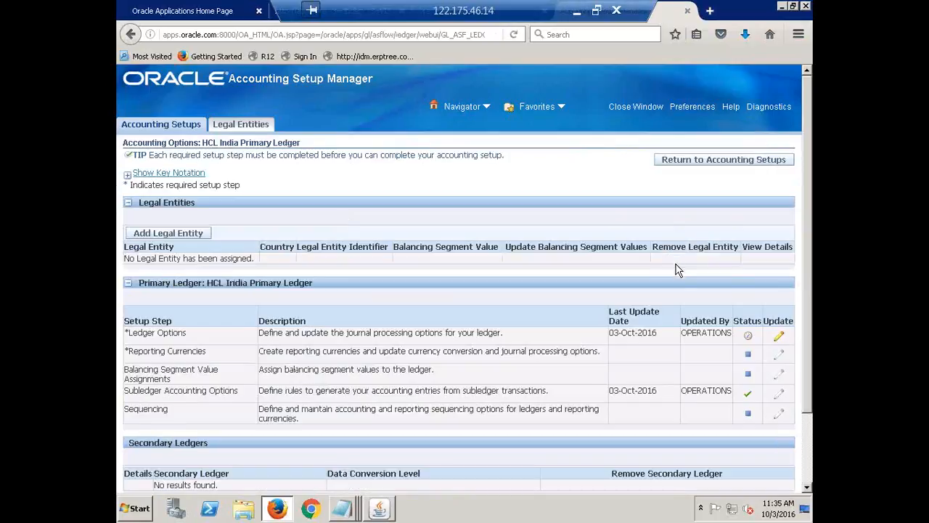
{"action": "left_click", "coordinate": [780, 336]}
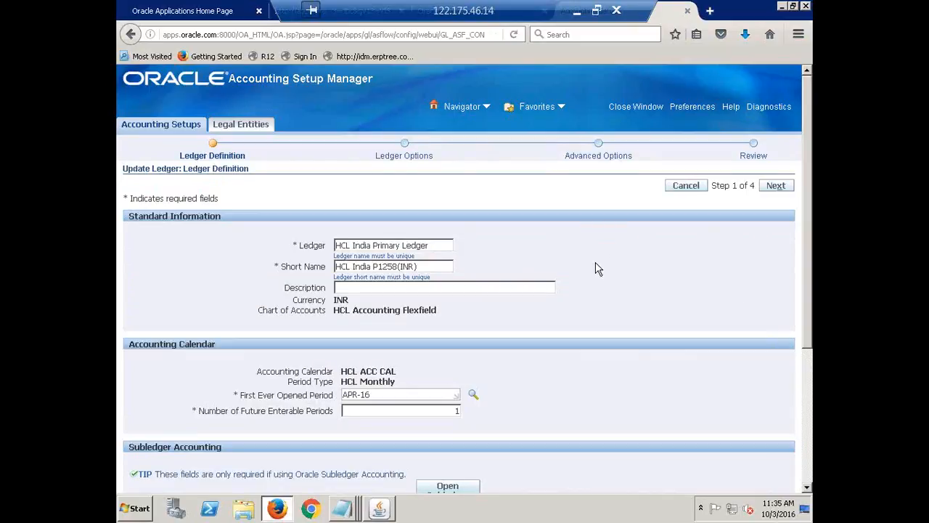
Review the Ledger Definition page, examining the ledger name, short name, accounting calendar and subledger accounting settings
{"action": "left_click", "coordinate": [429, 245]}
{"action": "scroll", "coordinate": [434, 244], "scroll_direction": "down", "scroll_amount": 3}
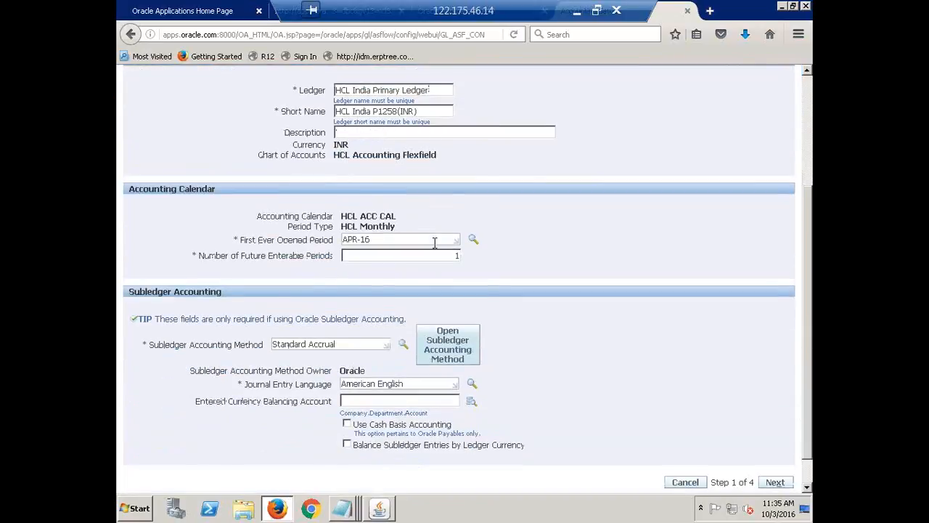
{"action": "scroll", "coordinate": [434, 244], "scroll_direction": "up", "scroll_amount": 3}
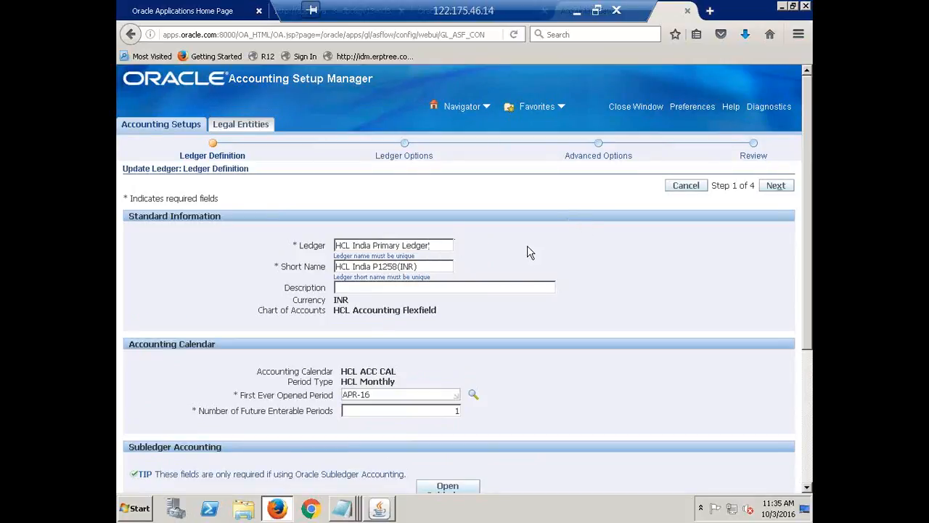
{"action": "scroll", "coordinate": [518, 234], "scroll_direction": "down", "scroll_amount": 2}
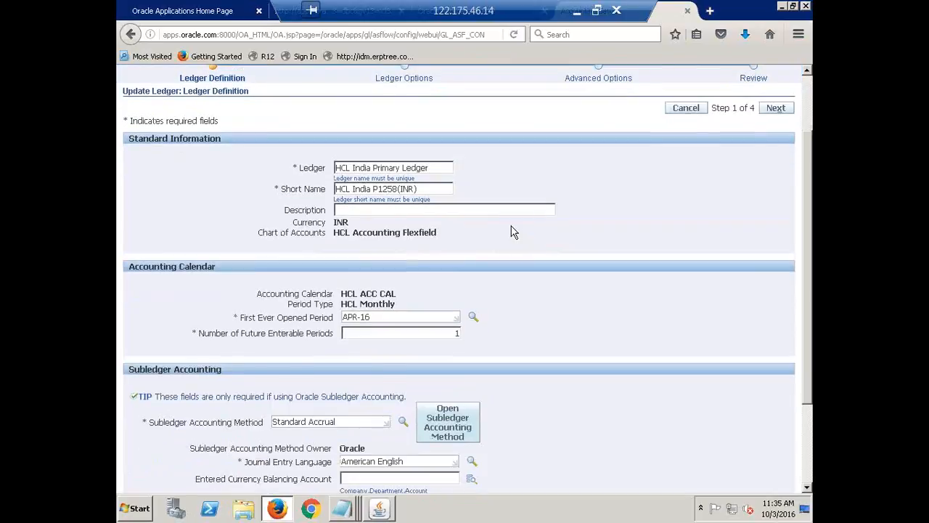
{"action": "left_click_drag", "start_coordinate": [435, 168], "coordinate": [313, 178]}
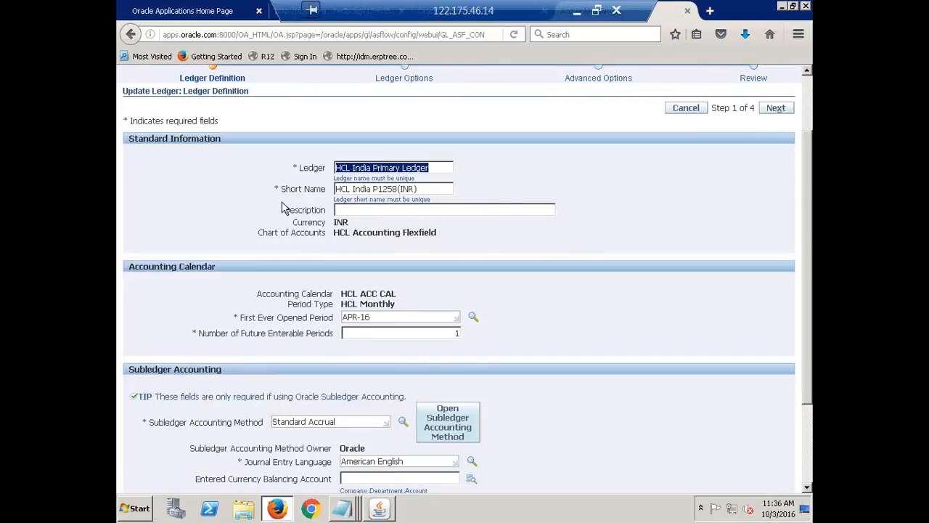
{"action": "left_click", "coordinate": [358, 193]}
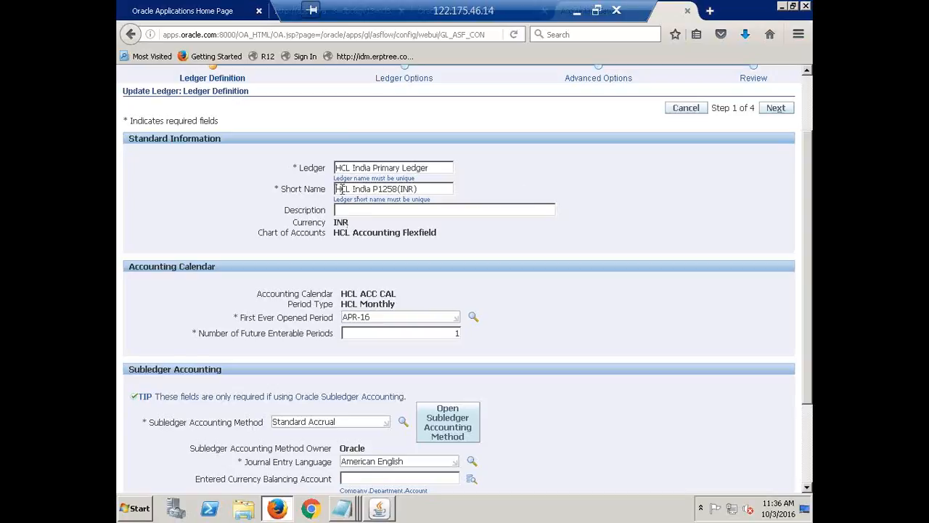
{"action": "left_click_drag", "start_coordinate": [338, 188], "coordinate": [376, 188]}
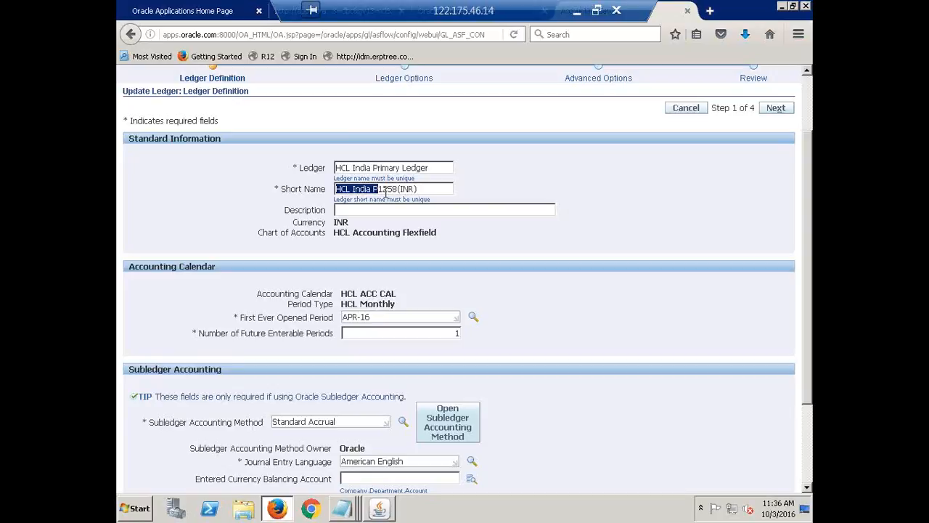
{"action": "left_click", "coordinate": [381, 189]}
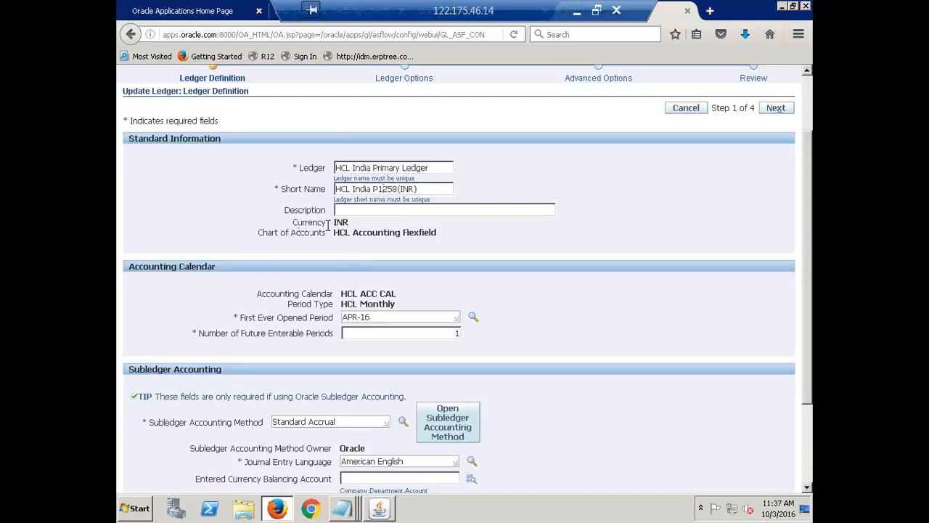
Review the ledger's currency, chart of accounts, accounting calendar and subledger accounting method on the Ledger Definition page
{"action": "left_click_drag", "start_coordinate": [334, 222], "coordinate": [349, 222]}
{"action": "left_click", "coordinate": [350, 221]}
{"action": "left_click_drag", "start_coordinate": [334, 232], "coordinate": [475, 232]}
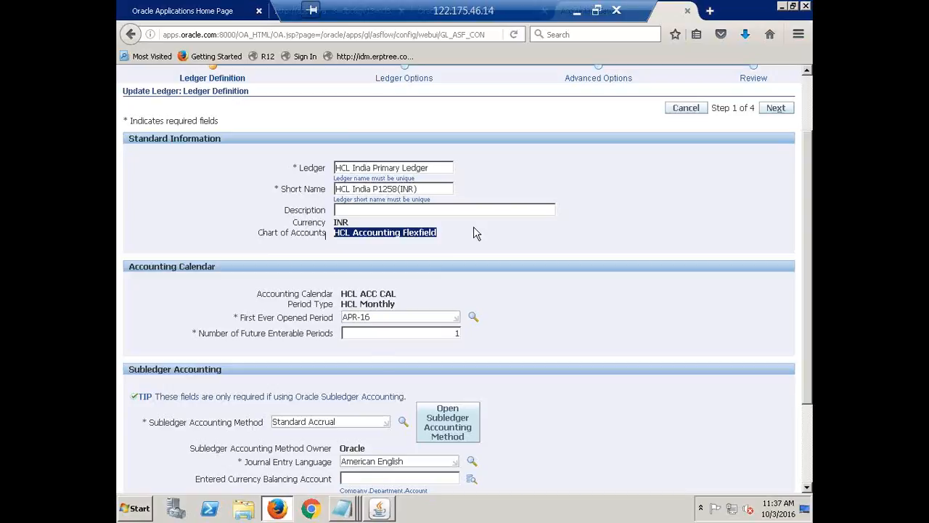
{"action": "left_click", "coordinate": [476, 232]}
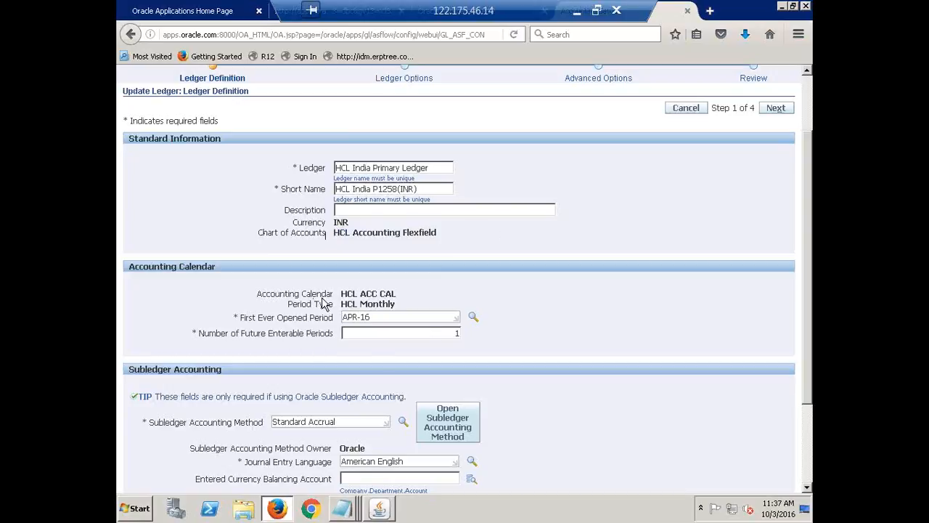
{"action": "left_click_drag", "start_coordinate": [322, 299], "coordinate": [403, 294]}
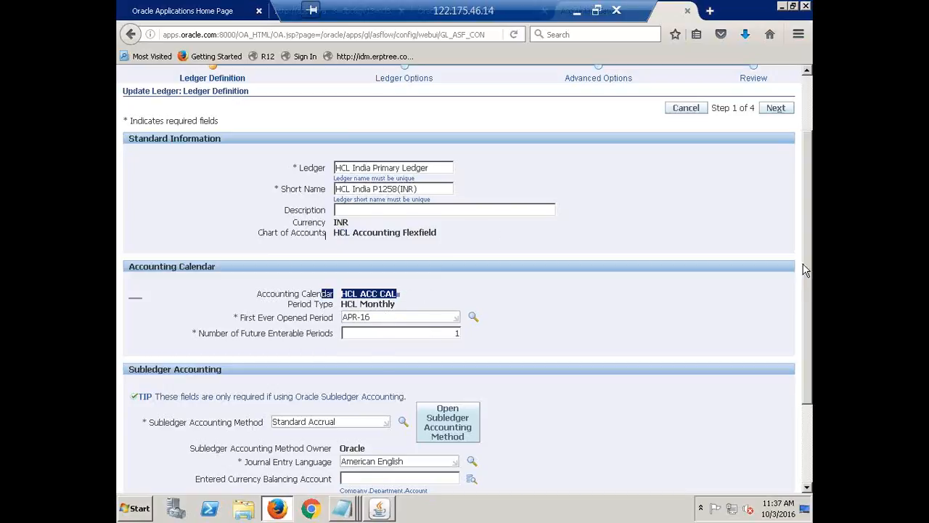
{"action": "left_click", "coordinate": [648, 310]}
{"action": "scroll", "coordinate": [646, 305], "scroll_direction": "down", "scroll_amount": 3}
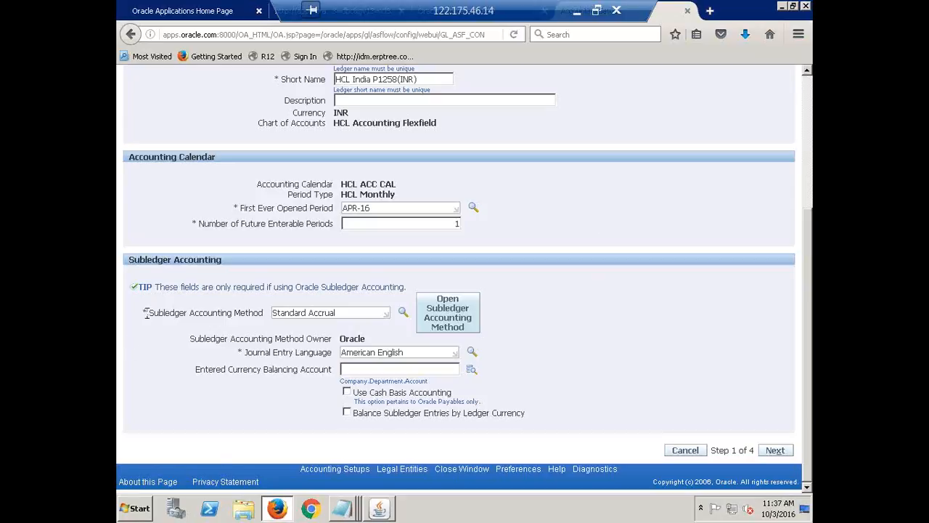
{"action": "left_click", "coordinate": [352, 313]}
{"action": "left_click_drag", "start_coordinate": [348, 313], "coordinate": [252, 314]}
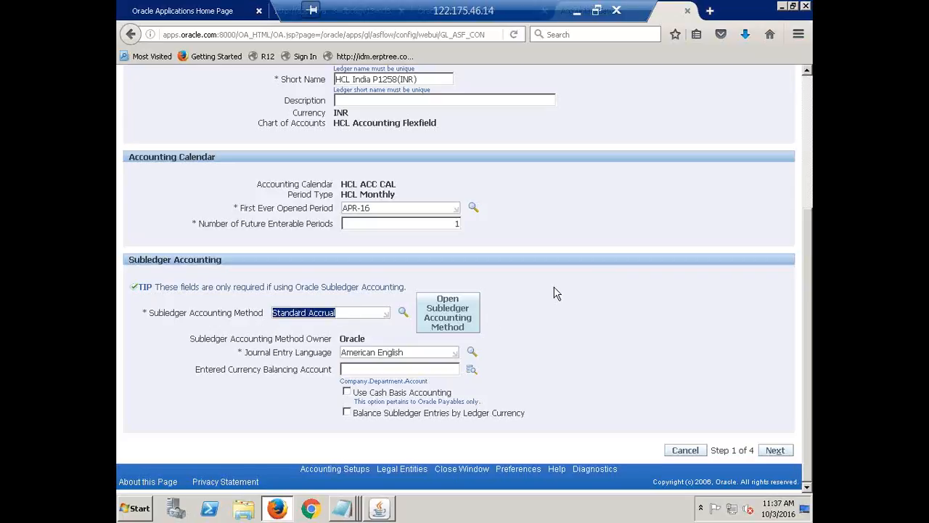
{"action": "left_click", "coordinate": [410, 330]}
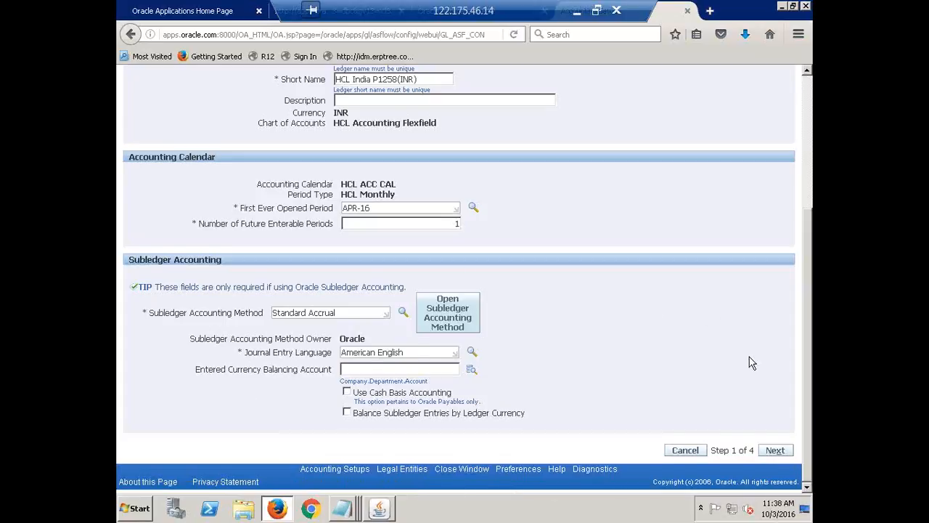
Advance to the Ledger Options page and open the Retained Earnings Account search, moving its window clear of the page header
{"action": "scroll", "coordinate": [749, 356], "scroll_direction": "up", "scroll_amount": 3}
{"action": "scroll", "coordinate": [750, 357], "scroll_direction": "up", "scroll_amount": 2}
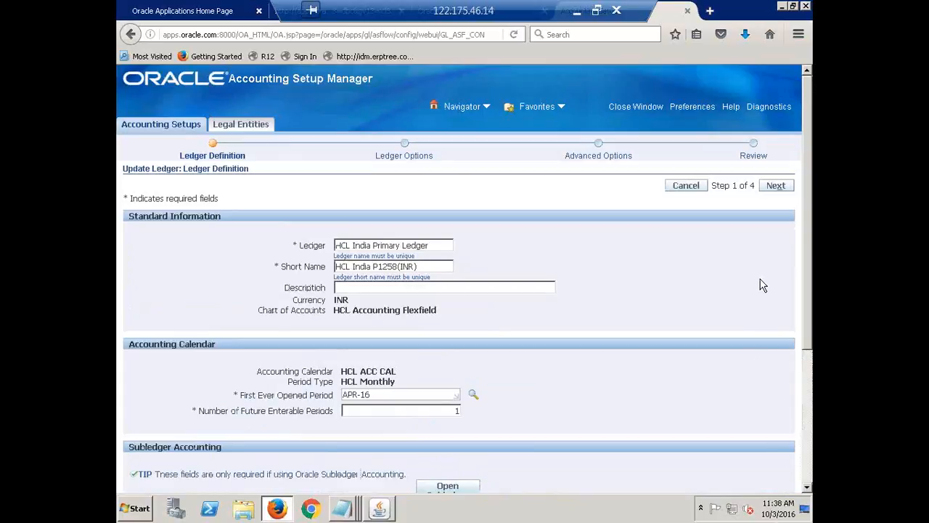
{"action": "left_click", "coordinate": [775, 186]}
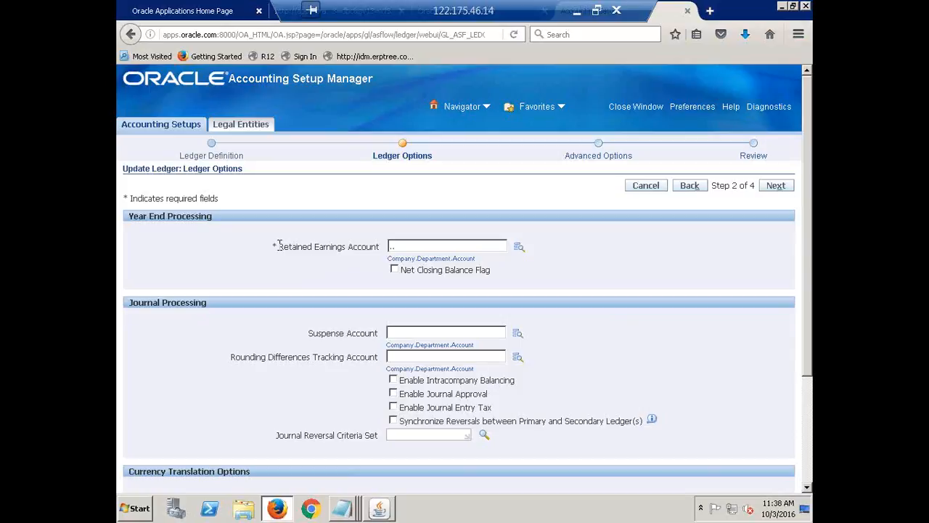
{"action": "left_click", "coordinate": [519, 250]}
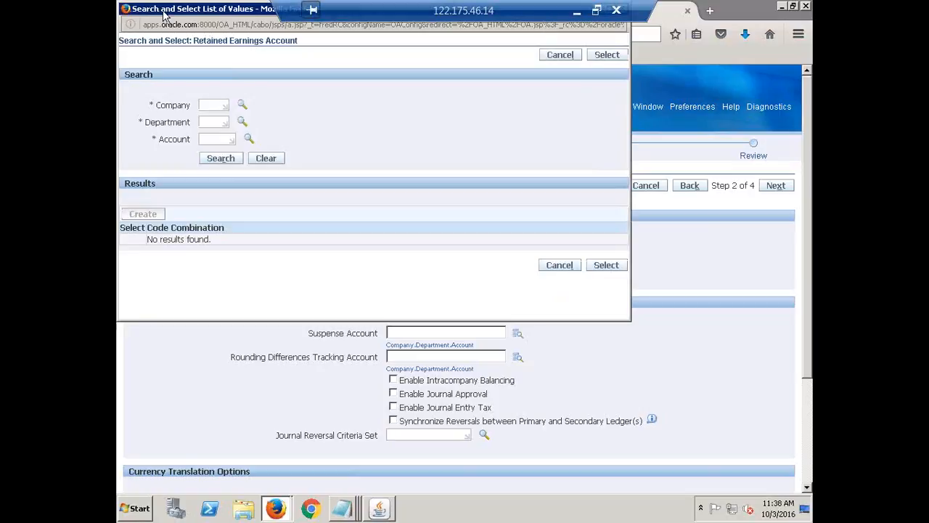
{"action": "left_click_drag", "start_coordinate": [165, 15], "coordinate": [262, 109]}
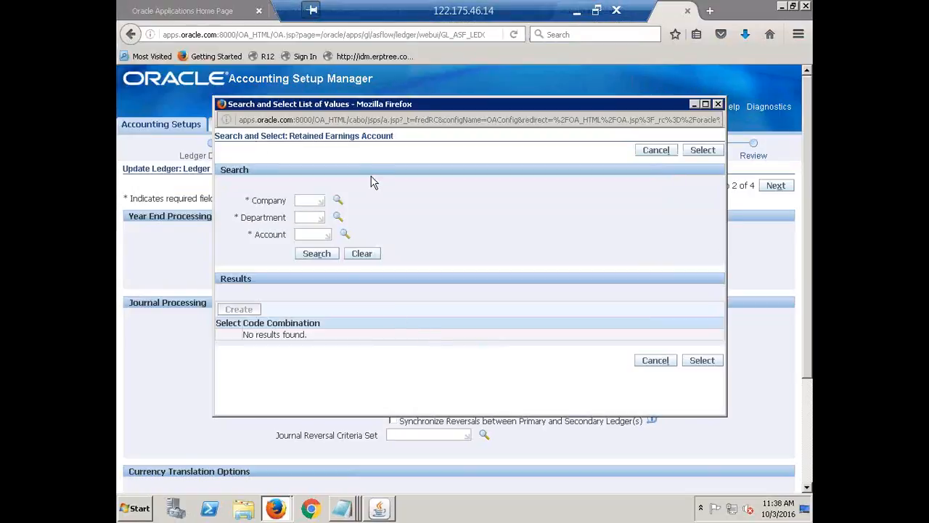
Examine the Company, Department and Account segments required by the Retained Earnings Account search
{"action": "left_click", "coordinate": [317, 196]}
{"action": "triple_click", "coordinate": [261, 204]}
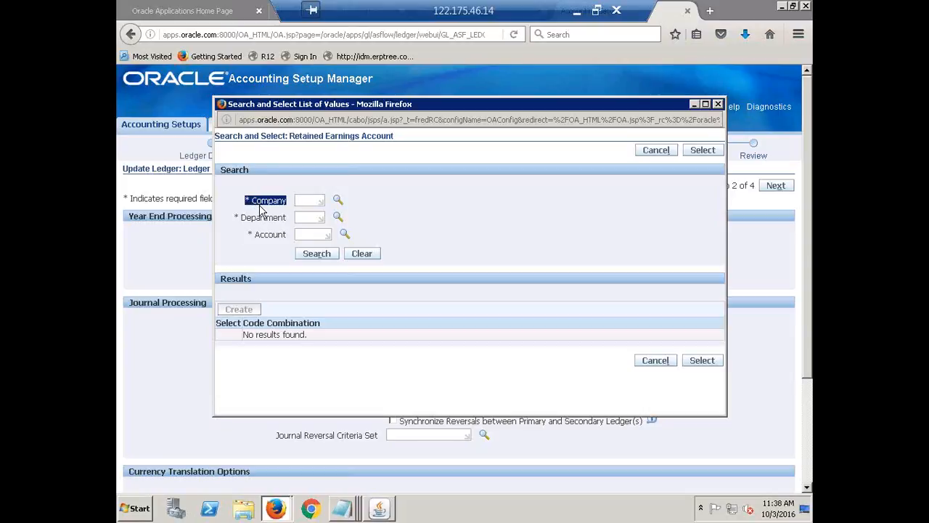
{"action": "double_click", "coordinate": [263, 218]}
{"action": "double_click", "coordinate": [270, 239]}
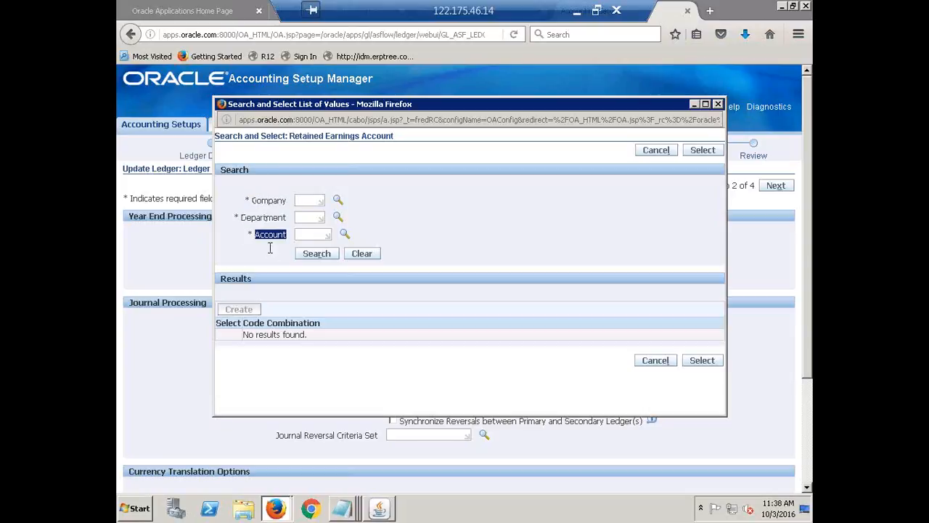
{"action": "double_click", "coordinate": [263, 203]}
{"action": "double_click", "coordinate": [263, 217]}
{"action": "left_click", "coordinate": [265, 233]}
{"action": "double_click", "coordinate": [284, 200]}
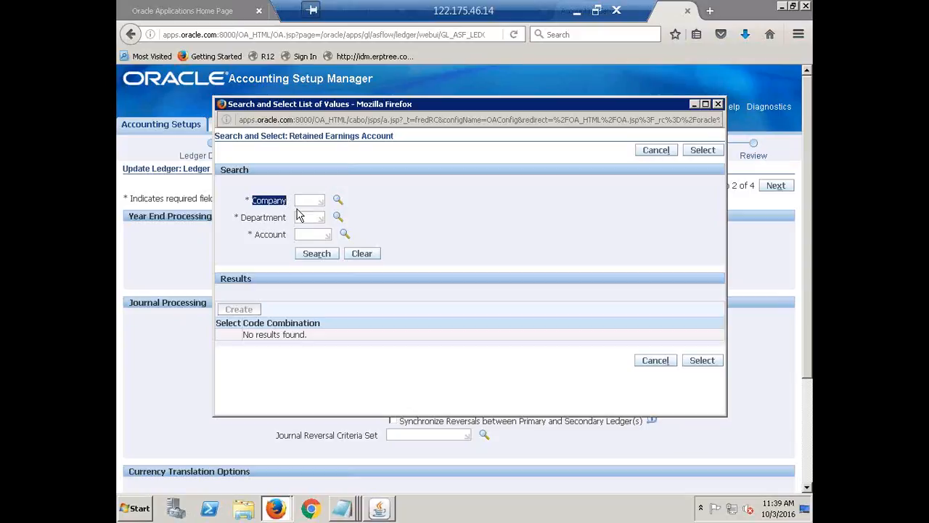
{"action": "left_click", "coordinate": [505, 240]}
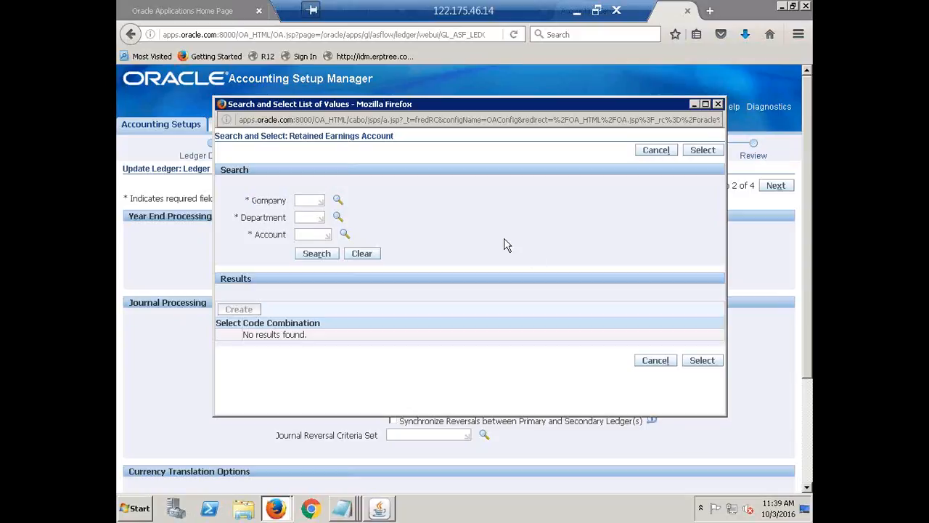
Choose company 1000 (HCL Financial Services) and department 1000 (Finance) for the retained earnings account
{"action": "left_click", "coordinate": [338, 203]}
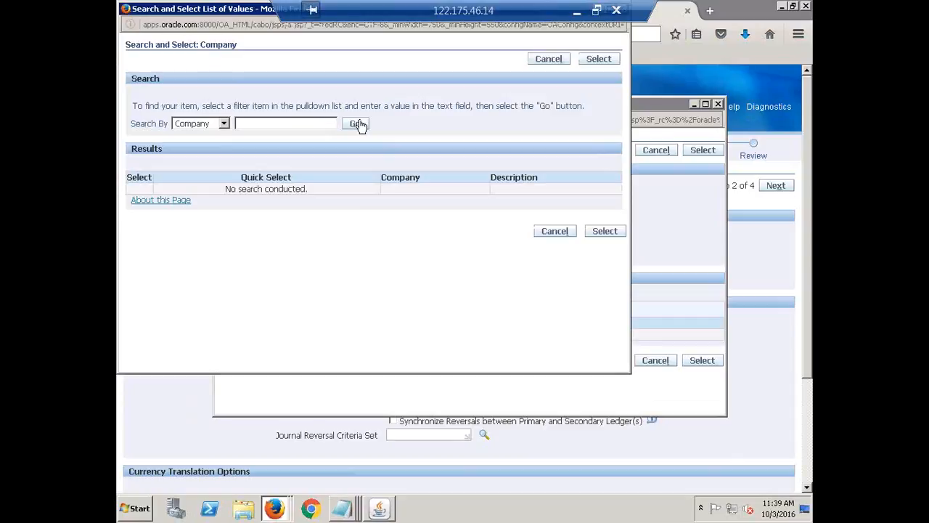
{"action": "left_click", "coordinate": [359, 125]}
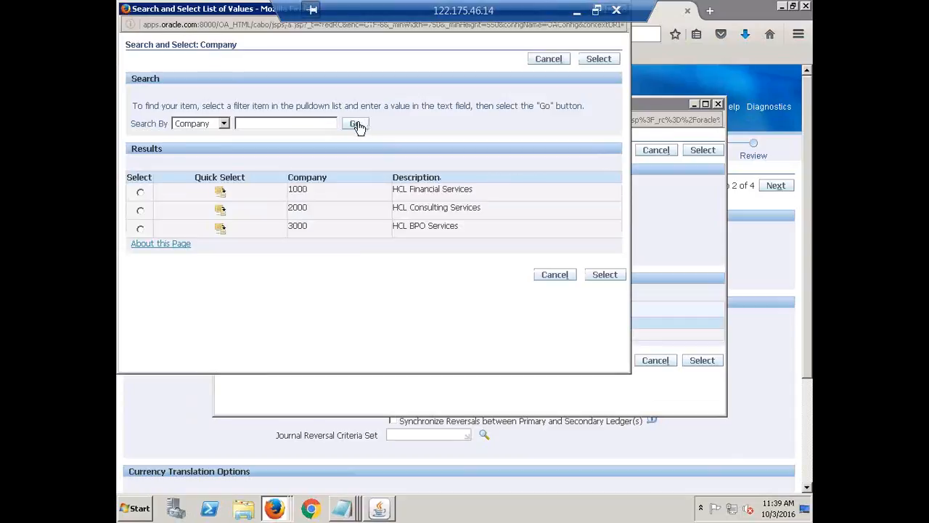
{"action": "left_click", "coordinate": [220, 193]}
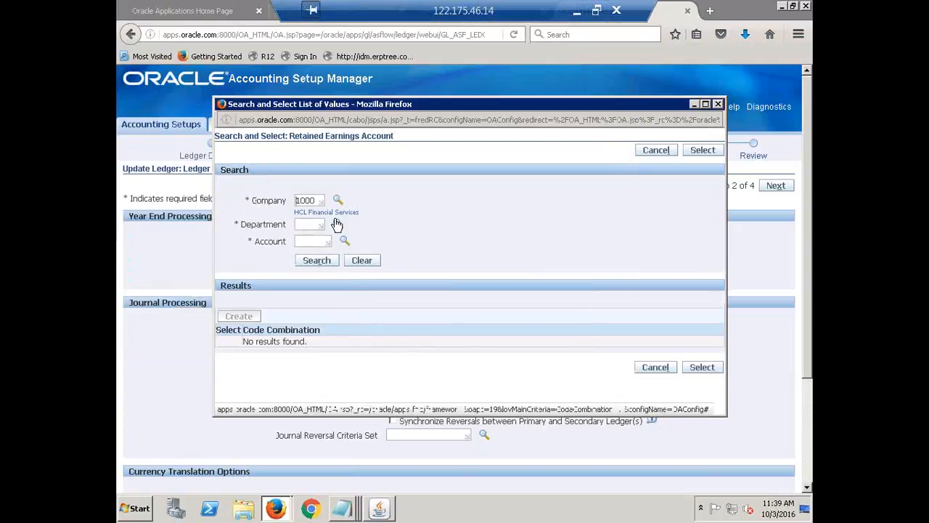
{"action": "left_click", "coordinate": [337, 227]}
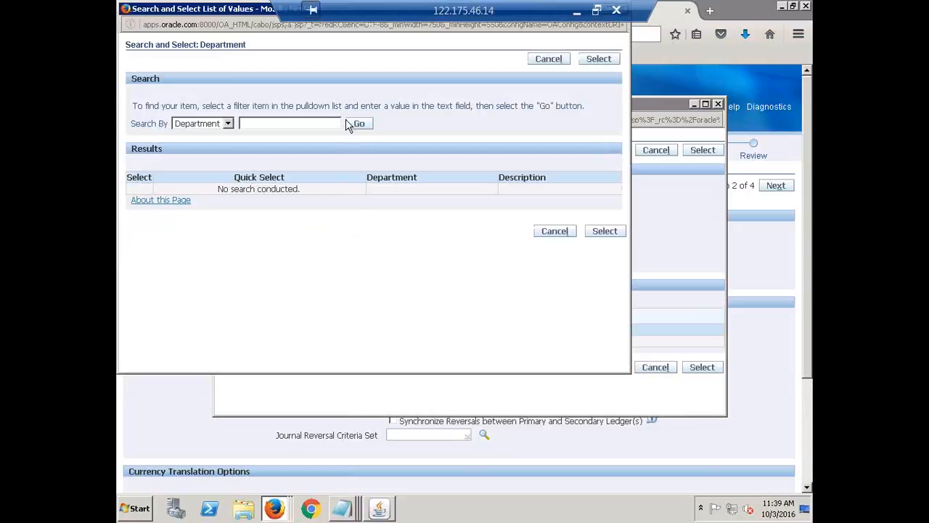
{"action": "left_click", "coordinate": [359, 123]}
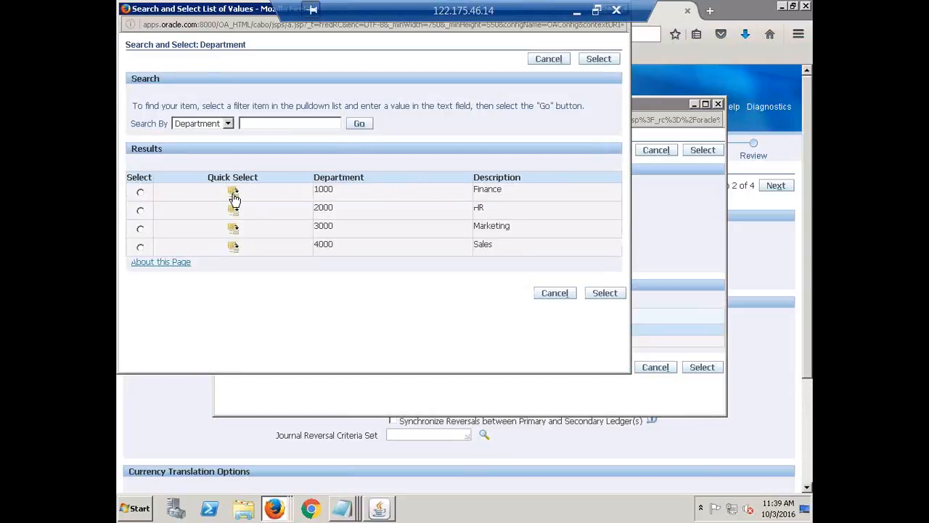
{"action": "left_click", "coordinate": [233, 193]}
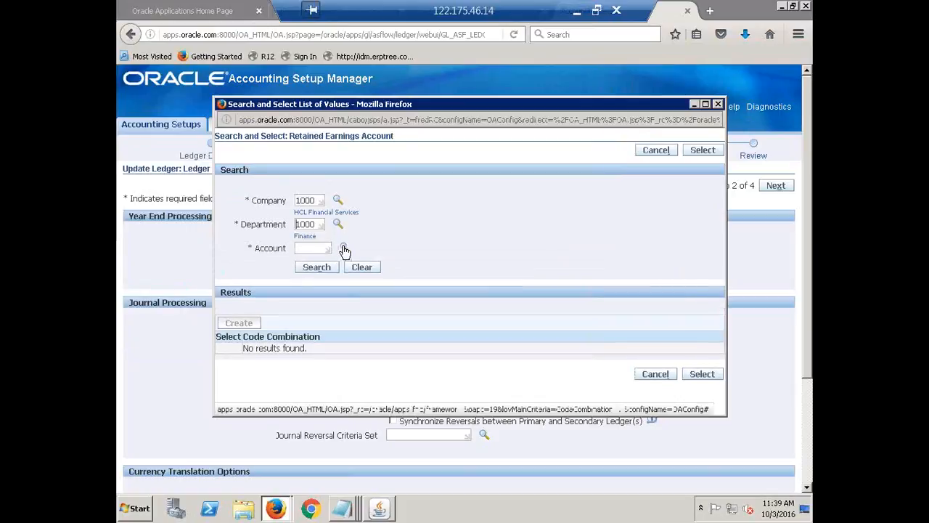
Look up the available accounts and choose 200000 (Retained Earnings) as the Account segment
{"action": "left_click", "coordinate": [344, 248]}
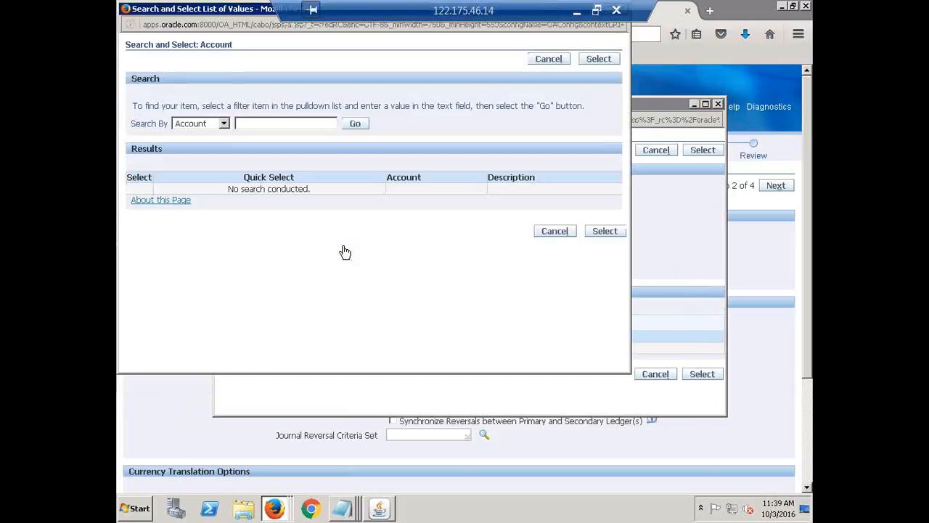
{"action": "left_click", "coordinate": [355, 125]}
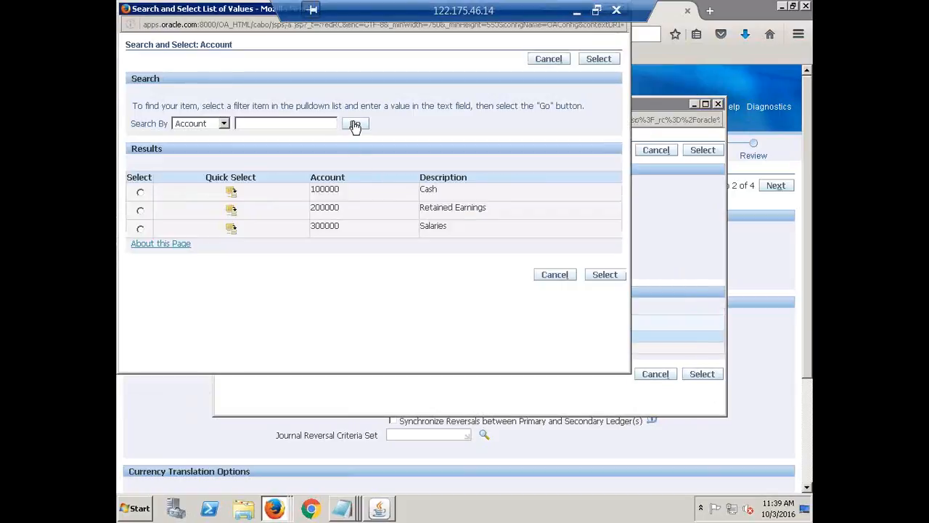
{"action": "left_click", "coordinate": [232, 211]}
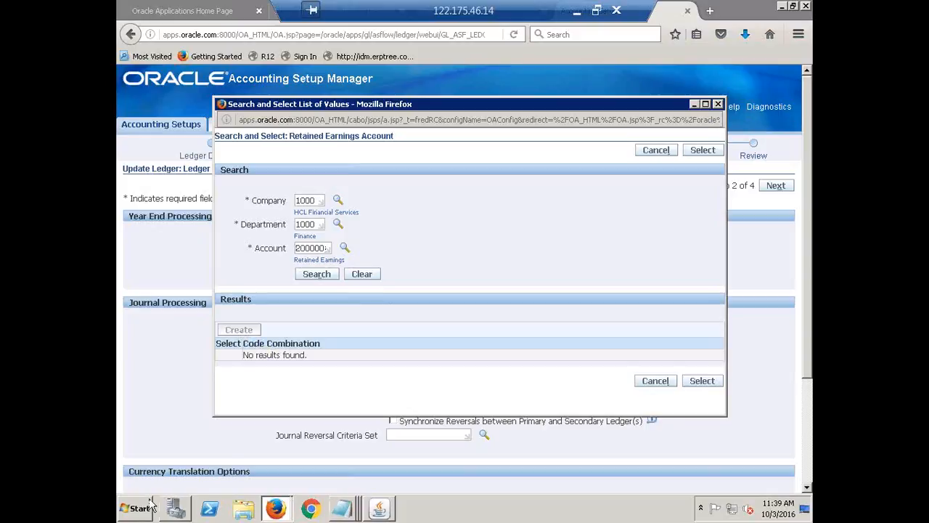
Switch to the Primary Ledger notes in Notepad and add 1000, 1000 and 200000 on separate lines below the accounting method
{"action": "left_click", "coordinate": [341, 508]}
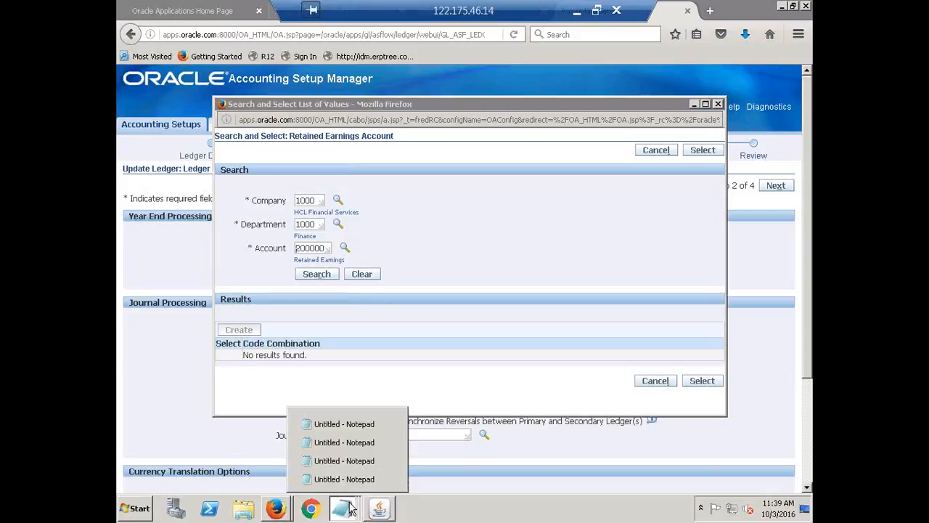
{"action": "left_click", "coordinate": [354, 436]}
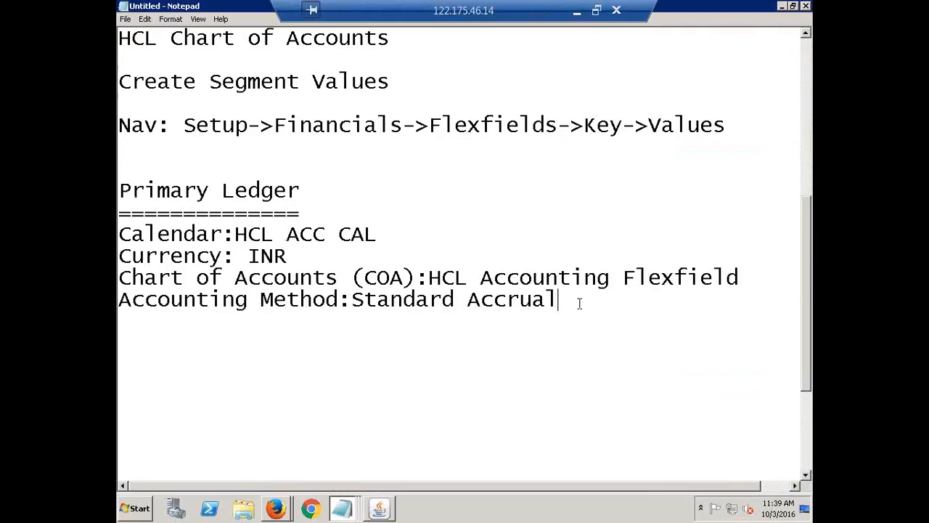
{"action": "key", "text": "Return"}
{"action": "key", "text": "Return"}
{"action": "key", "text": "Return"}
{"action": "type", "text": "1000"}
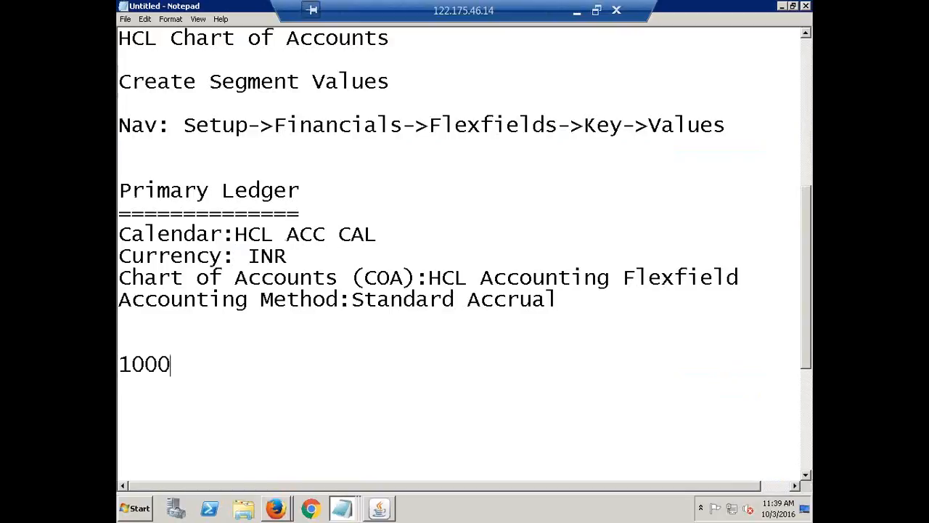
{"action": "key", "text": "Return"}
{"action": "type", "text": "1000"}
{"action": "key", "text": "Return"}
{"action": "type", "text": "200000"}
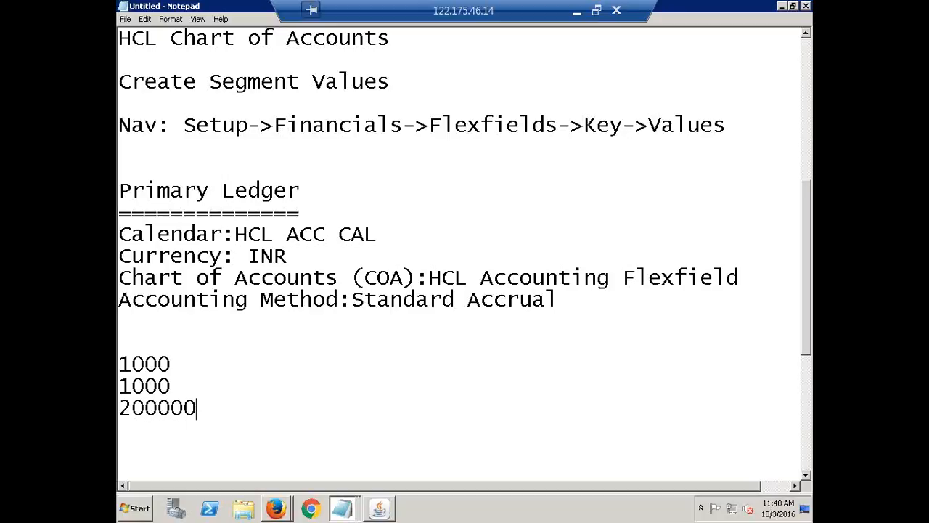
Check the chosen segment values in the Firefox Retained Earnings Account search and return to the Notepad notes
{"action": "key", "text": "alt+Tab"}
{"action": "key", "text": "Return"}
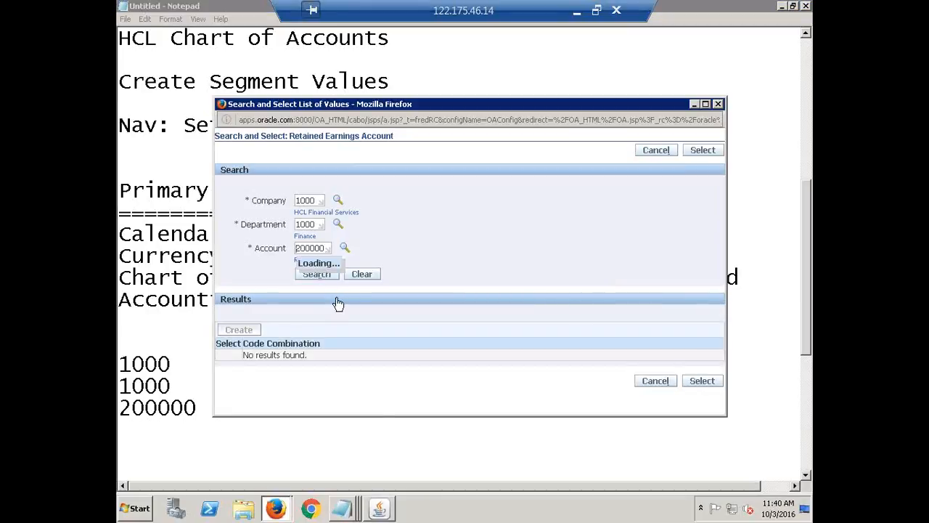
{"action": "key", "text": "alt+Tab"}
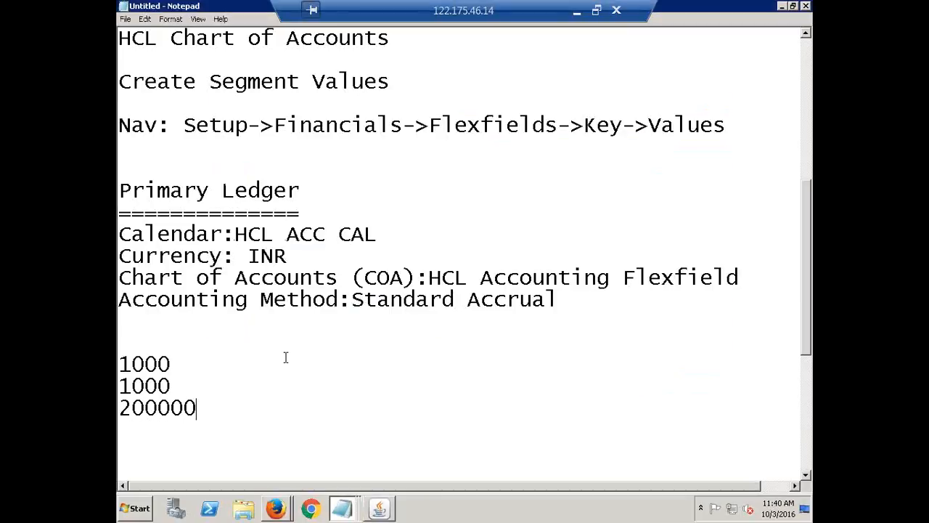
Write the combined code 1000.1000.200000 below the three segment values, leaving a blank line between them
{"action": "key", "text": "Return"}
{"action": "key", "text": "Return"}
{"action": "scroll", "coordinate": [329, 372], "scroll_direction": "down", "scroll_amount": 2}
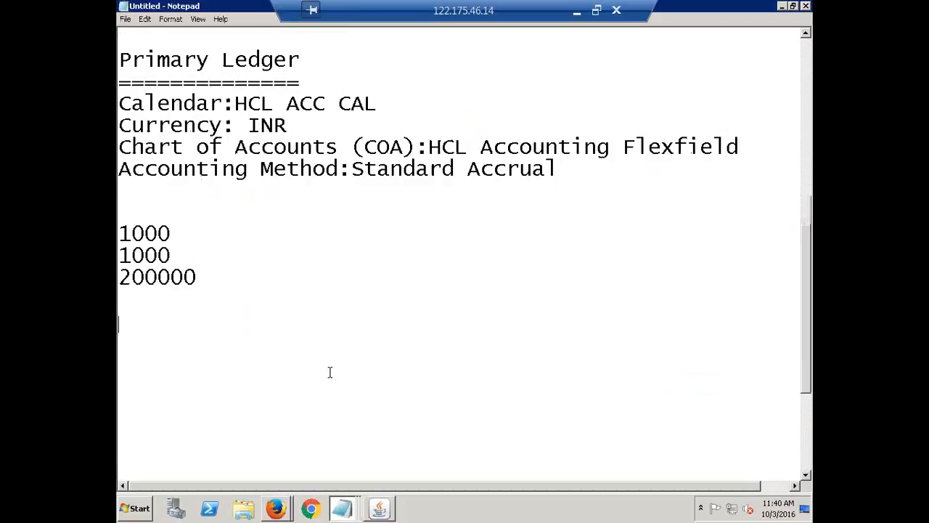
{"action": "scroll", "coordinate": [330, 372], "scroll_direction": "down", "scroll_amount": 1}
{"action": "type", "text": "1000"}
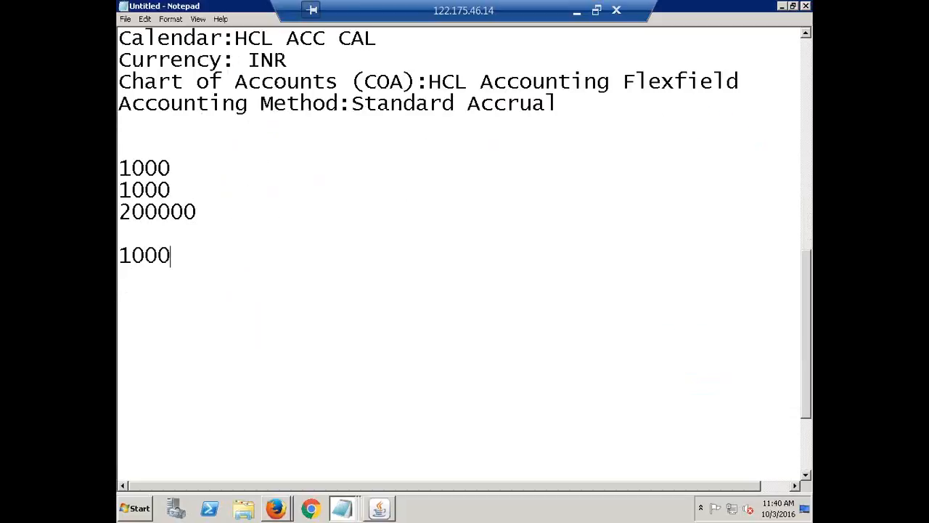
{"action": "type", "text": ".1000"}
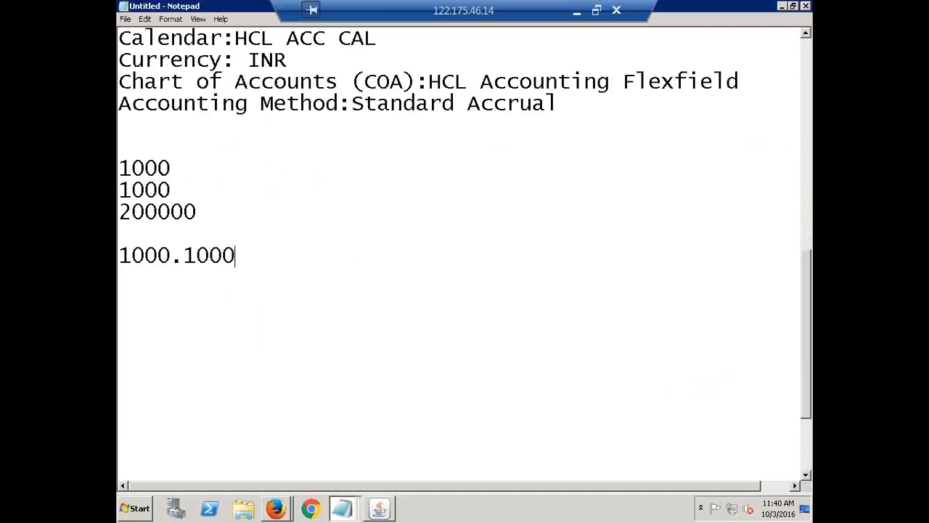
{"action": "type", "text": ".200000"}
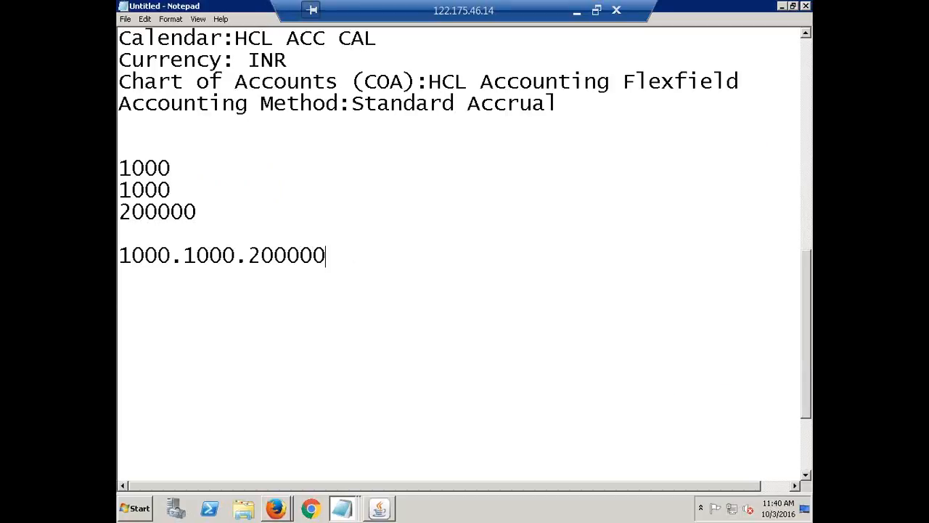
{"action": "type", "text": " - Code Co"}
Label the combined code with "- Code Combination" on the same line and highlight 1000.1000.200000
{"action": "type", "text": "mbination"}
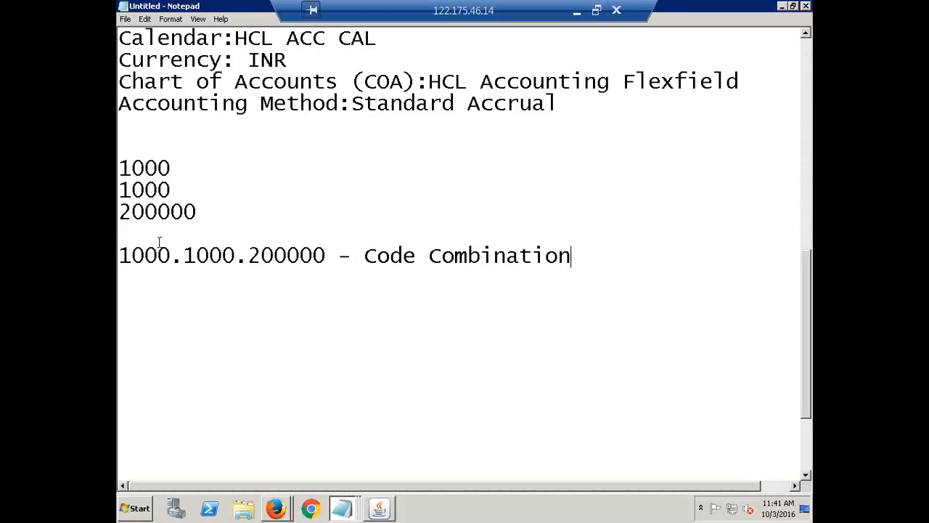
{"action": "left_click_drag", "start_coordinate": [119, 257], "coordinate": [329, 266]}
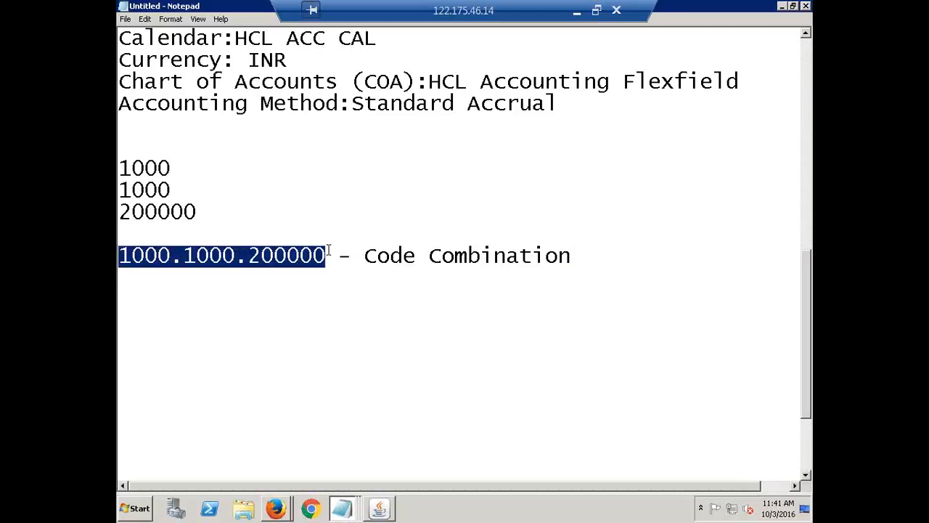
Copy the code 1000.1000.200000 to a new line below the labelled combination, leaving one blank line between them
{"action": "left_click", "coordinate": [327, 254]}
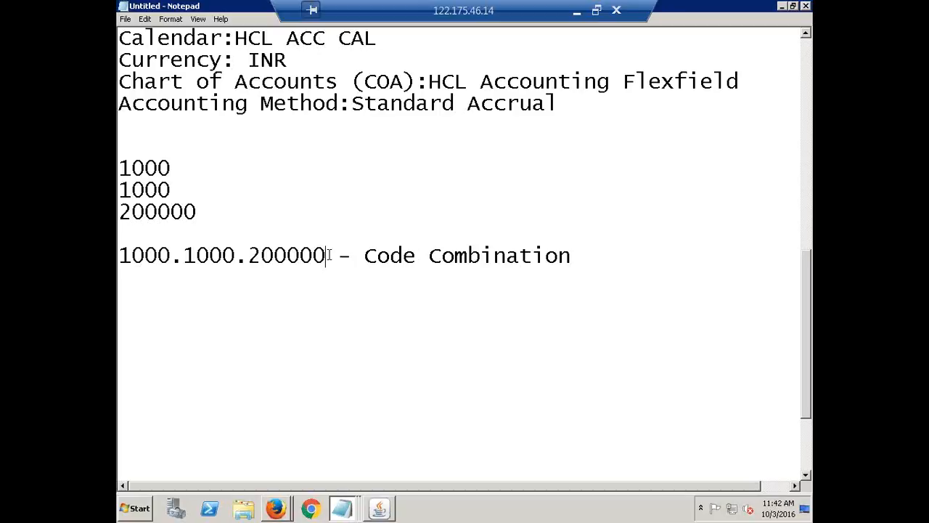
{"action": "left_click_drag", "start_coordinate": [327, 255], "coordinate": [119, 258]}
{"action": "key", "text": "ctrl+c"}
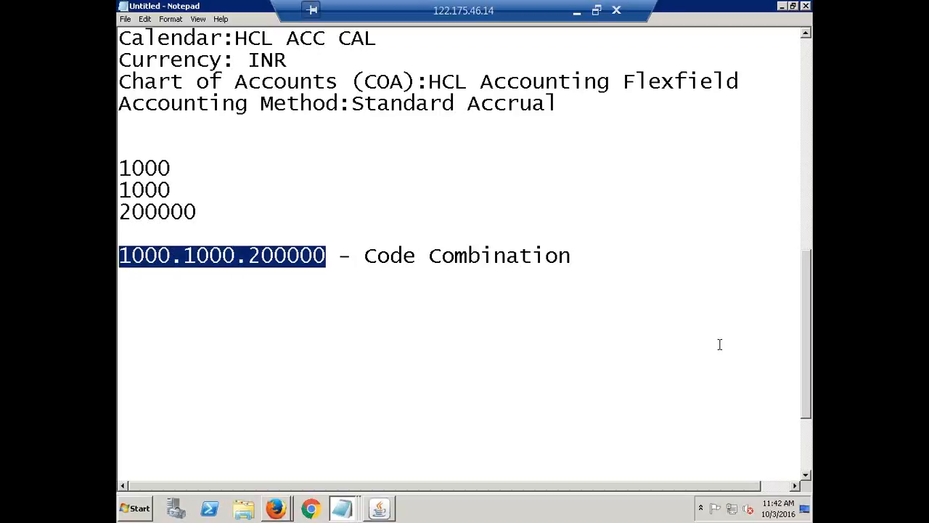
{"action": "left_click", "coordinate": [603, 259]}
{"action": "key", "text": "Return"}
{"action": "key", "text": "Return"}
{"action": "key", "text": "ctrl+v"}
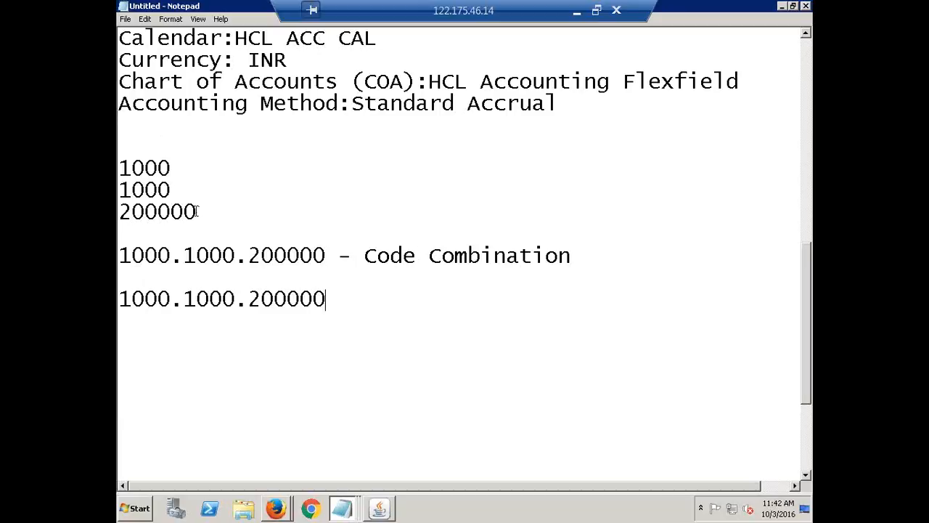
Delete the "1000.1000.200000 - Code Combination" line and the blank line above it, keeping the unlabelled copy of the code
{"action": "left_click_drag", "start_coordinate": [196, 212], "coordinate": [118, 167]}
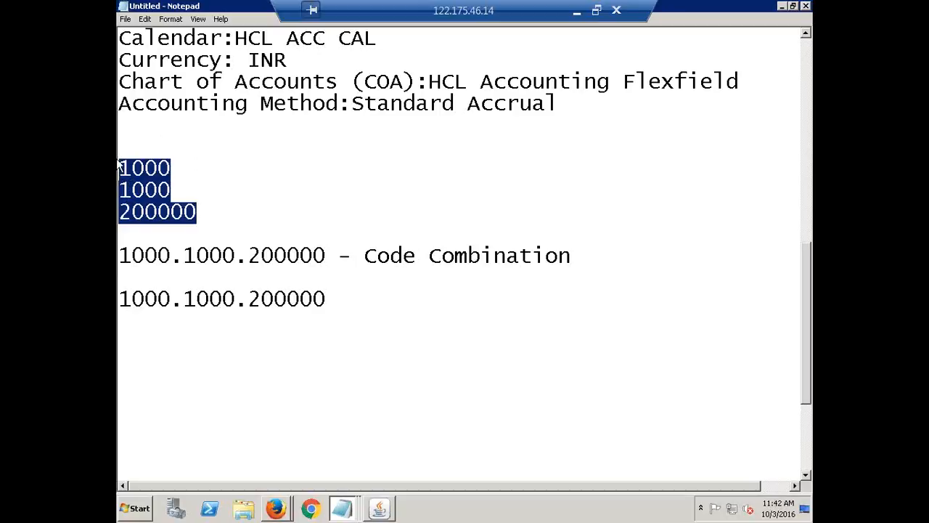
{"action": "left_click", "coordinate": [334, 297]}
{"action": "left_click_drag", "start_coordinate": [335, 297], "coordinate": [119, 297]}
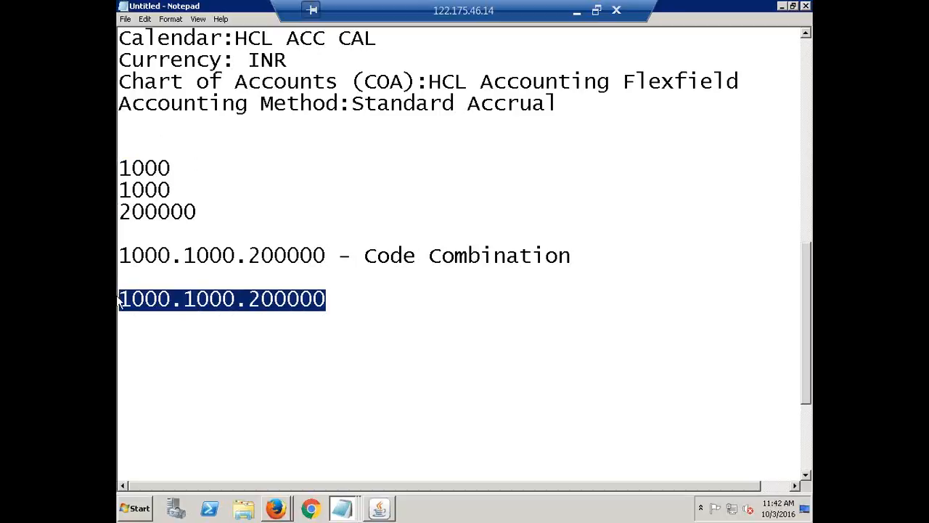
{"action": "left_click", "coordinate": [585, 256]}
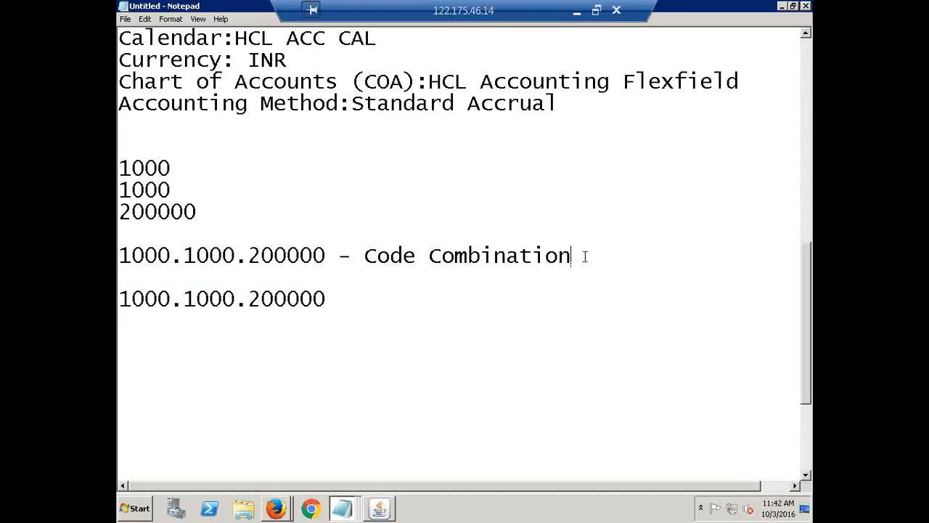
{"action": "left_click_drag", "start_coordinate": [584, 256], "coordinate": [118, 241]}
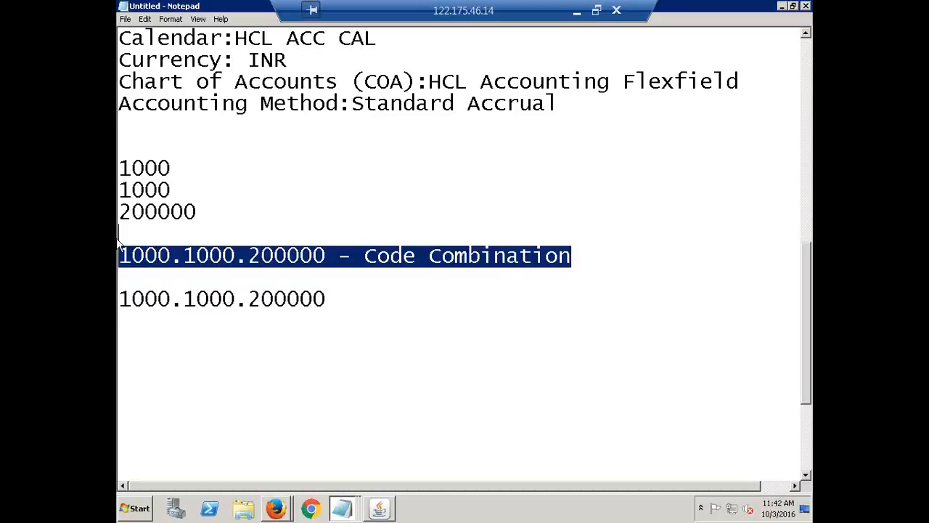
{"action": "key", "text": "Delete"}
{"action": "key", "text": "BackSpace"}
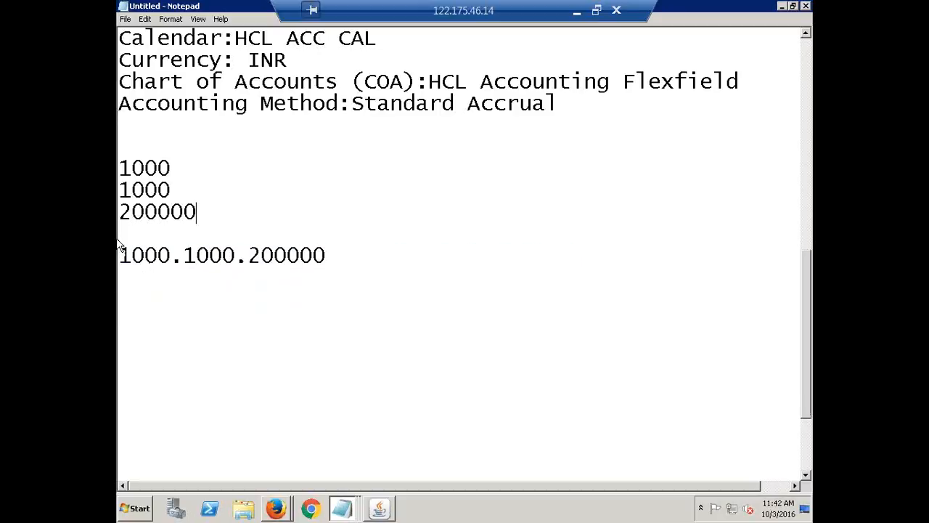
Label the remaining combined code with "New Code Combination" on the same line
{"action": "left_click", "coordinate": [392, 253]}
{"action": "type", "text": "New "}
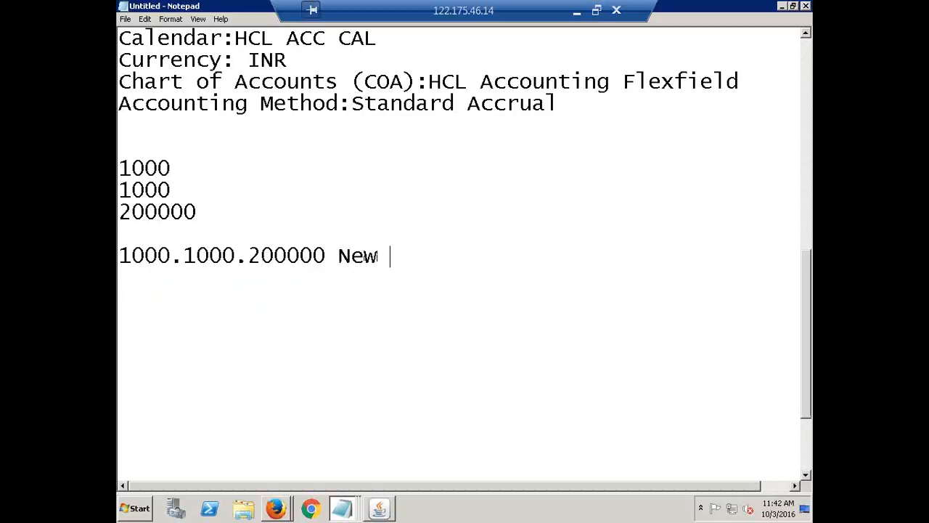
{"action": "type", "text": "Code"}
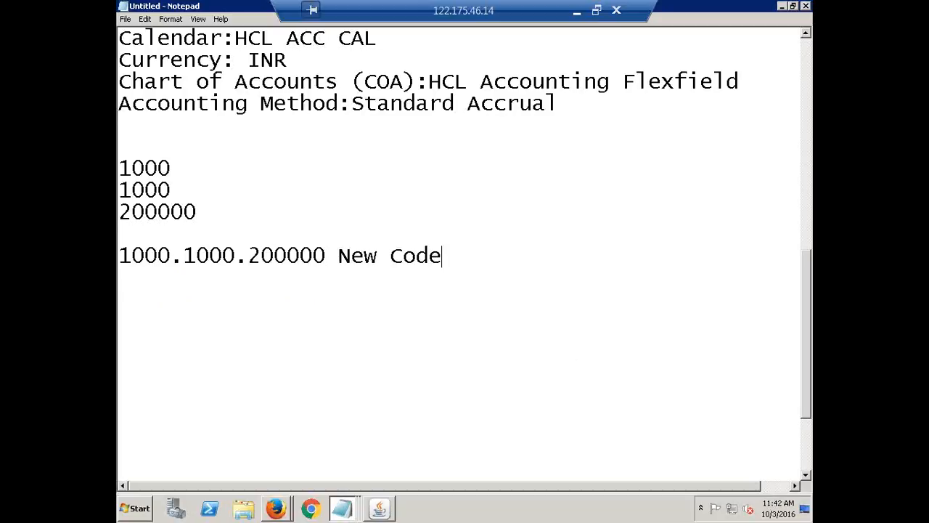
{"action": "type", "text": " Combination"}
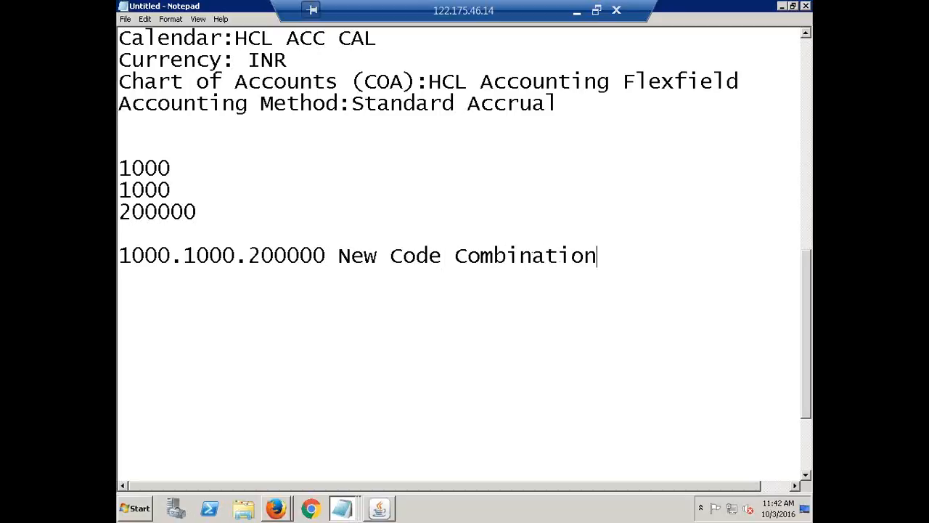
Duplicate 1000.1000.200000 without its label below the New Code Combination line, separated by a blank line
{"action": "left_click", "coordinate": [193, 210]}
{"action": "left_click_drag", "start_coordinate": [190, 210], "coordinate": [119, 144]}
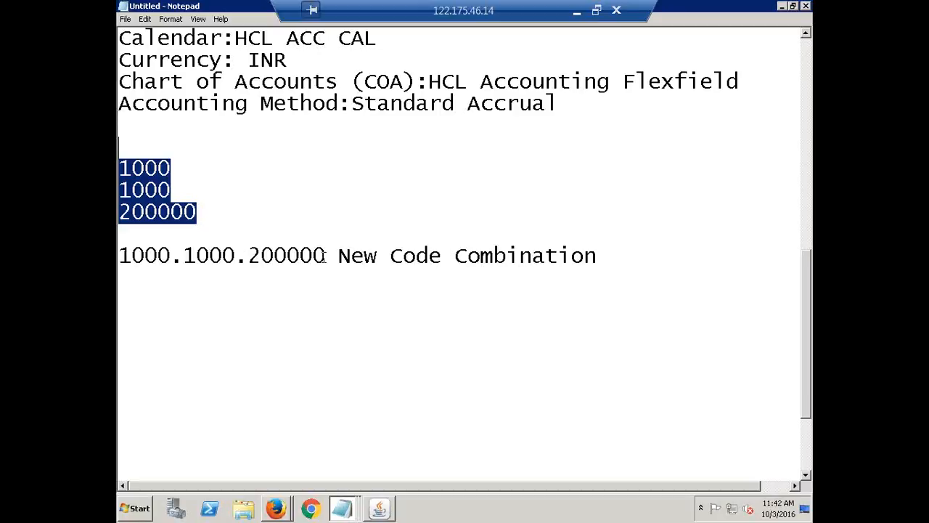
{"action": "left_click_drag", "start_coordinate": [324, 255], "coordinate": [120, 269]}
{"action": "key", "text": "ctrl+c"}
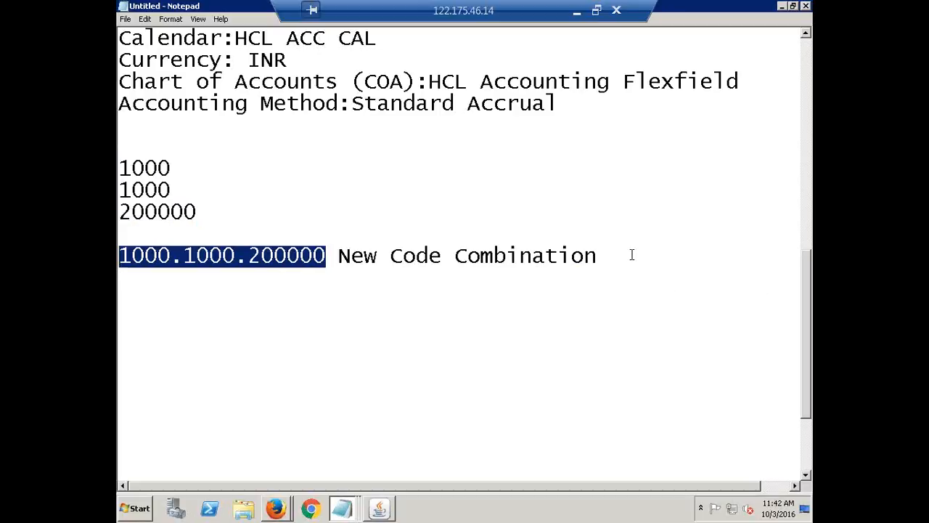
{"action": "left_click", "coordinate": [632, 254]}
{"action": "key", "text": "Return"}
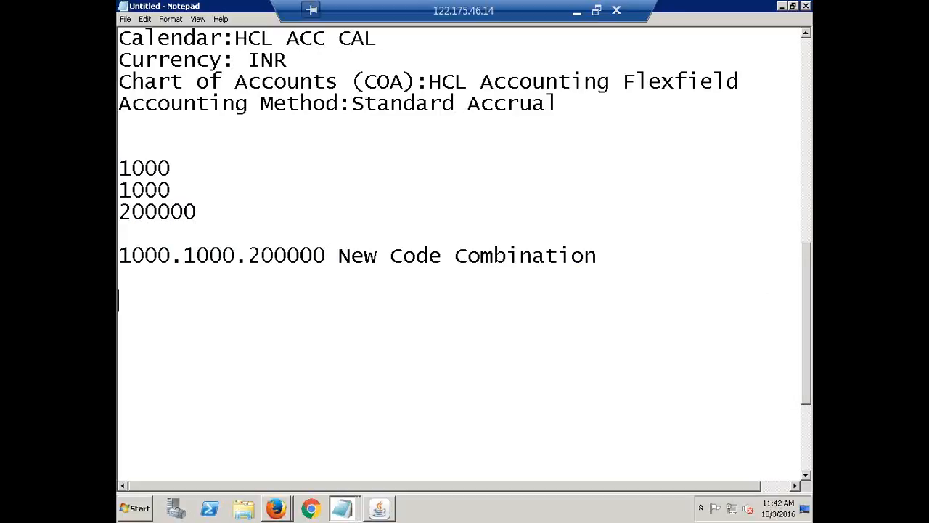
{"action": "key", "text": "ctrl+v"}
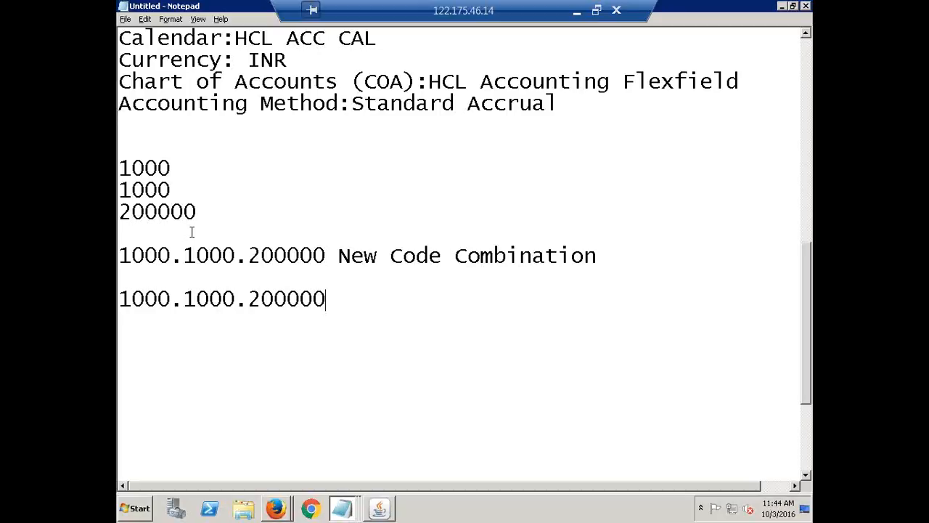
Switch to the Firefox Retained Earnings Account search, dismiss the account suggestion list and close the search window
{"action": "key", "text": "alt+Tab"}
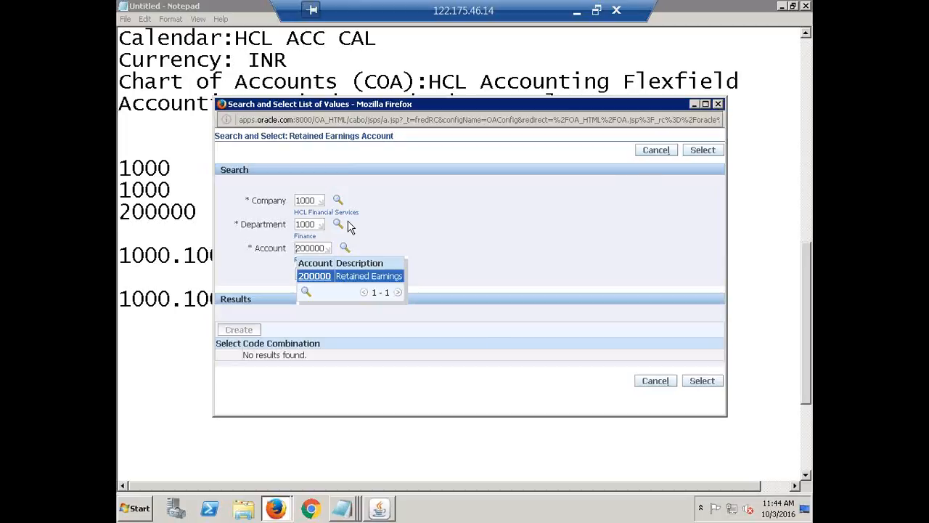
{"action": "left_click", "coordinate": [489, 313]}
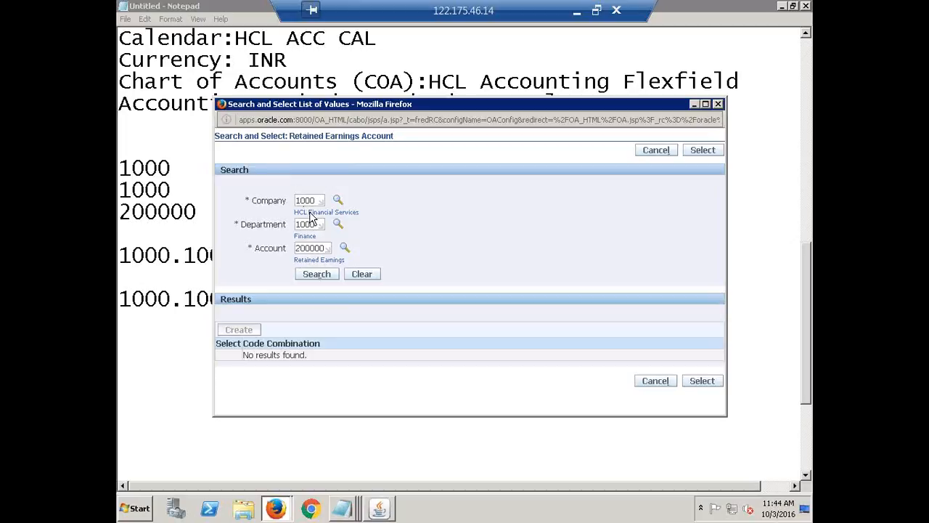
{"action": "left_click", "coordinate": [316, 282]}
{"action": "left_click", "coordinate": [718, 105]}
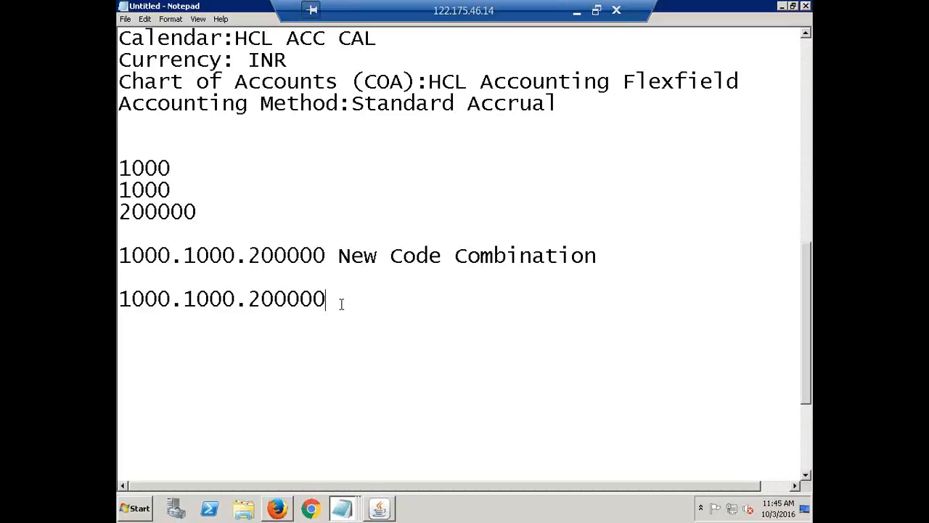
Start a note reading "Enable Allow Dynamic Inserts" in Notepad, two blank lines below the last code
{"action": "key", "text": "Return"}
{"action": "key", "text": "Return"}
{"action": "key", "text": "Return"}
{"action": "type", "text": "Enab"}
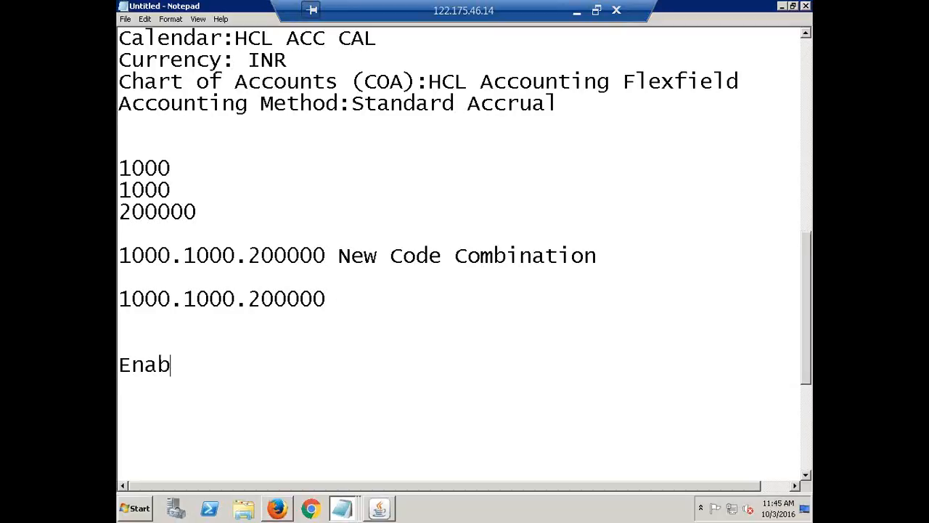
{"action": "type", "text": "le Allow Dyn"}
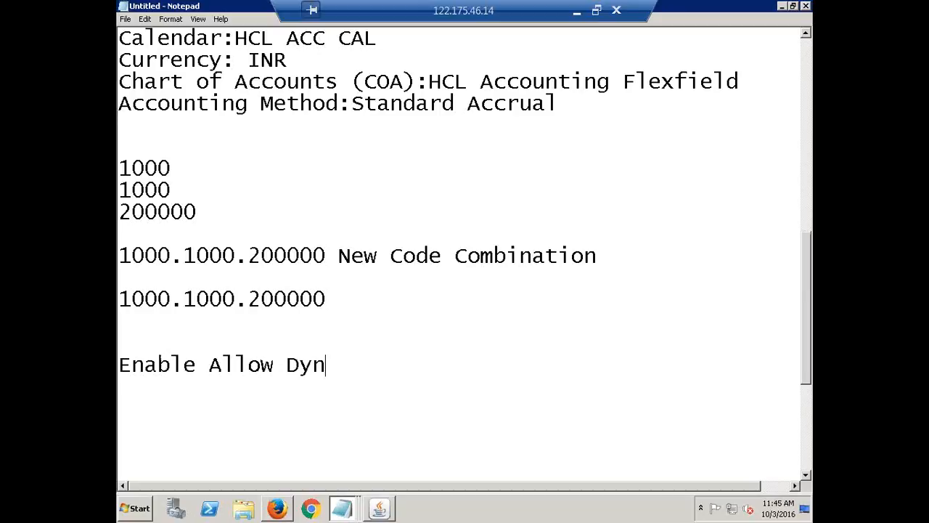
{"action": "type", "text": "amic Inserts"}
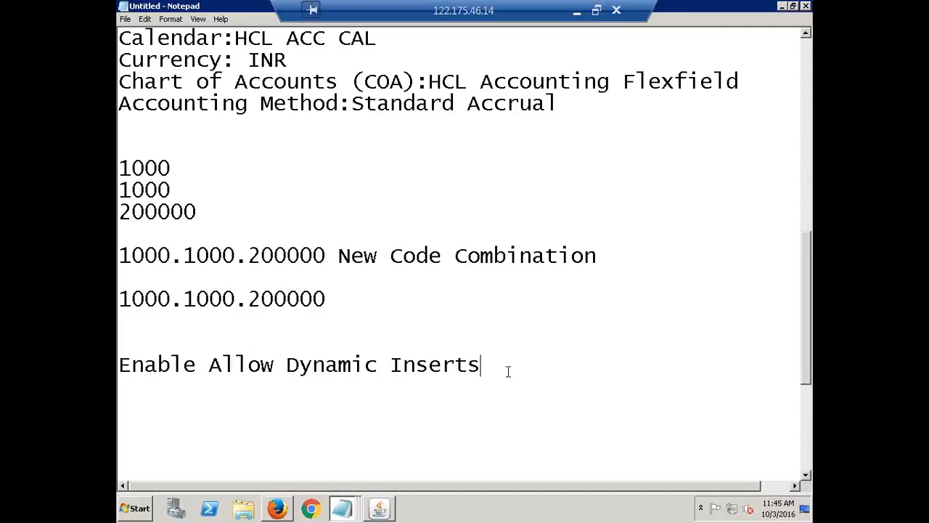
Complete the dynamic inserts note with "check box at COA level"
{"action": "type", "text": "check box "}
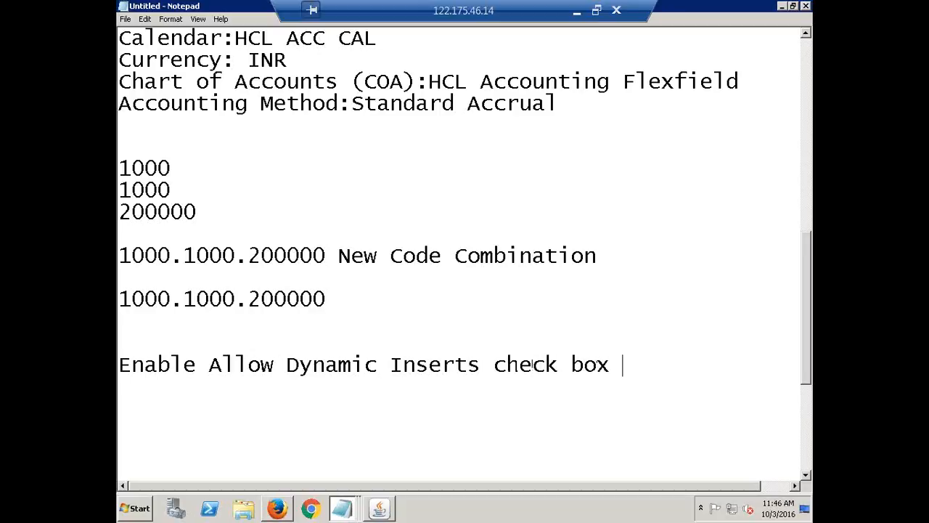
{"action": "type", "text": "at COA"}
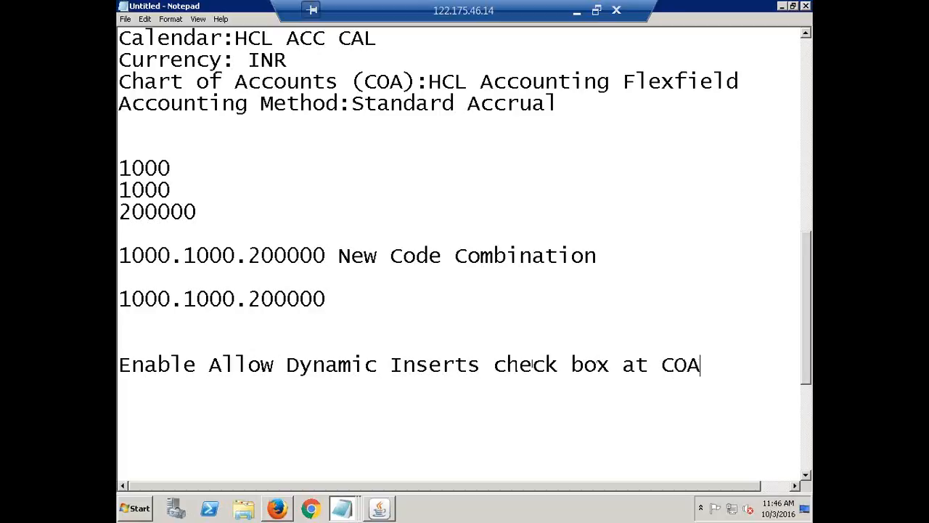
{"action": "type", "text": " level"}
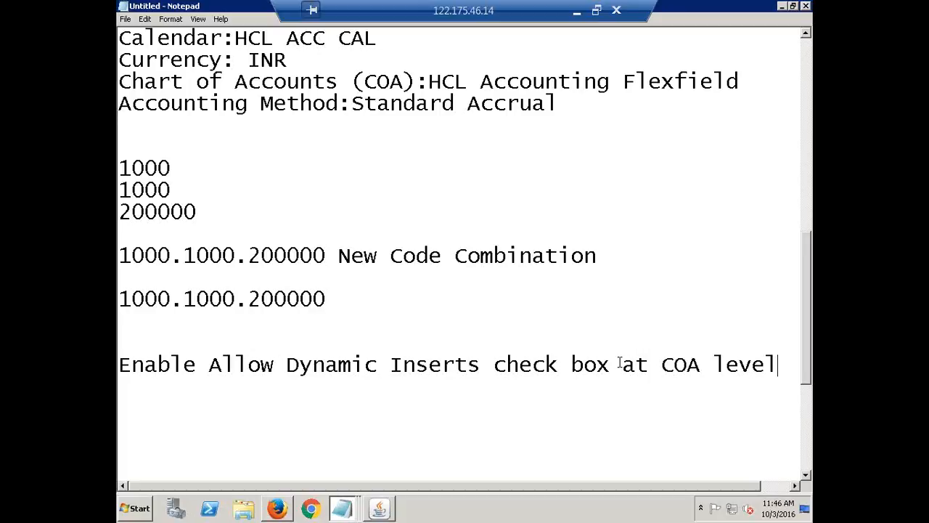
Minimize Notepad, switch to Oracle Applications and open the key flexfield Segments form under Setup, Financials, Flexfields
{"action": "left_click", "coordinate": [782, 7]}
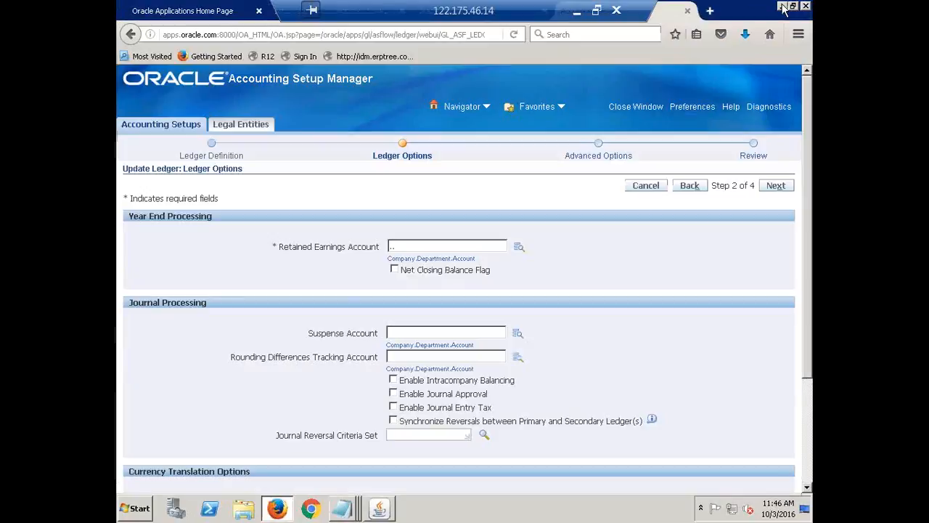
{"action": "left_click", "coordinate": [383, 512]}
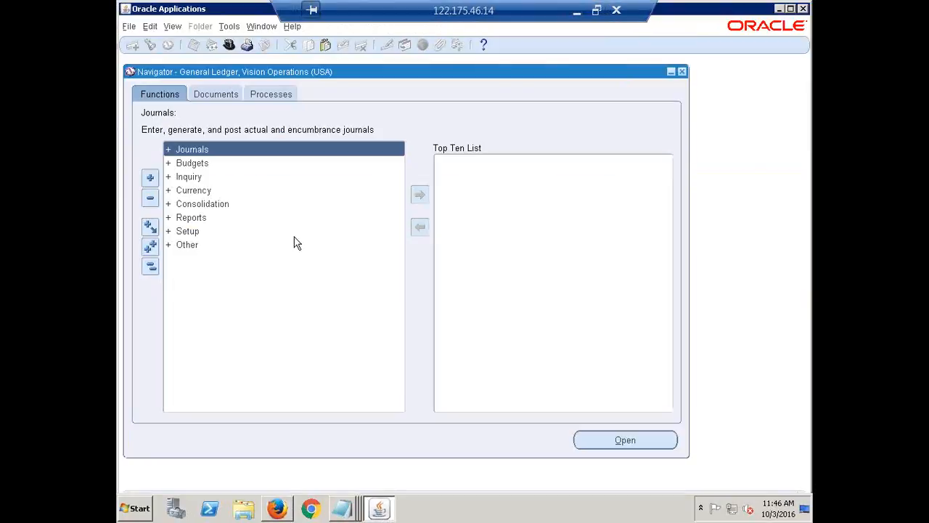
{"action": "left_click", "coordinate": [187, 231]}
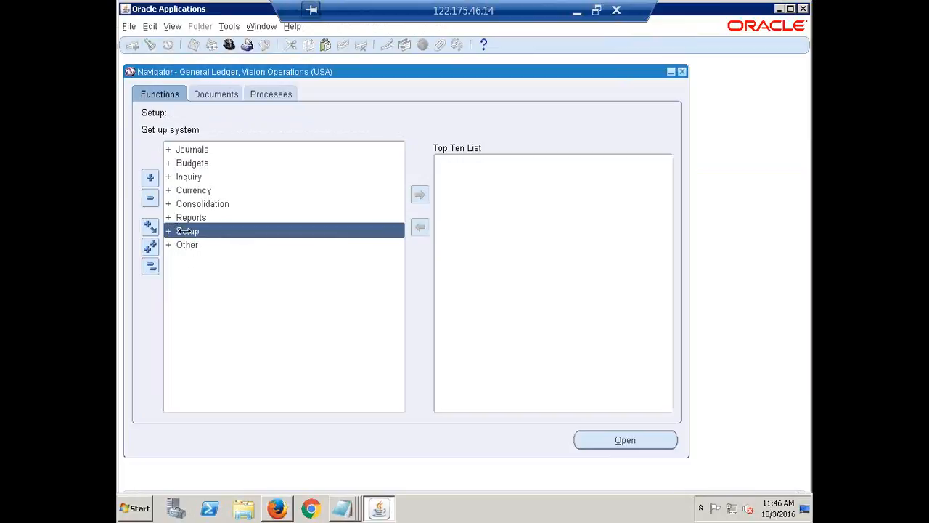
{"action": "double_click", "coordinate": [186, 231]}
{"action": "key", "text": "Return"}
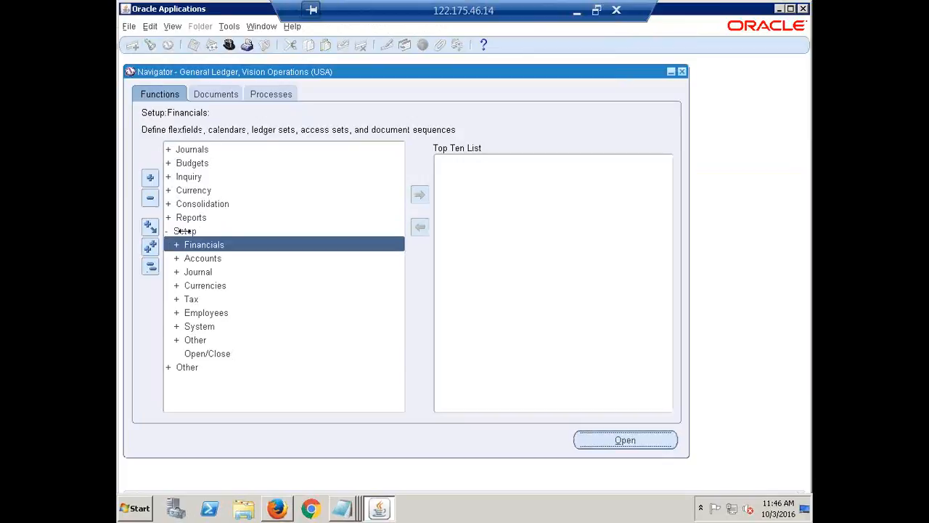
{"action": "key", "text": "Return"}
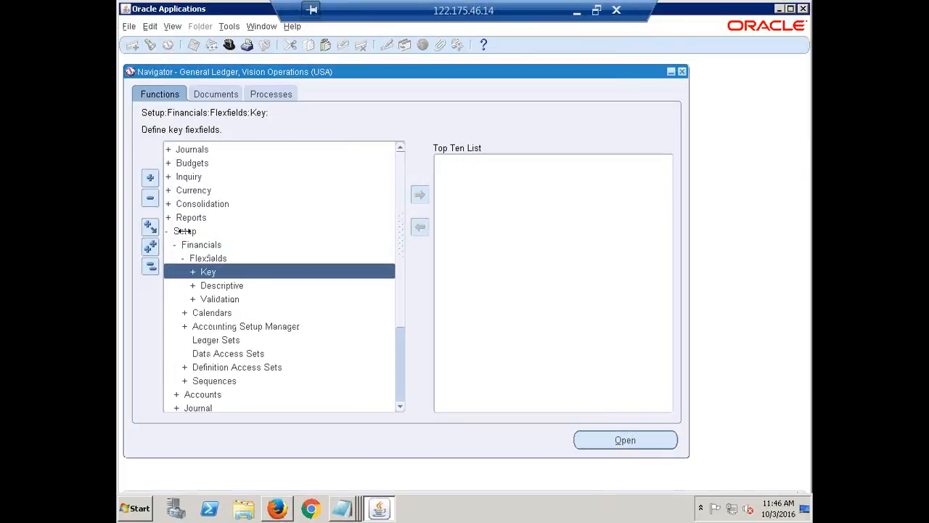
{"action": "key", "text": "Return"}
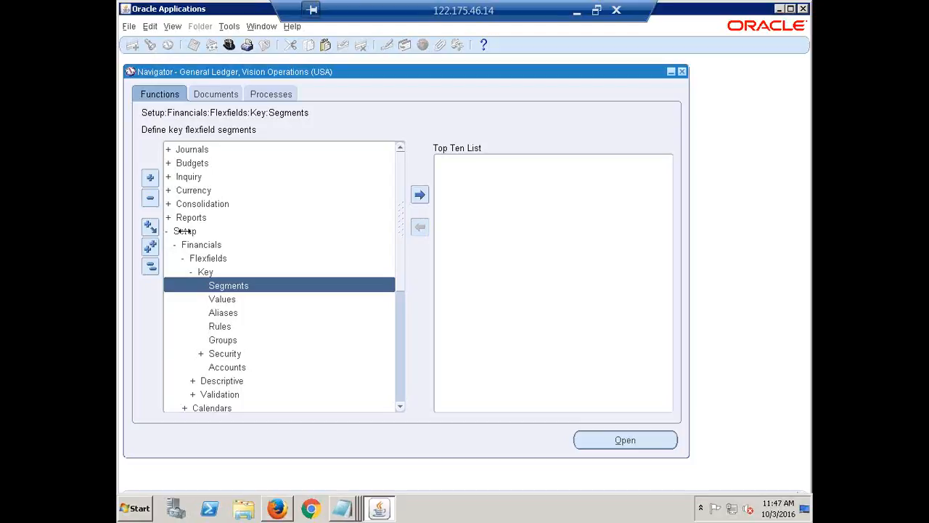
{"action": "key", "text": "Return"}
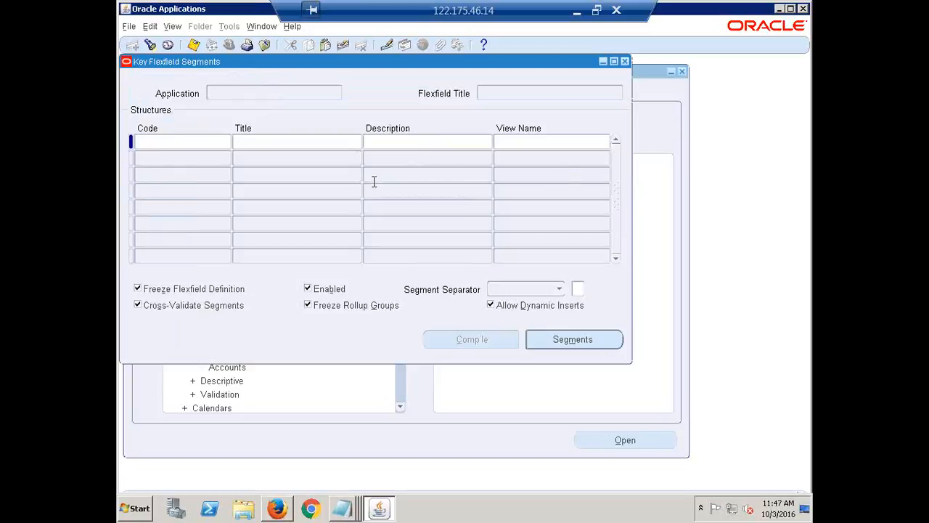
Find the General Ledger key flexfields and load the Accounting Flexfield structures
{"action": "left_click", "coordinate": [150, 46]}
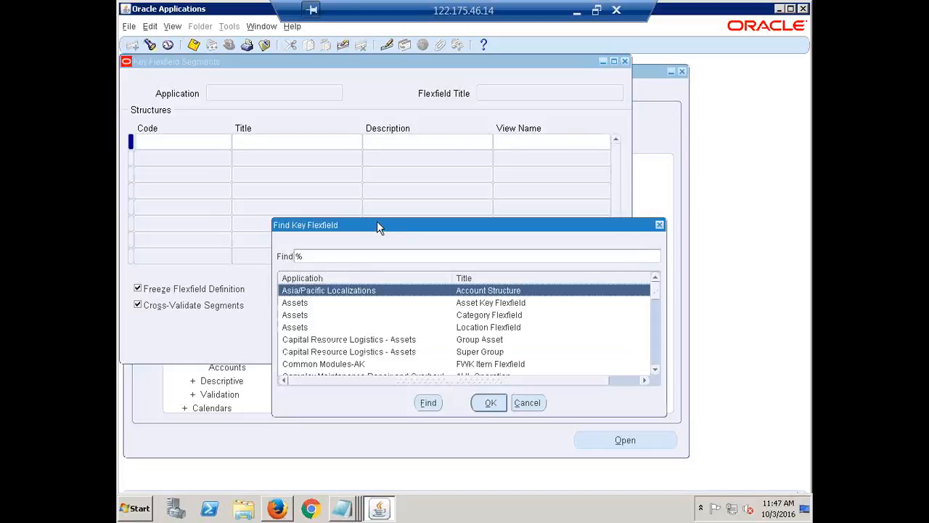
{"action": "type", "text": "general Ledger"}
{"action": "key", "text": "Return"}
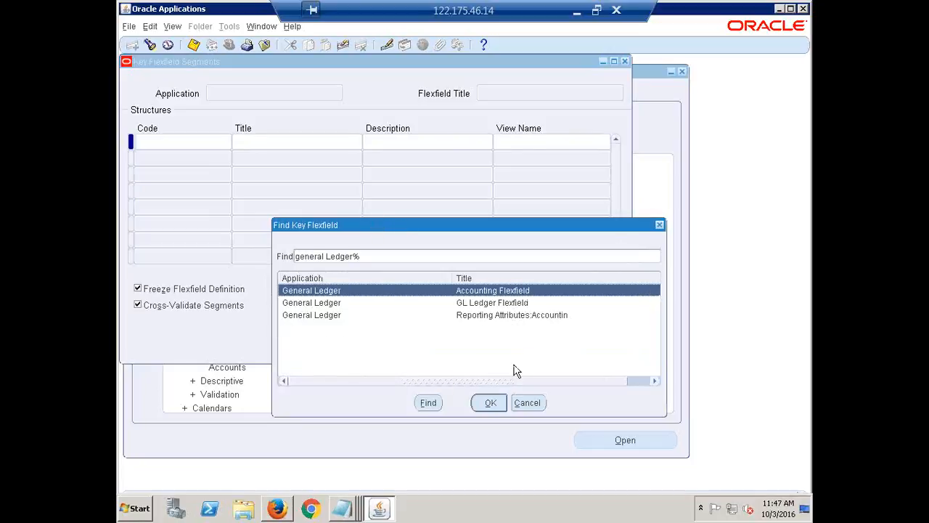
{"action": "left_click", "coordinate": [491, 403]}
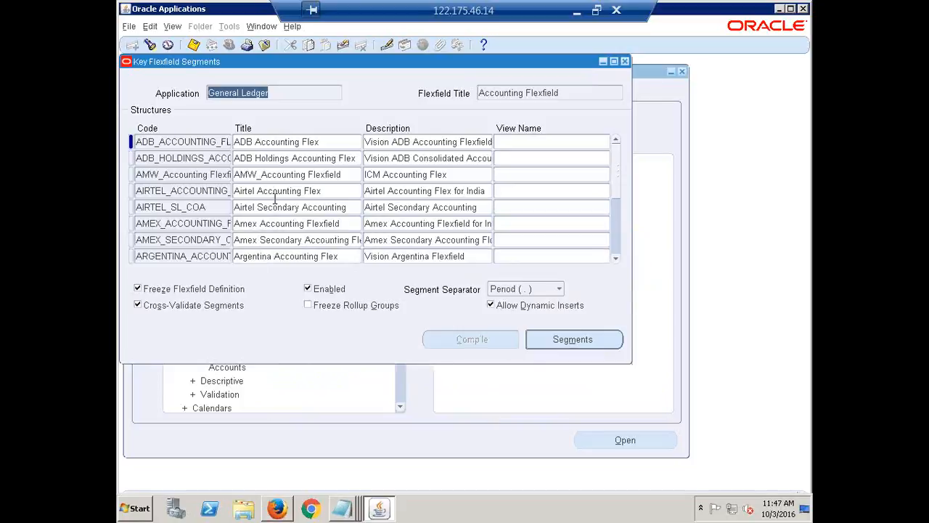
Find the HCL Accounting Flexfield structure among the Accounting Flexfield structures and load it
{"action": "left_click", "coordinate": [173, 175]}
{"action": "left_click", "coordinate": [615, 259]}
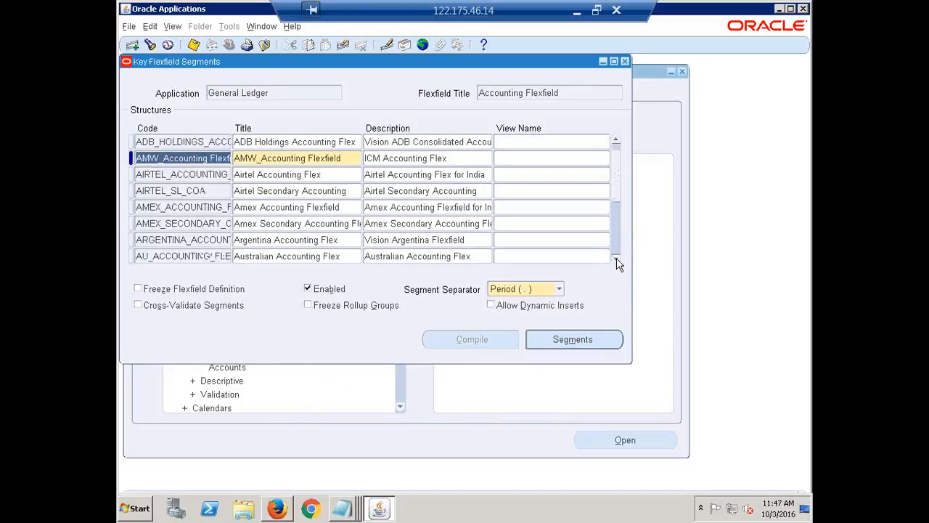
{"action": "left_click", "coordinate": [616, 258]}
{"action": "left_click", "coordinate": [616, 259]}
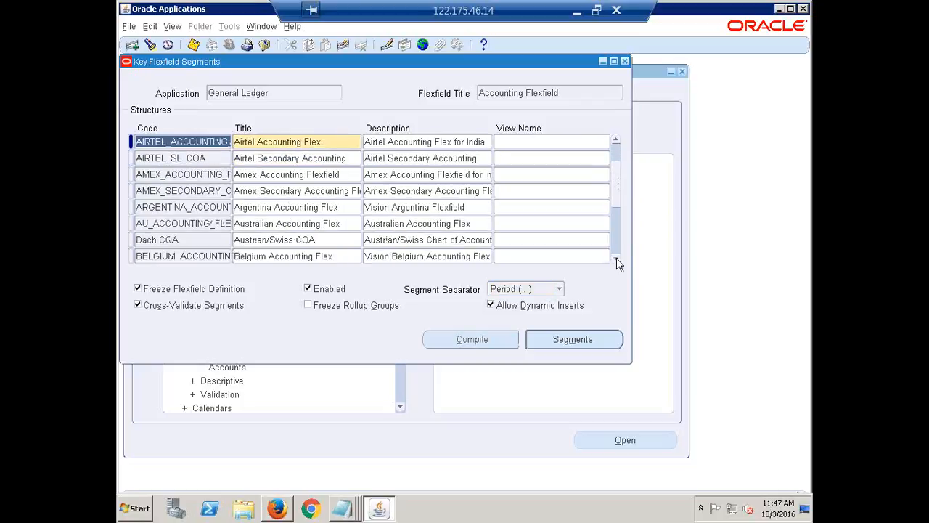
{"action": "left_click", "coordinate": [188, 176]}
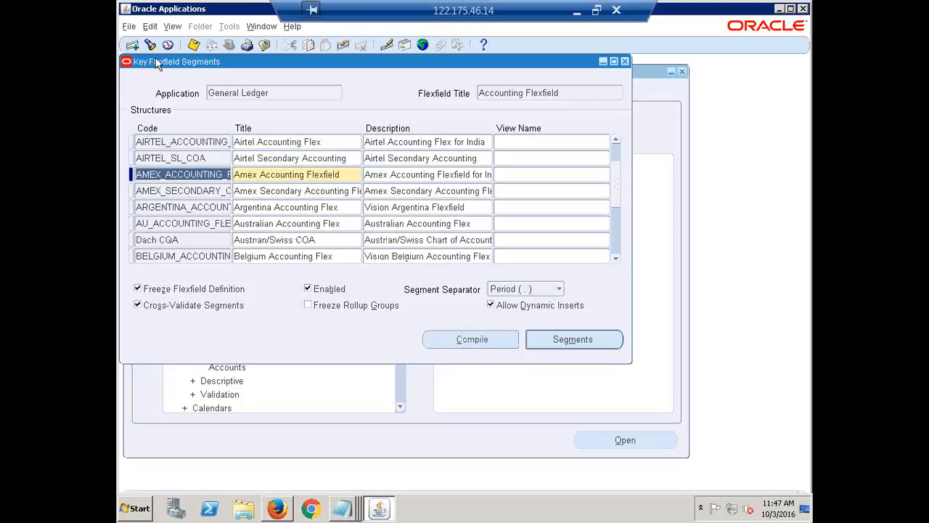
{"action": "key", "text": "Up"}
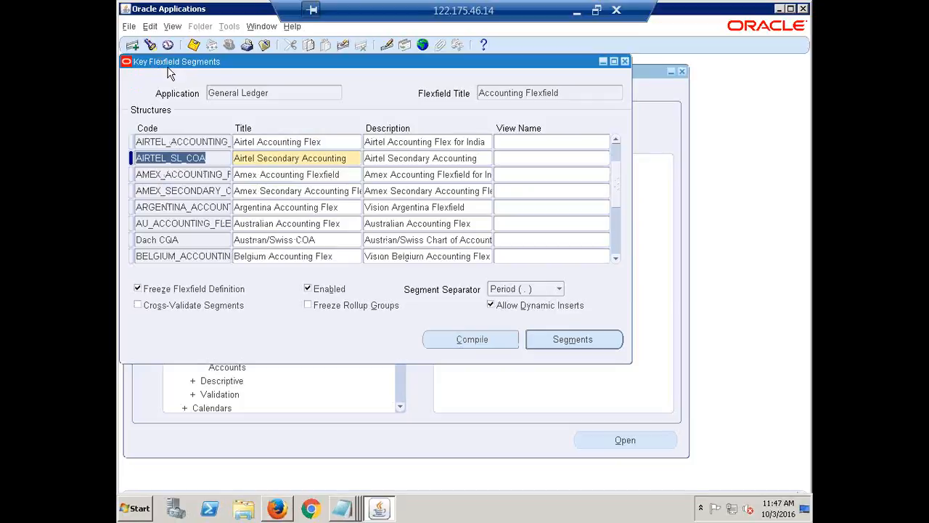
{"action": "left_click", "coordinate": [151, 45]}
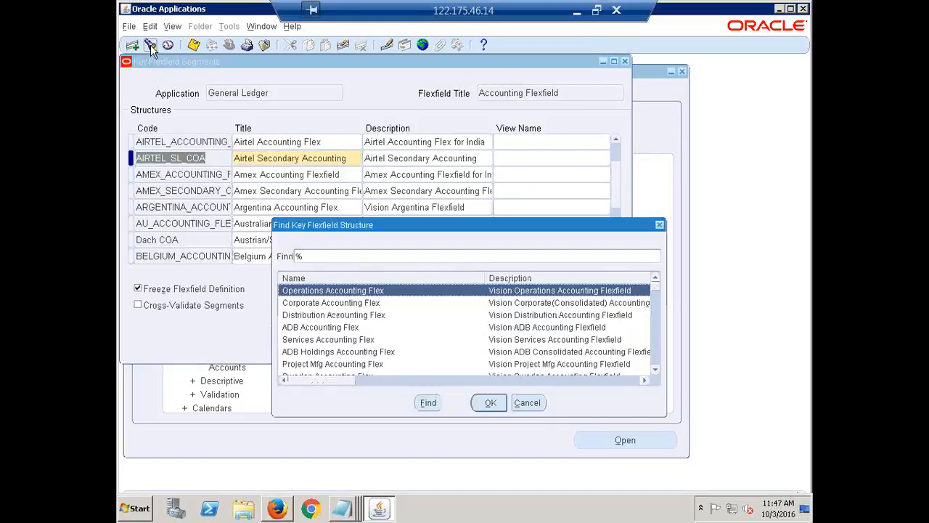
{"action": "type", "text": "h"}
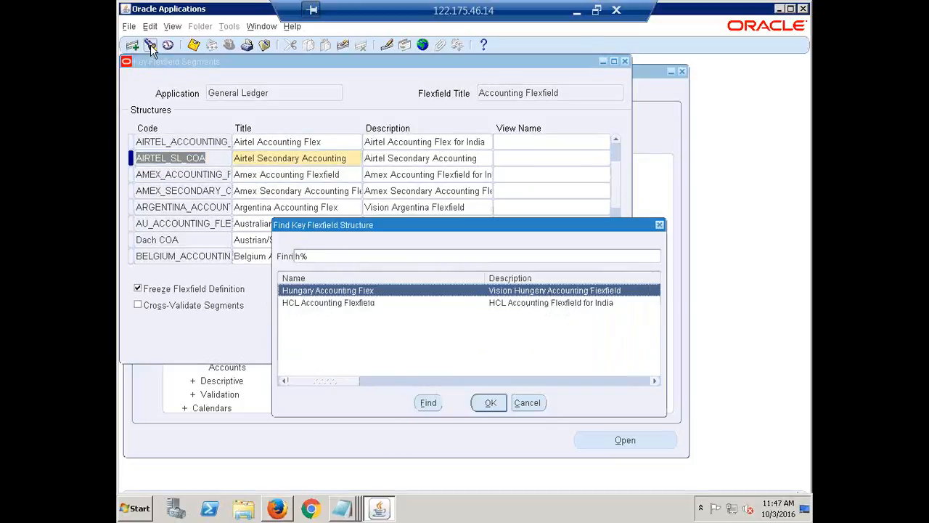
{"action": "key", "text": "Down"}
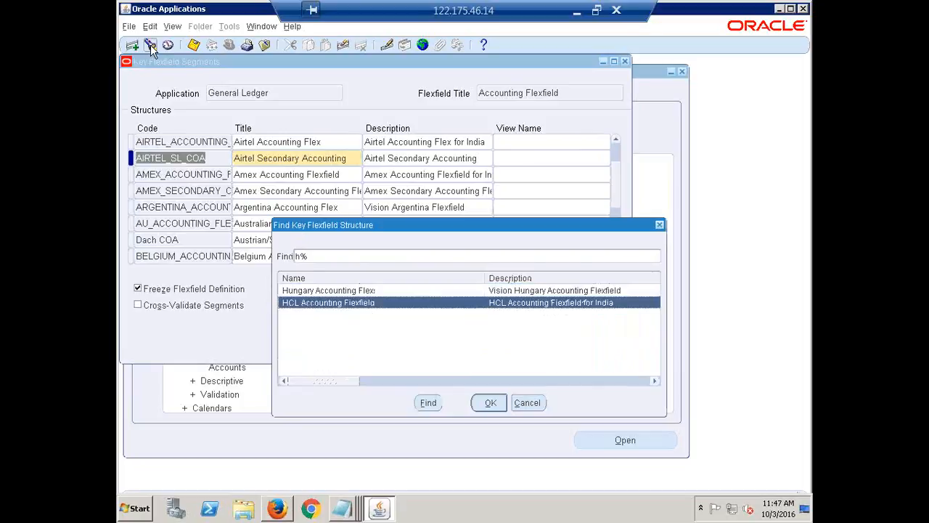
{"action": "key", "text": "Return"}
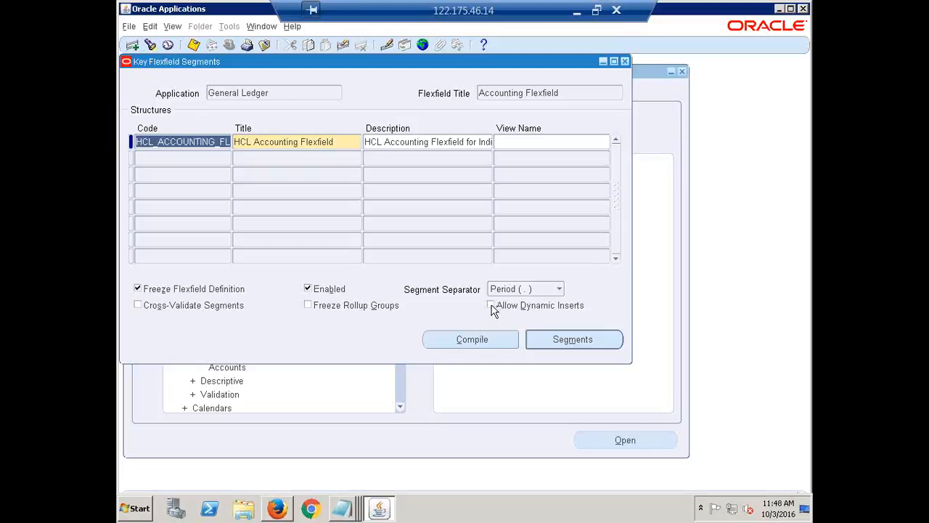
Enable Allow Dynamic Inserts for the HCL Accounting Flexfield and compile the flexfield definition
{"action": "left_click", "coordinate": [491, 306]}
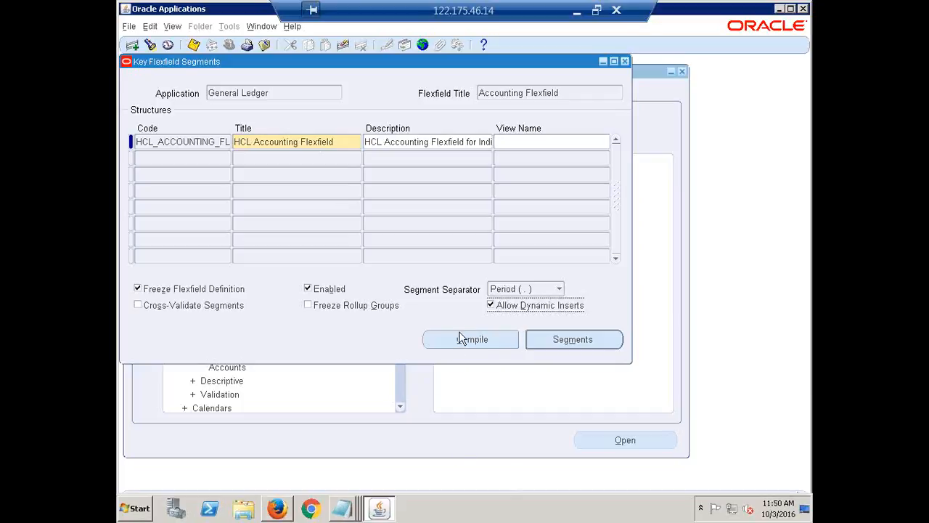
{"action": "left_click", "coordinate": [350, 310]}
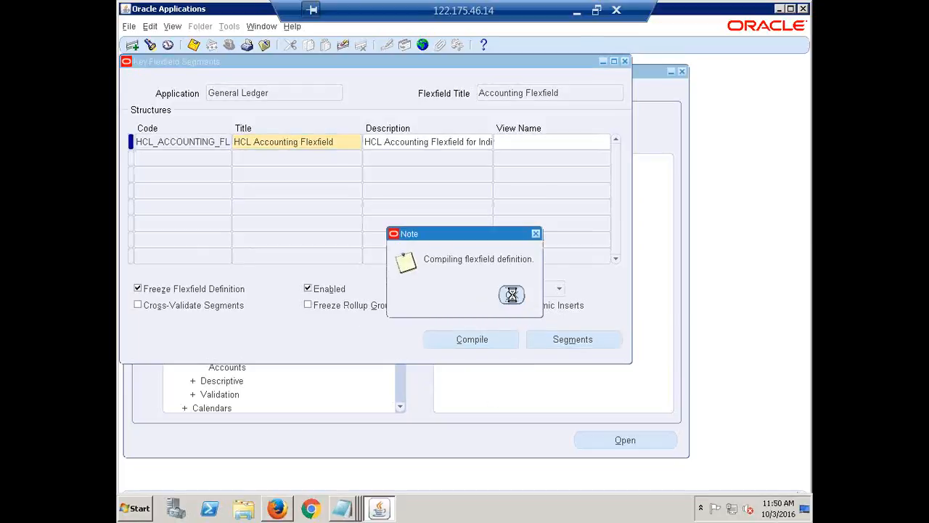
{"action": "left_click", "coordinate": [541, 307]}
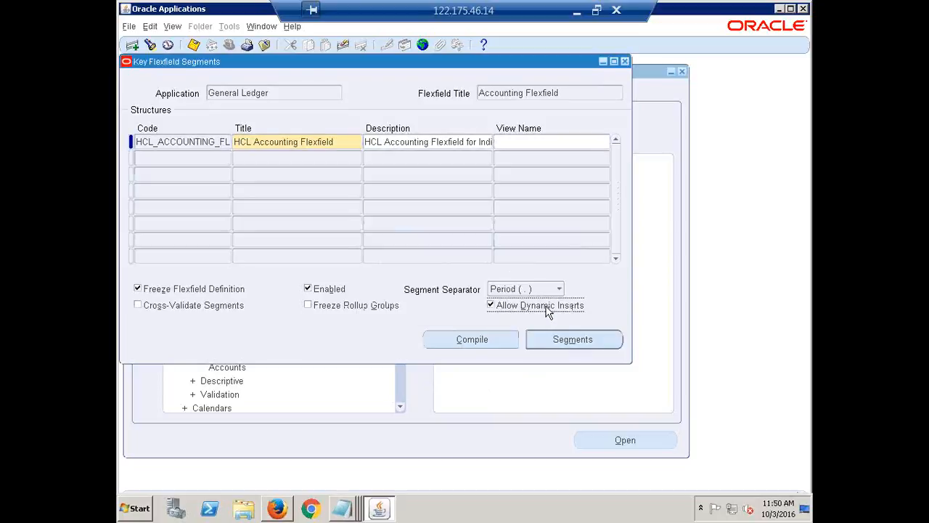
Check the status of the flexfield compile requests in the refreshed Requests list and close it
{"action": "key", "text": "alt+v"}
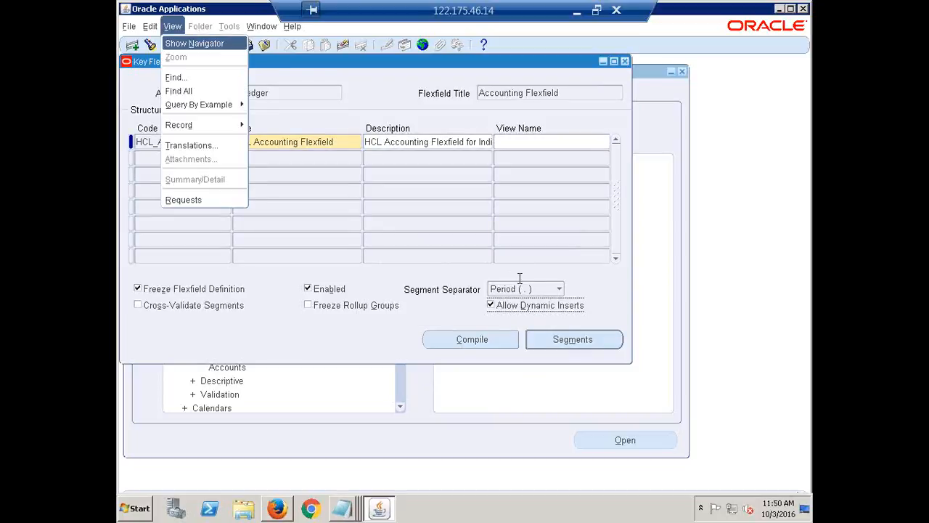
{"action": "key", "text": "q"}
{"action": "key", "text": "Return"}
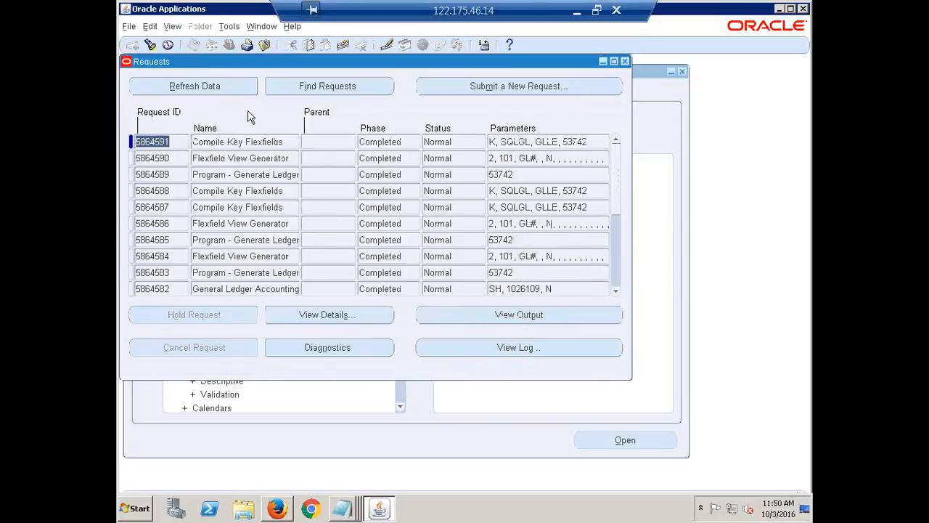
{"action": "left_click", "coordinate": [196, 85]}
{"action": "left_click", "coordinate": [625, 61]}
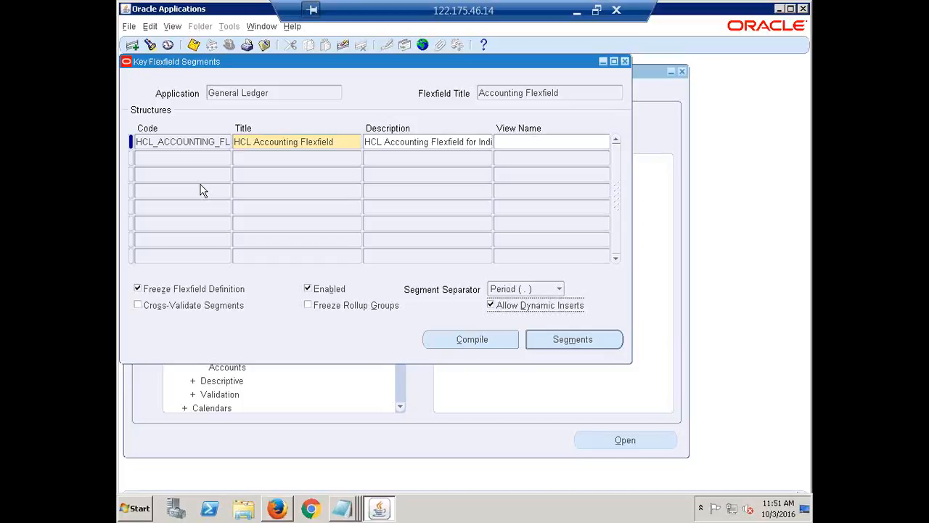
Close the Key Flexfield Segments form and the Ledger Options page in Firefox, returning to the Oracle Applications navigator
{"action": "left_click", "coordinate": [626, 61]}
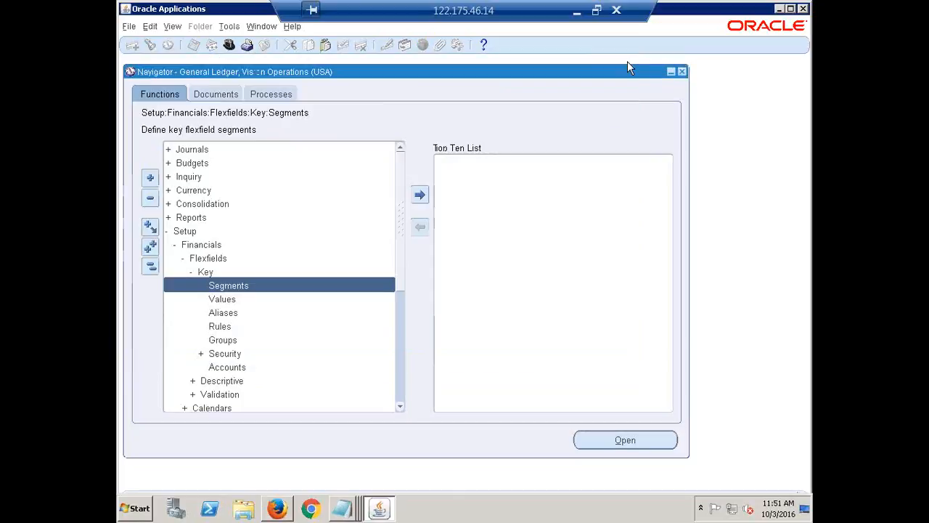
{"action": "left_click", "coordinate": [151, 265]}
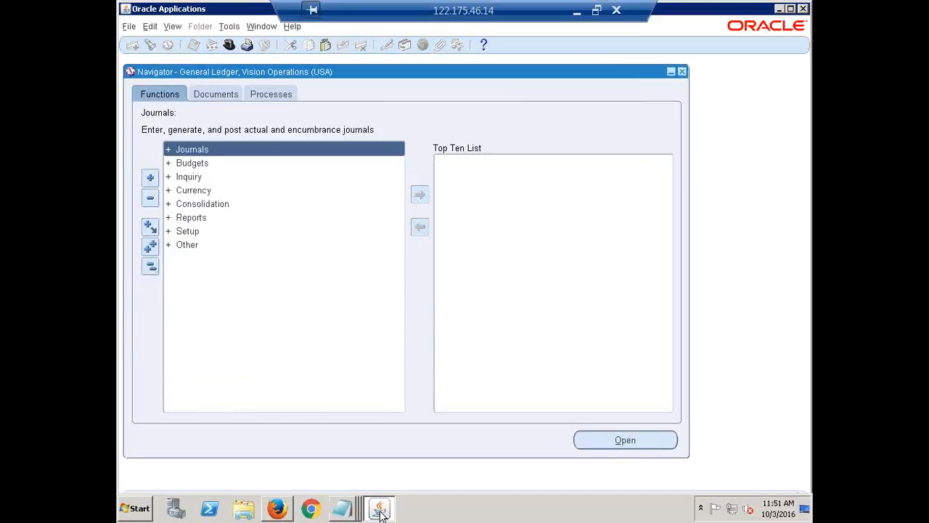
{"action": "left_click", "coordinate": [276, 508]}
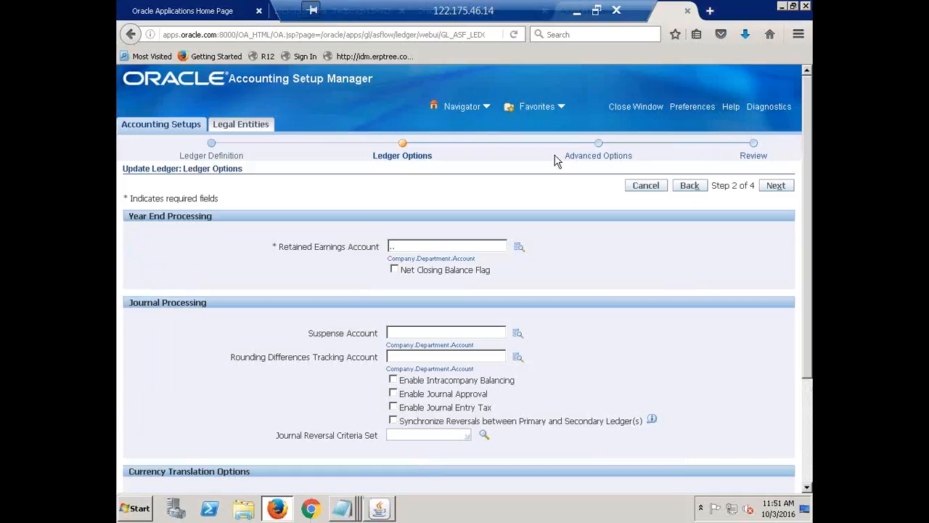
{"action": "left_click", "coordinate": [687, 12]}
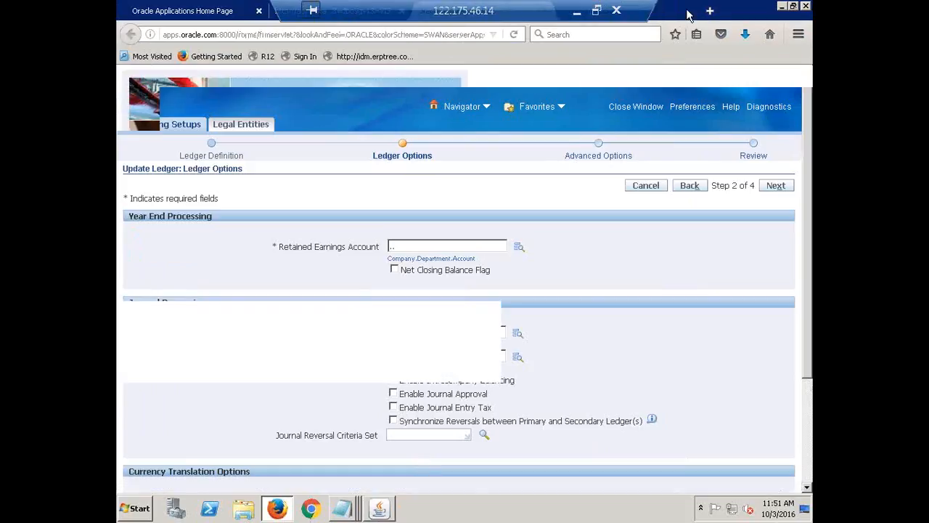
{"action": "mouse_move", "coordinate": [379, 514]}
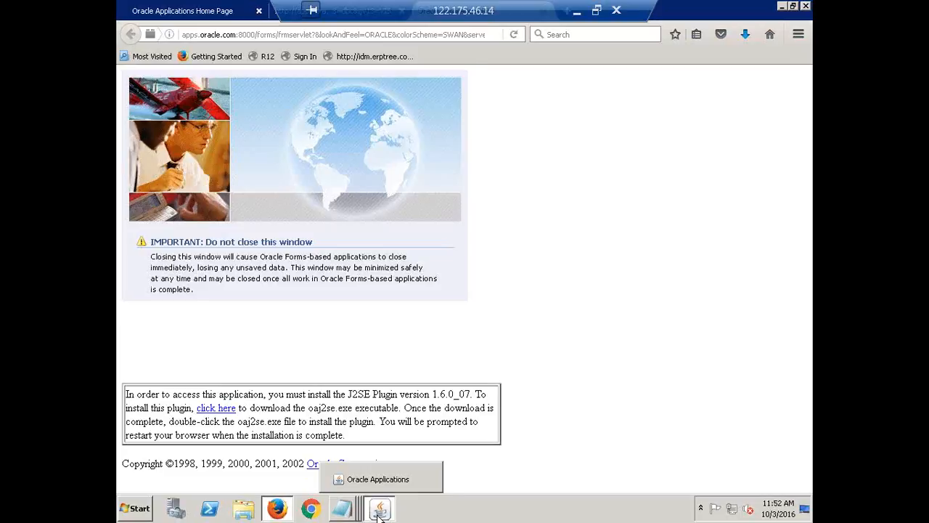
{"action": "left_click", "coordinate": [378, 509]}
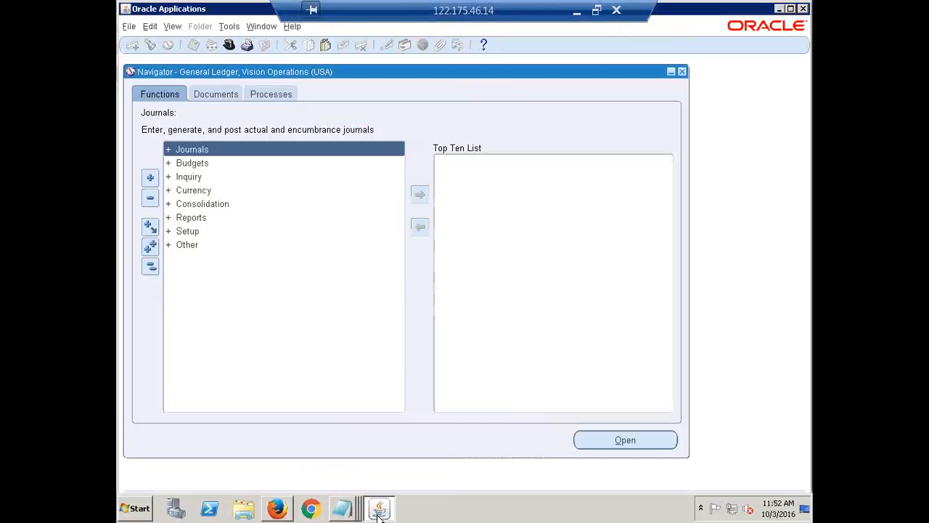
{"action": "left_click", "coordinate": [153, 268]}
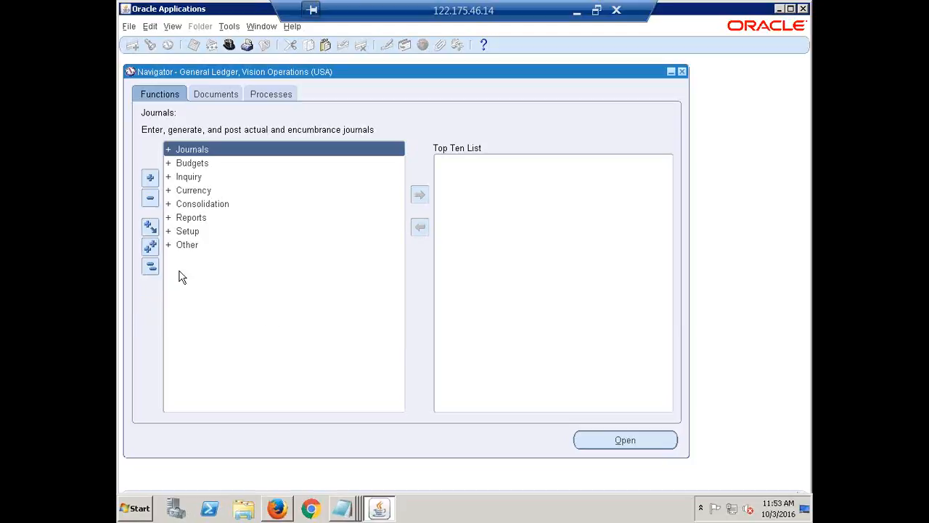
{"action": "left_click", "coordinate": [150, 266]}
{"action": "left_click", "coordinate": [150, 268]}
{"action": "left_click", "coordinate": [151, 268]}
{"action": "double_click", "coordinate": [190, 233]}
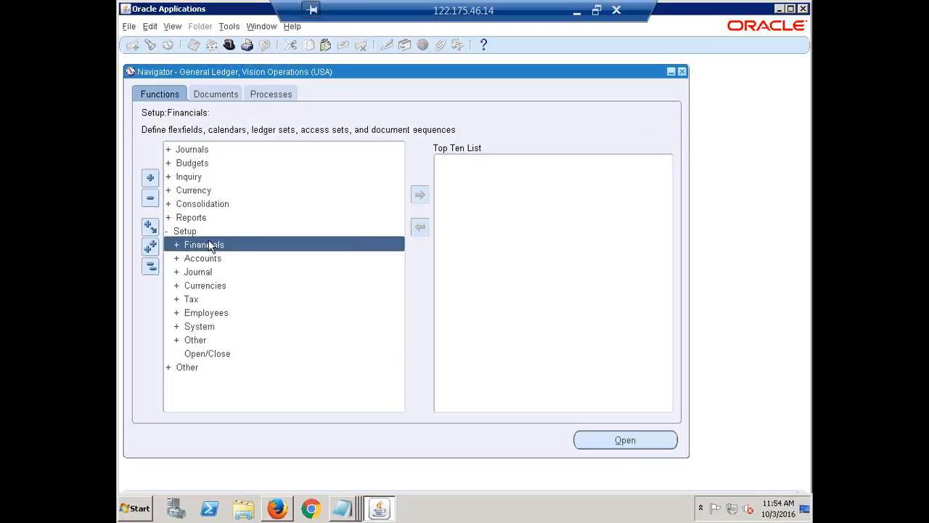
{"action": "double_click", "coordinate": [192, 231]}
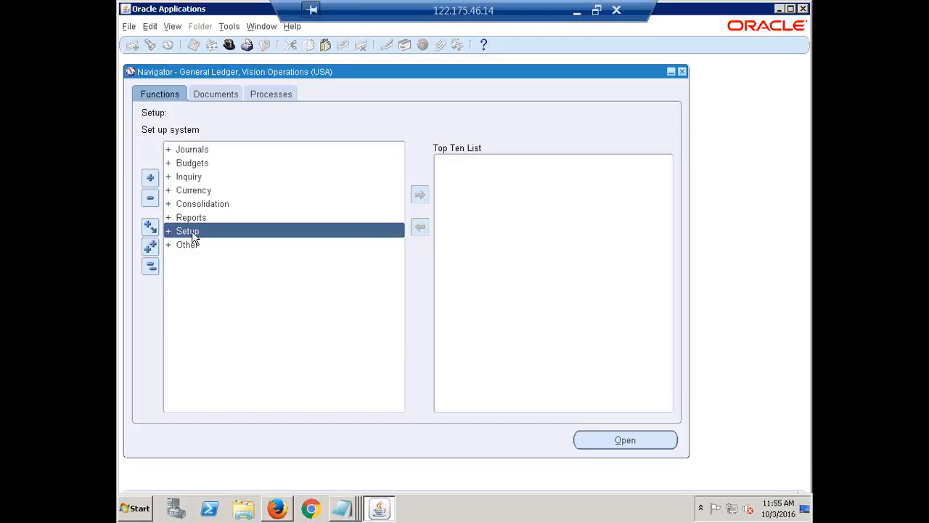
Open Accounting Setups under Setup, Financials, Accounting Setup Manager
{"action": "double_click", "coordinate": [191, 231]}
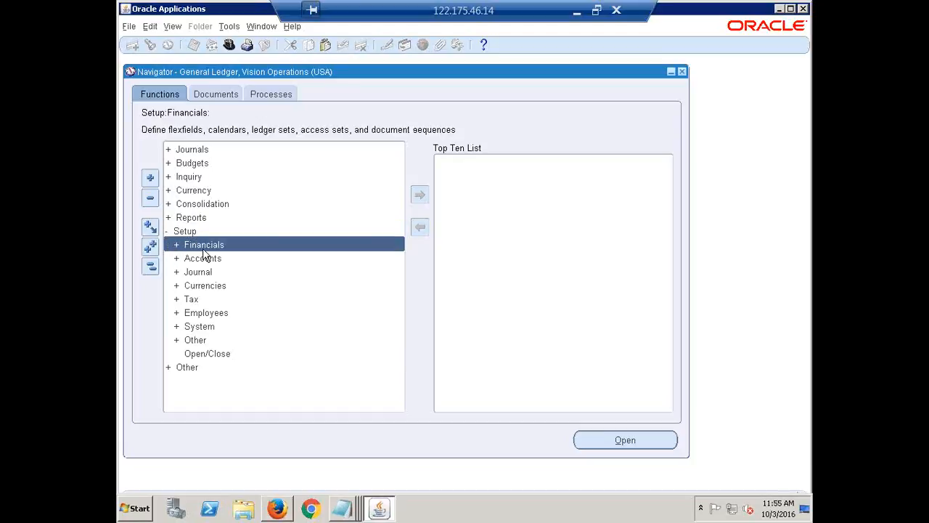
{"action": "double_click", "coordinate": [206, 248]}
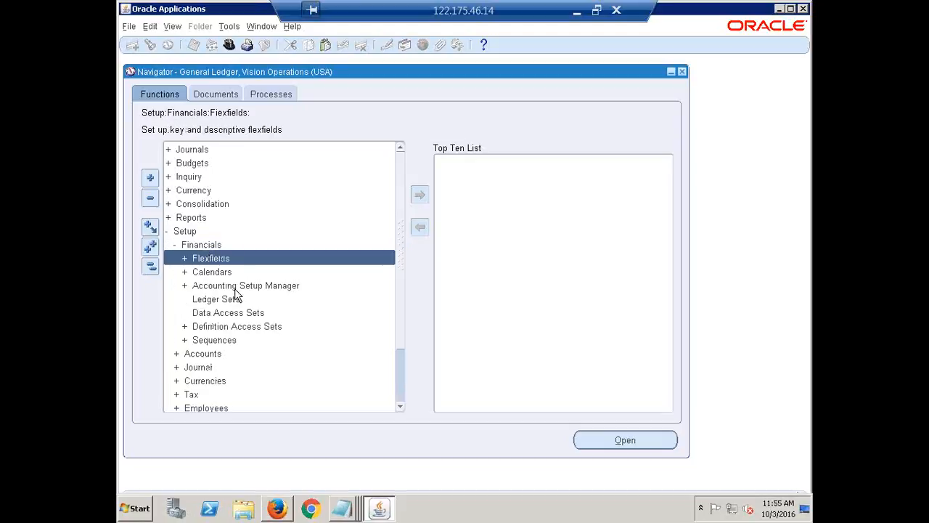
{"action": "double_click", "coordinate": [238, 287]}
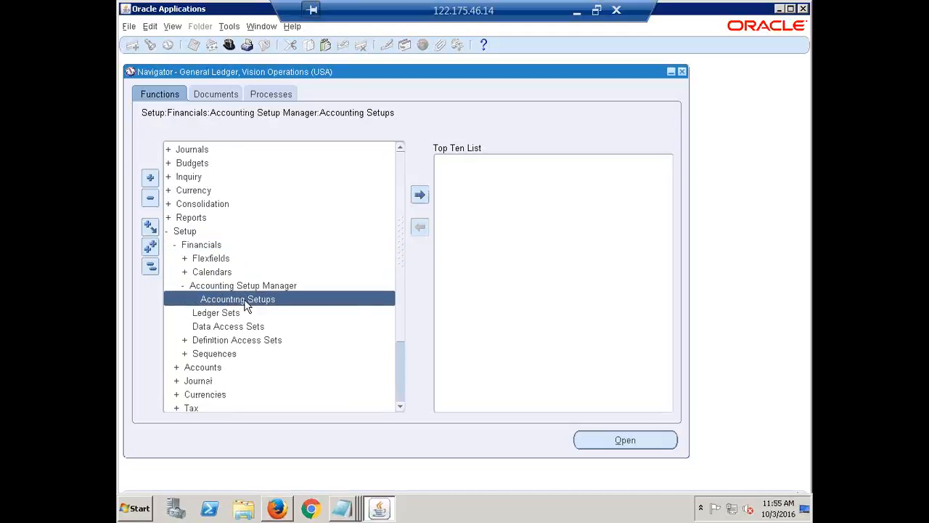
{"action": "double_click", "coordinate": [247, 306]}
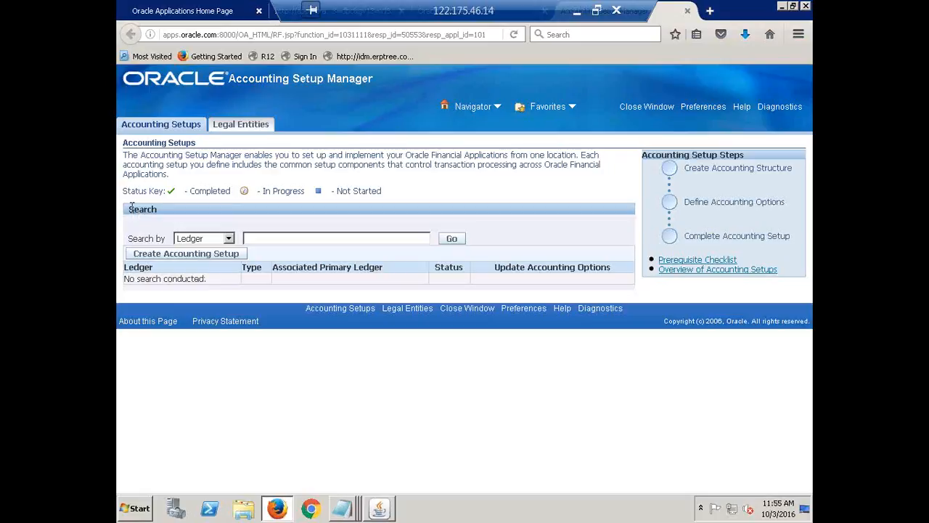
Search the ledgers for "HCL India" and open the accounting options of HCL India Primary Ledger for updating
{"action": "left_click_drag", "start_coordinate": [131, 215], "coordinate": [498, 253]}
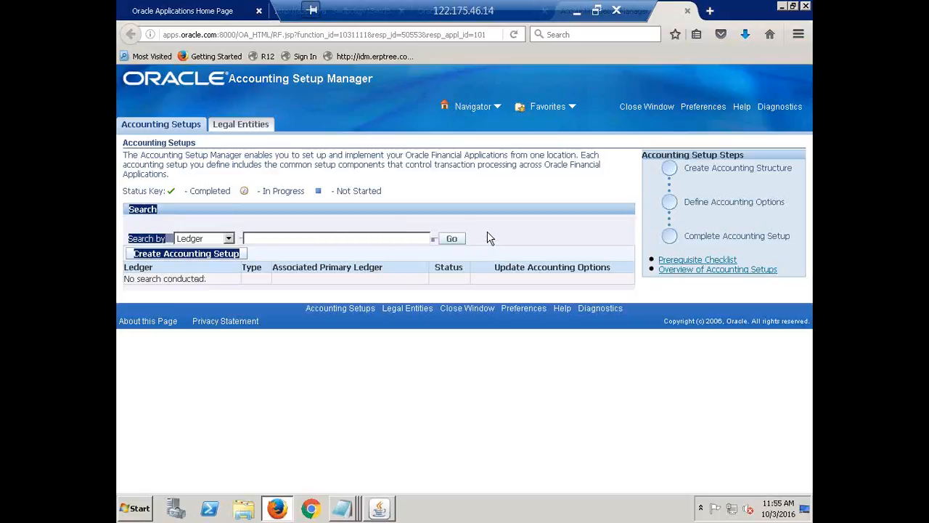
{"action": "left_click", "coordinate": [489, 235]}
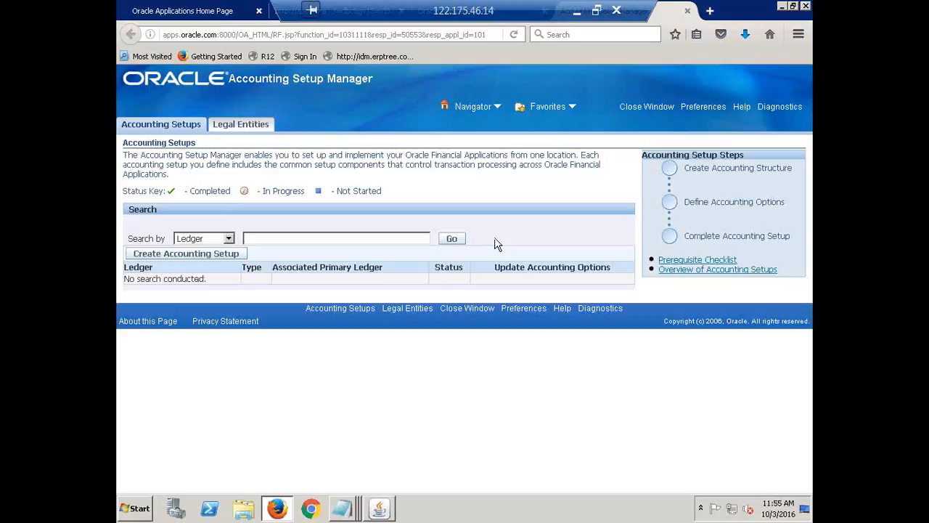
{"action": "left_click", "coordinate": [273, 235]}
{"action": "type", "text": "HCL India"}
{"action": "left_click", "coordinate": [452, 241]}
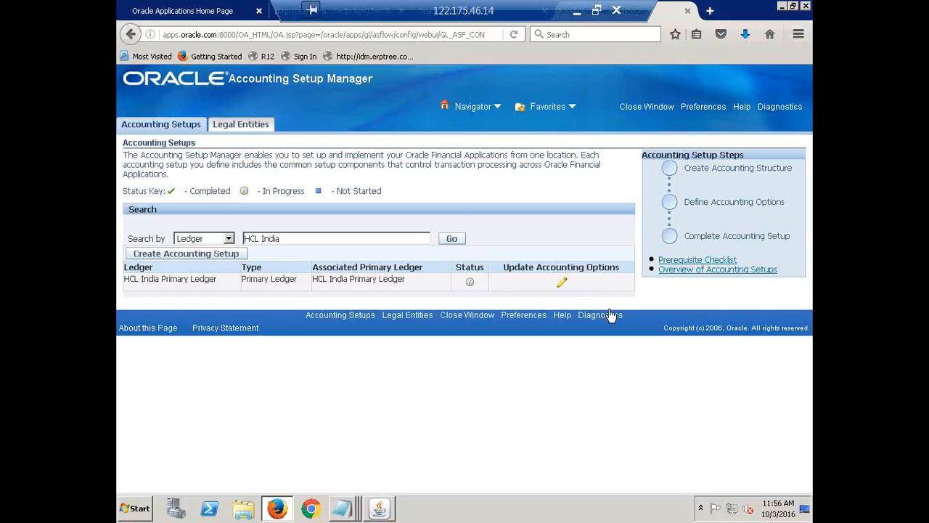
{"action": "left_click", "coordinate": [563, 283]}
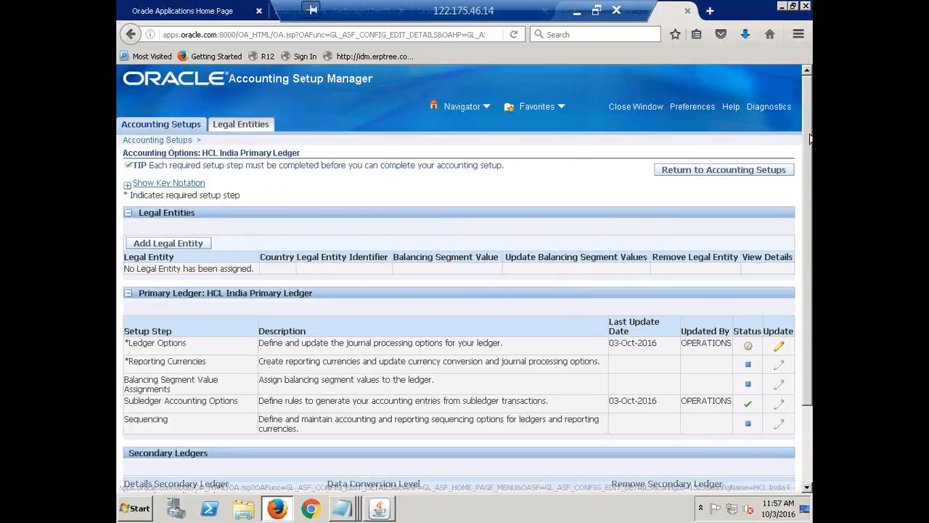
Review the setup steps listed for HCL India Primary Ledger, from Ledger Options to Sequencing
{"action": "left_click_drag", "start_coordinate": [809, 140], "coordinate": [811, 189]}
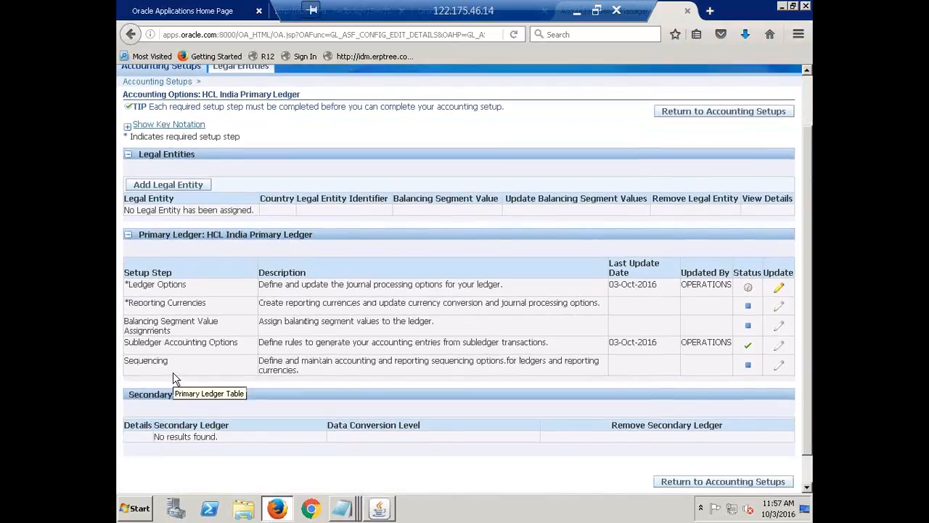
{"action": "double_click", "coordinate": [166, 286]}
{"action": "triple_click", "coordinate": [166, 287]}
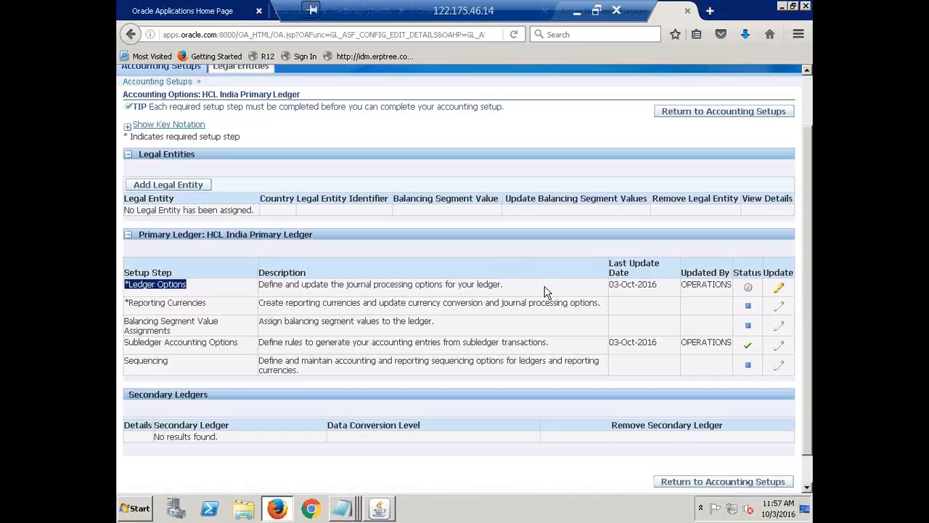
{"action": "left_click", "coordinate": [497, 257]}
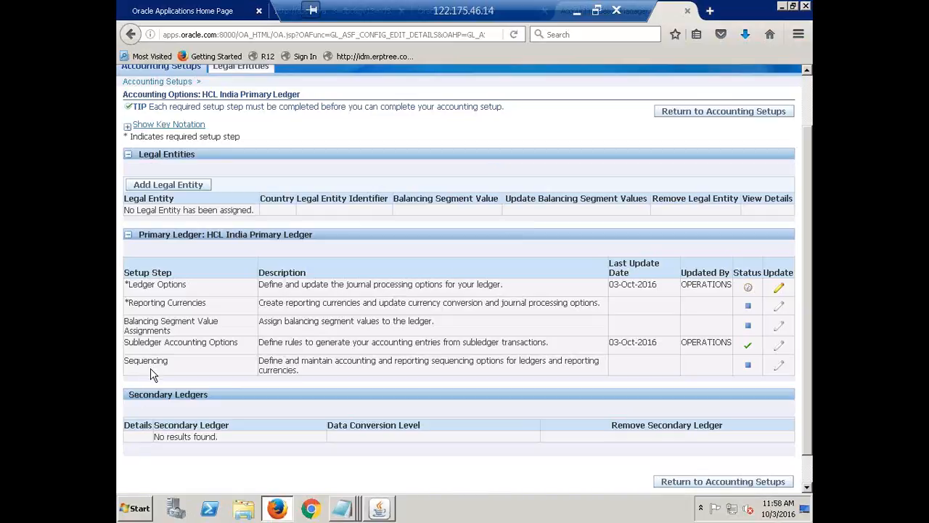
{"action": "left_click_drag", "start_coordinate": [152, 373], "coordinate": [155, 302]}
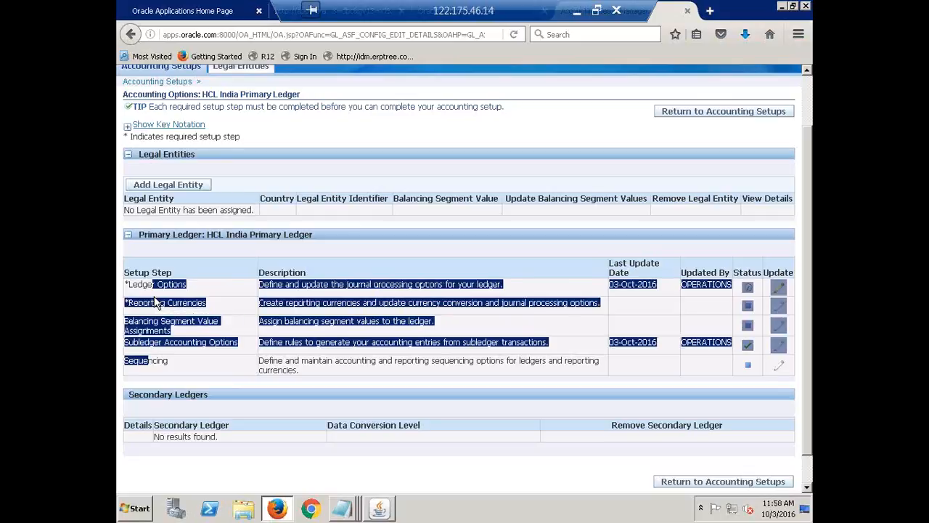
Open Ledger Options of HCL India Primary Ledger for updating and advance past the Ledger Definition page
{"action": "left_click", "coordinate": [155, 303]}
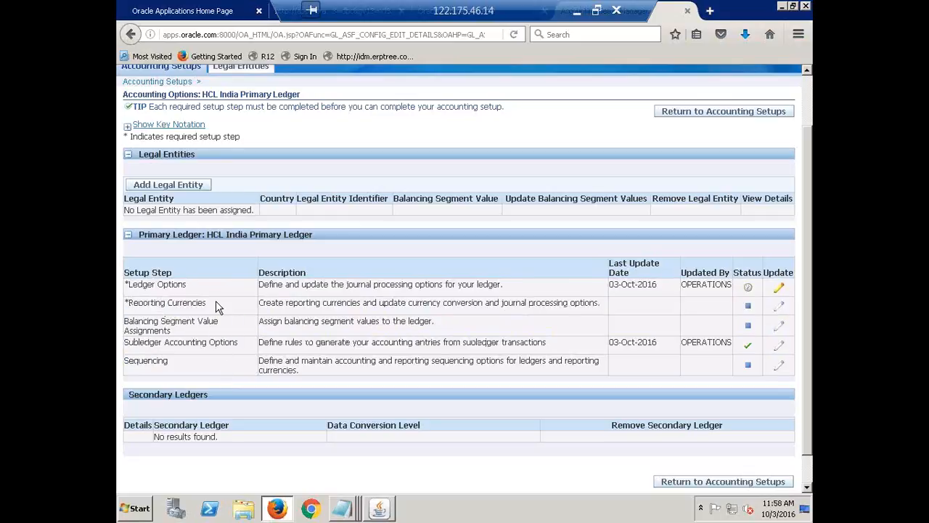
{"action": "left_click", "coordinate": [786, 292]}
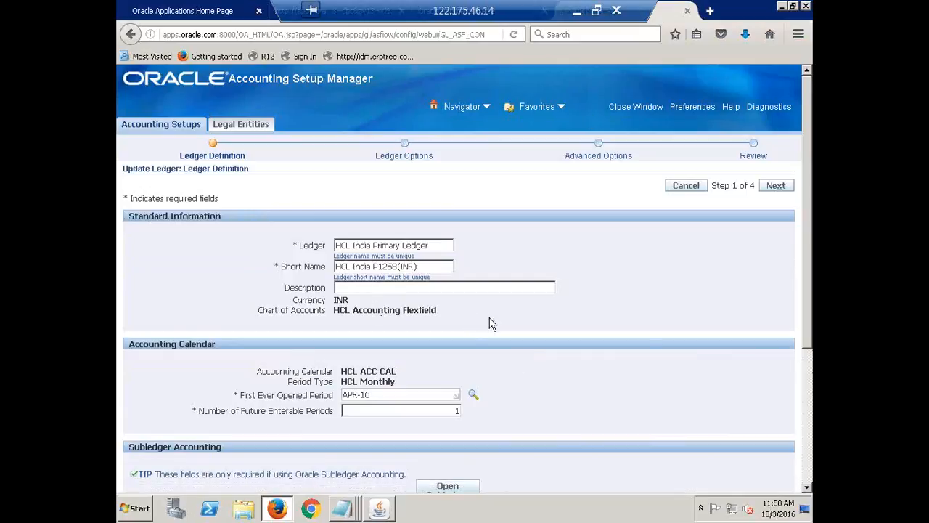
{"action": "left_click", "coordinate": [776, 186]}
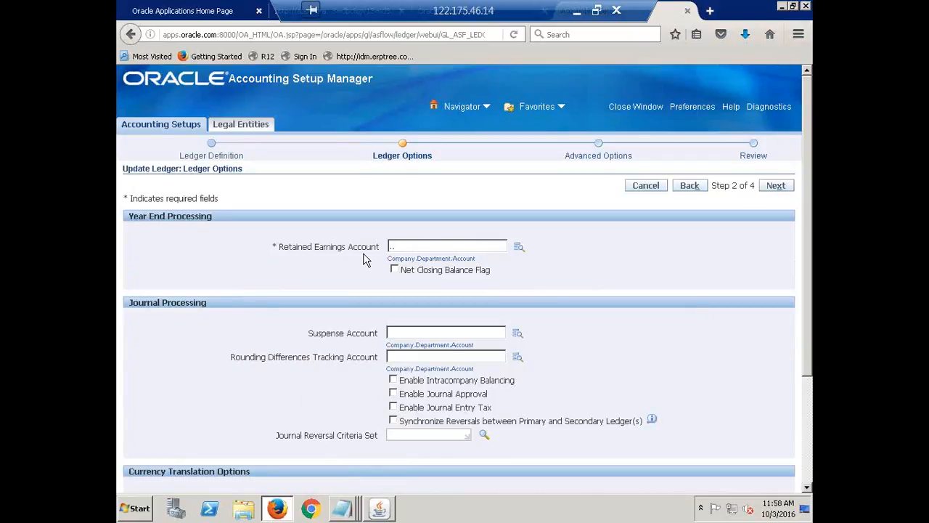
{"action": "left_click", "coordinate": [517, 248]}
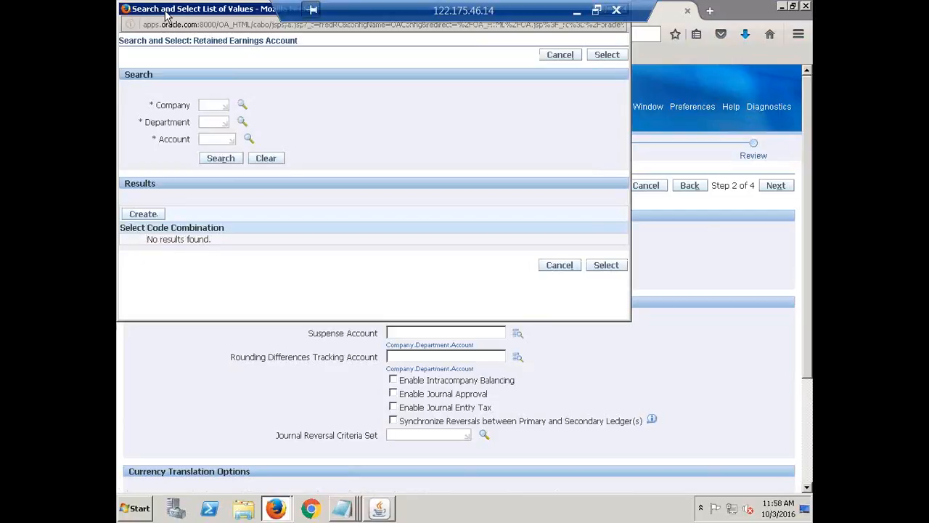
{"action": "left_click_drag", "start_coordinate": [166, 14], "coordinate": [249, 107]}
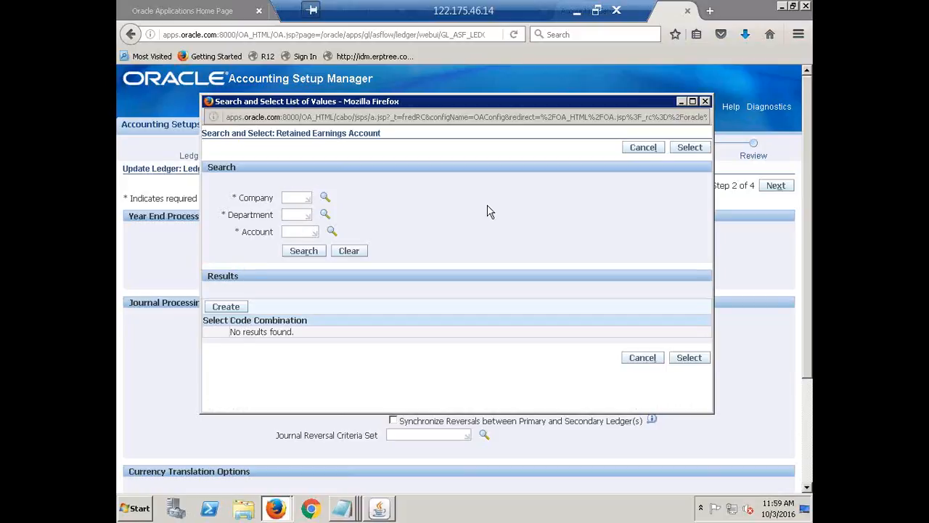
{"action": "left_click", "coordinate": [292, 198]}
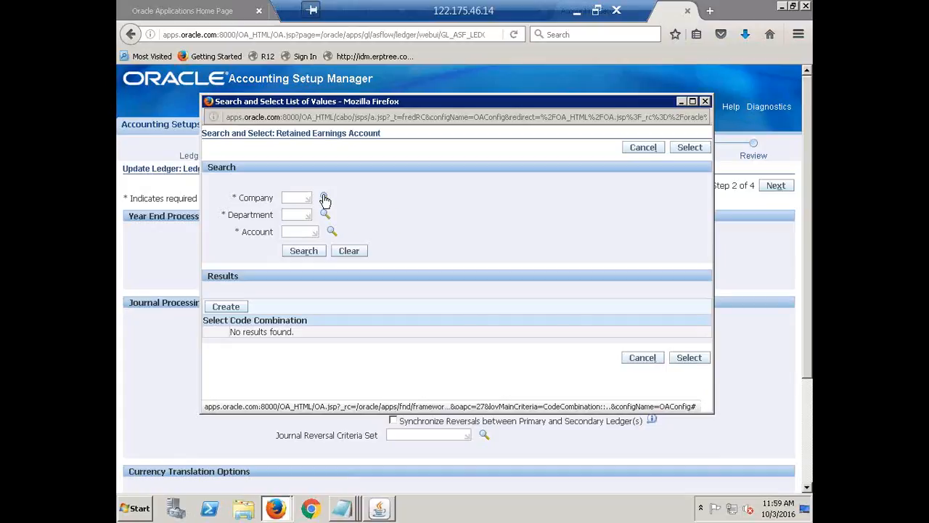
{"action": "left_click", "coordinate": [325, 198]}
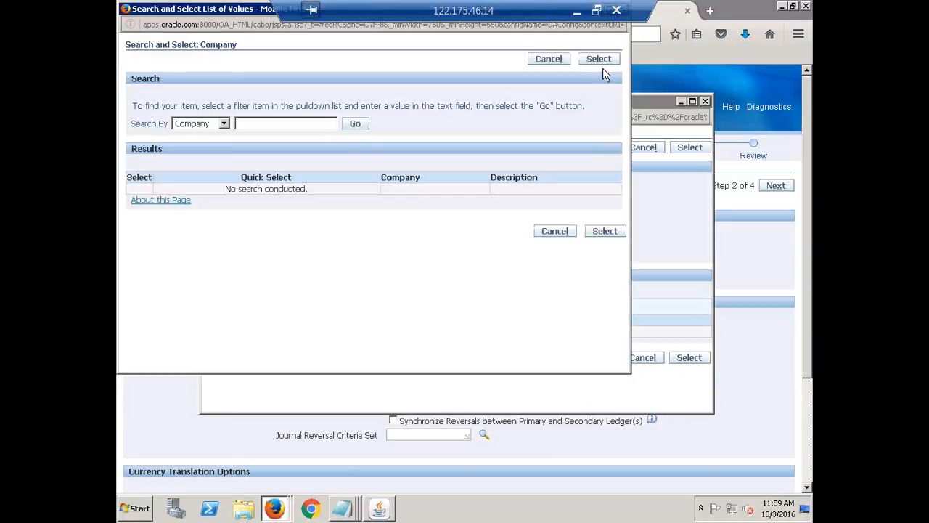
{"action": "left_click_drag", "start_coordinate": [175, 11], "coordinate": [272, 146]}
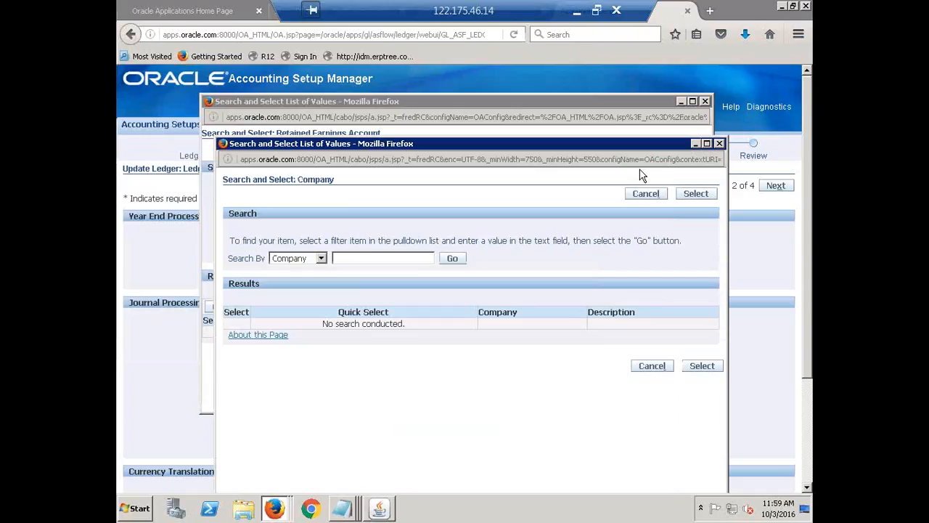
{"action": "left_click", "coordinate": [720, 143]}
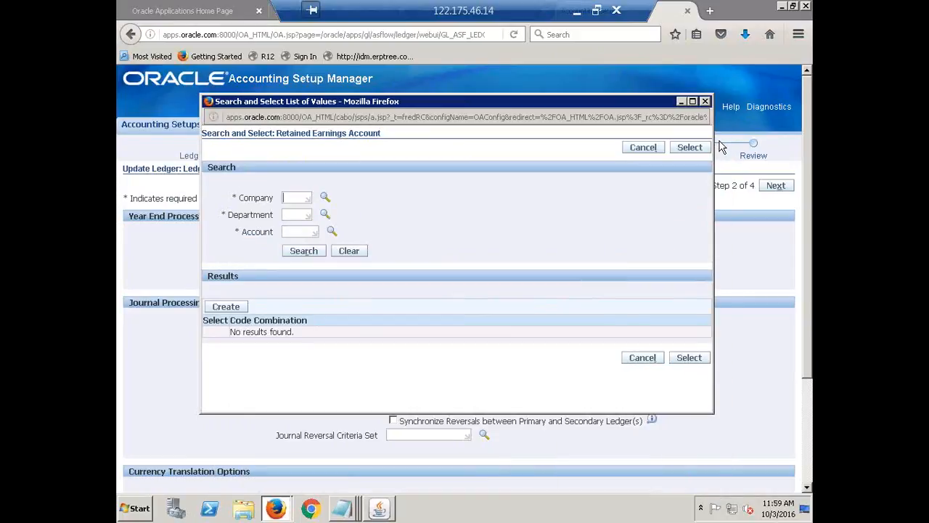
{"action": "left_click", "coordinate": [706, 103]}
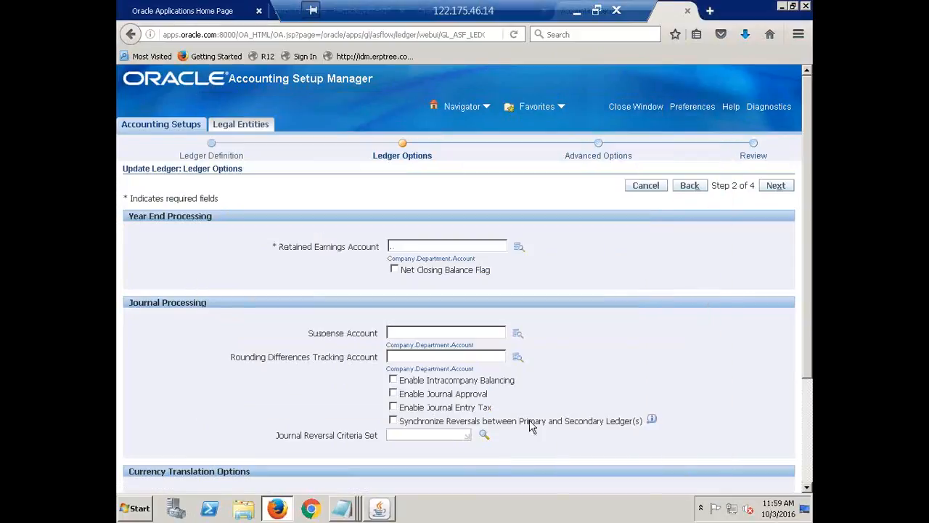
Open the Retained Earnings Account search and choose company 1000, HCL Financial Services, from the company values
{"action": "left_click", "coordinate": [518, 247]}
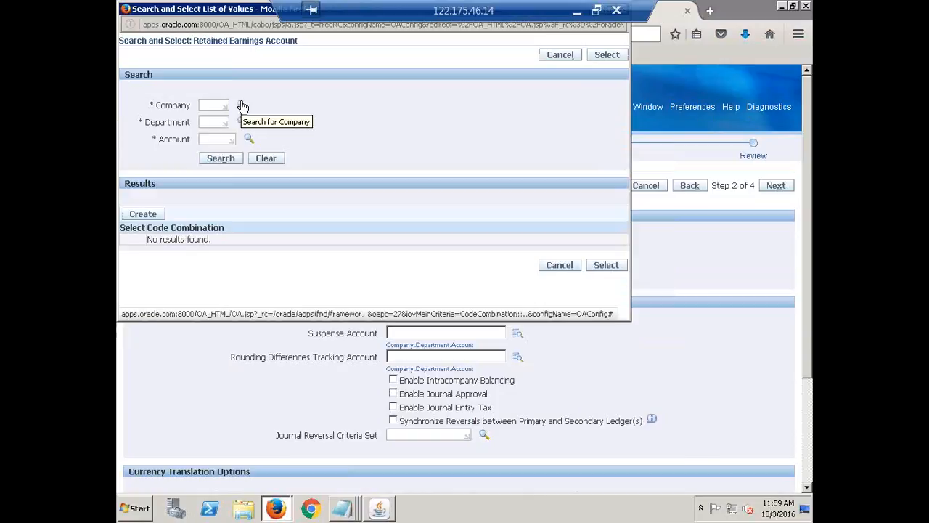
{"action": "left_click", "coordinate": [242, 106]}
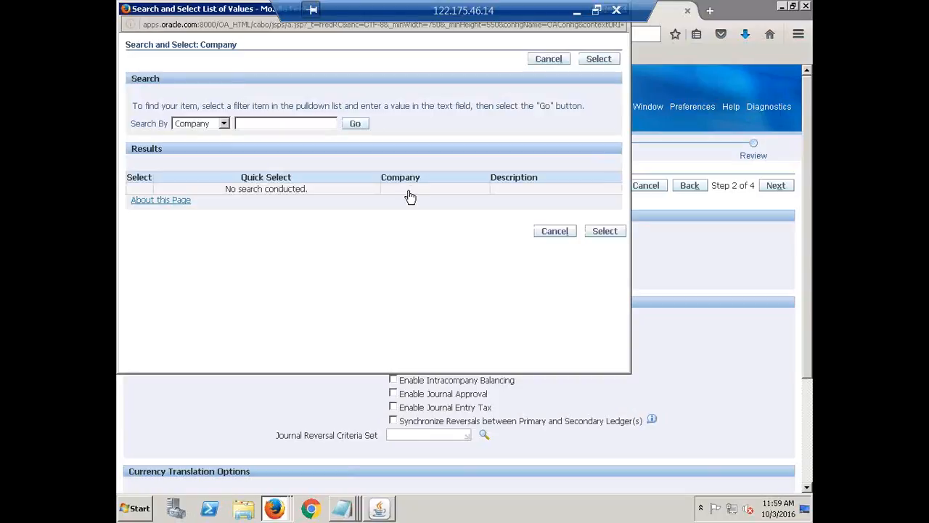
{"action": "left_click", "coordinate": [355, 126]}
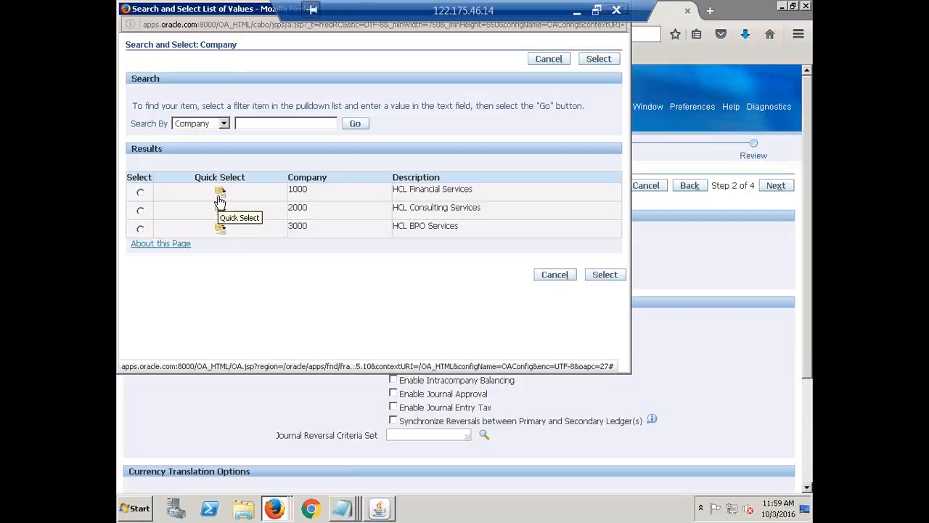
{"action": "left_click", "coordinate": [220, 193]}
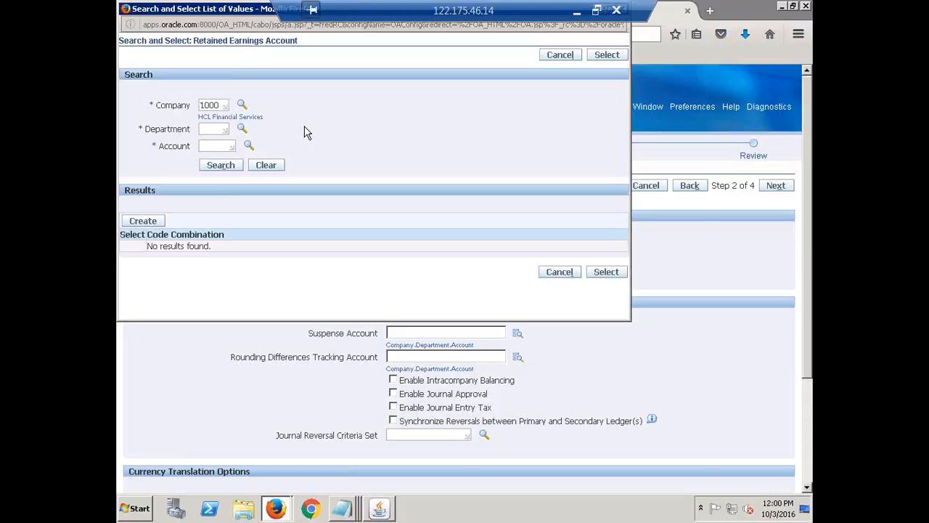
Choose department 1000, Finance, and account 200000, Retained Earnings, for the retained earnings account combination
{"action": "left_click", "coordinate": [240, 130]}
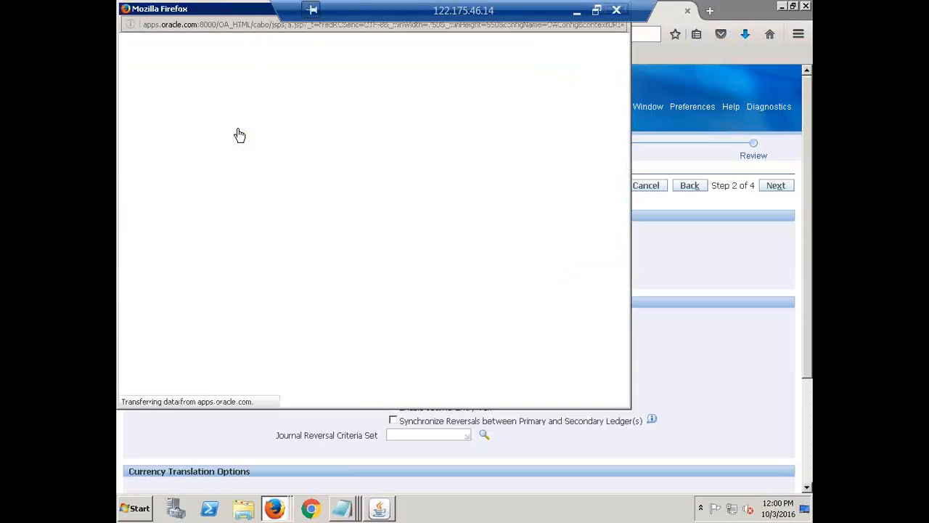
{"action": "left_click", "coordinate": [363, 125]}
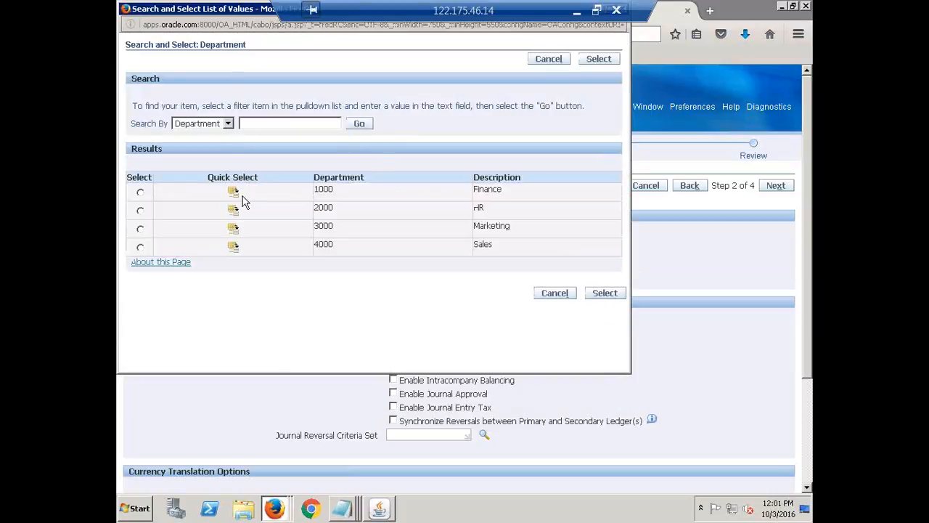
{"action": "left_click", "coordinate": [233, 195]}
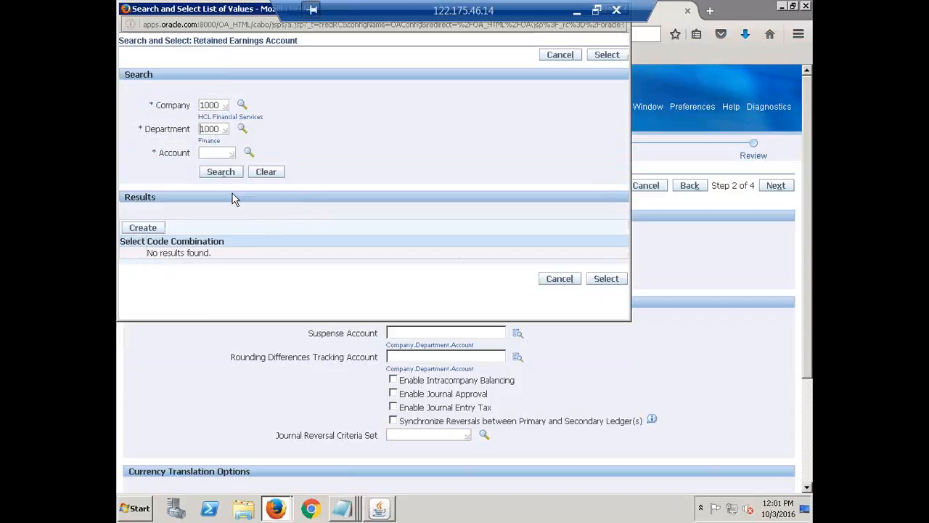
{"action": "left_click", "coordinate": [248, 154]}
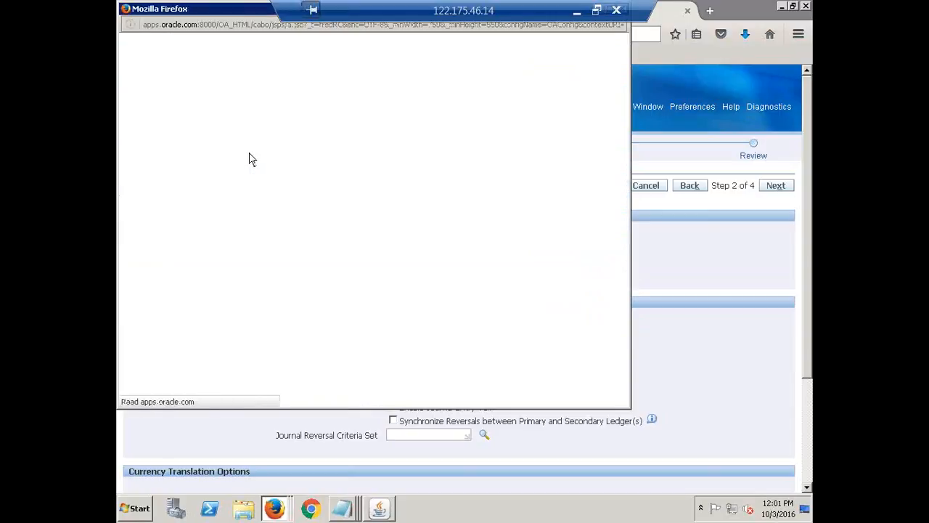
{"action": "left_click", "coordinate": [357, 125]}
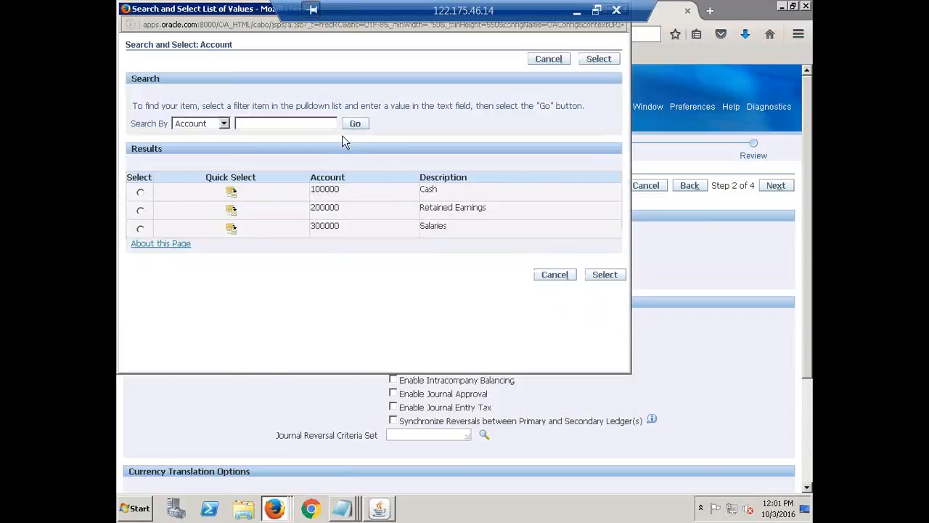
{"action": "left_click", "coordinate": [231, 211]}
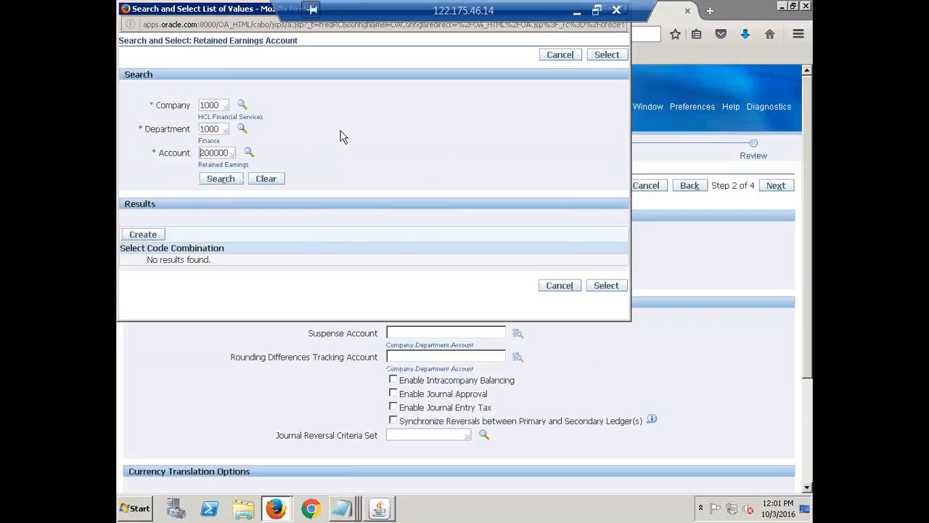
Create the code combination 1000.1000.200000 and select it as the ledger's retained earnings account
{"action": "left_click", "coordinate": [143, 236]}
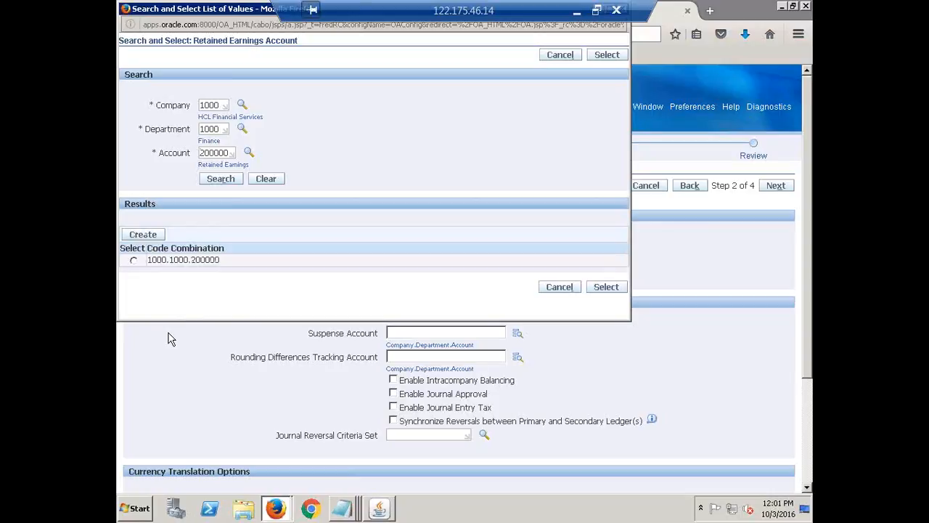
{"action": "left_click", "coordinate": [134, 262]}
{"action": "left_click", "coordinate": [144, 236]}
{"action": "left_click", "coordinate": [605, 288]}
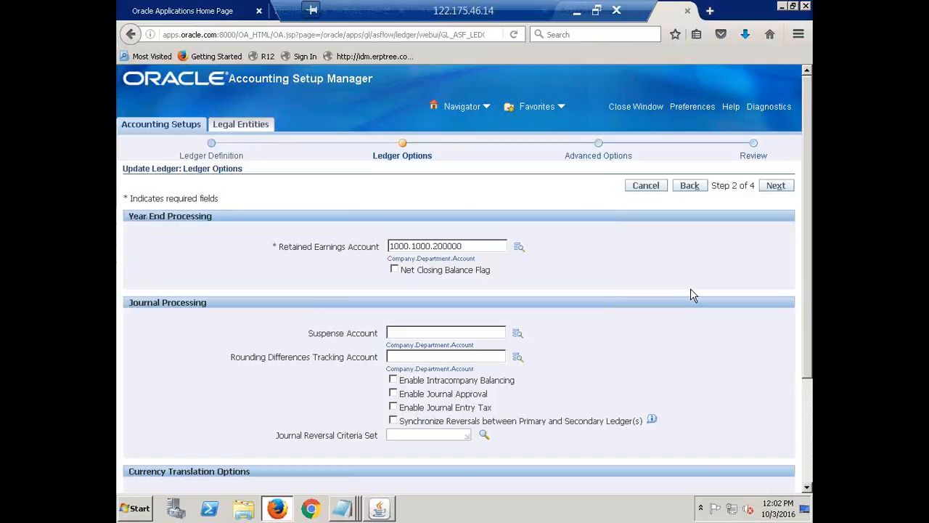
Look over the Advanced Options and Ledger Definition pages of the ledger update, ending back on Ledger Options
{"action": "left_click", "coordinate": [776, 187]}
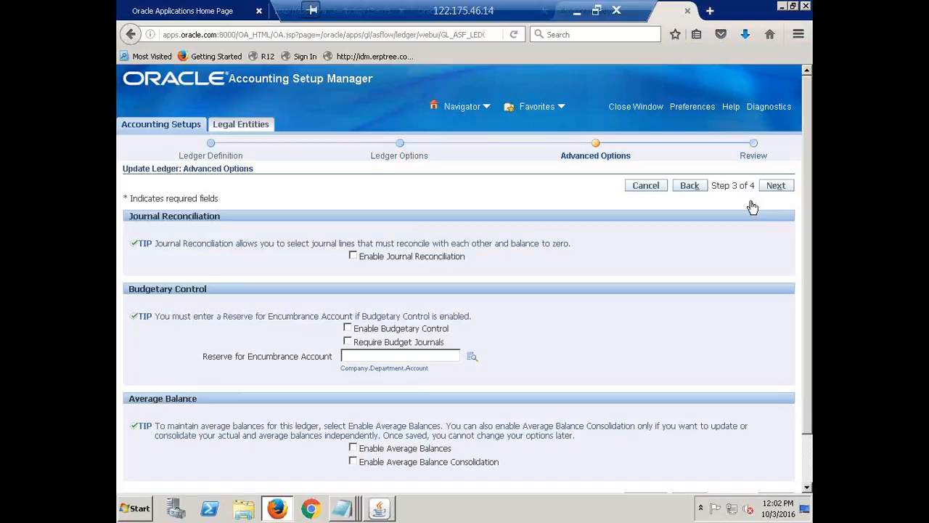
{"action": "left_click", "coordinate": [686, 187]}
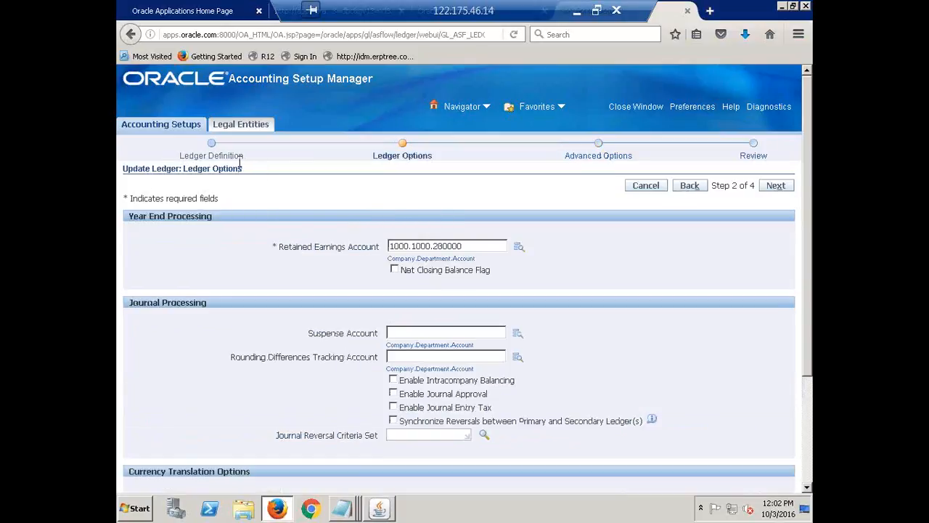
{"action": "left_click", "coordinate": [691, 186]}
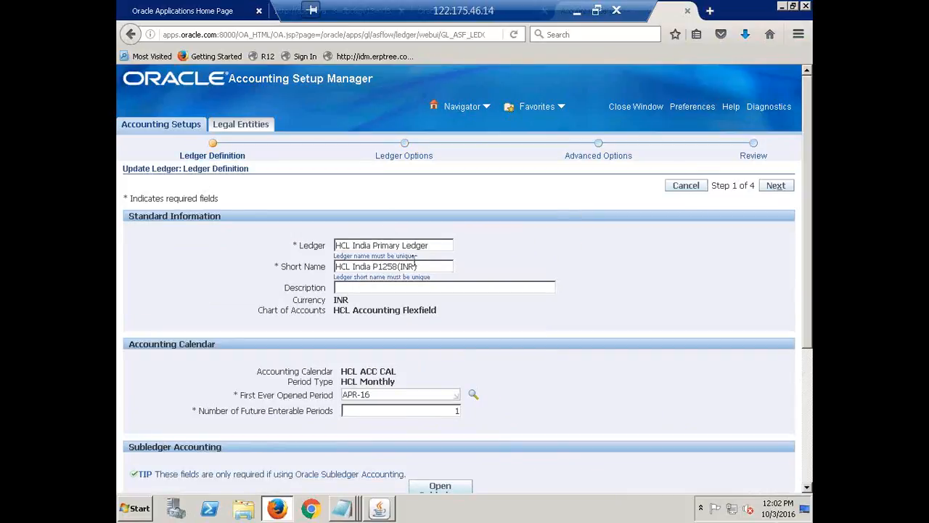
{"action": "left_click", "coordinate": [769, 186]}
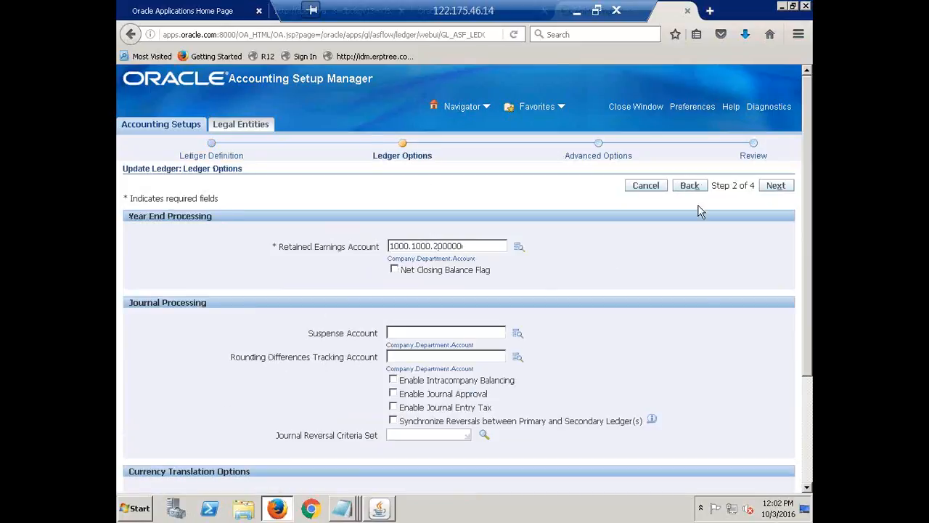
Continue through Advanced Options to the review page, check the ledger's settings and retained earnings account, and finish the ledger update
{"action": "left_click", "coordinate": [774, 187]}
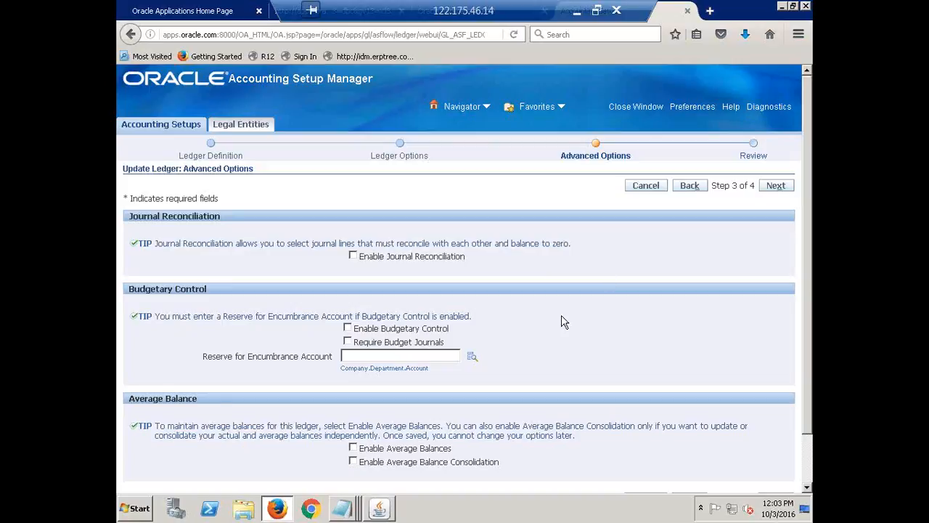
{"action": "left_click", "coordinate": [777, 186]}
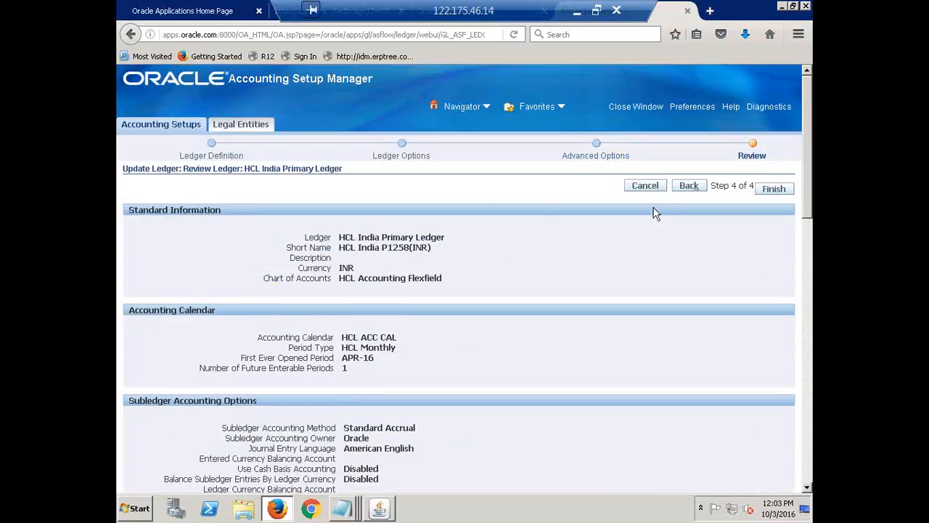
{"action": "scroll", "coordinate": [537, 305], "scroll_direction": "down", "scroll_amount": 5}
{"action": "scroll", "coordinate": [536, 305], "scroll_direction": "down", "scroll_amount": 12}
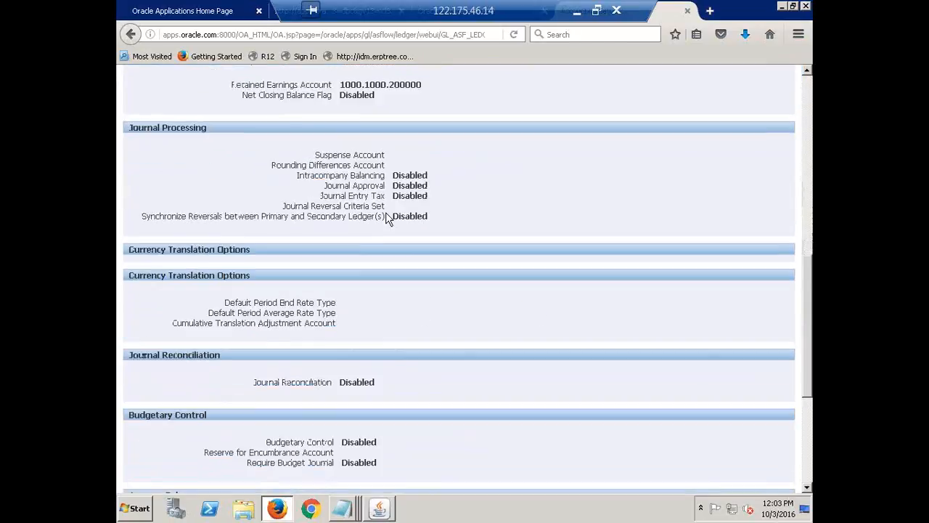
{"action": "scroll", "coordinate": [442, 222], "scroll_direction": "up", "scroll_amount": 5}
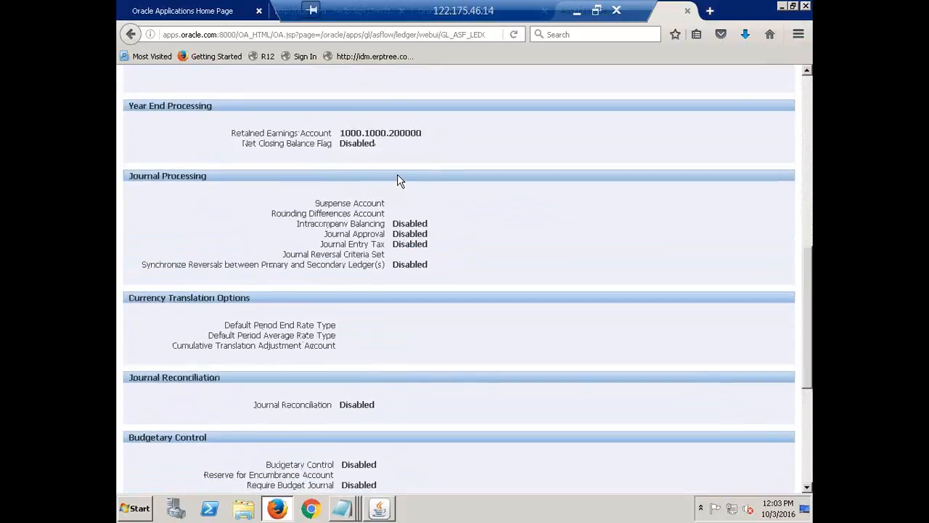
{"action": "double_click", "coordinate": [370, 133]}
{"action": "scroll", "coordinate": [512, 305], "scroll_direction": "up", "scroll_amount": 5}
{"action": "scroll", "coordinate": [512, 305], "scroll_direction": "up", "scroll_amount": 7}
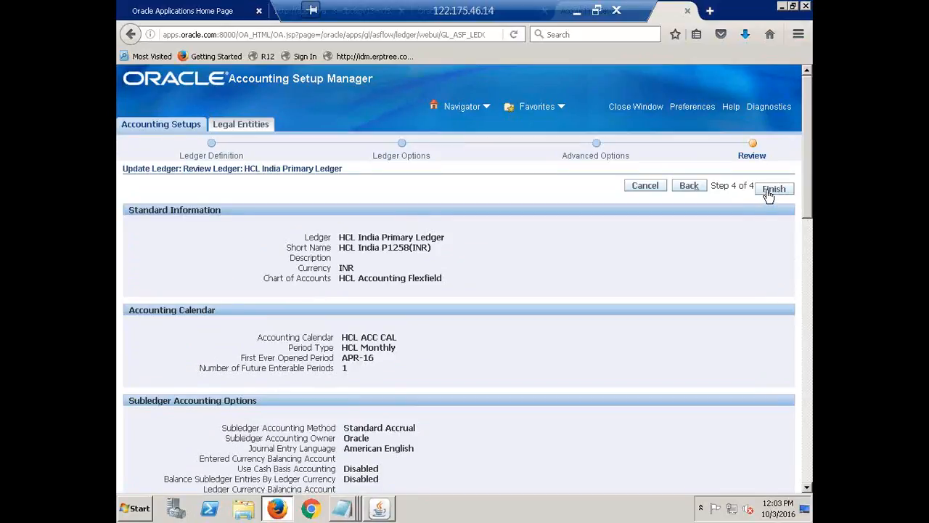
{"action": "left_click", "coordinate": [771, 190]}
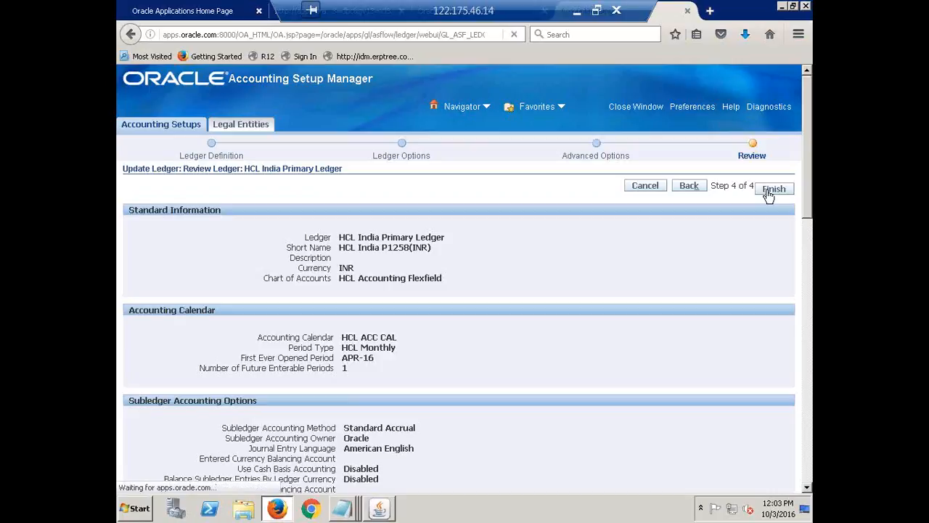